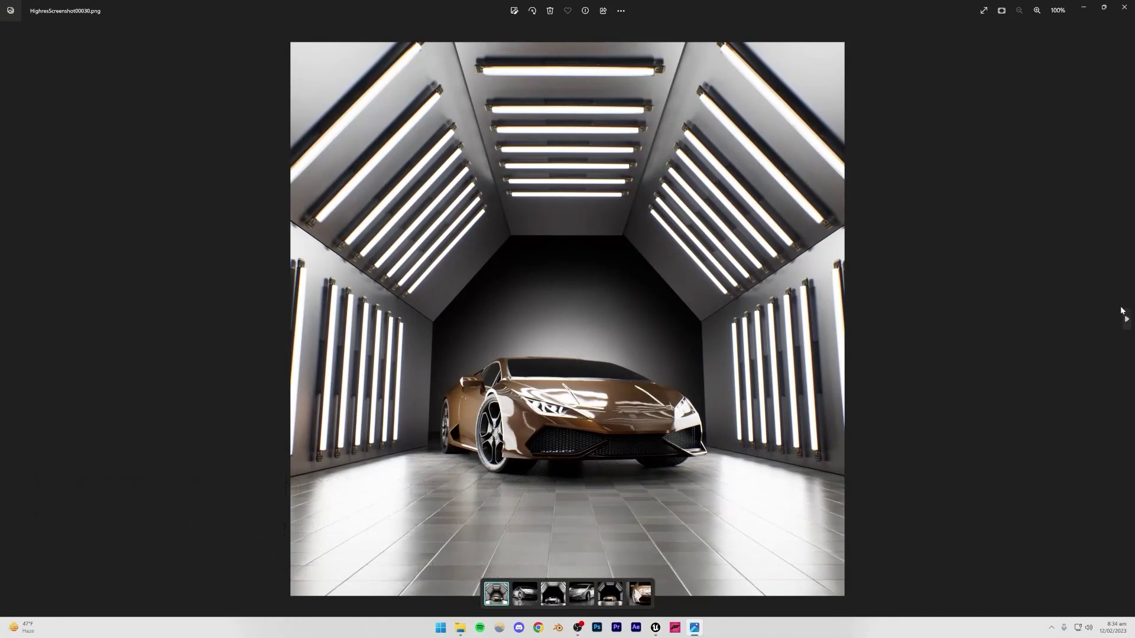
Browse through the reference Lamborghini studio renders in the image viewer and close it
left_click(1126, 320)
left_click(1126, 320)
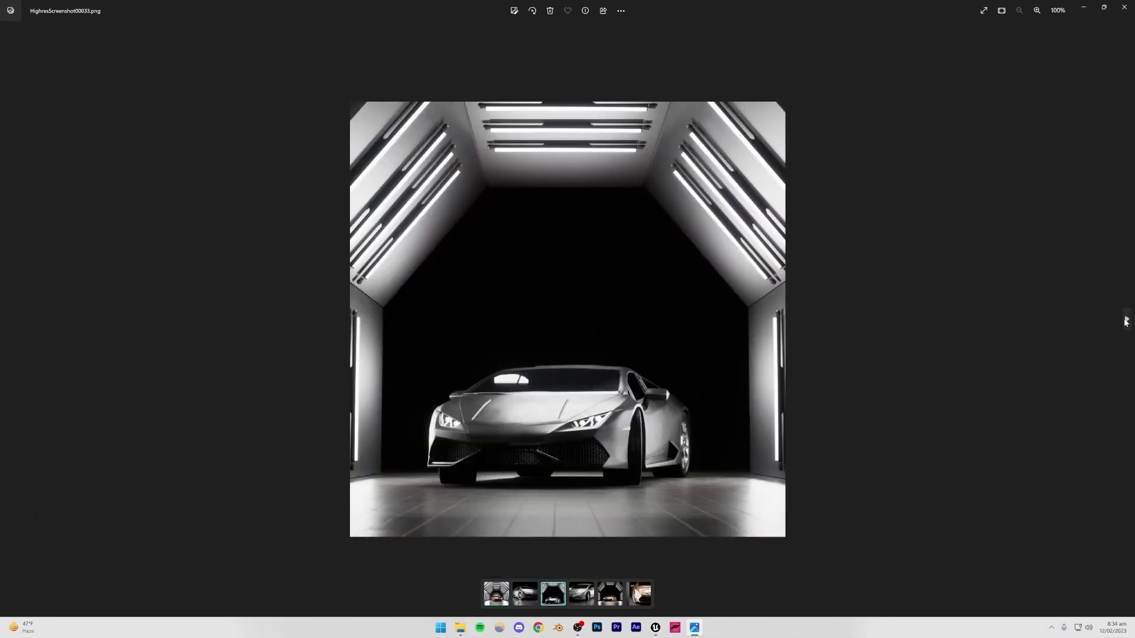
left_click(1126, 319)
left_click(1125, 320)
left_click(1126, 319)
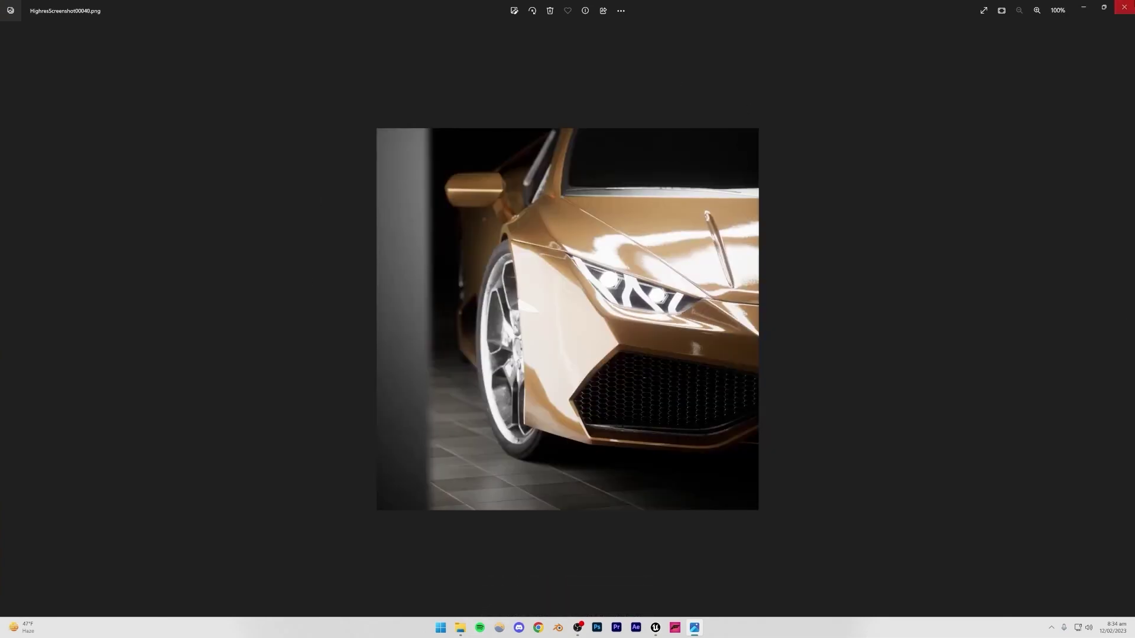
left_click(1127, 4)
right_click(407, 200)
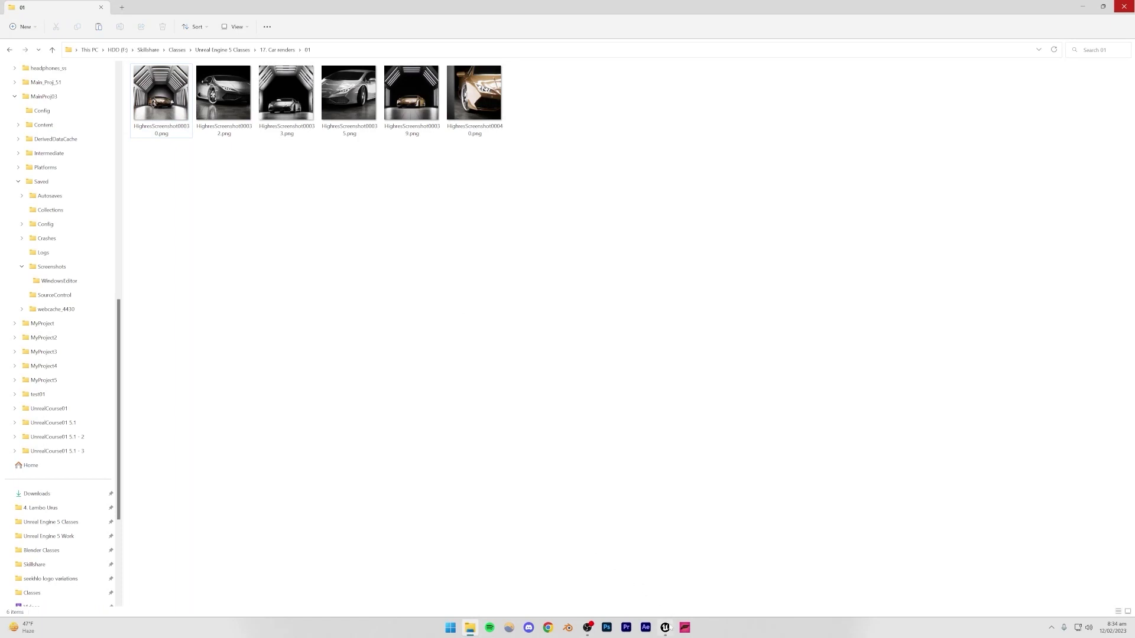
Switch to the Unreal Project Browser, review the Blank game template's project defaults, and open the MainProj03 project
left_click(666, 628)
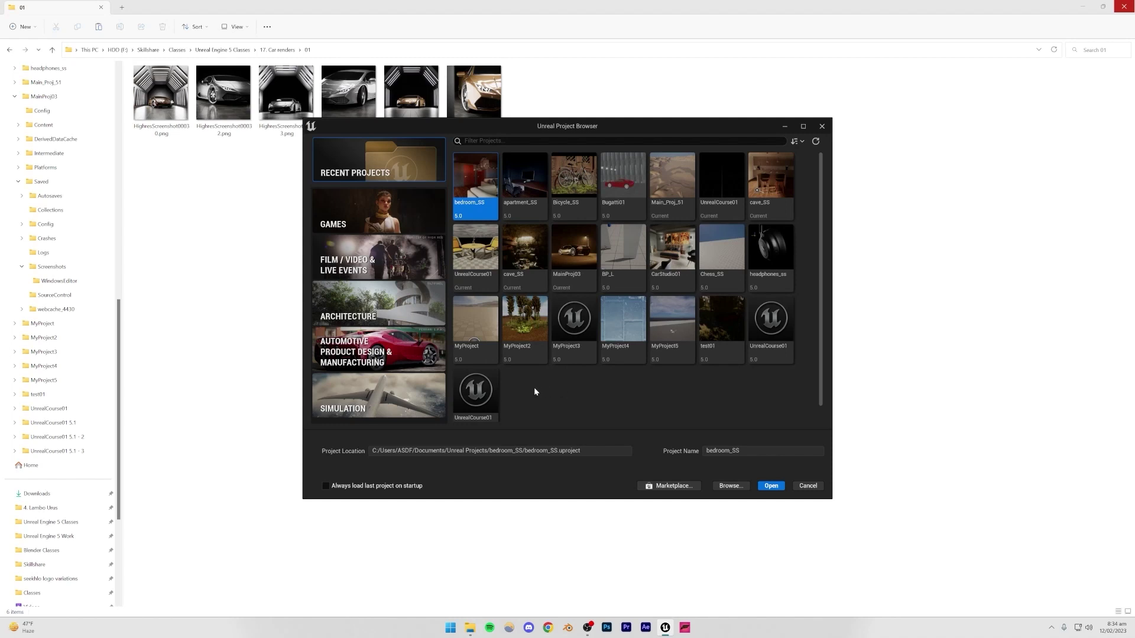
left_click(339, 222)
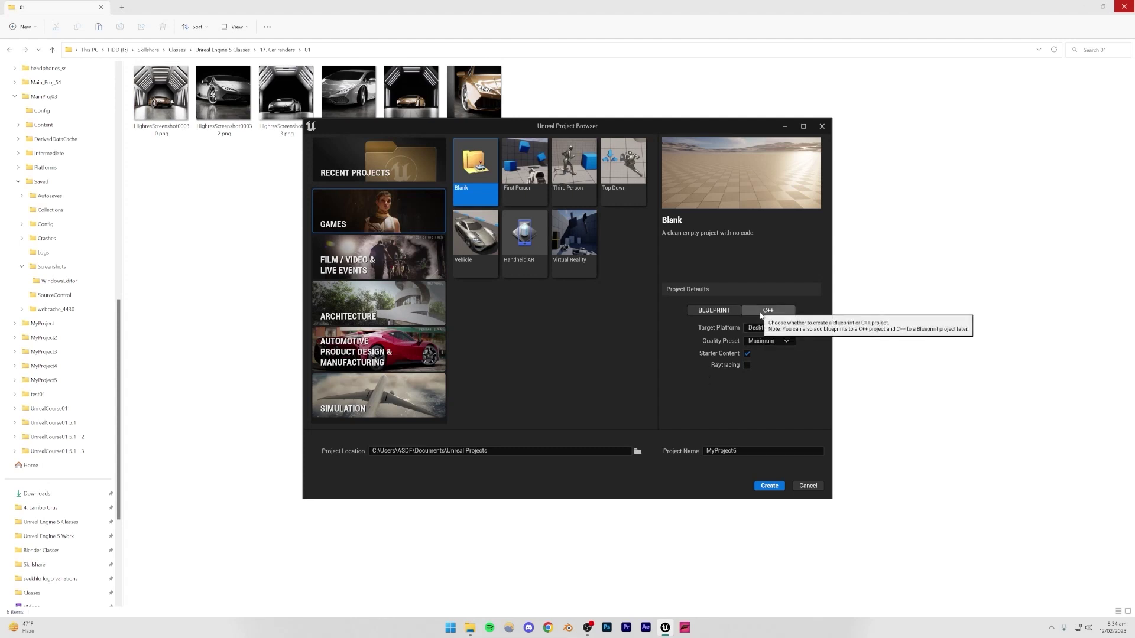
left_click(764, 342)
left_click(767, 355)
left_click(738, 451)
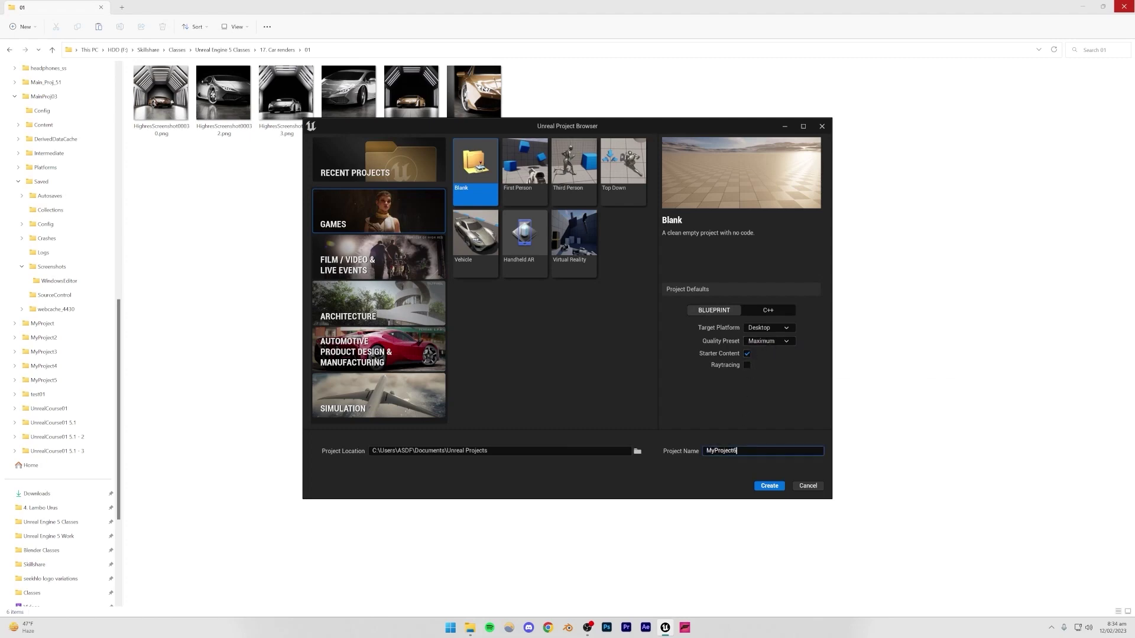
left_click(769, 486)
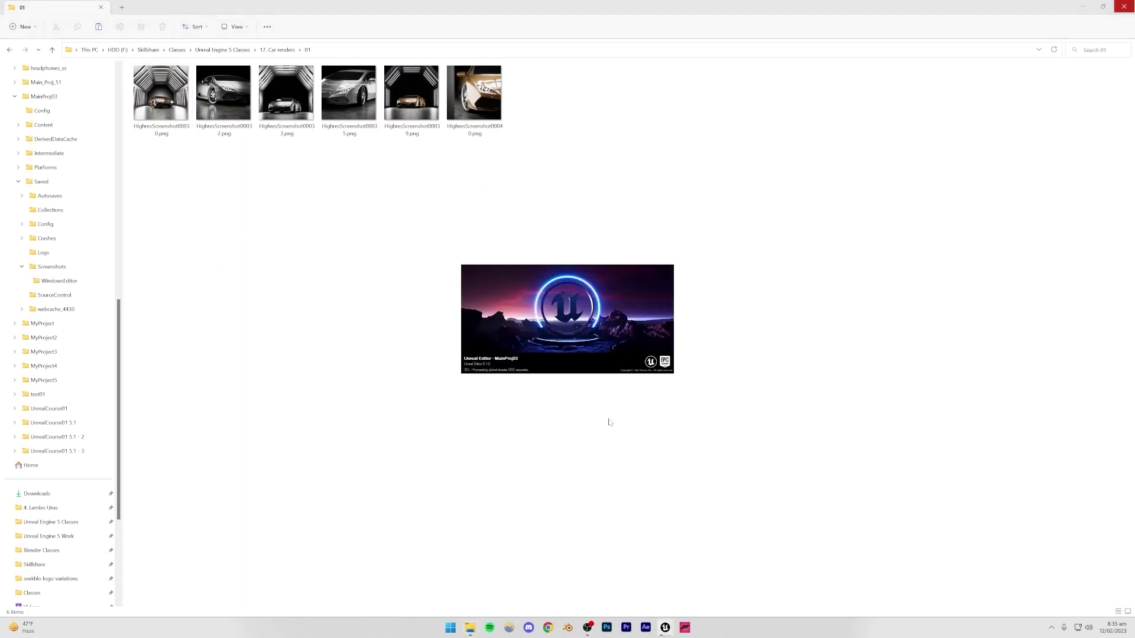
Launch the Epic Games Launcher while the project loads
left_click(451, 628)
type("epic")
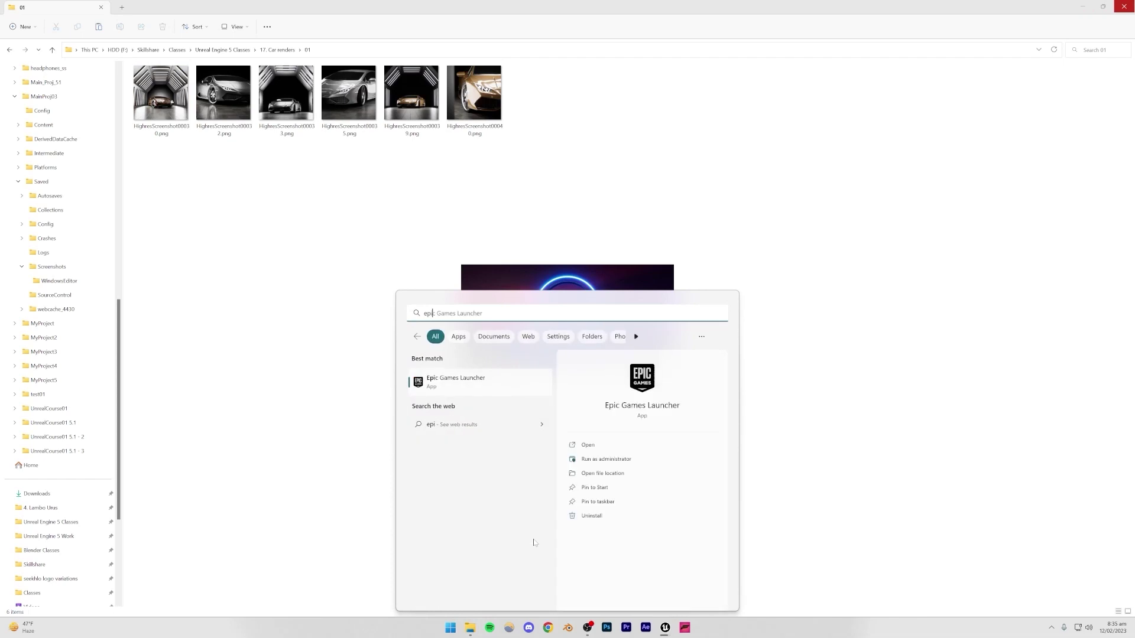
key("Return")
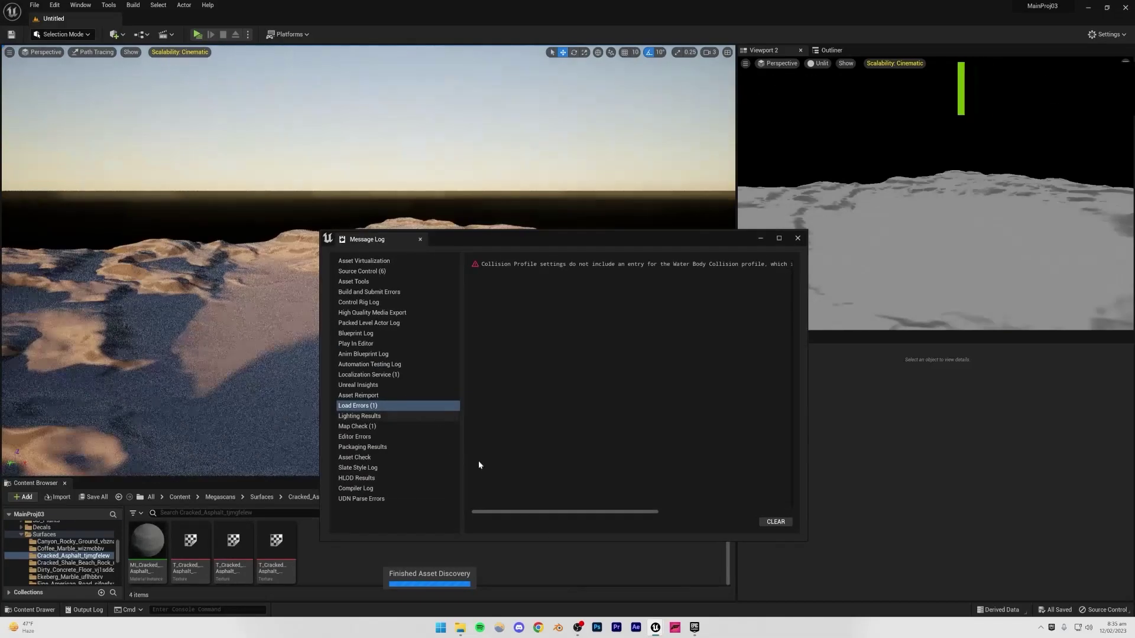
Close the Message Log and set the main viewport from Path Tracing to Lit view mode
left_click(798, 238)
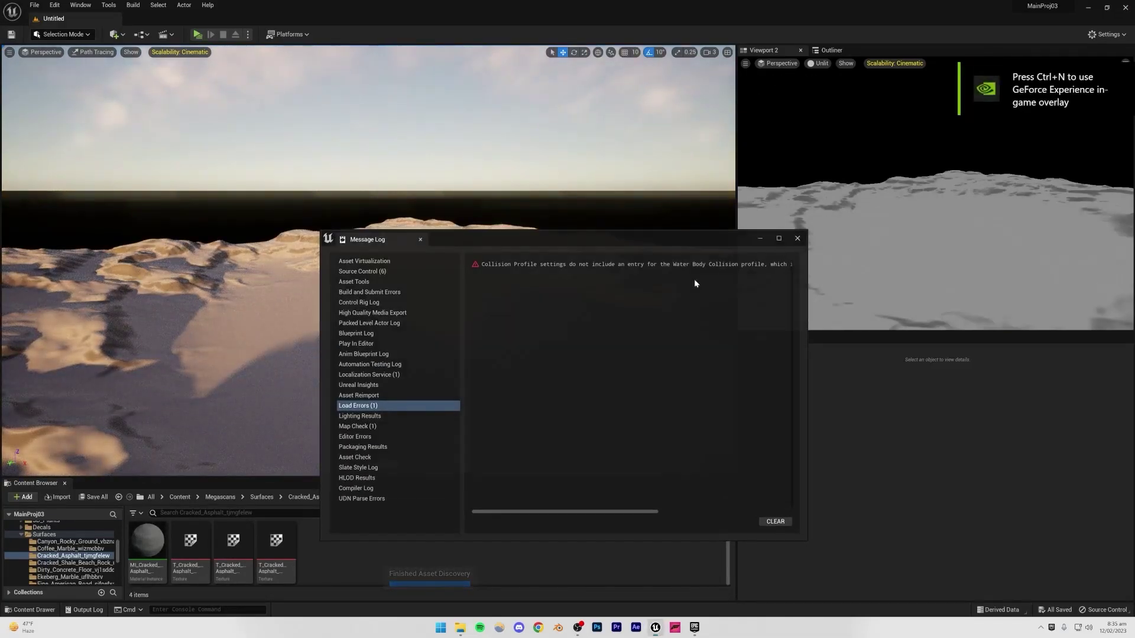
left_click(99, 55)
left_click(104, 76)
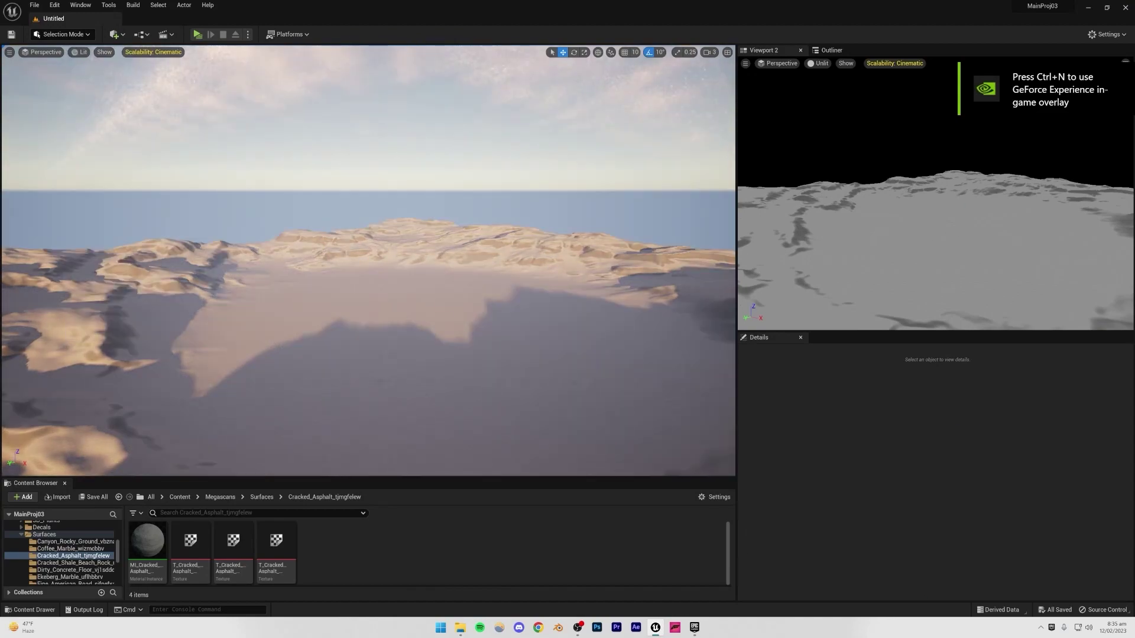
left_click(190, 77)
Switch to the Epic Games Launcher, search the Unreal Engine Marketplace for "automotive", and open the Automotive Materials page
left_click(674, 628)
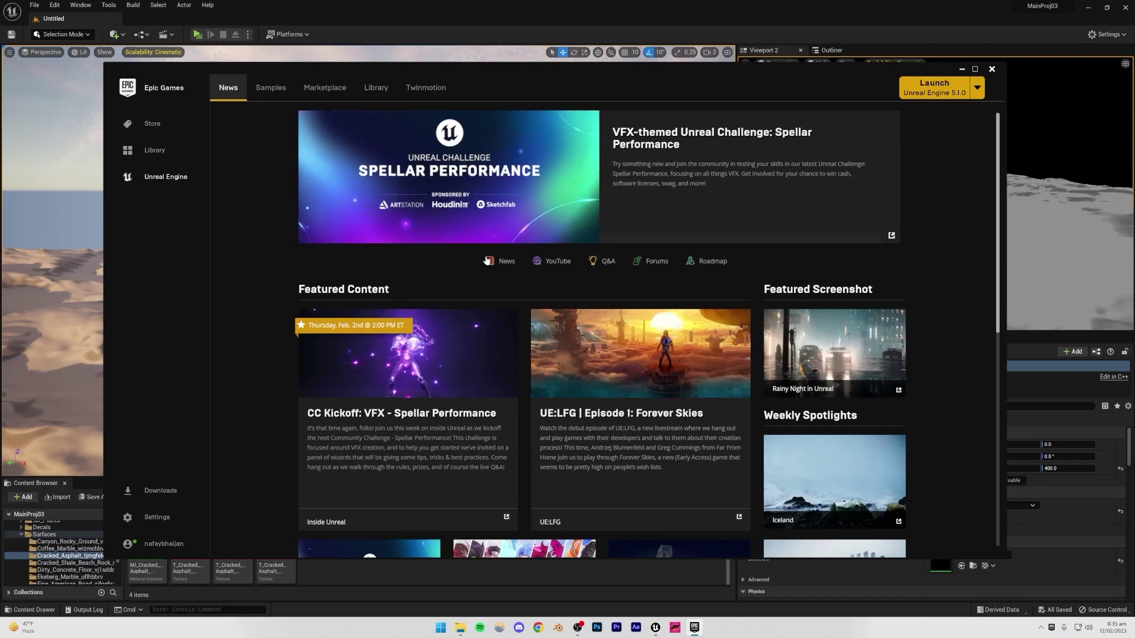
left_click(328, 94)
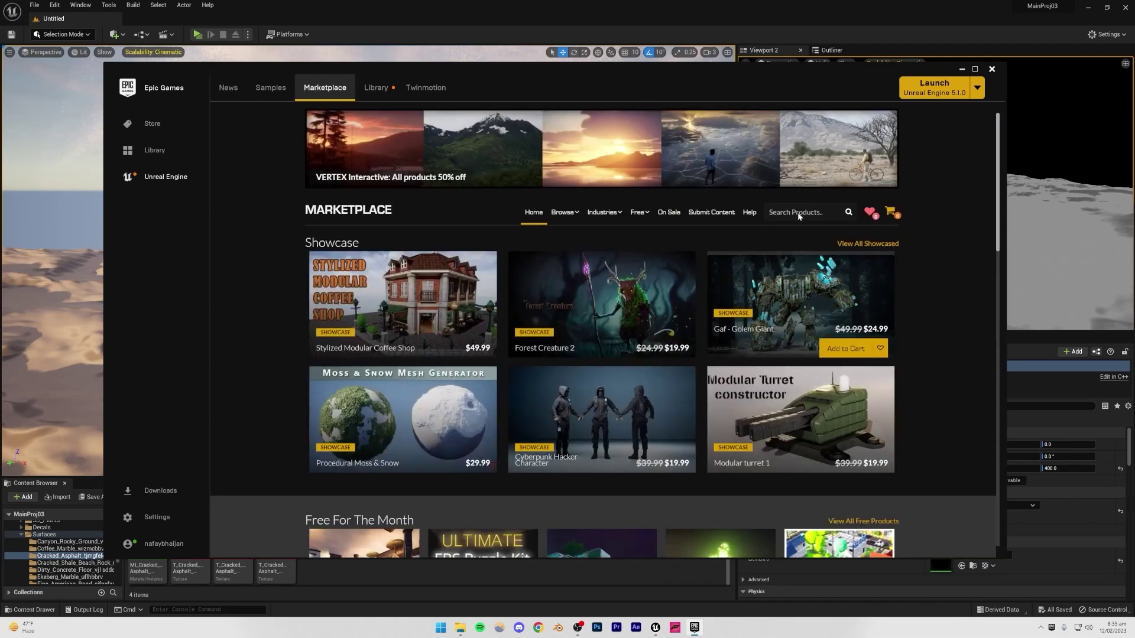
type("automotive")
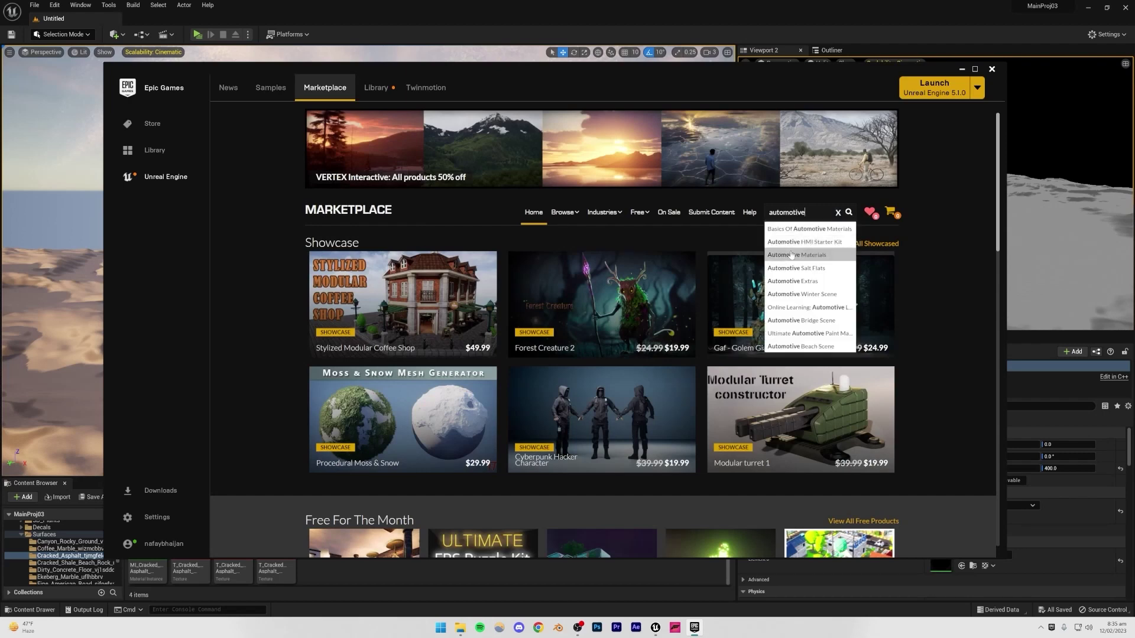
left_click(805, 255)
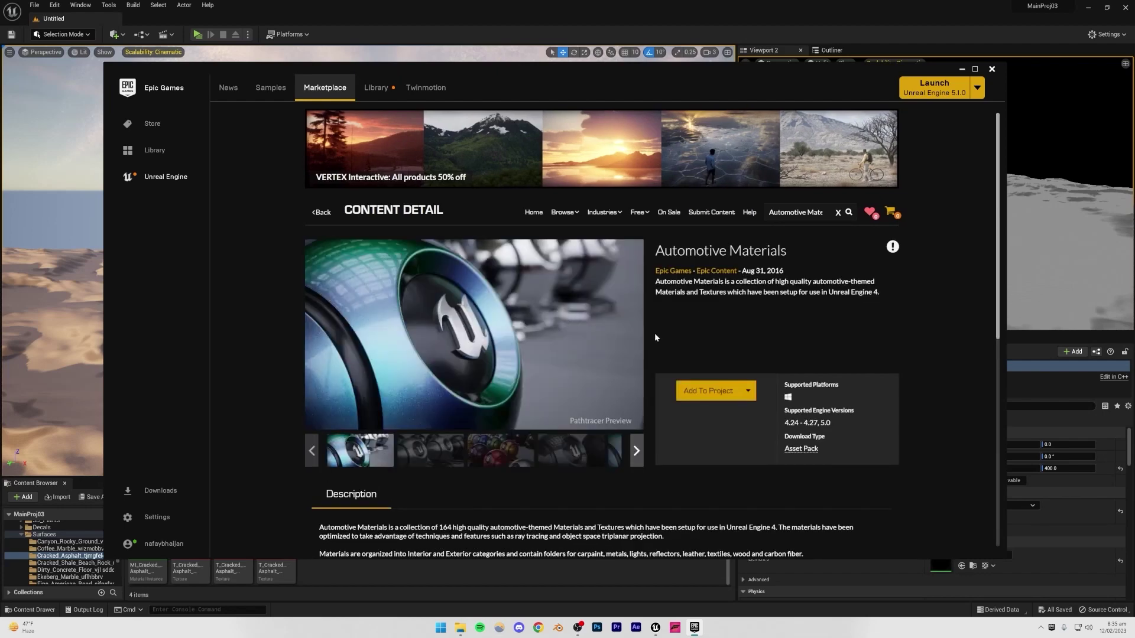
Examine the preview images of the Automotive Materials pack
left_click(443, 450)
left_click(505, 453)
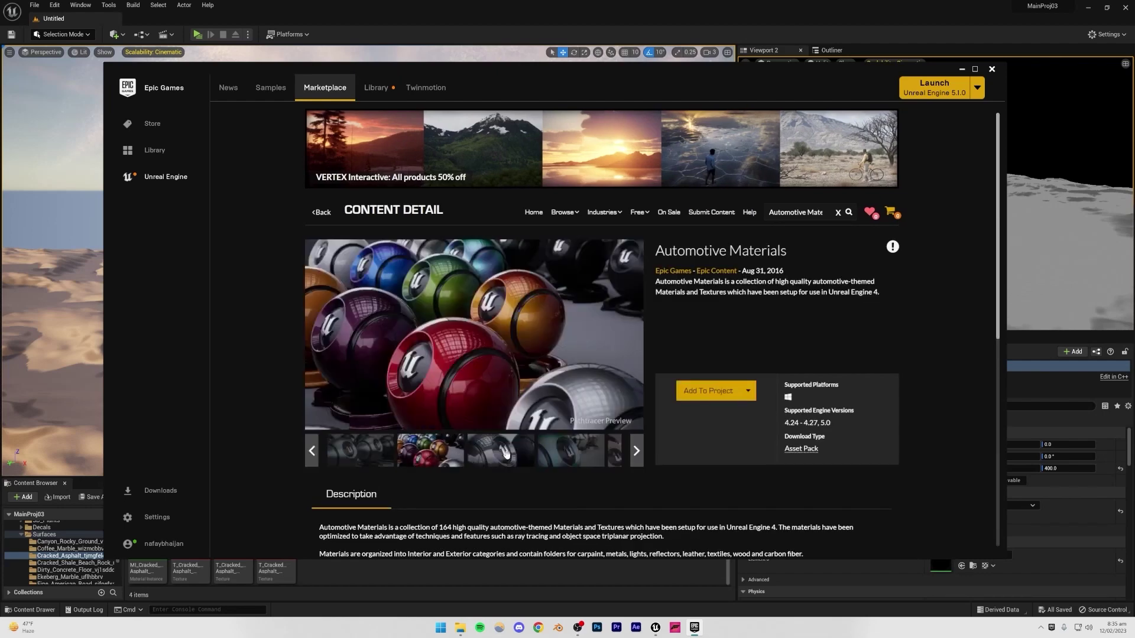
left_click(506, 453)
left_click(544, 456)
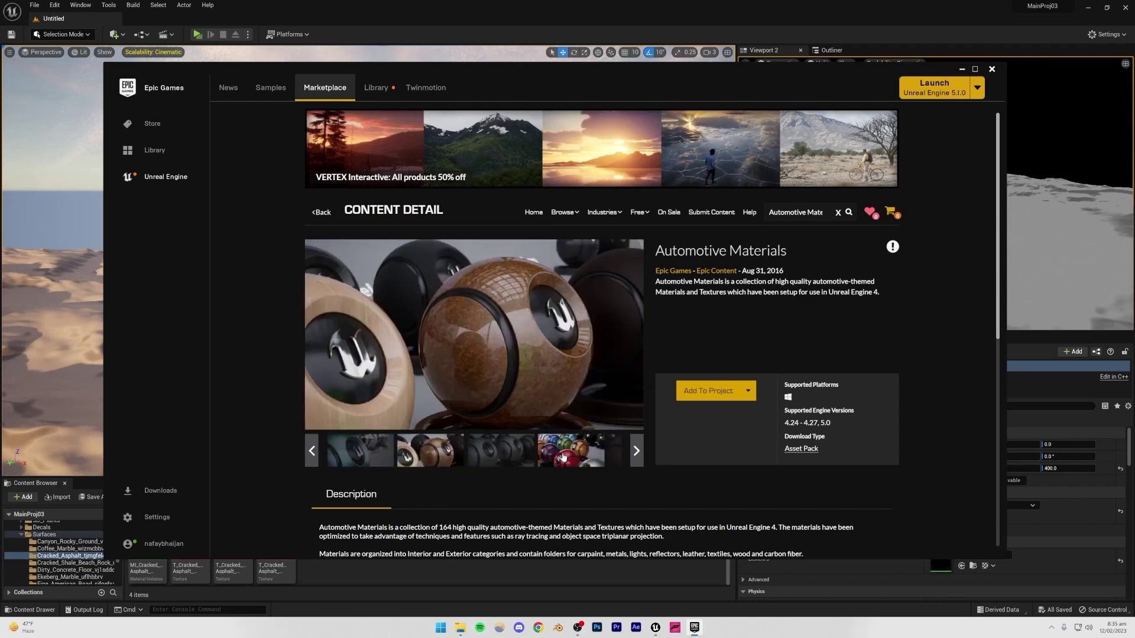
left_click(613, 453)
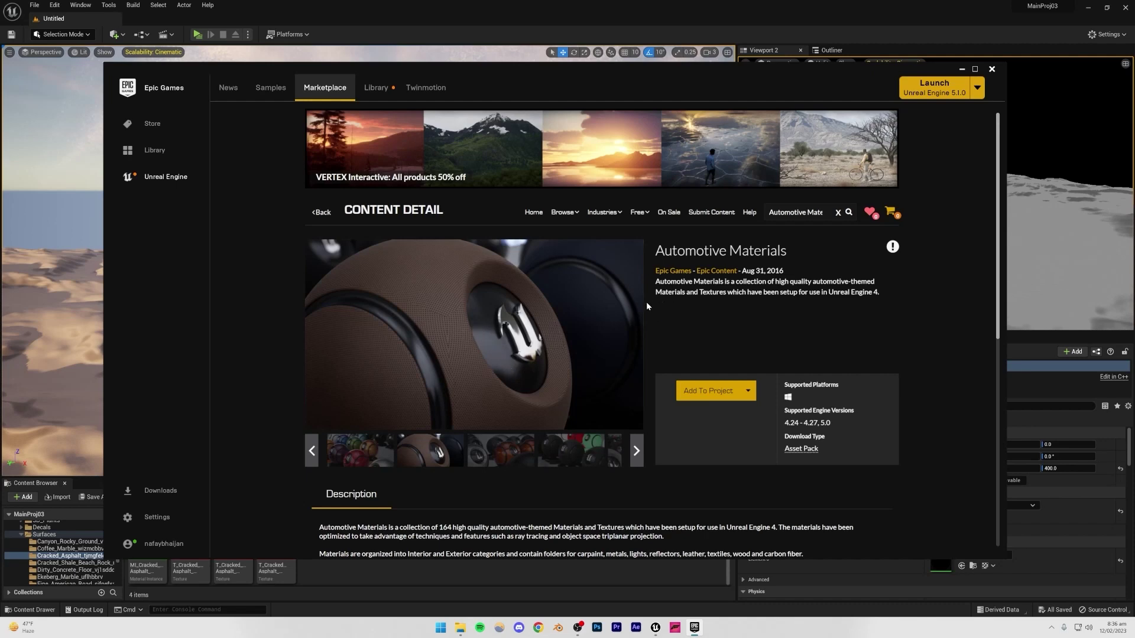
left_click(376, 88)
scroll(588, 436, "down", 4)
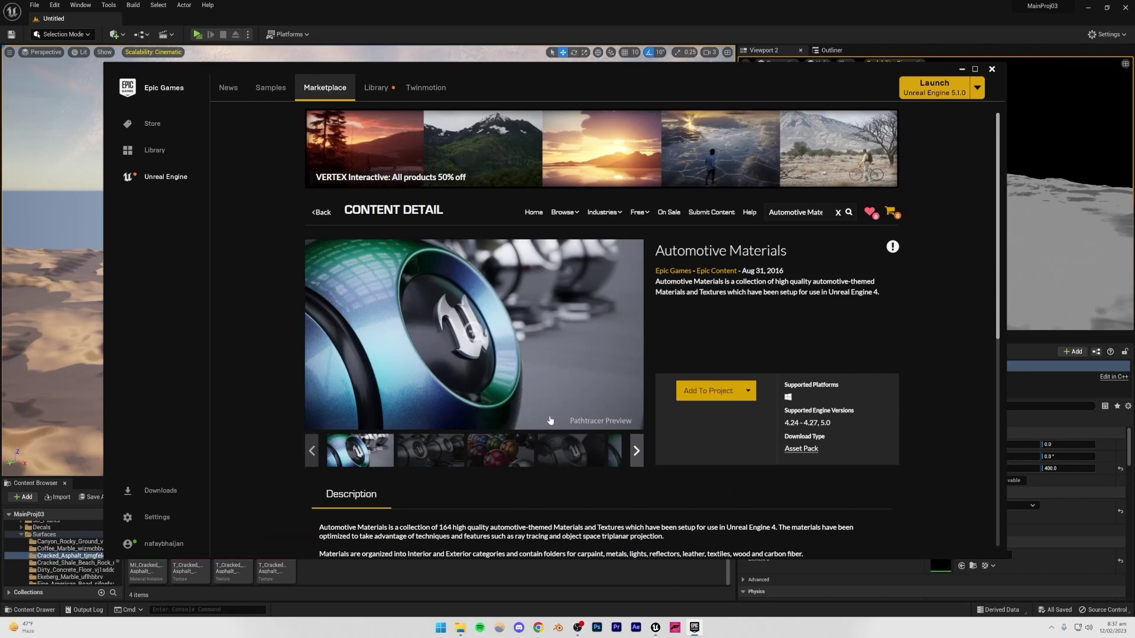
Choose MainProj03 and version 5.0 as the target for Automotive Materials, back out without adding the pack, and close the launcher
left_click(703, 393)
scroll(581, 340, "down", 4)
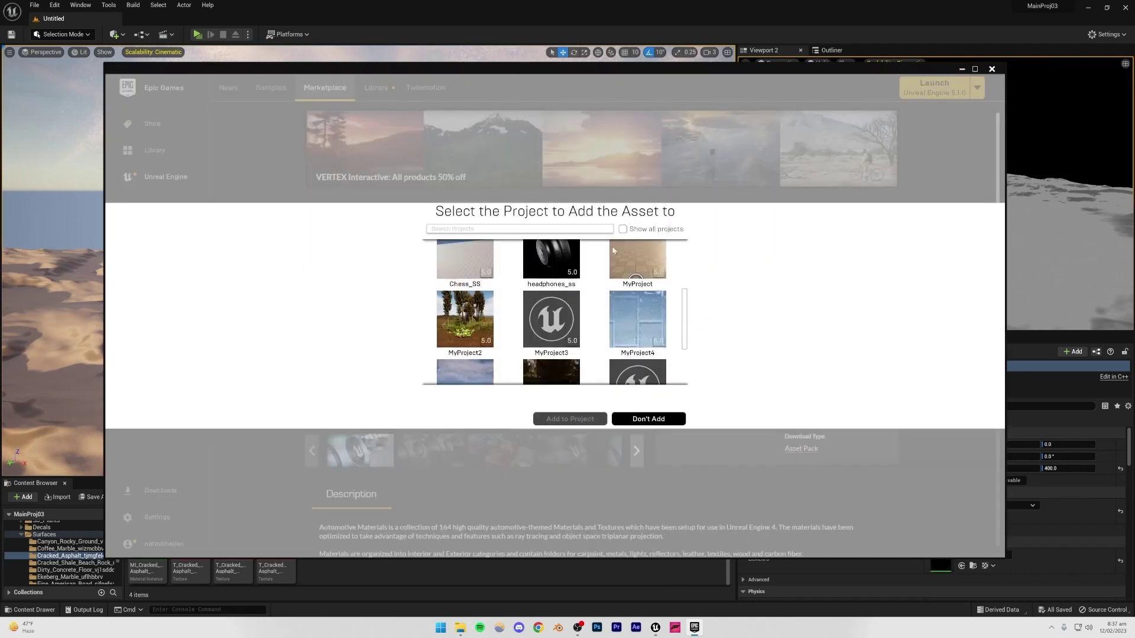
left_click(622, 229)
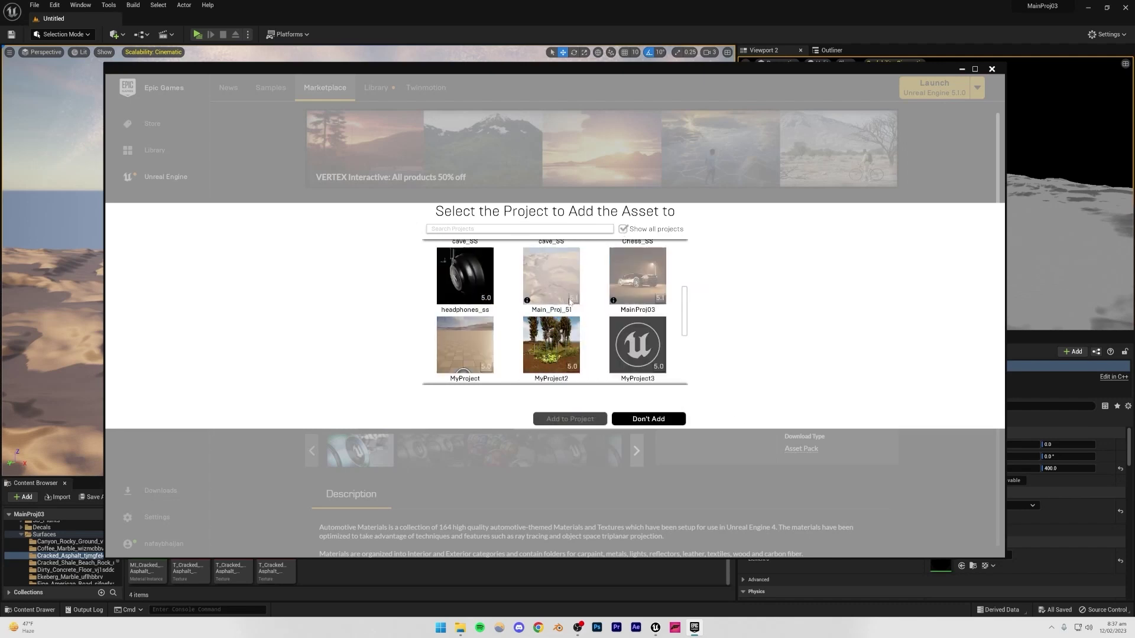
scroll(588, 271, "up", 1)
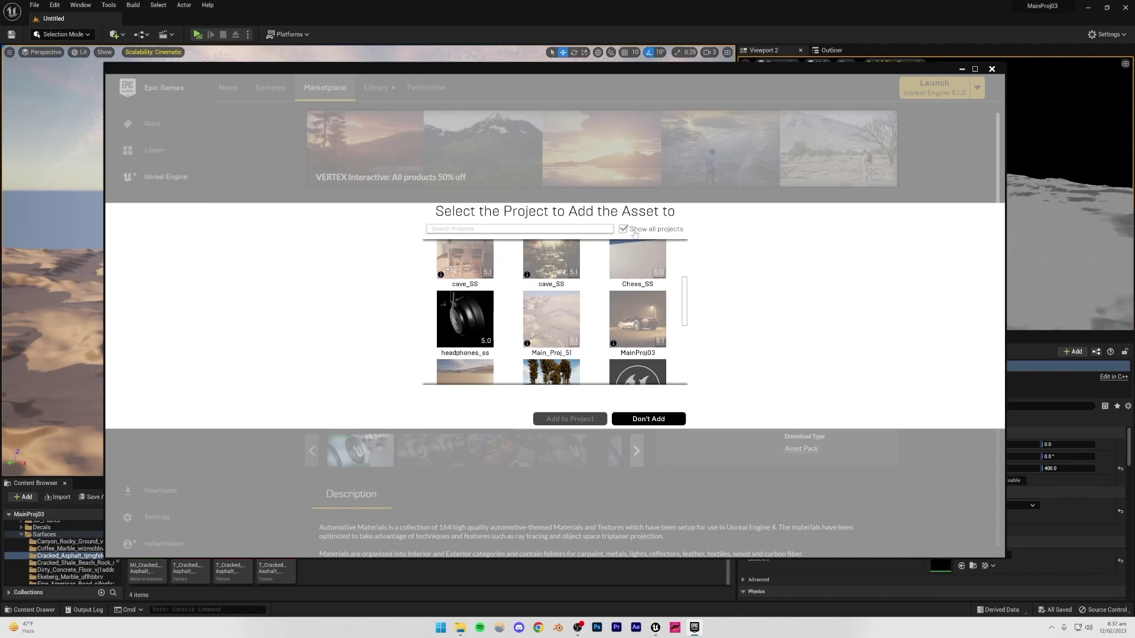
left_click(622, 351)
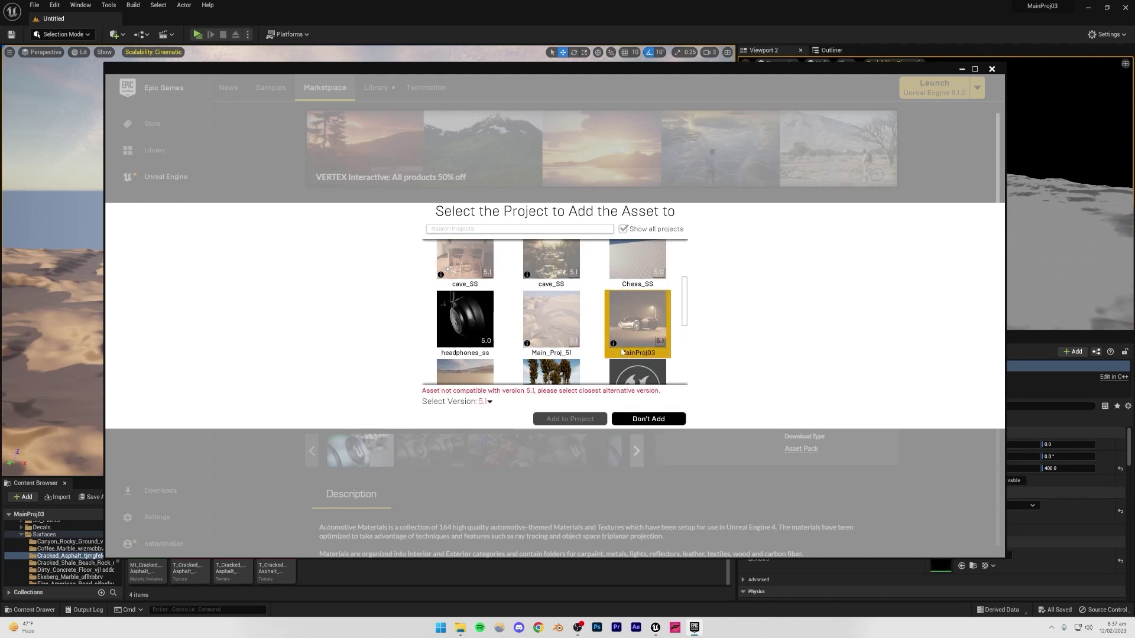
left_click(486, 403)
left_click(495, 443)
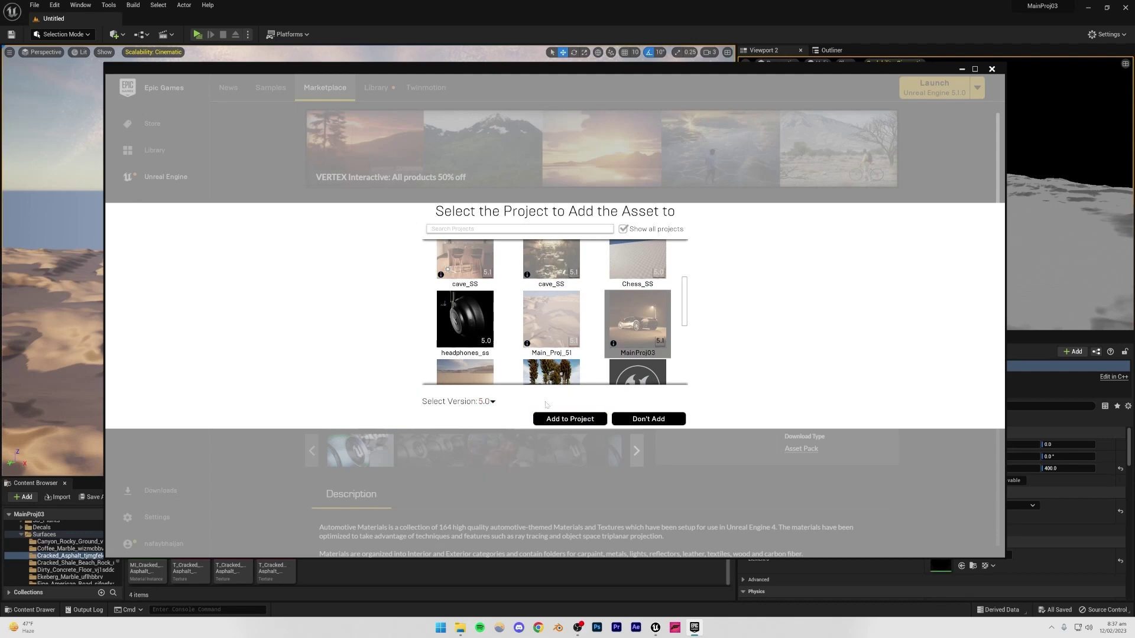
left_click(649, 419)
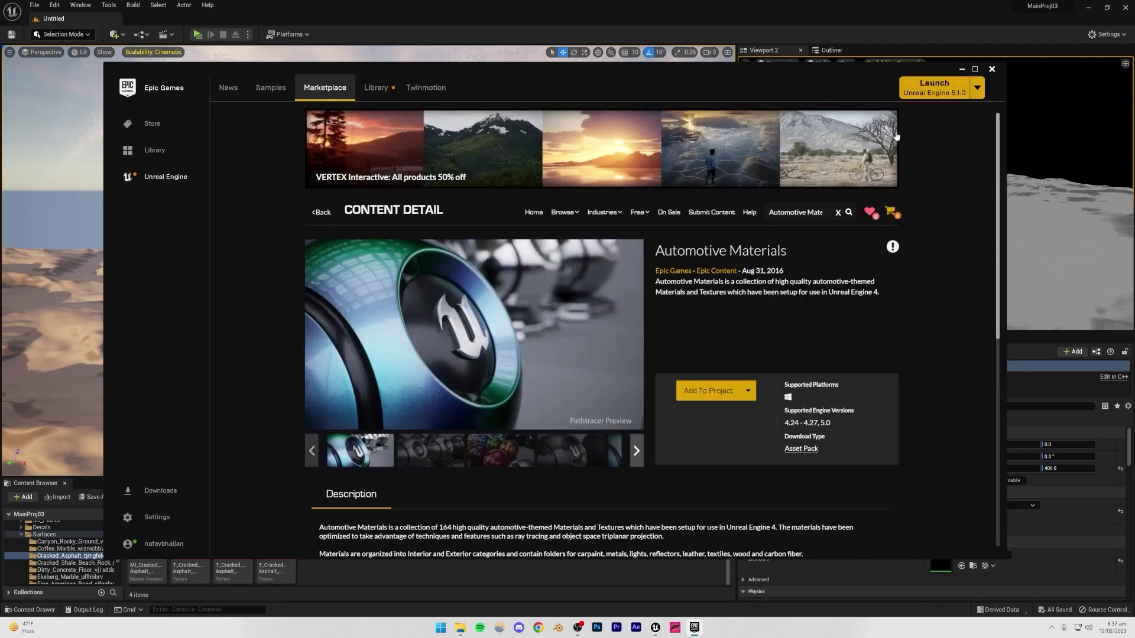
left_click(992, 69)
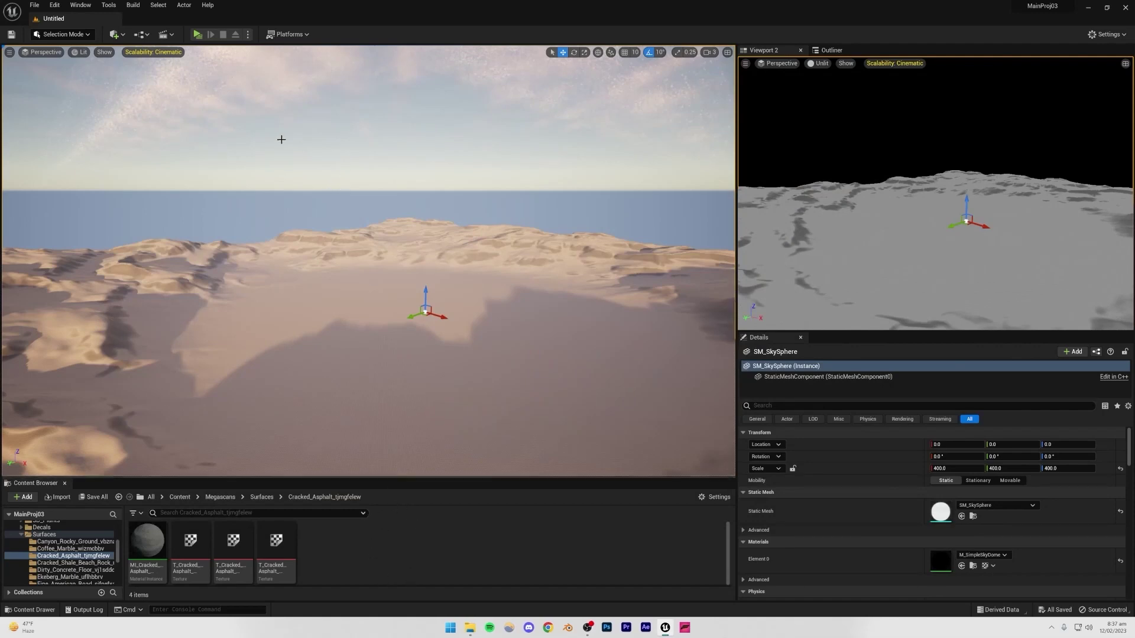
Create a new level from the Empty Level template and save it as lambo01_SS in the Content folder
left_click(35, 5)
left_click(52, 31)
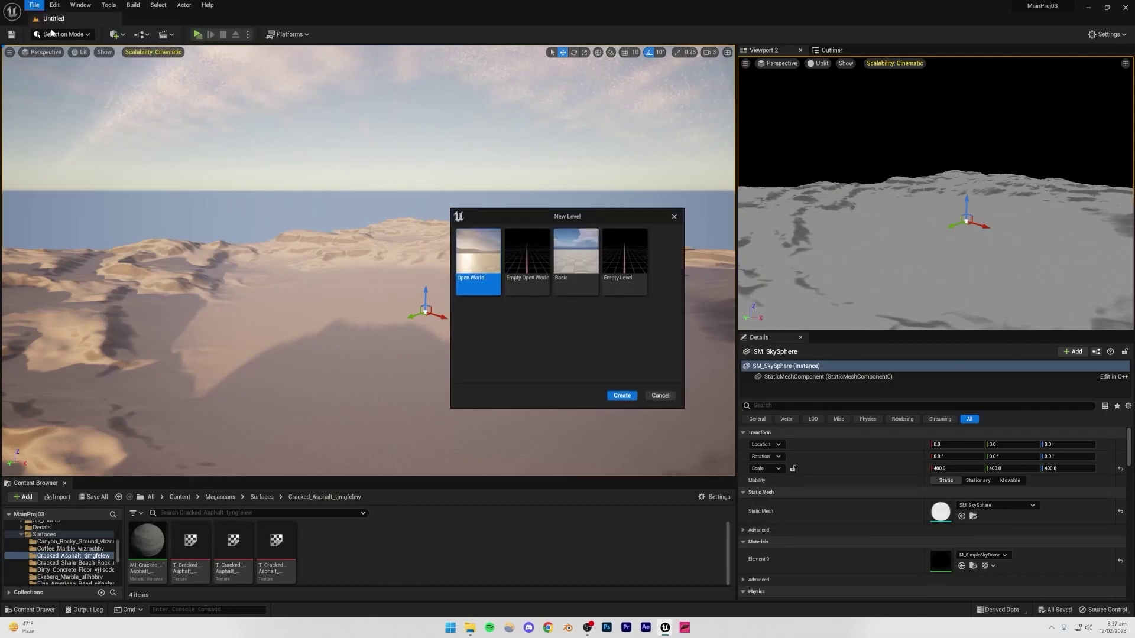
left_click(621, 260)
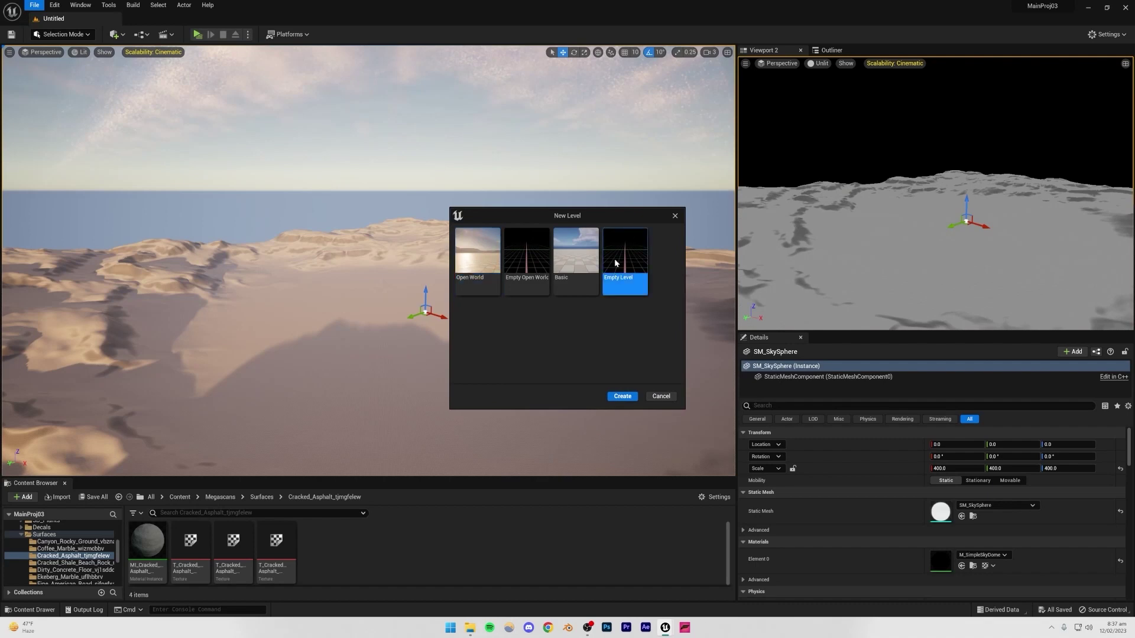
left_click(623, 397)
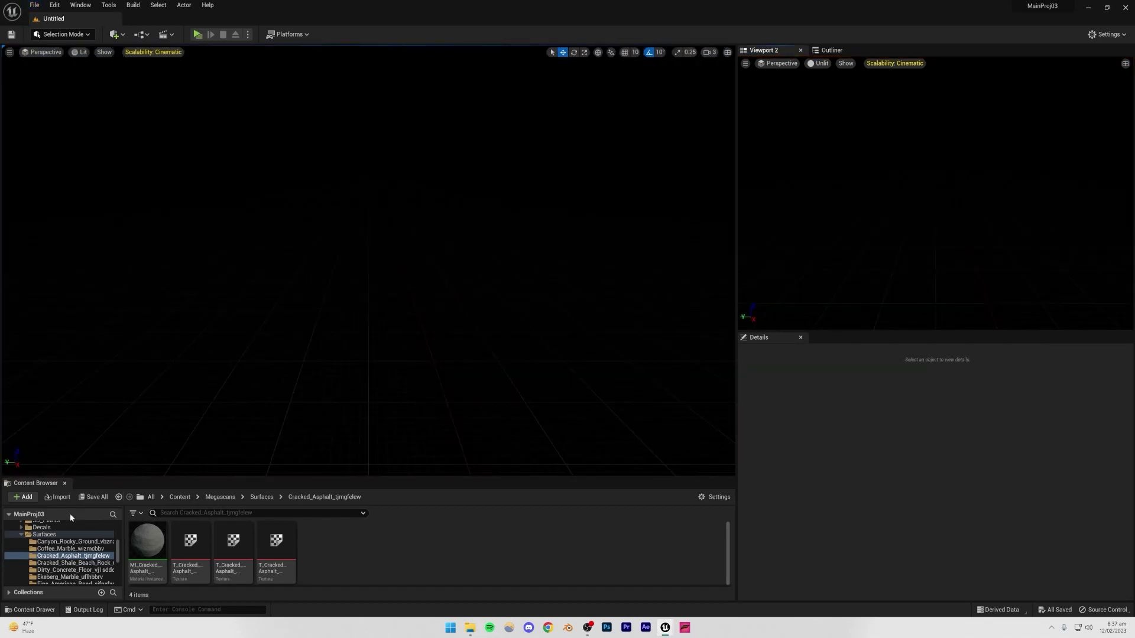
key("ctrl+s")
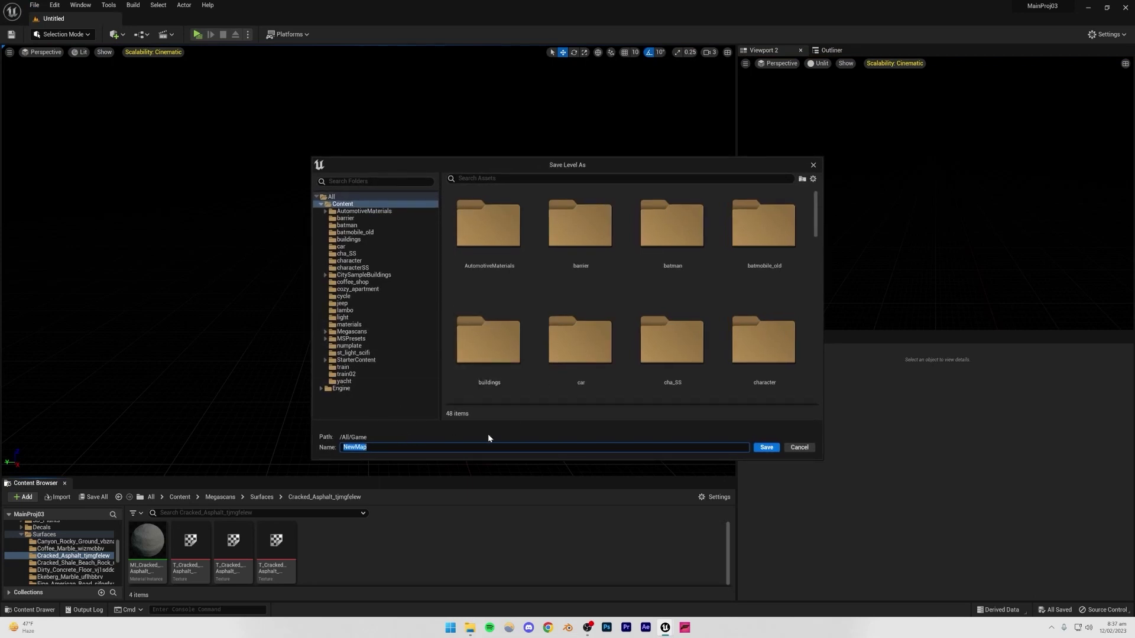
type("lambo01_SS")
key("Return")
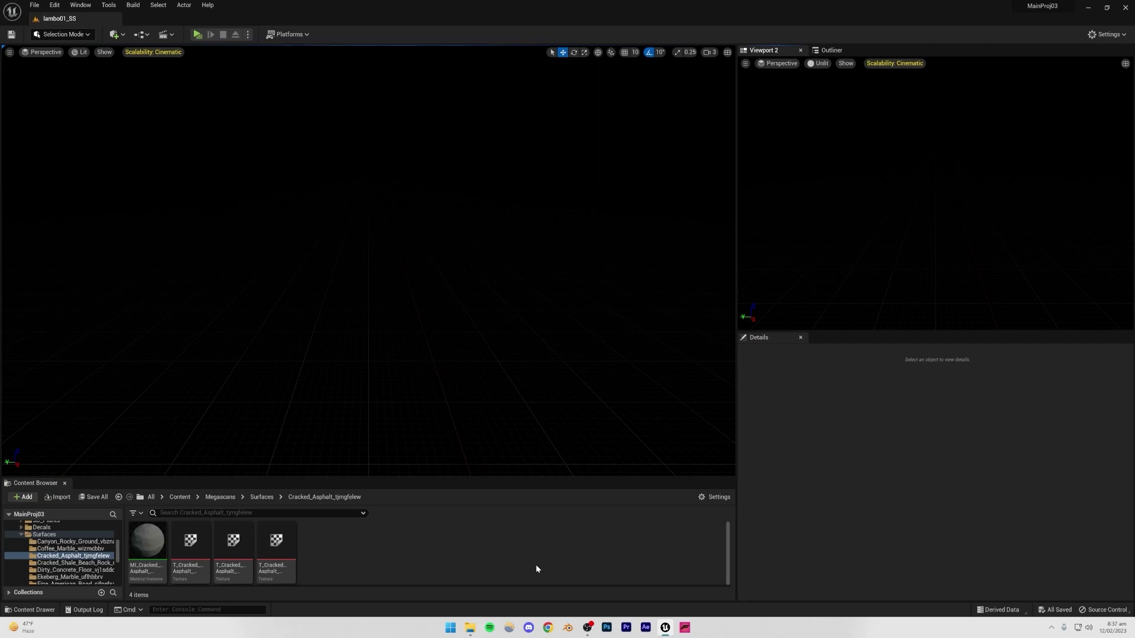
Switch to Chrome, search Google for "lamborghini 3d model free download", and open Sketchfab's Lamborghini 3D models page
left_click(548, 627)
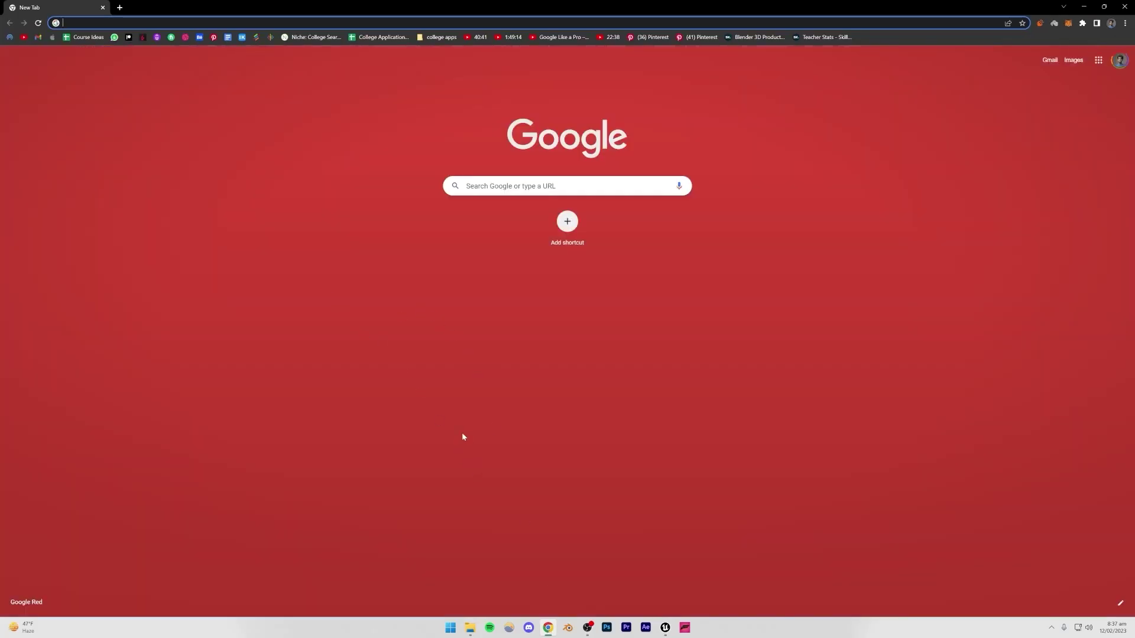
type("lamb")
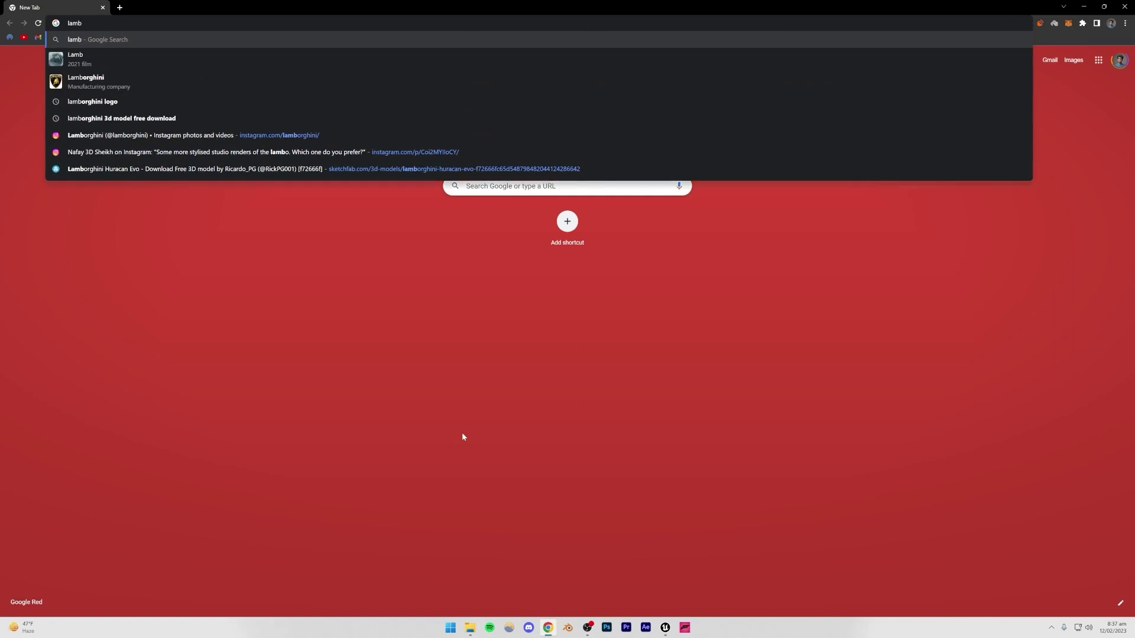
left_click(83, 119)
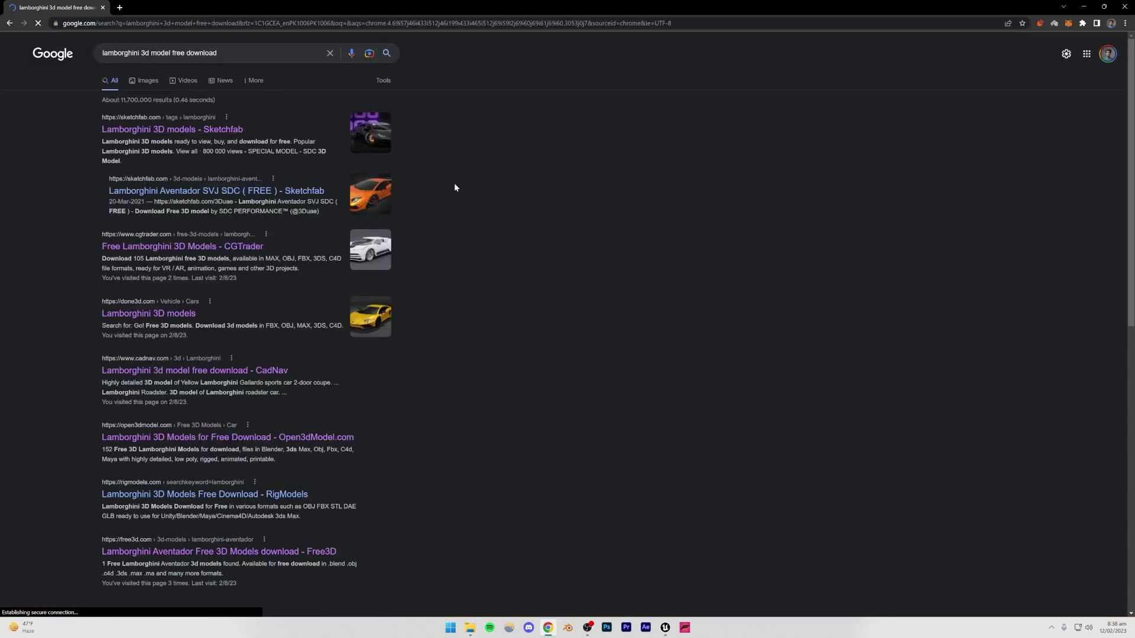
left_click(191, 130)
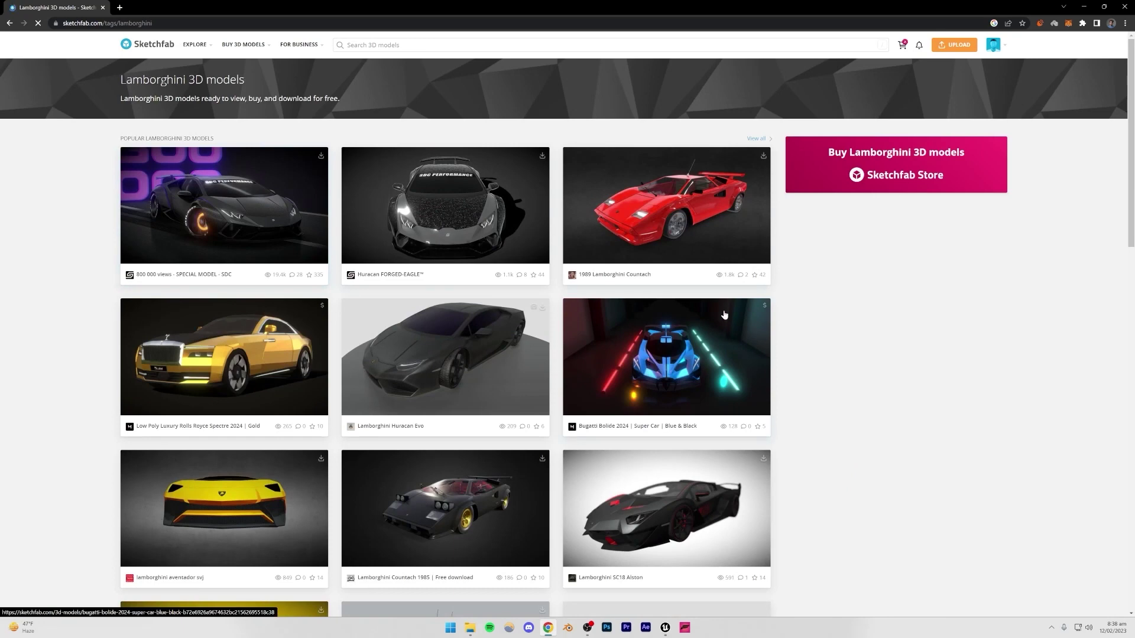
Open the Lamborghini Huracan Evo and Huracan FORGED-EAGLE models in new tabs and look through the rest of the Sketchfab list
scroll(866, 316, "down", 1)
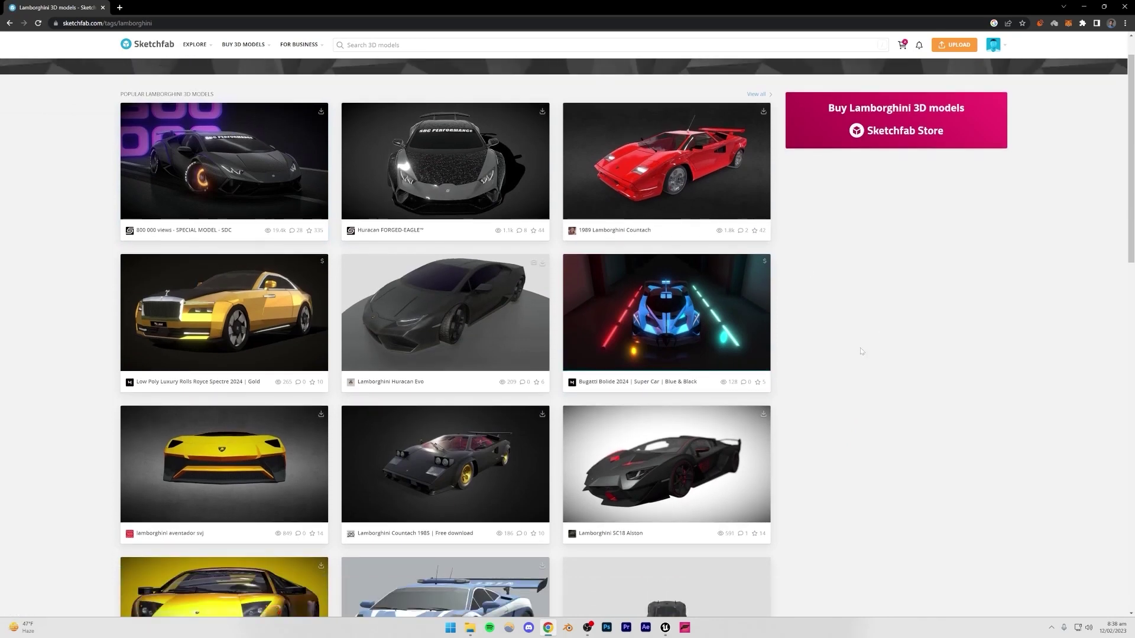
right_click(435, 314)
left_click(448, 319)
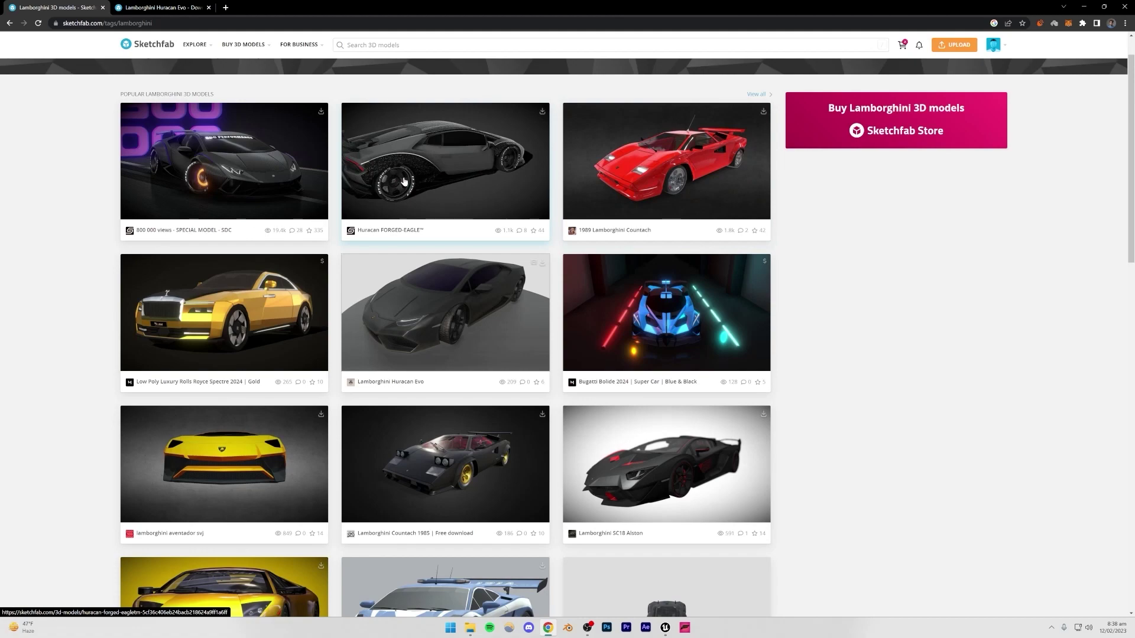
middle_click(434, 189)
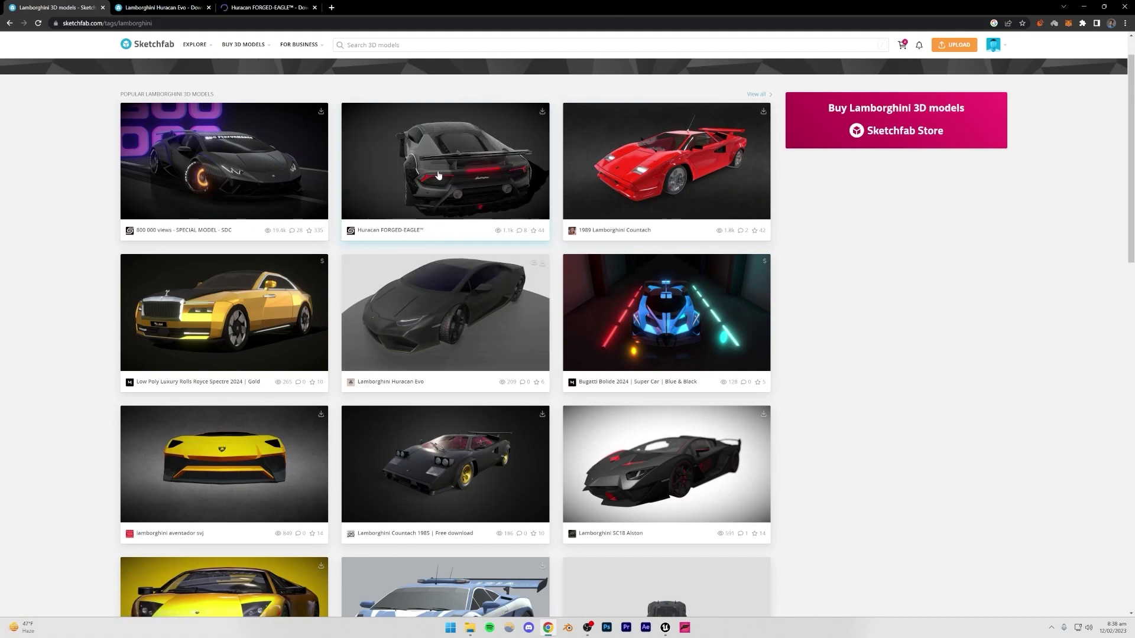
scroll(862, 308, "down", 4)
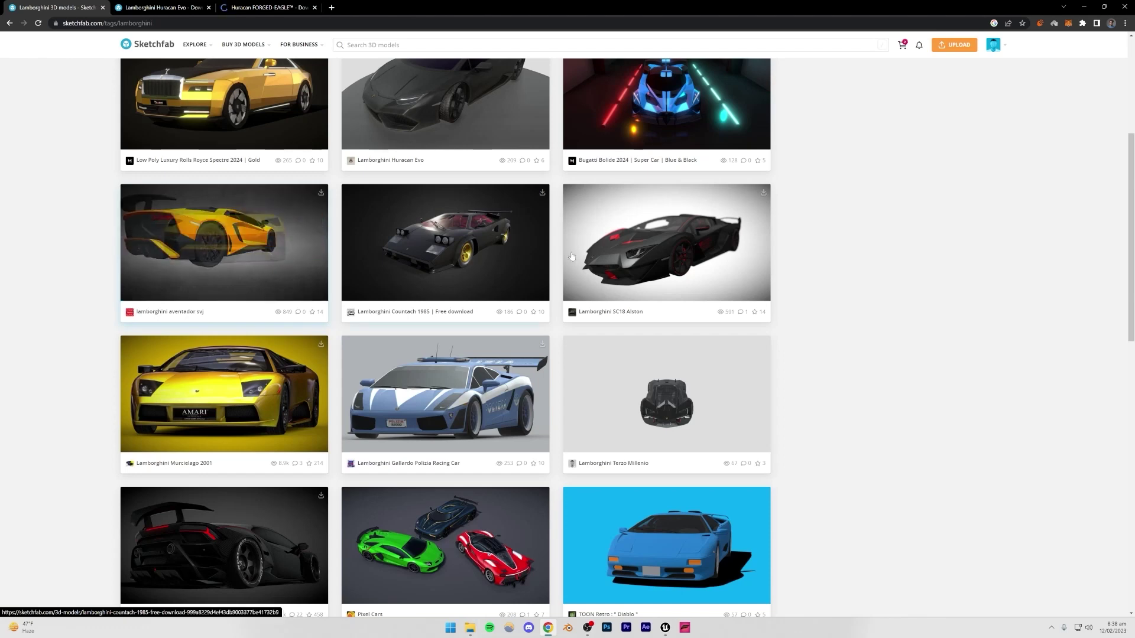
scroll(827, 268, "down", 5)
scroll(827, 268, "down", 1)
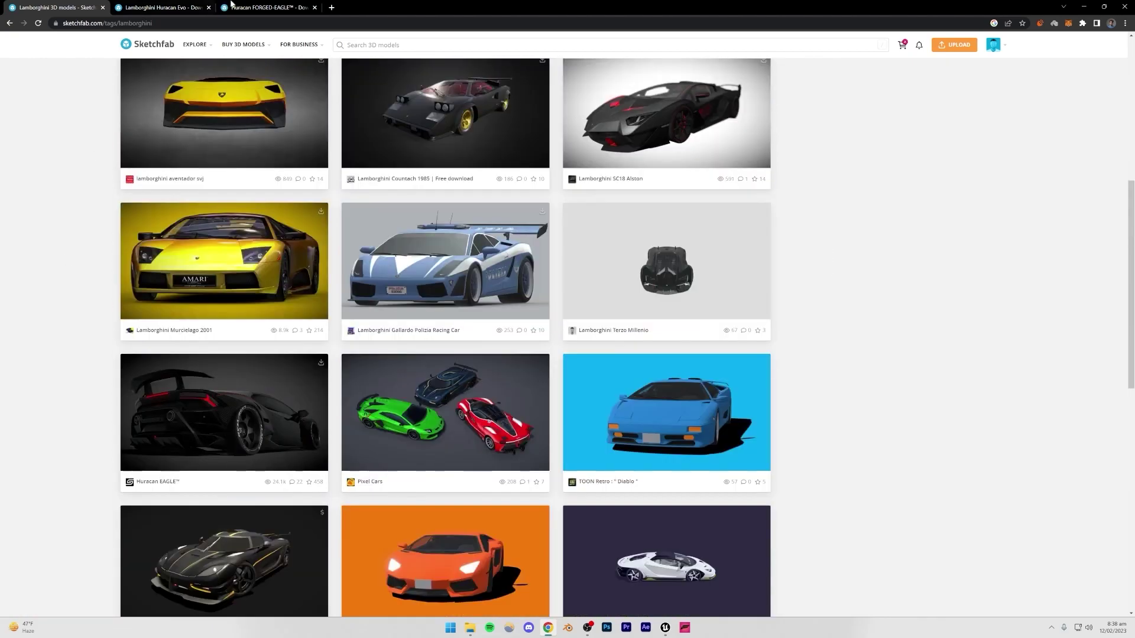
Examine the Huracan FORGED-EAGLE model up close from several angles in its 3D viewer
left_click(232, 4)
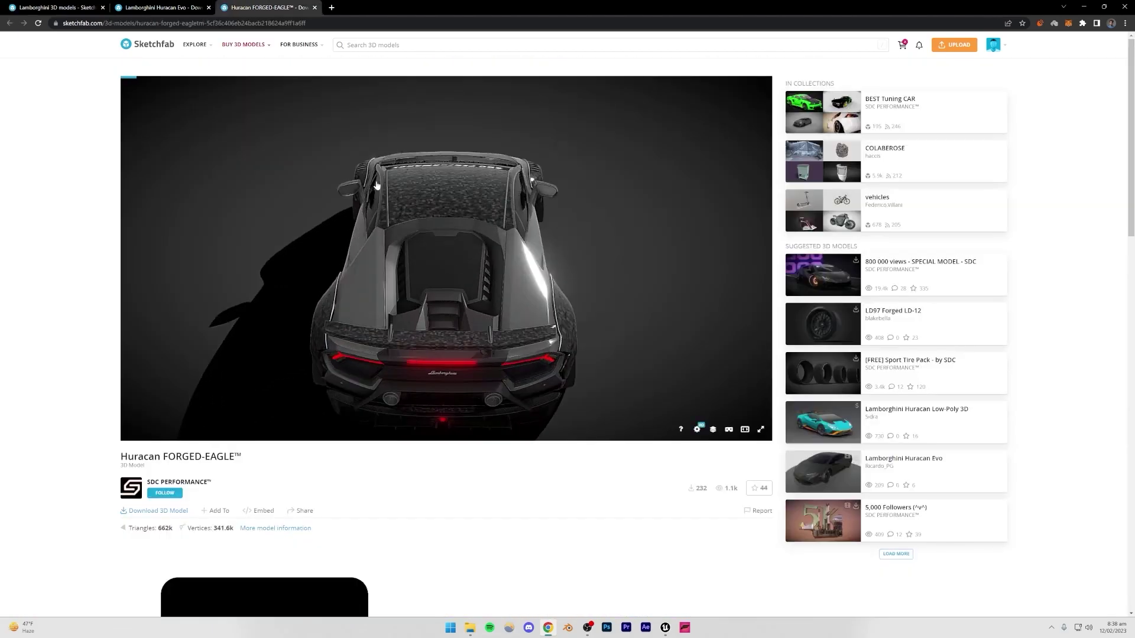
left_click_drag(488, 267, 346, 286)
left_click_drag(448, 279, 390, 276)
scroll(391, 276, "up", 2)
left_click_drag(551, 279, 491, 280)
scroll(496, 276, "up", 3)
Compare the Lamborghini Huracan Evo with the Huracan FORGED-EAGLE by inspecting both models in their 3D viewers
key("ctrl+shift+Tab")
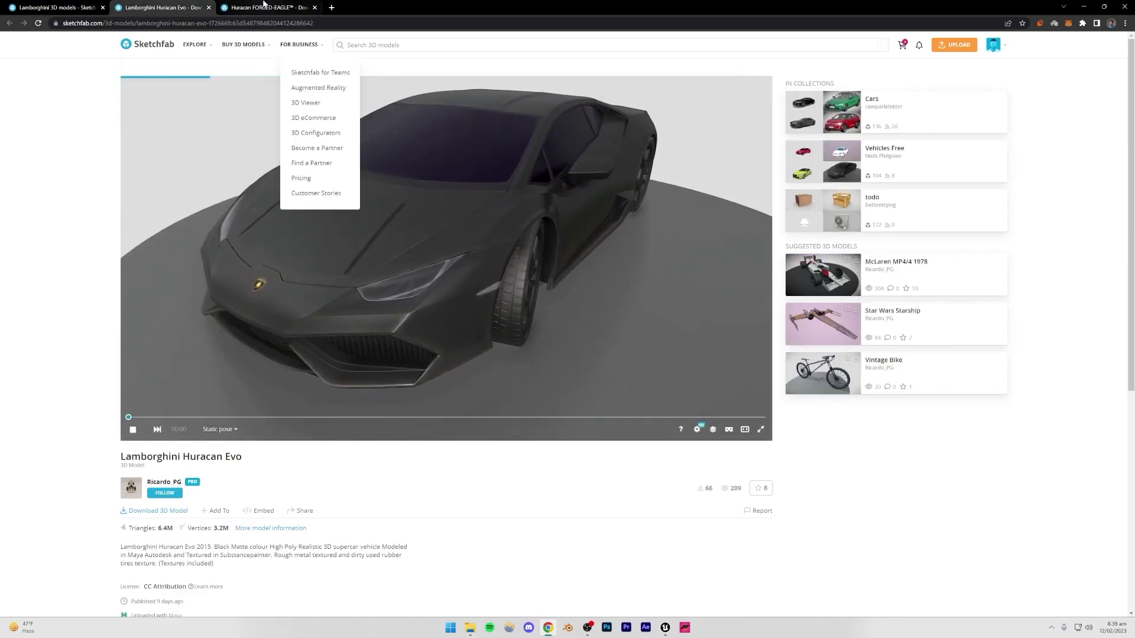
left_click(269, 7)
scroll(562, 290, "up", 3)
left_click_drag(499, 230, 514, 298)
scroll(473, 308, "down", 5)
left_click(199, 4)
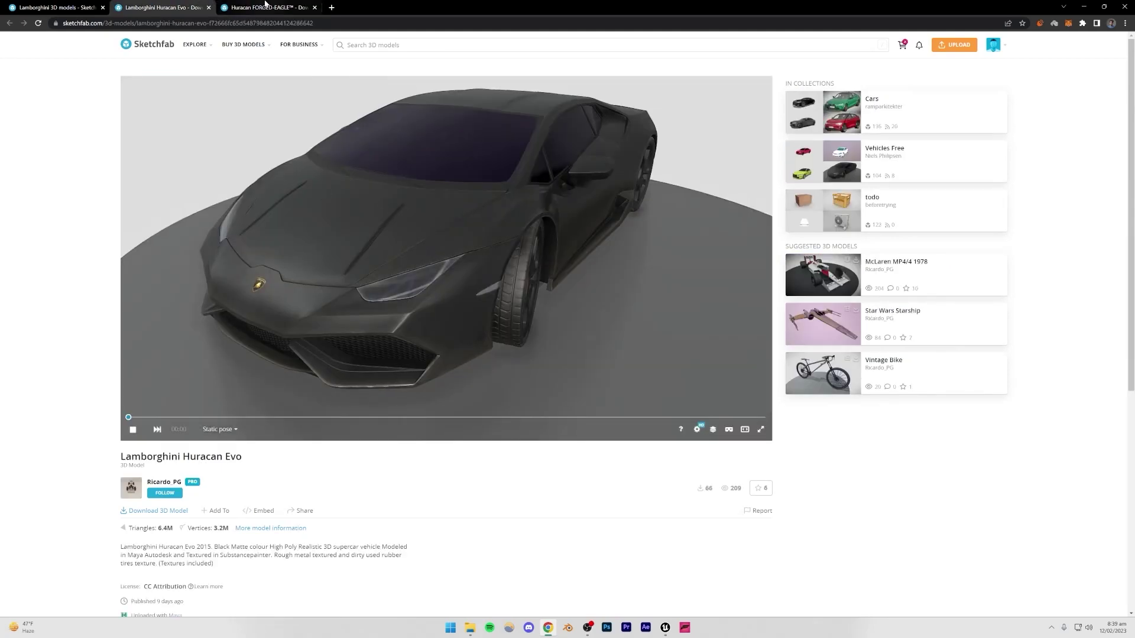
left_click_drag(520, 254, 410, 207)
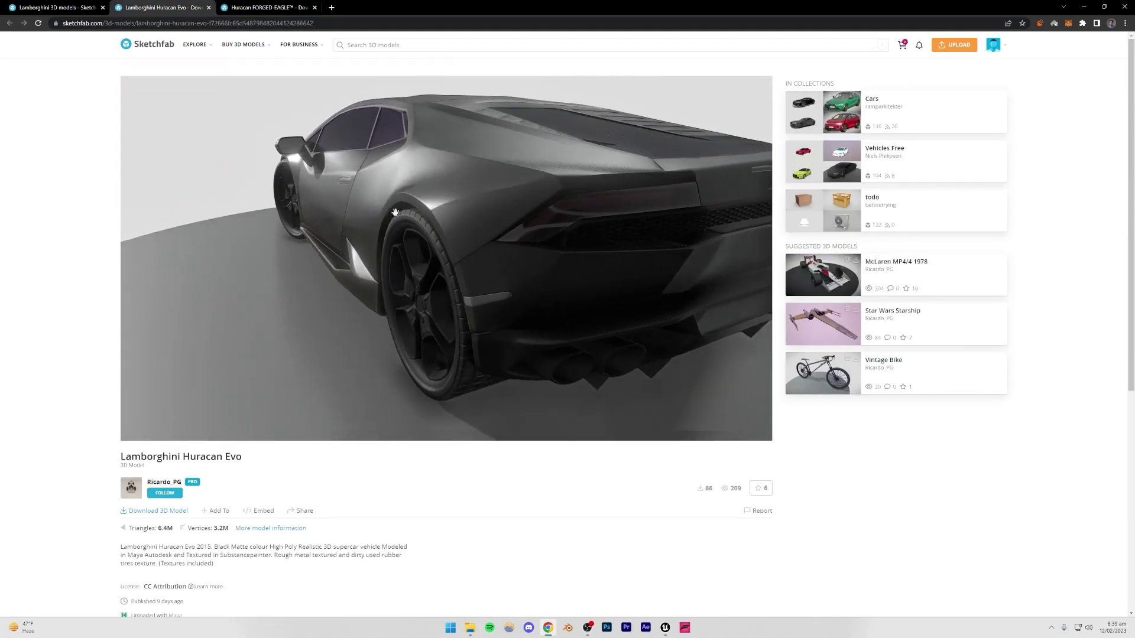
Close the Huracan FORGED-EAGLE page, inspect the rear of the Huracan Evo and view its available download formats
left_click(315, 8)
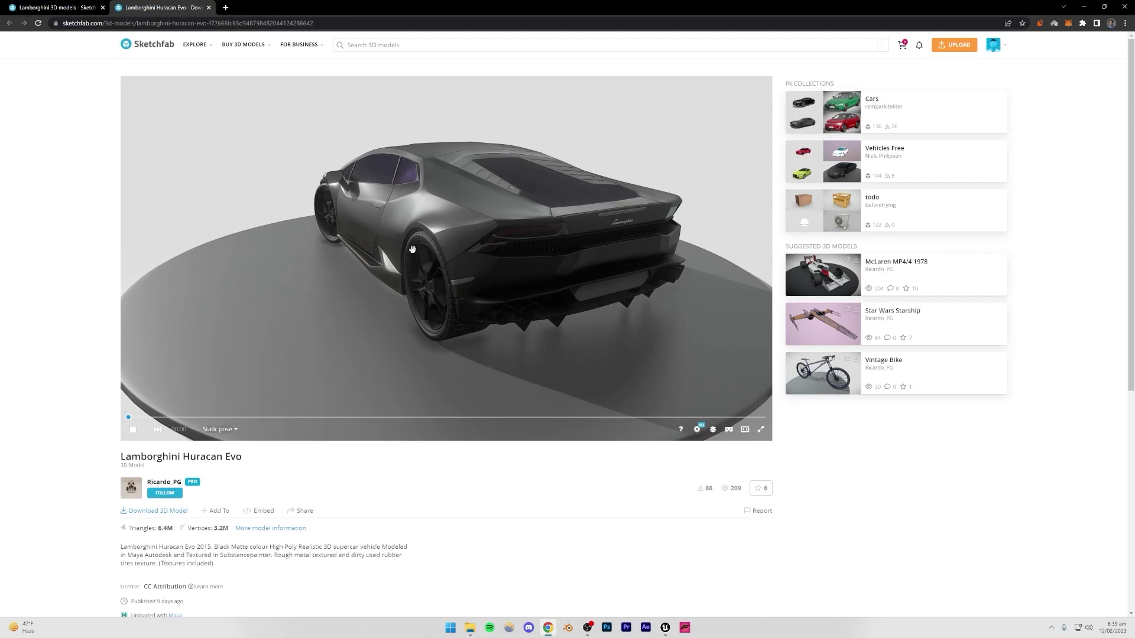
left_click_drag(383, 273, 461, 249)
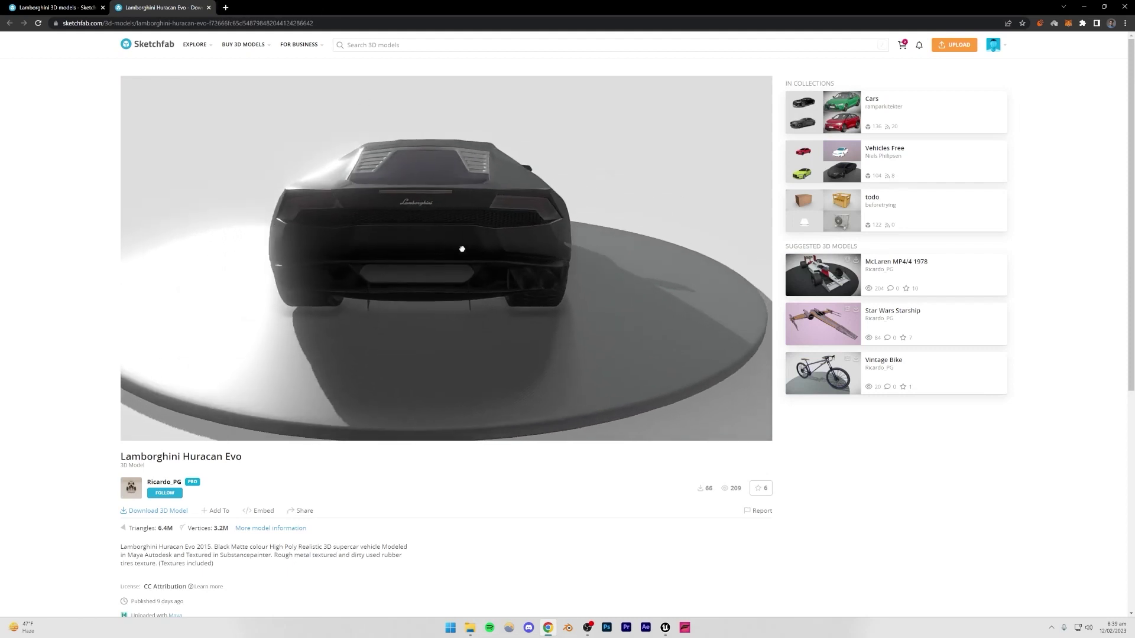
left_click(158, 512)
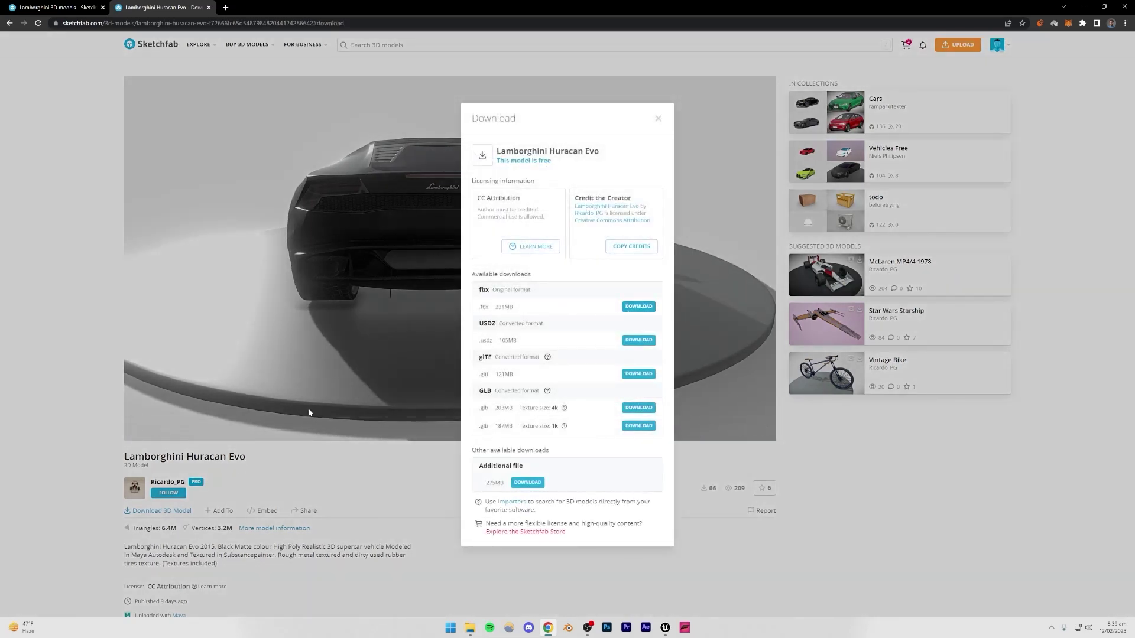
left_click(360, 467)
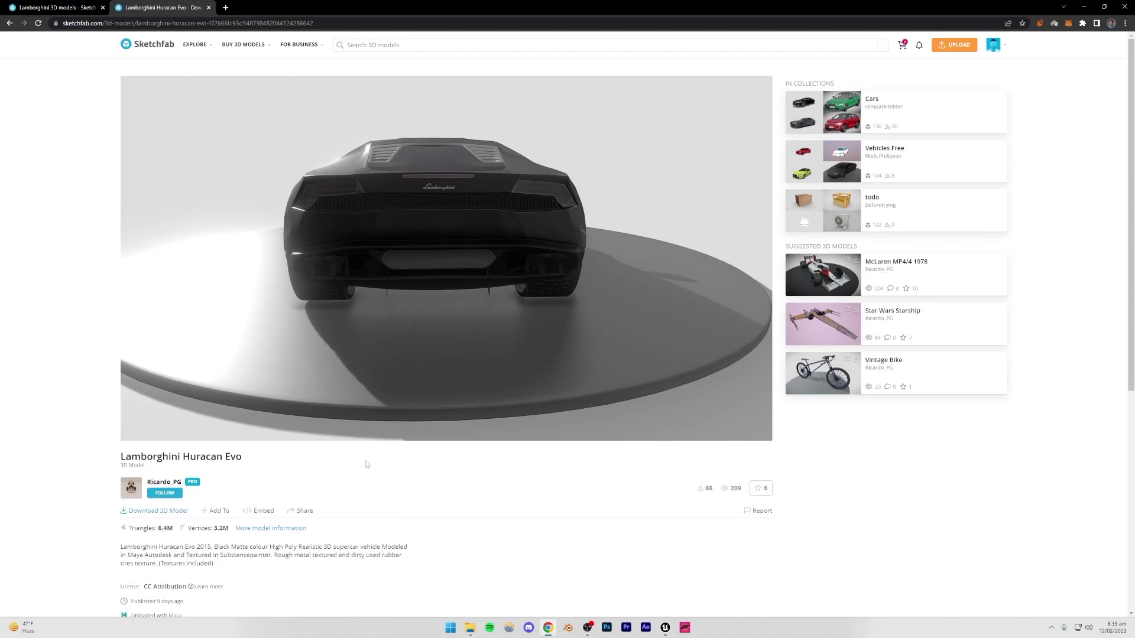
Return to the Google results and open the CGTrader and Free3D Lamborghini pages in new tabs
left_click(37, 6)
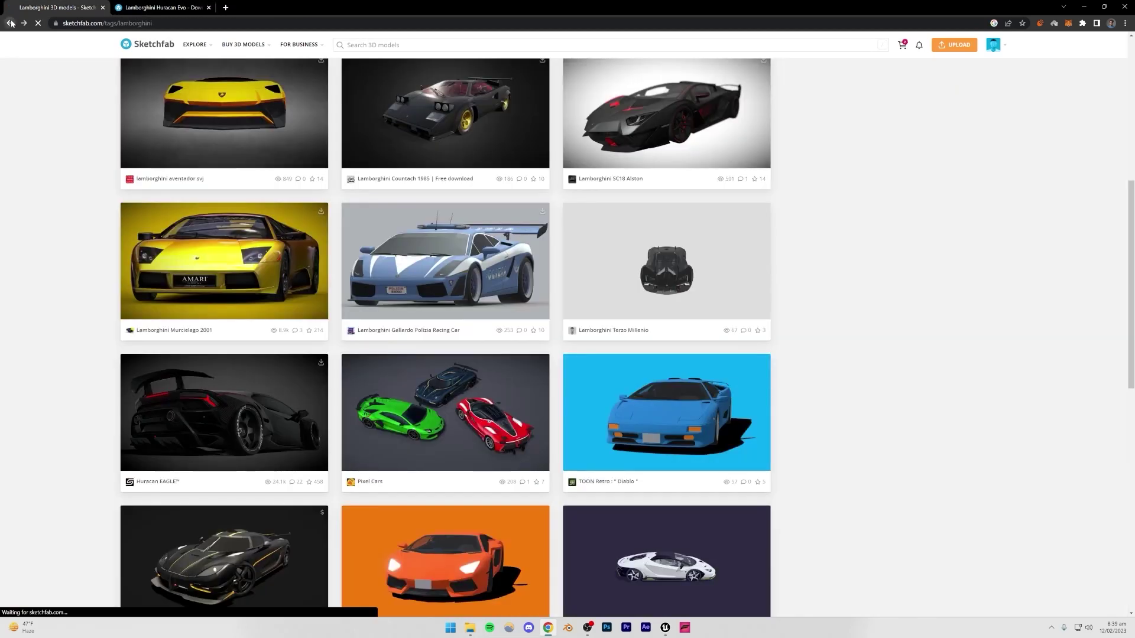
left_click(10, 23)
right_click(131, 244)
left_click(159, 252)
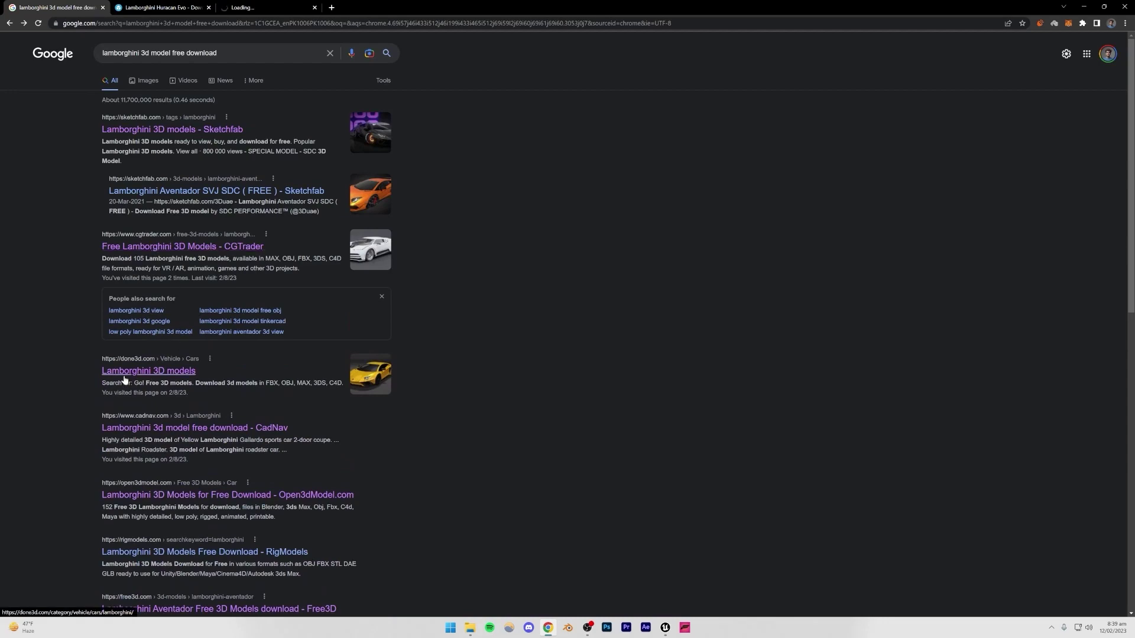
scroll(148, 414, "down", 3)
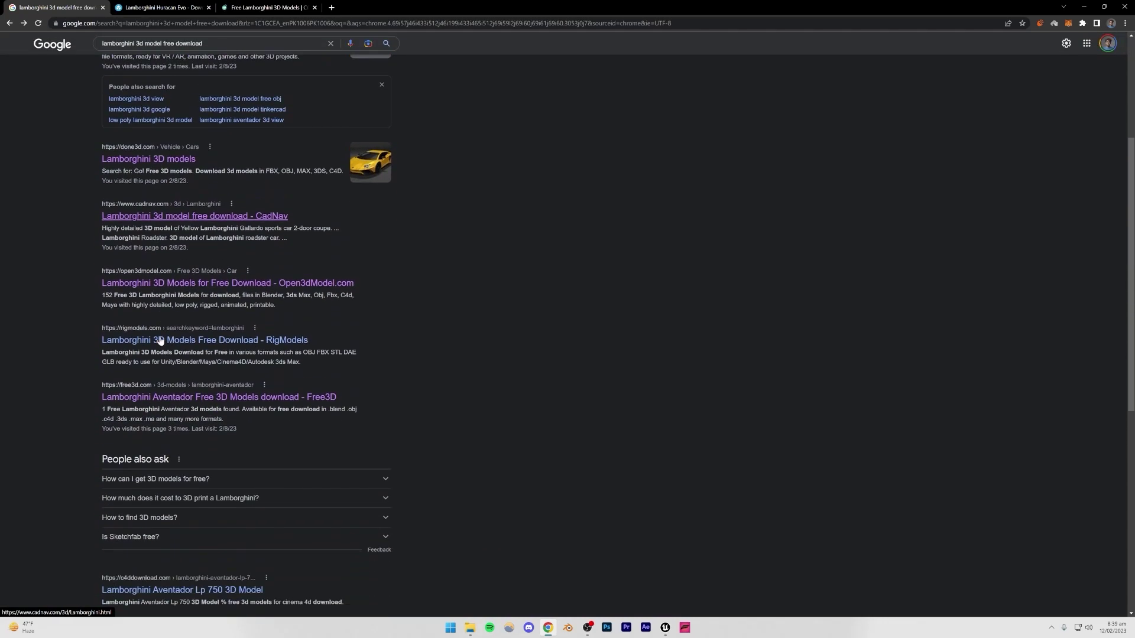
right_click(130, 385)
left_click(157, 392)
scroll(148, 394, "down", 2)
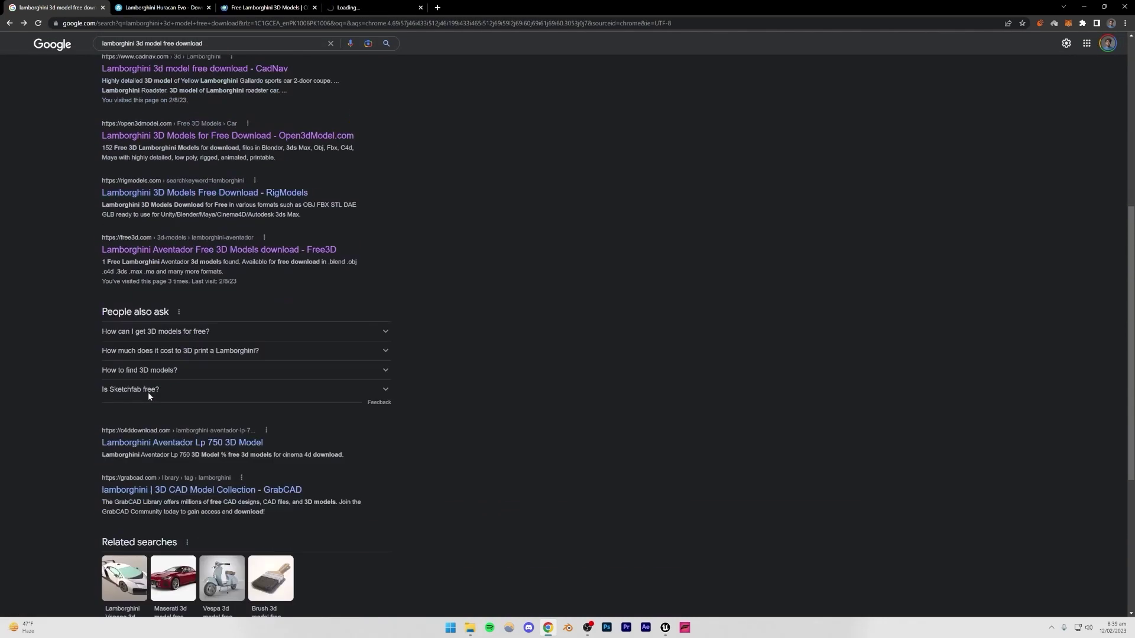
scroll(494, 377, "down", 2)
scroll(494, 372, "up", 9)
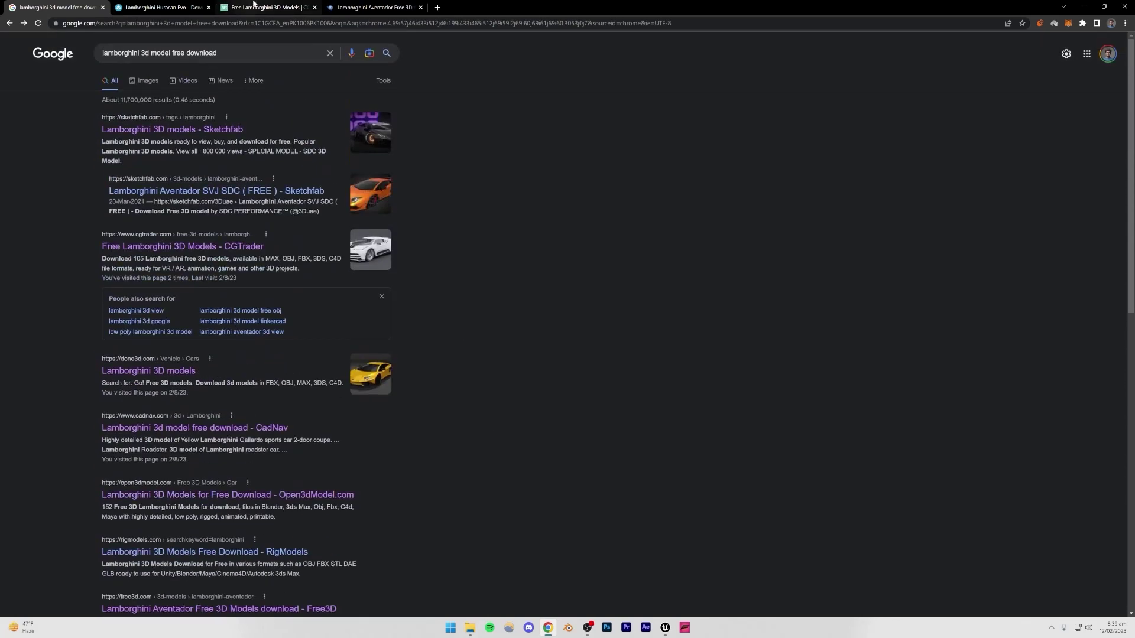
Look through CGTrader's list of free Lamborghini 3D models
left_click(162, 7)
left_click(372, 7)
left_click(266, 7)
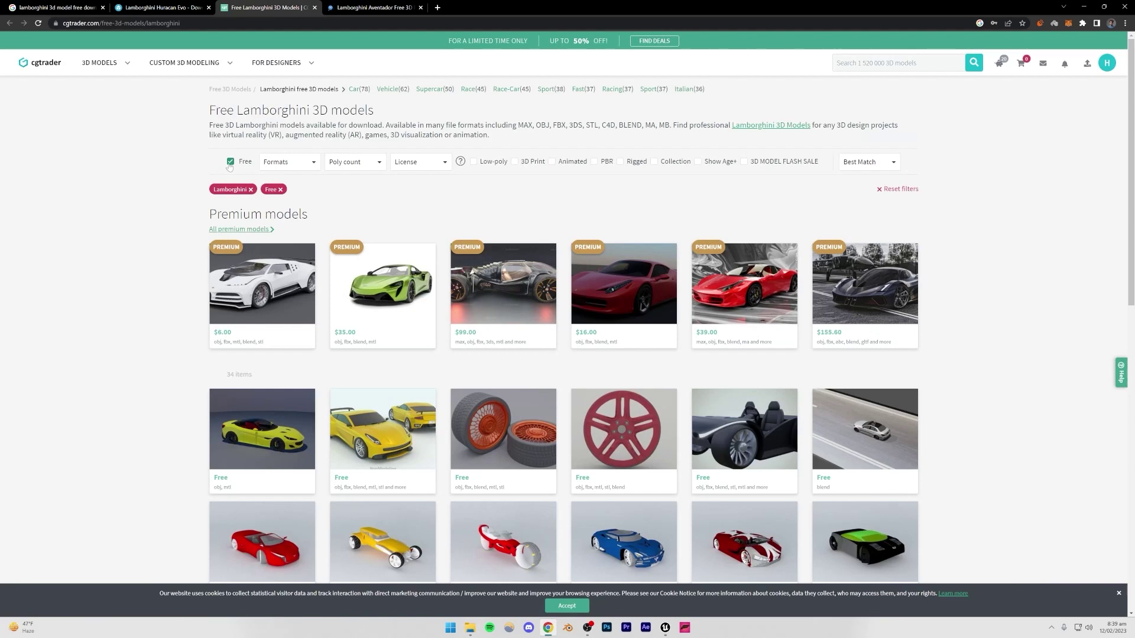
scroll(113, 260, "down", 1)
scroll(122, 270, "down", 2)
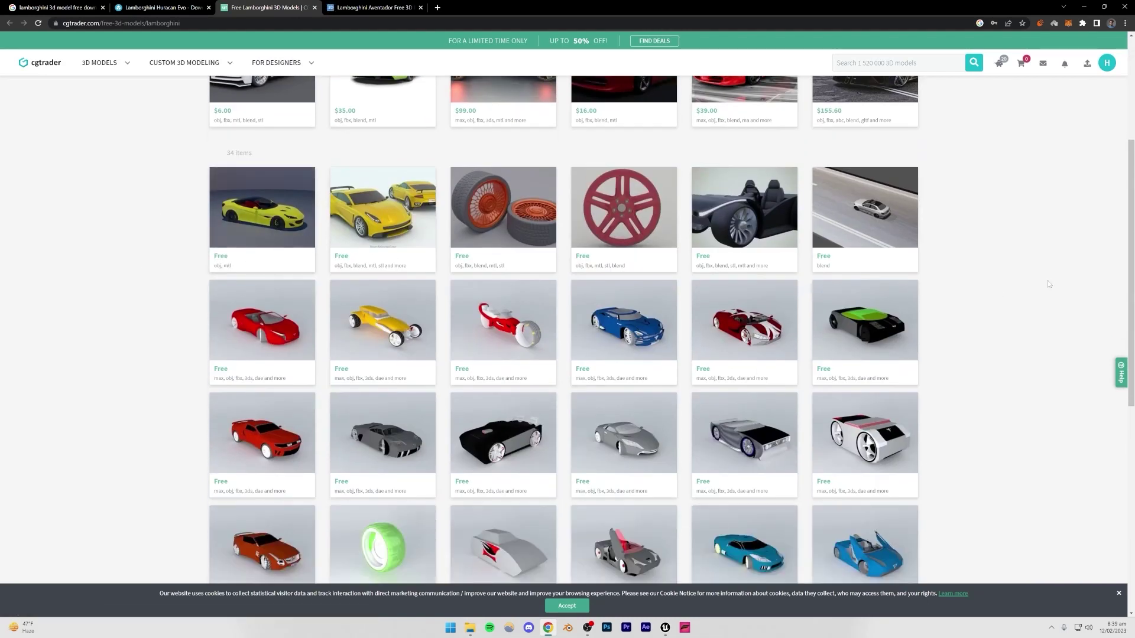
scroll(1049, 285, "down", 2)
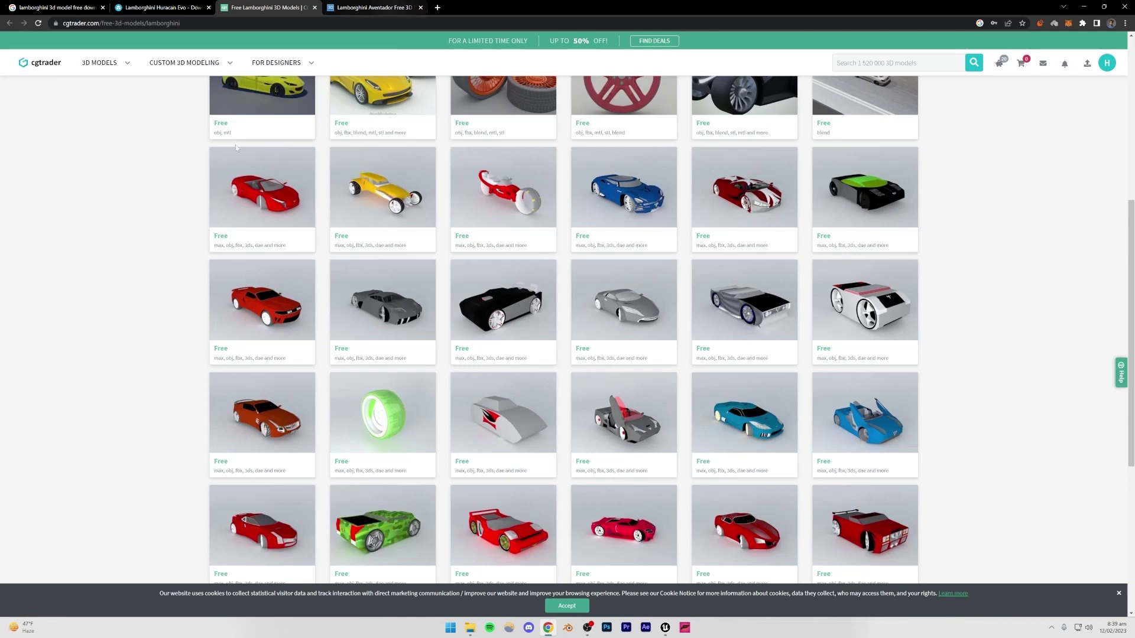
scroll(236, 148, "up", 5)
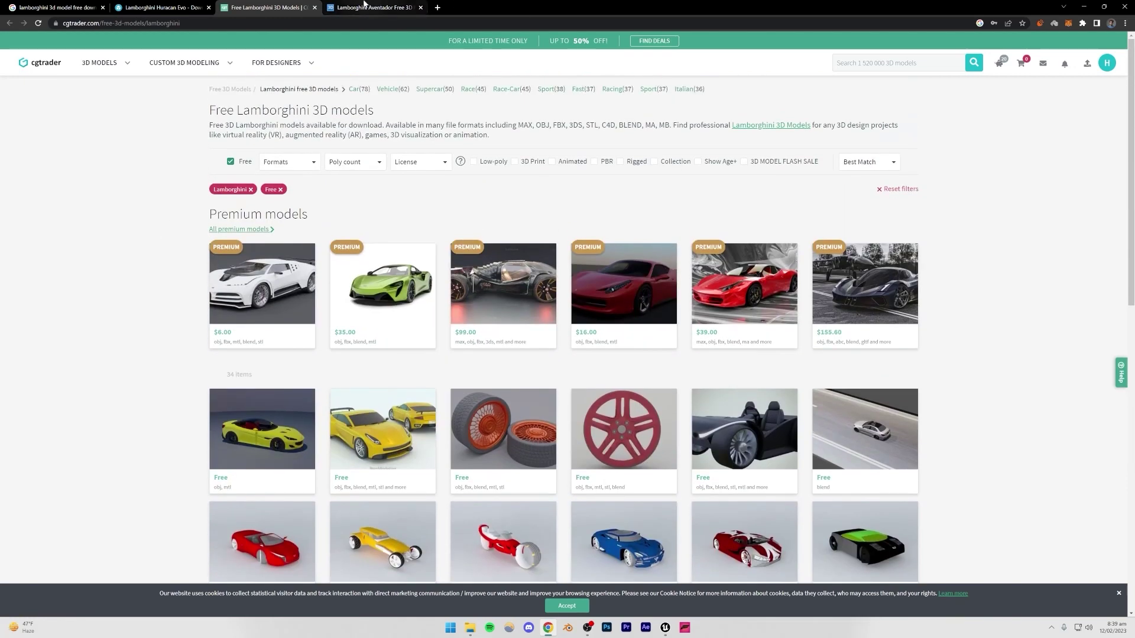
View the free Lamborghini Aventador Sport model's page on Free3D and close that tab
left_click(365, 7)
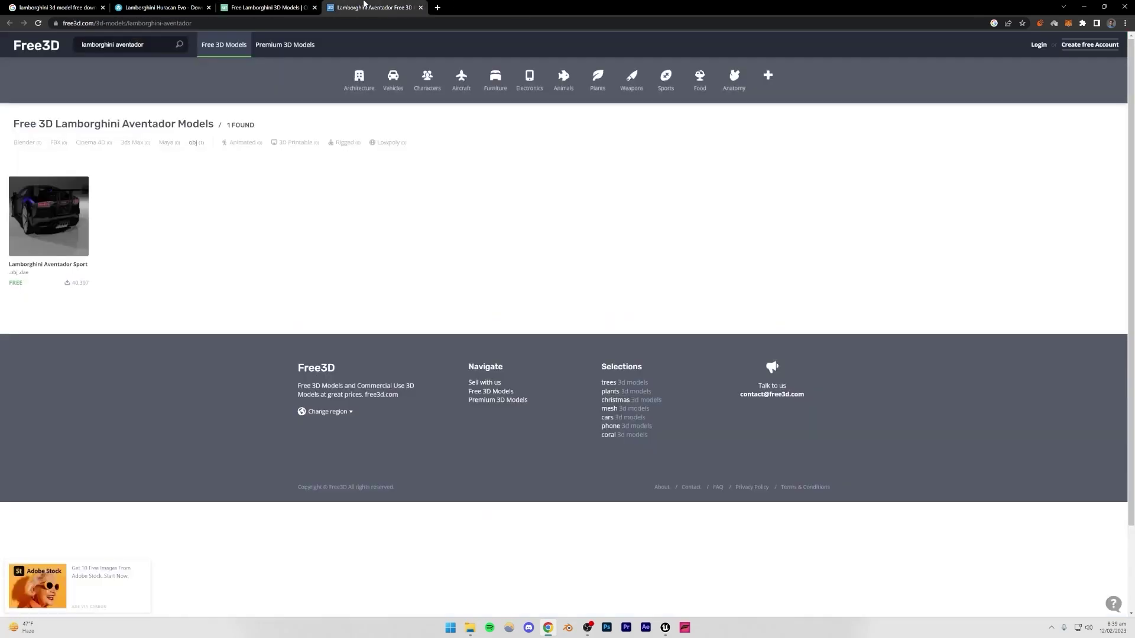
left_click(44, 232)
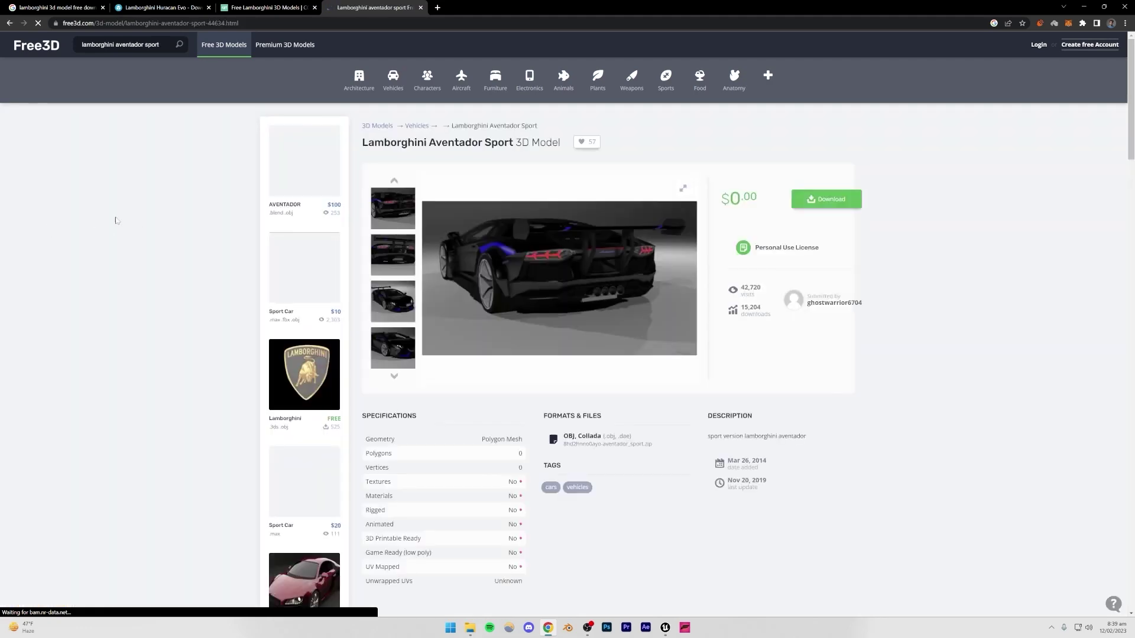
left_click(243, 3)
left_click(196, 4)
left_click(287, 4)
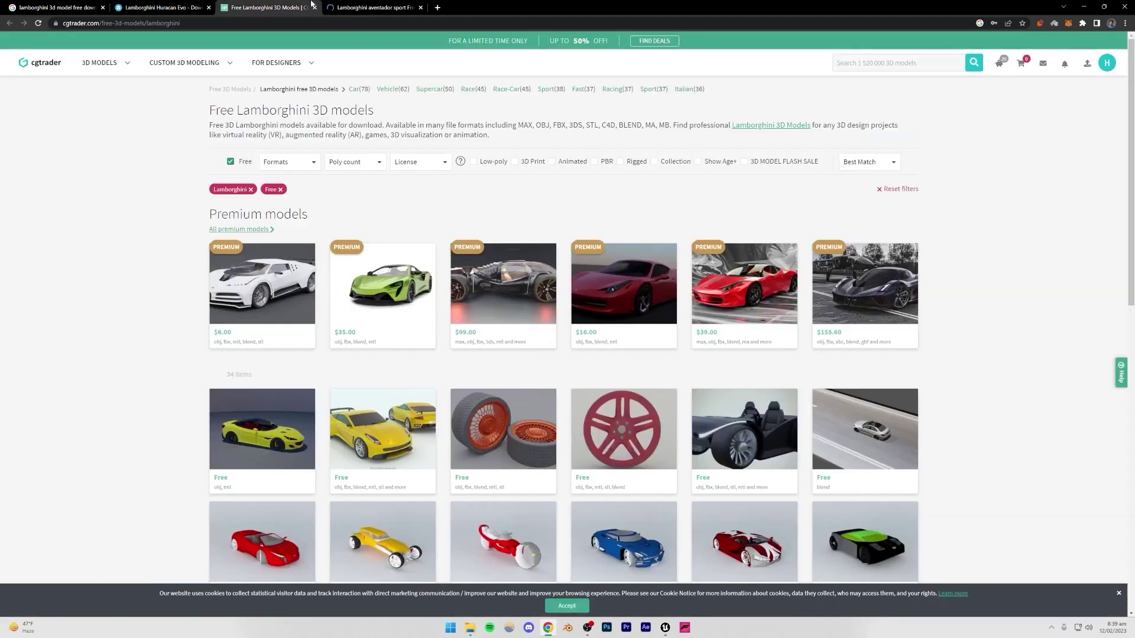
left_click(388, 7)
left_click(421, 8)
Accept CGTrader's cookie notice and return to the Google search results
left_click(567, 606)
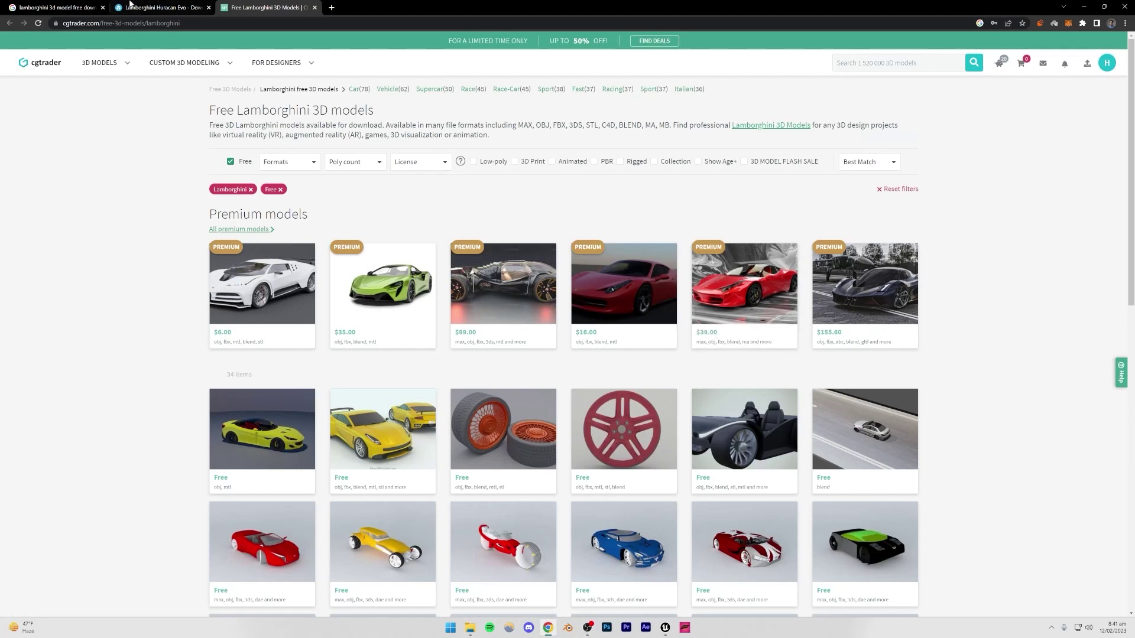
left_click(129, 5)
left_click(84, 4)
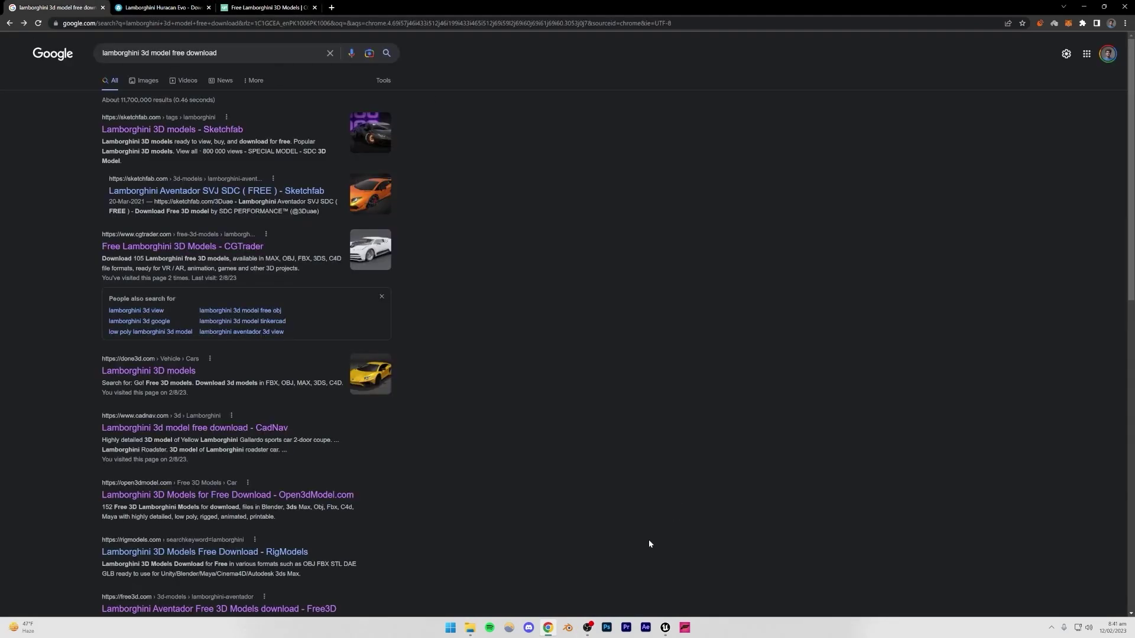
Switch to Blender, dismiss the splash screen and delete the default cube, camera and light
left_click(567, 628)
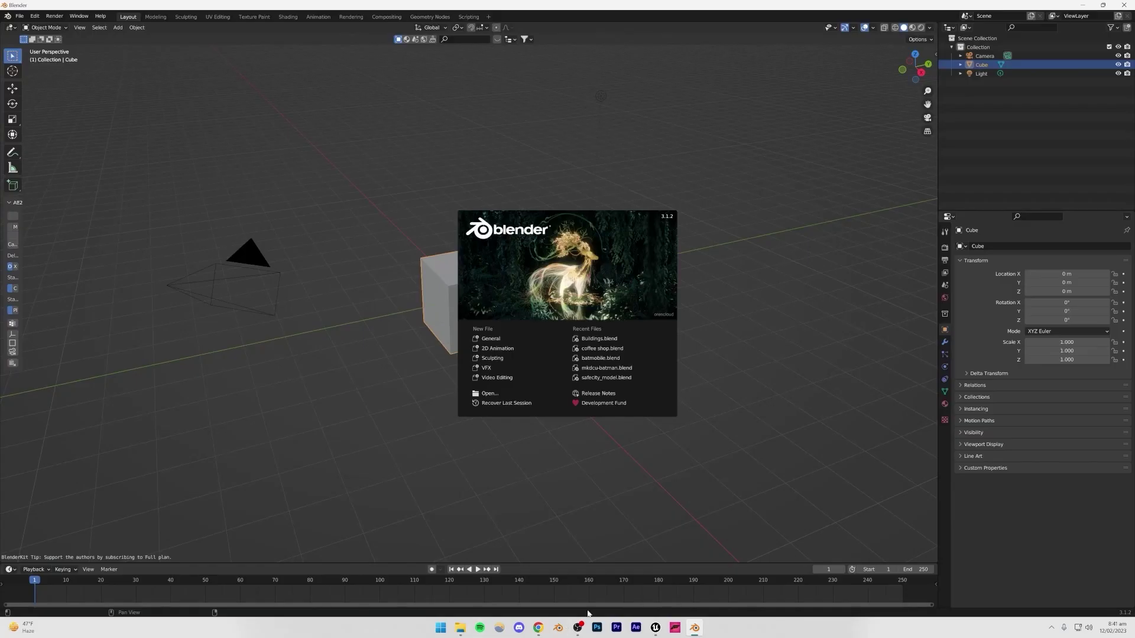
left_click(785, 253)
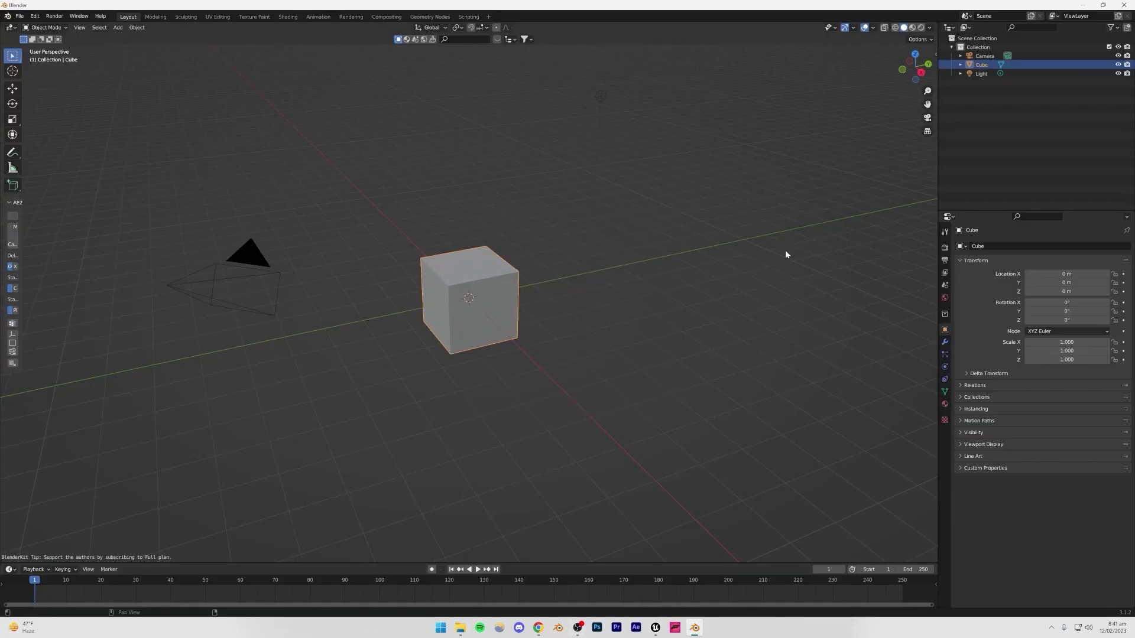
scroll(580, 261, "down", 4)
left_click_drag(388, 220, 637, 396)
key("Delete")
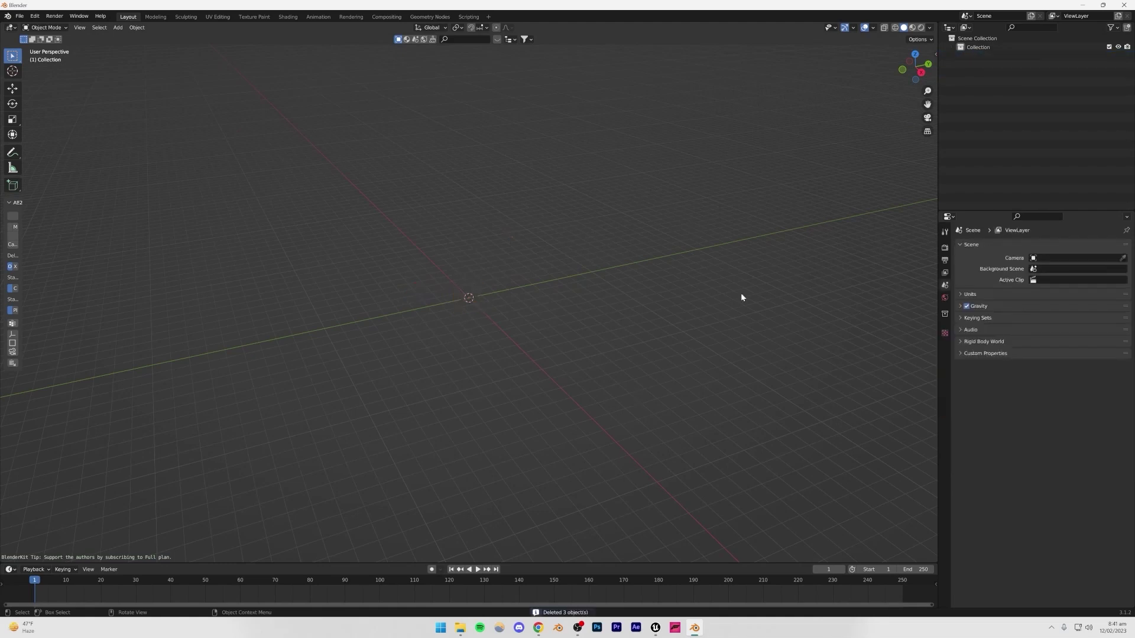
Search the BlenderKit add-on's models for "car" and filter the search with Free first enabled
left_click(936, 55)
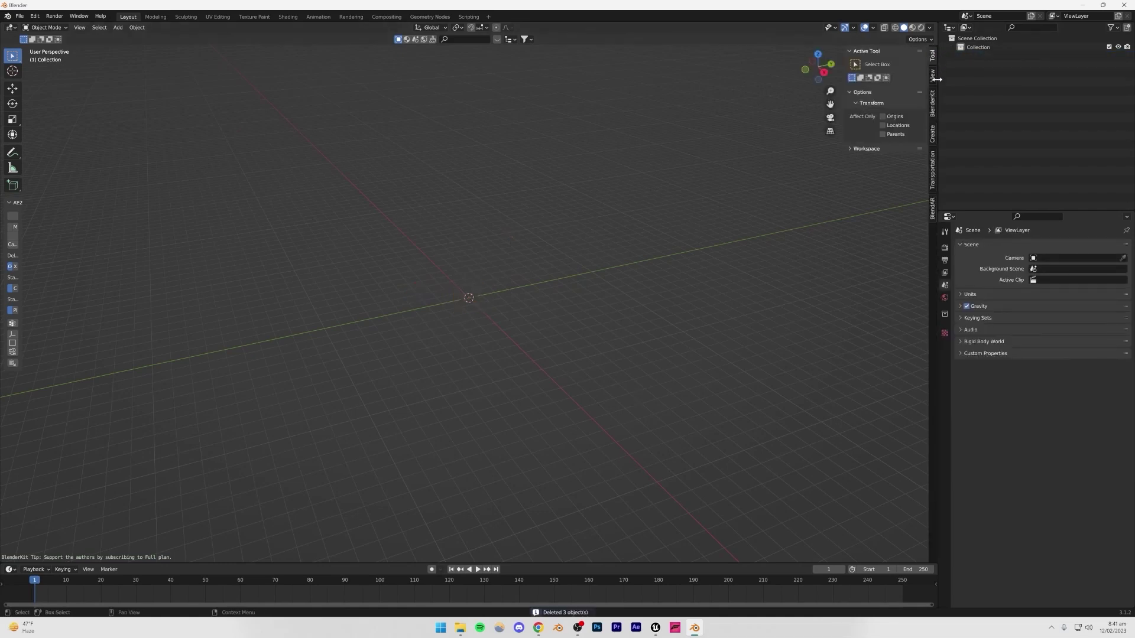
left_click(933, 101)
left_click(933, 171)
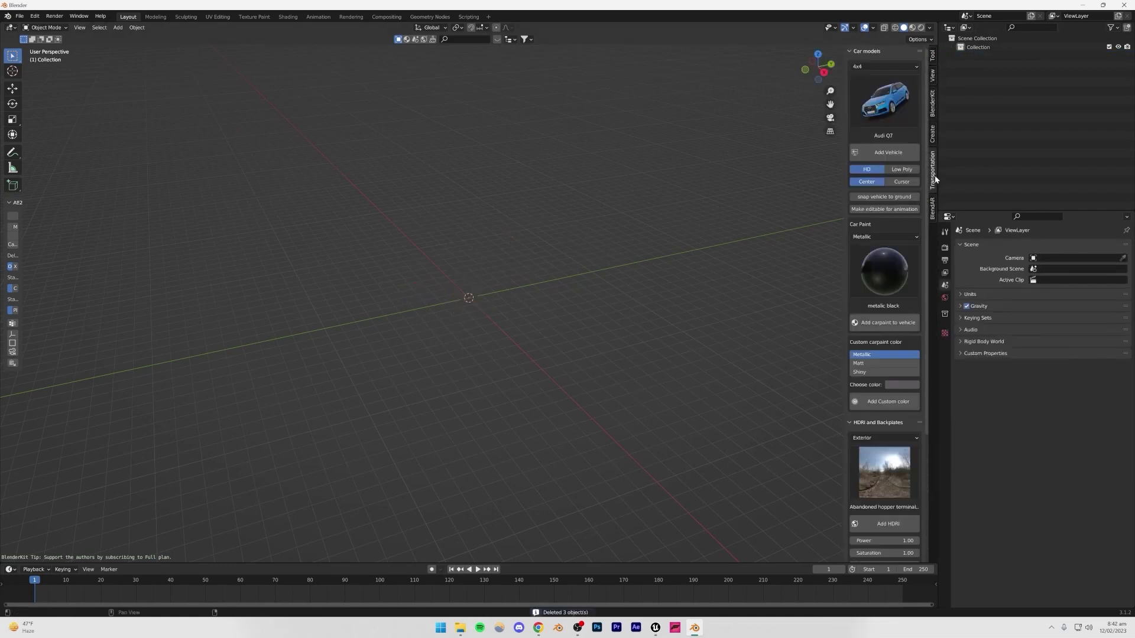
left_click(933, 103)
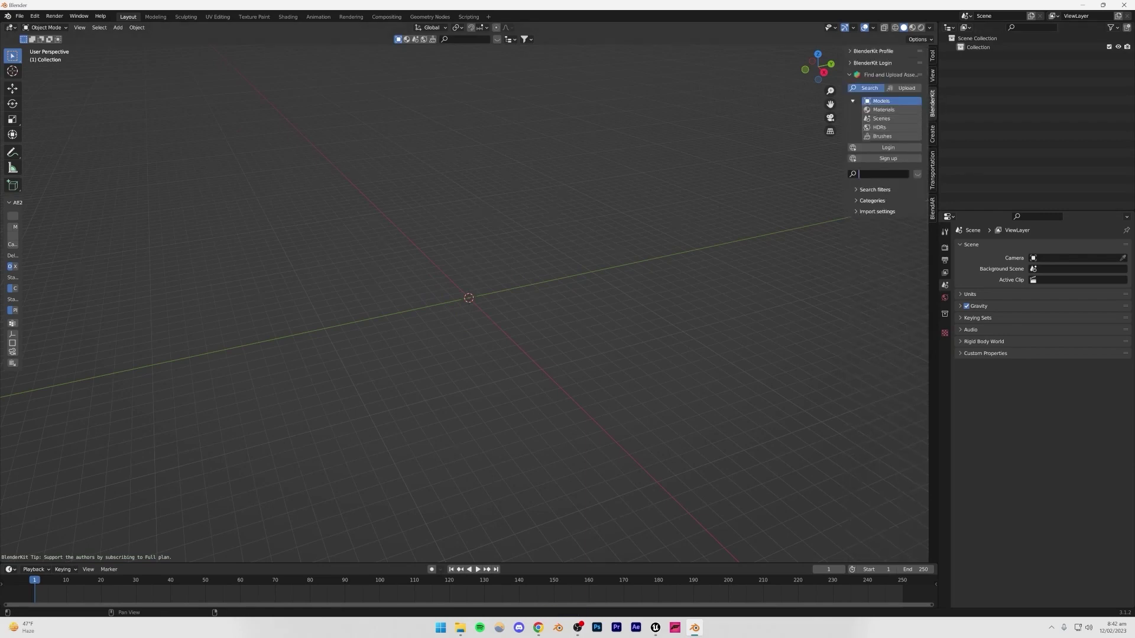
key("Return")
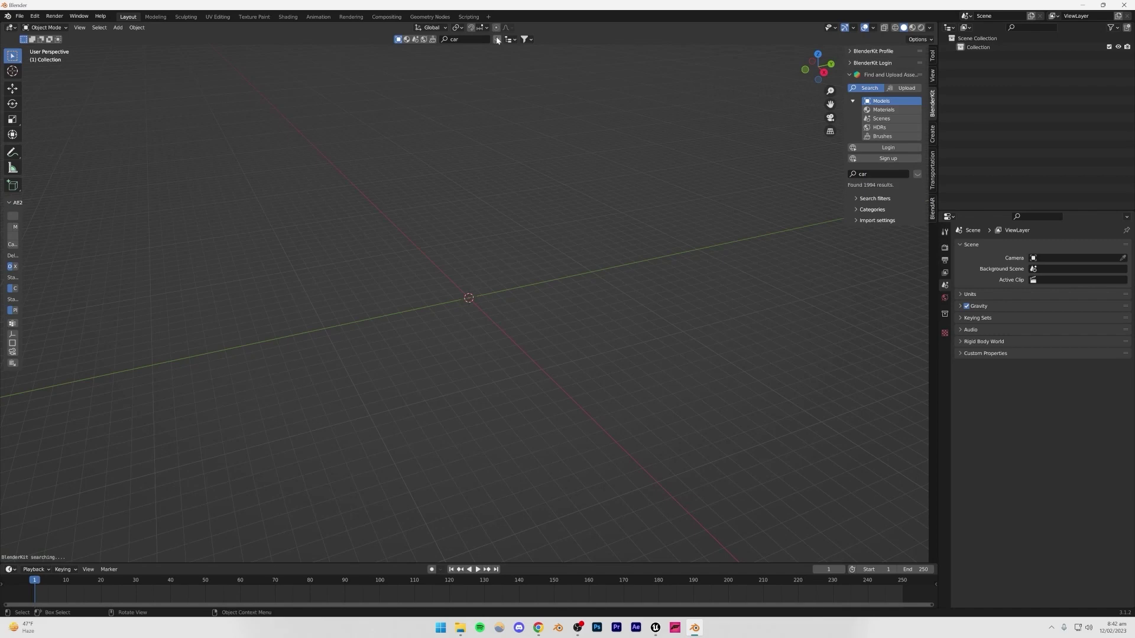
left_click(859, 199)
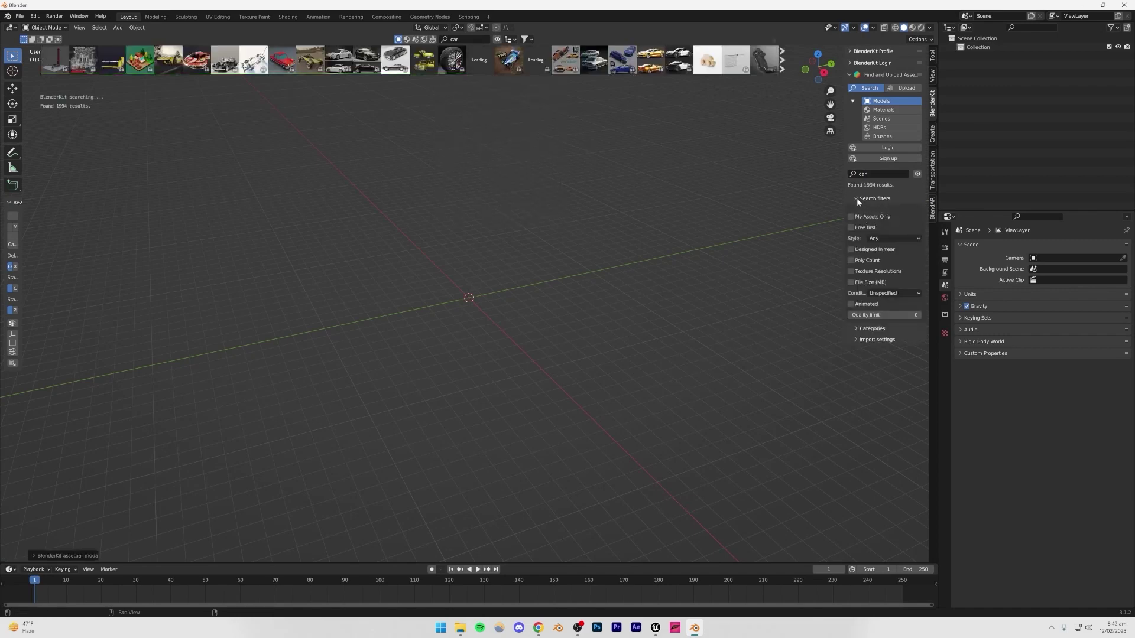
left_click(852, 228)
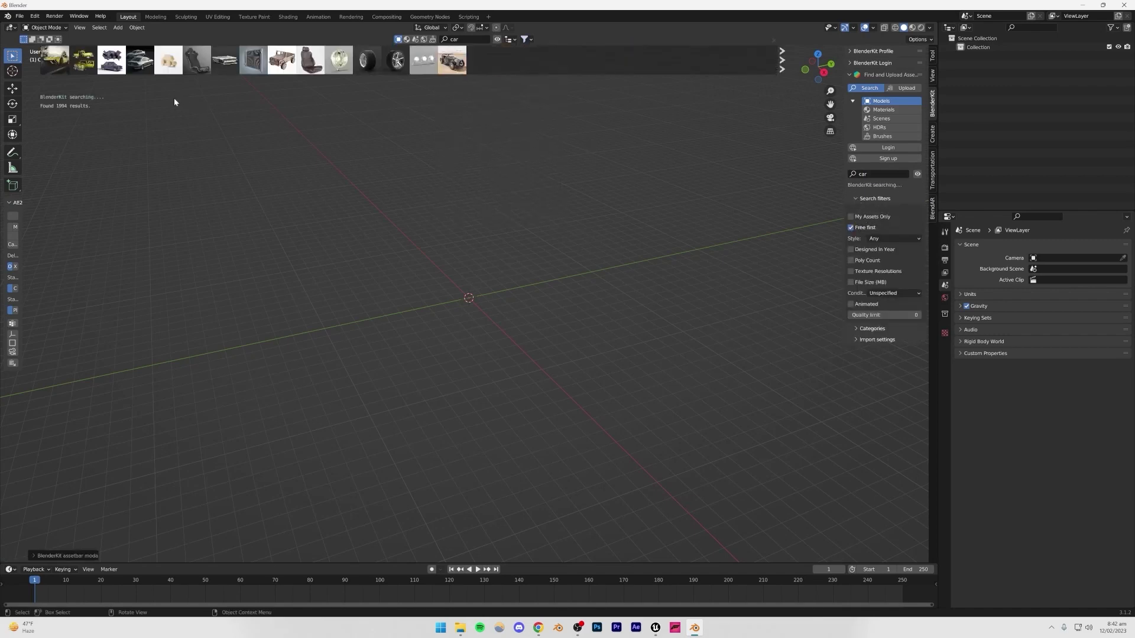
Add the Lamborghini Auro PL model from the BlenderKit results to the scene and inspect it from several sides
mouse_move(45, 61)
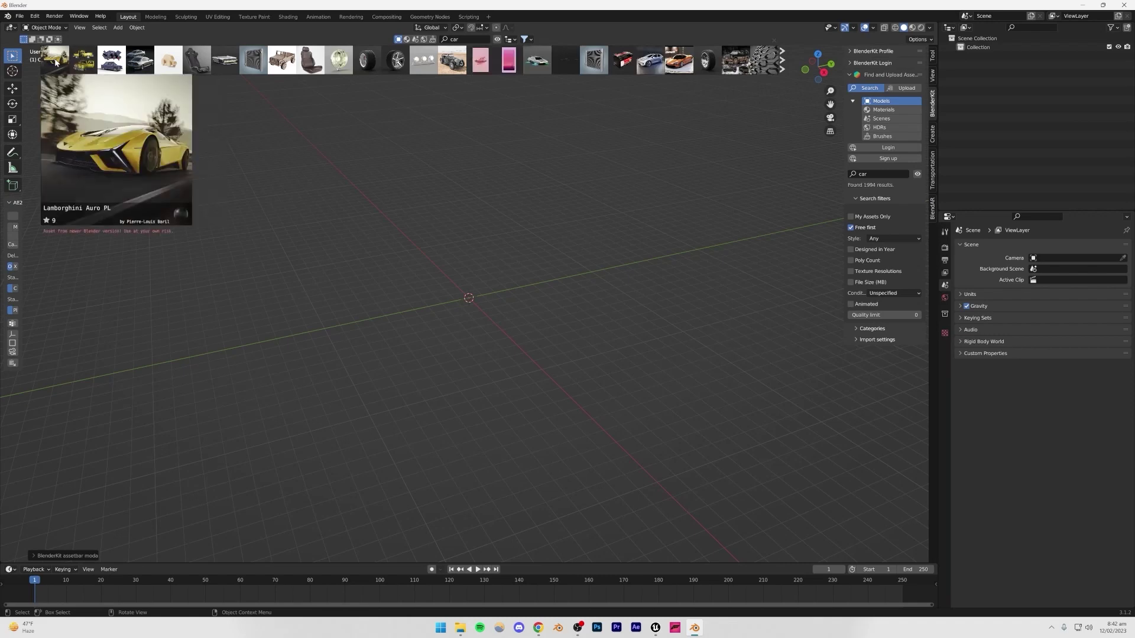
left_click(55, 61)
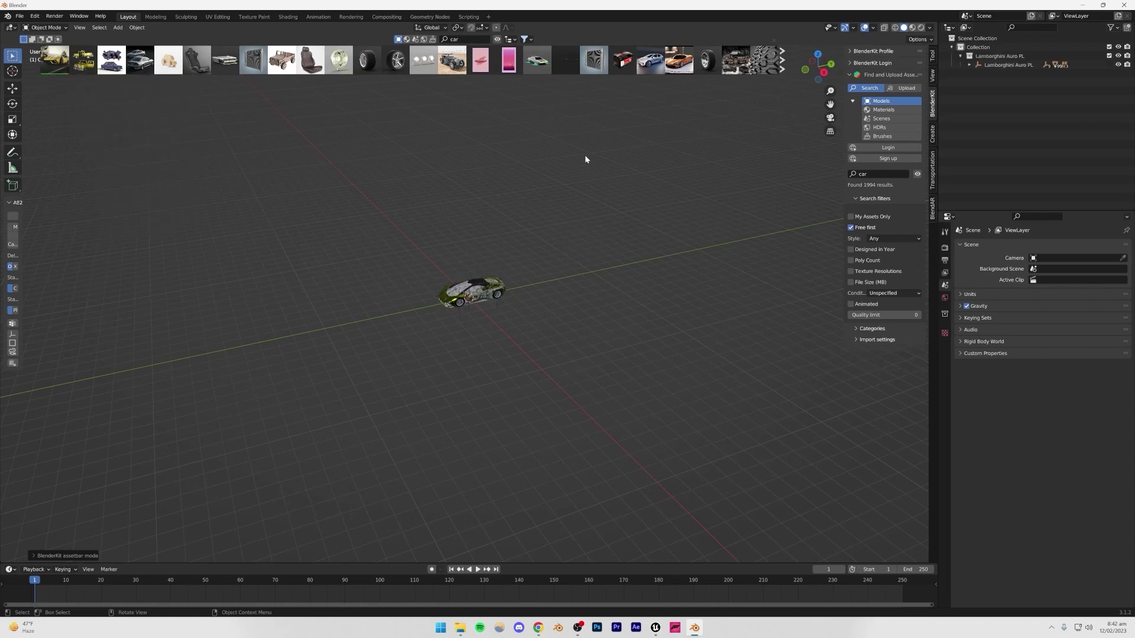
scroll(455, 270, "up", 10)
middle_click_drag(455, 269, 748, 256)
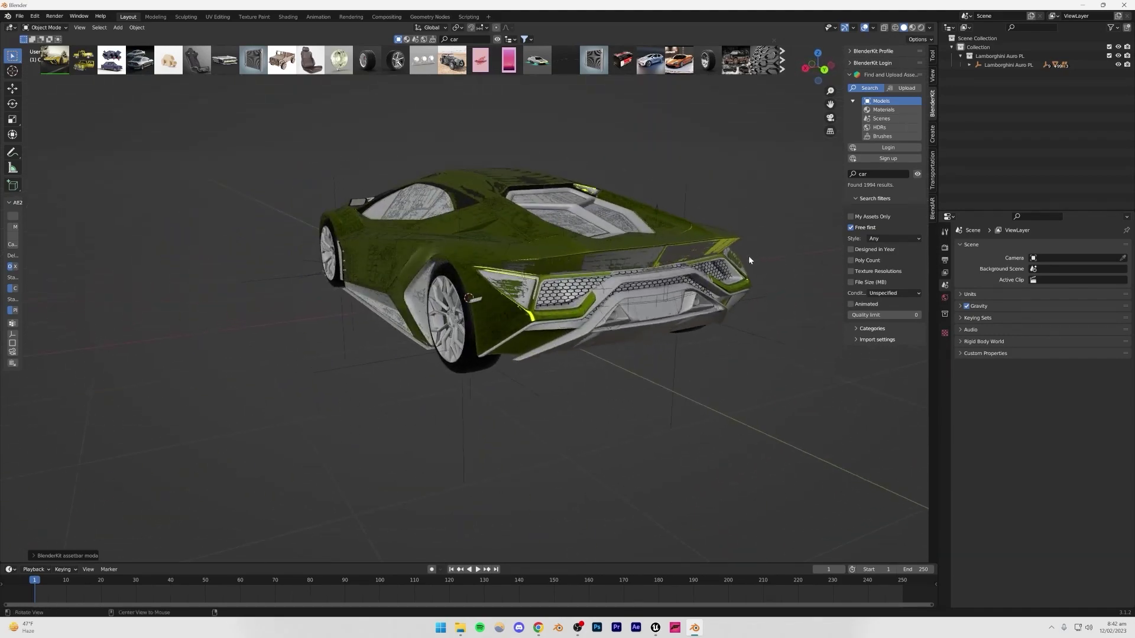
left_click(489, 254)
left_click(538, 293)
middle_click_drag(577, 428, 590, 387)
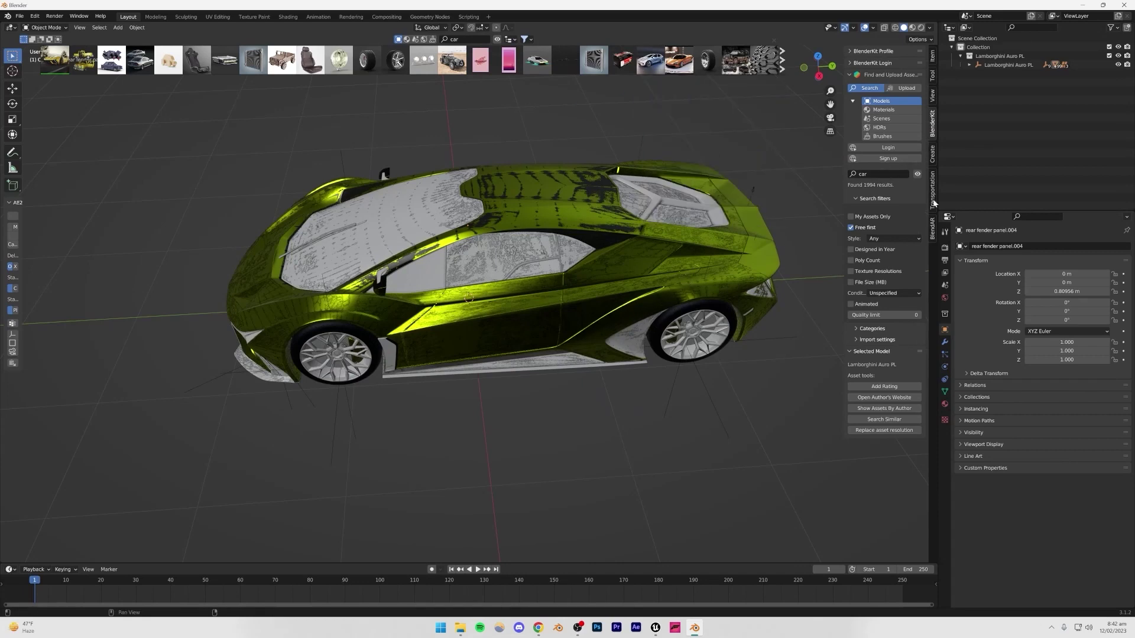
Browse the vehicle categories of the Transportation add-on and view the car models offered under SUV
left_click(933, 179)
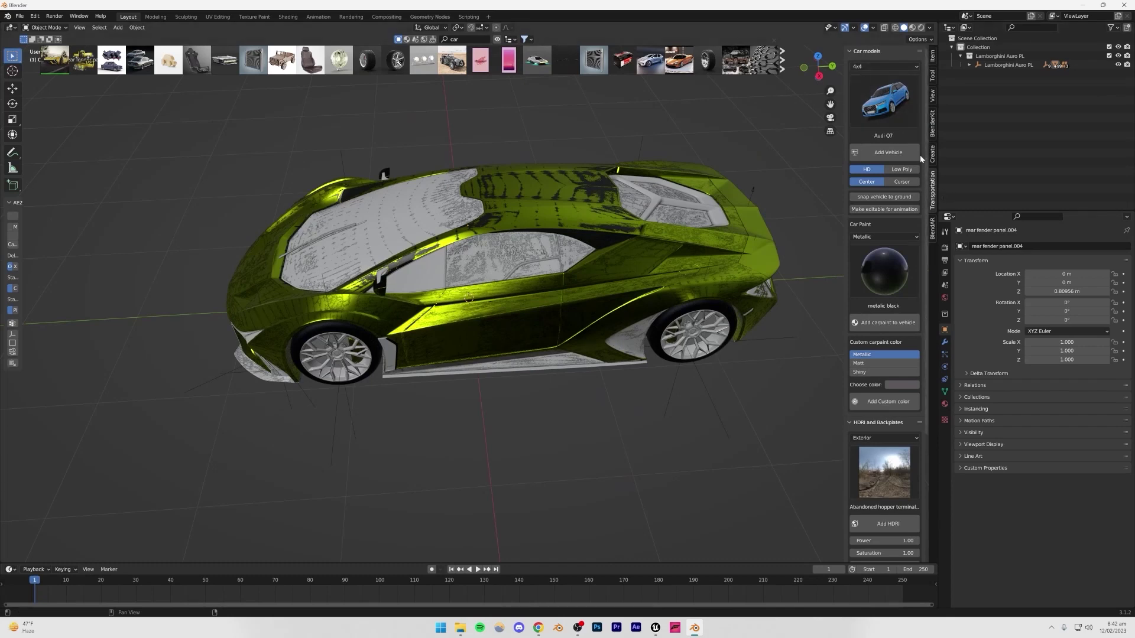
left_click(865, 68)
left_click(865, 67)
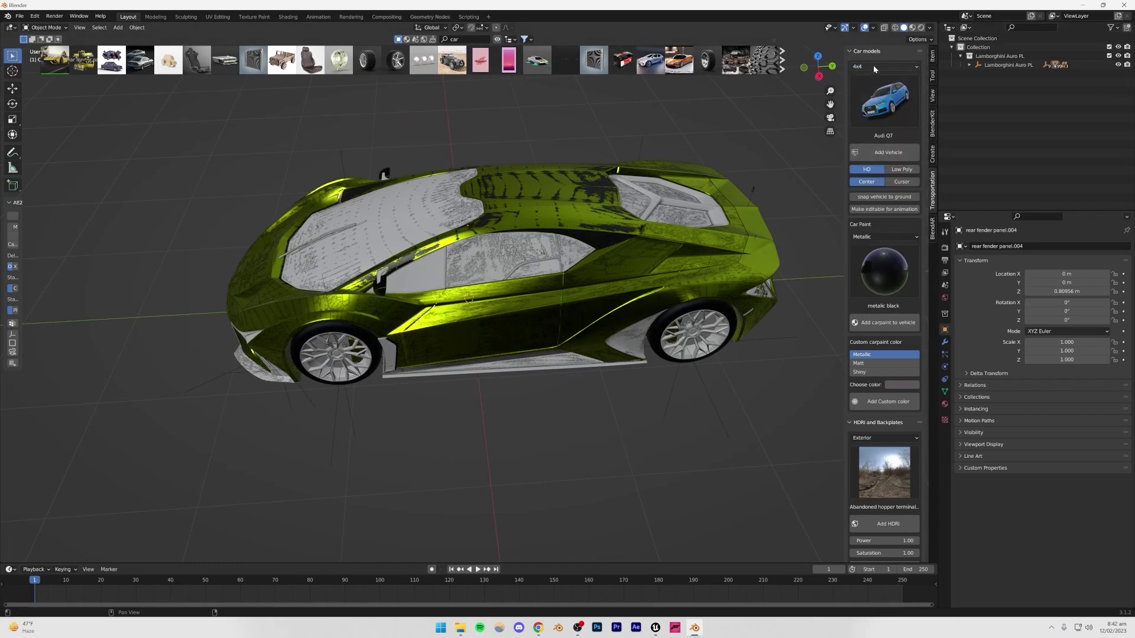
left_click(874, 65)
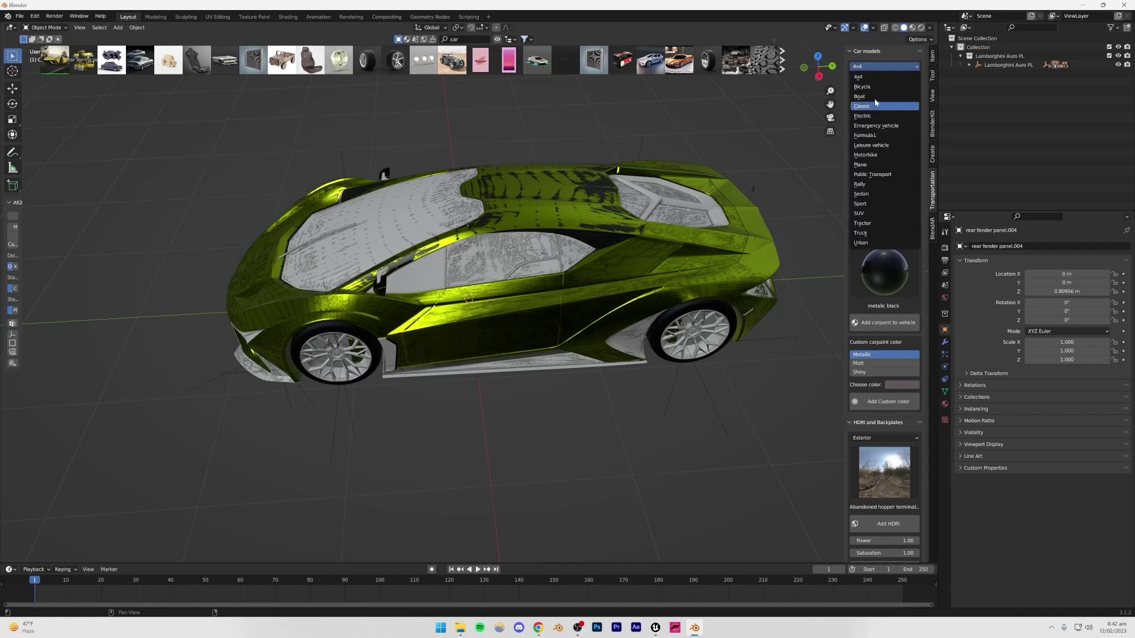
left_click(874, 86)
left_click(874, 67)
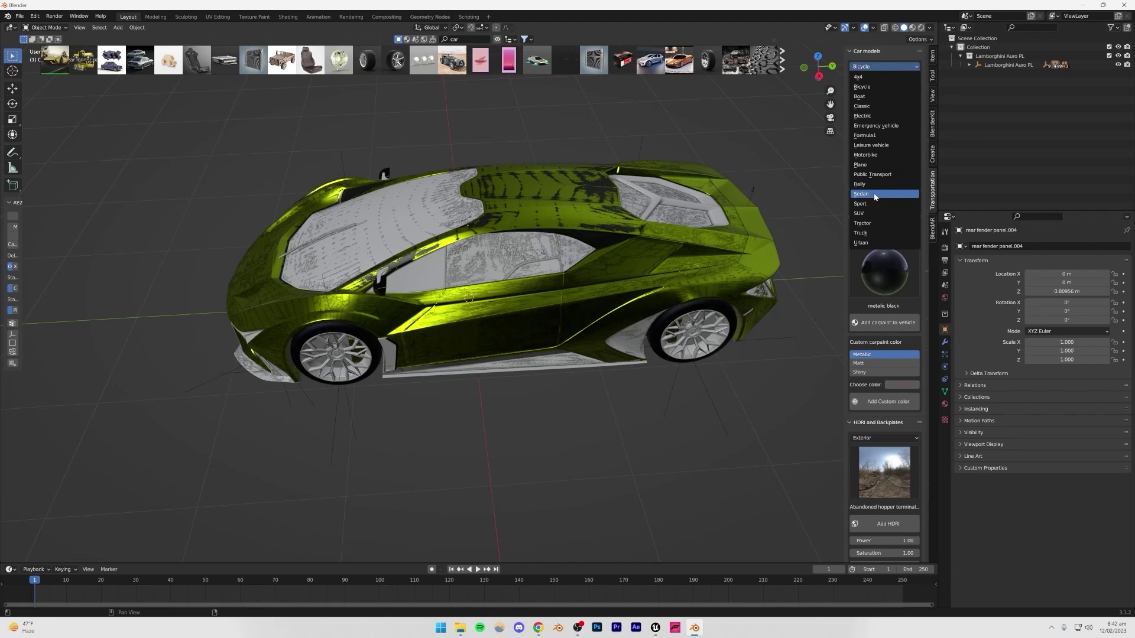
left_click(876, 214)
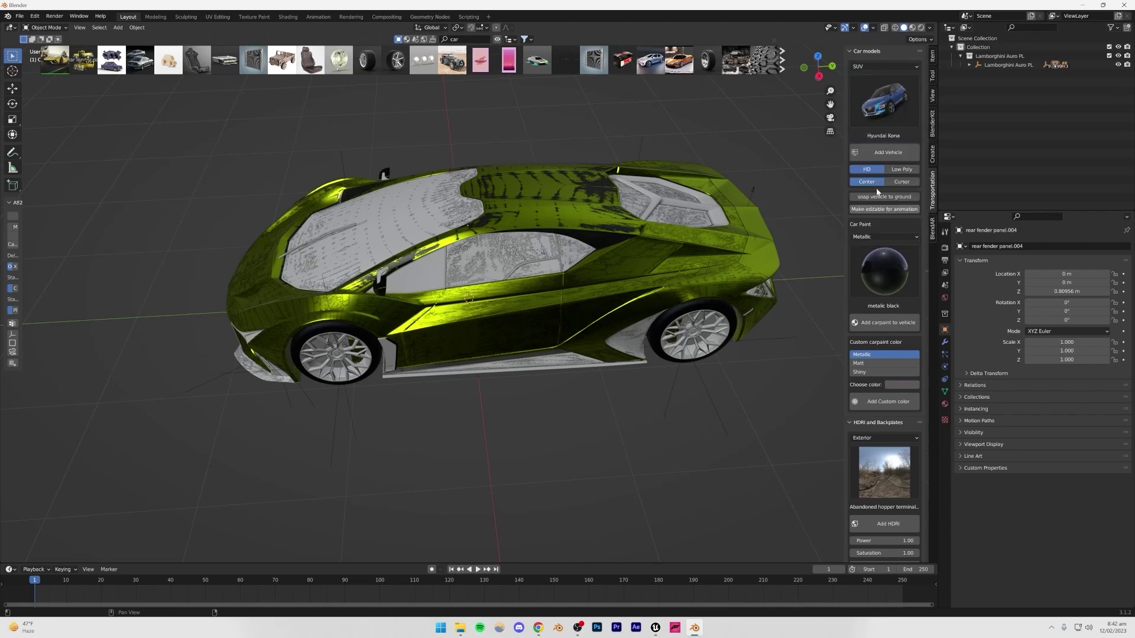
left_click(878, 116)
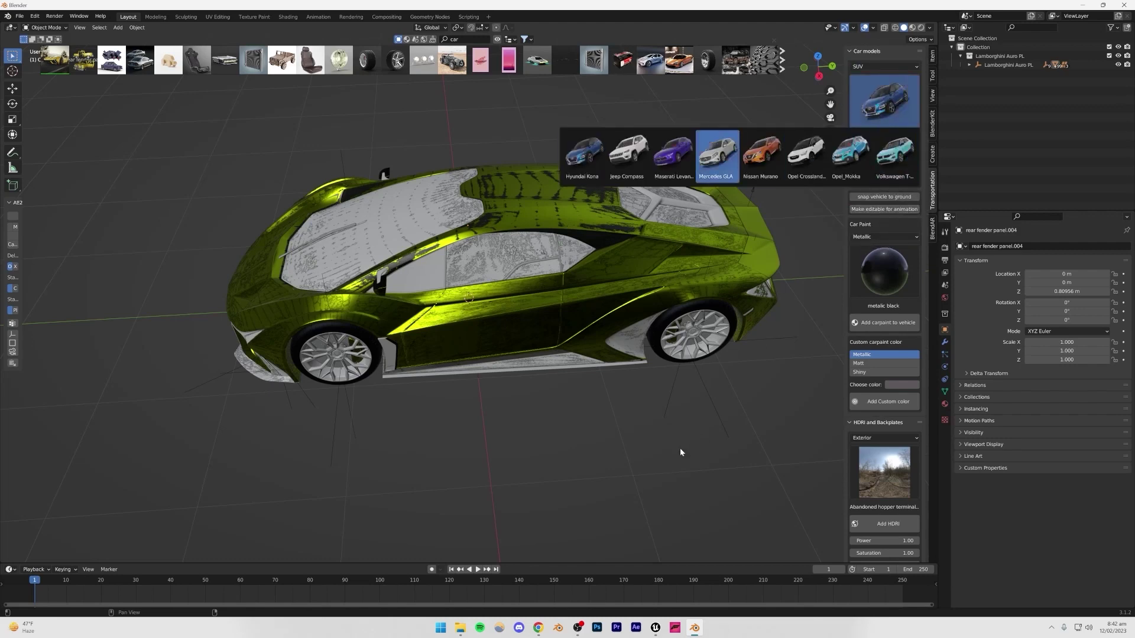
scroll(465, 325, "down", 5)
middle_click_drag(540, 374, 528, 332)
scroll(526, 331, "up", 5)
middle_click_drag(458, 389, 447, 450)
Switch to Unreal Engine and create a new folder named carSS inside the Content folder
left_click(539, 628)
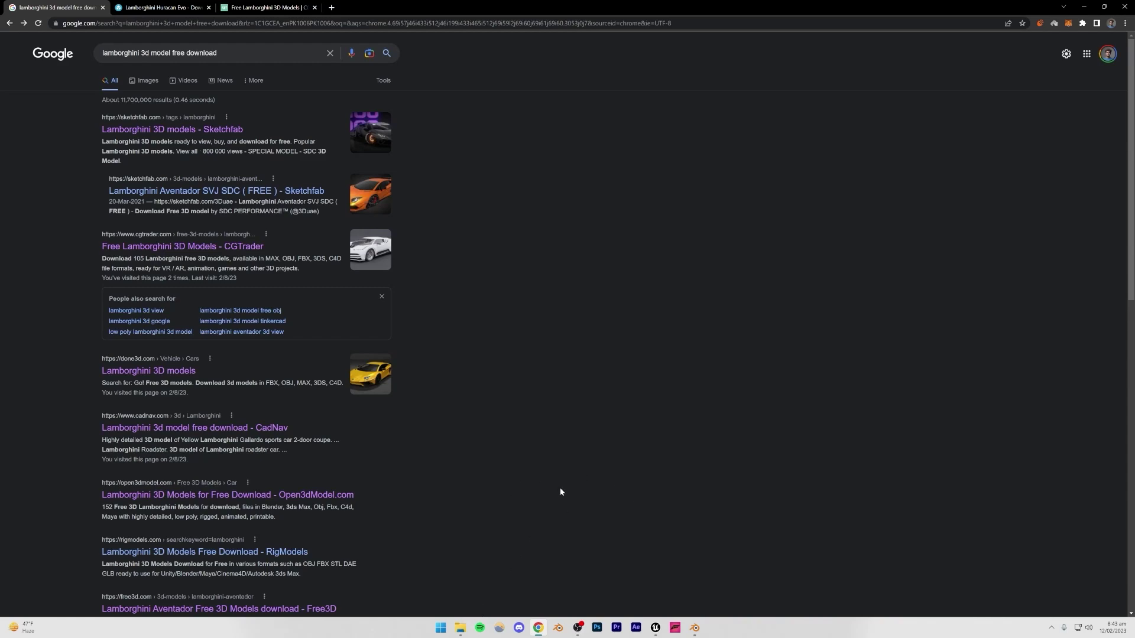
left_click(655, 628)
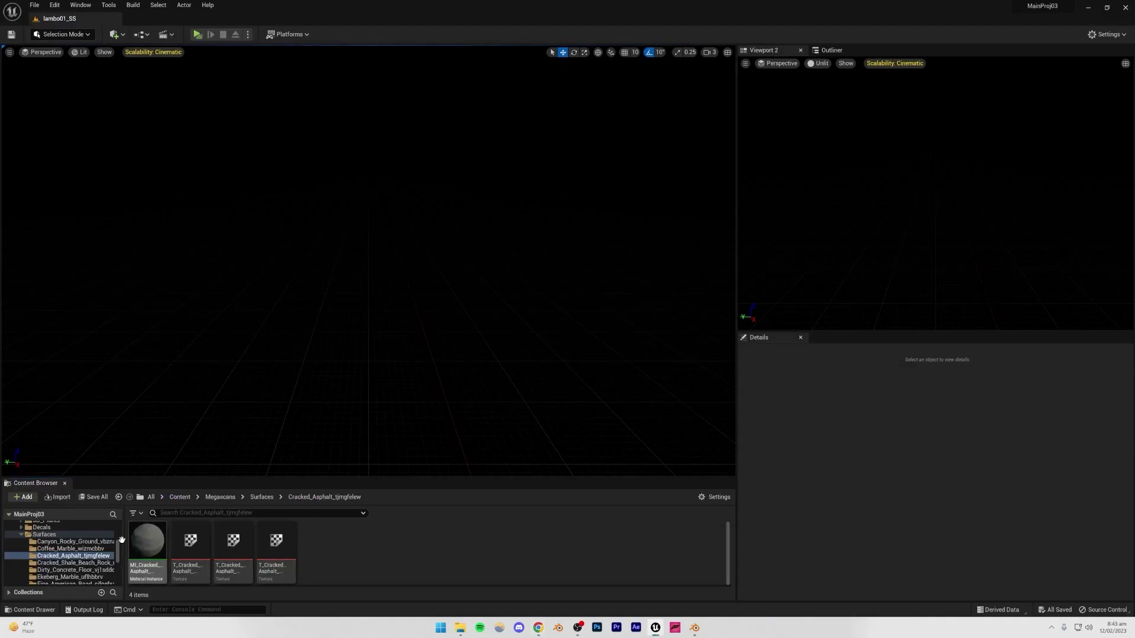
left_click(22, 535)
scroll(63, 544, "up", 10)
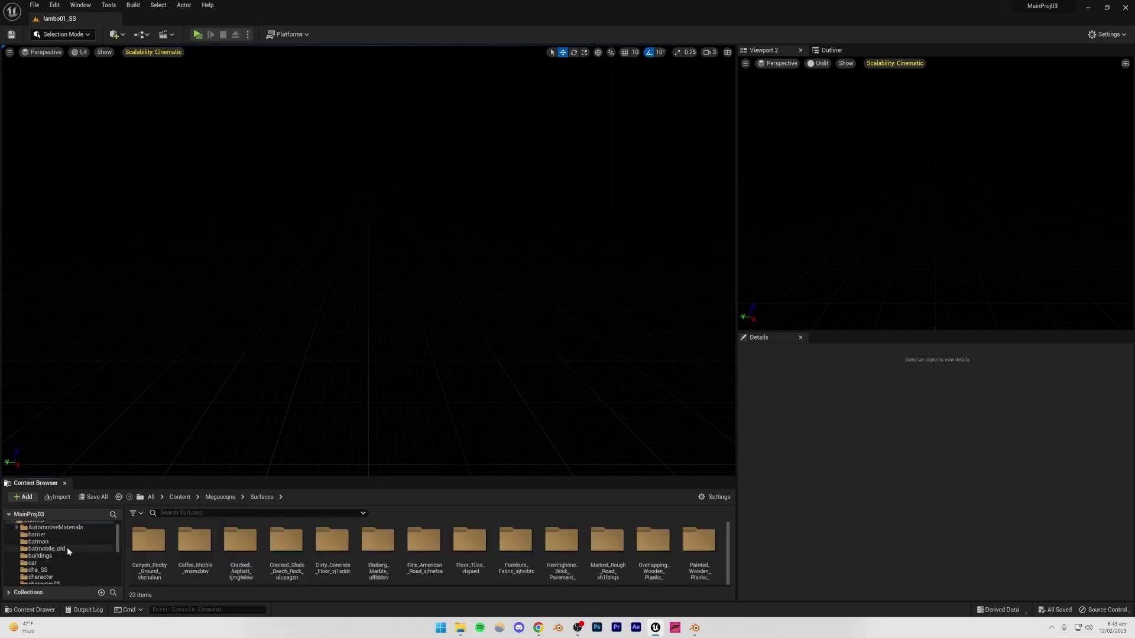
left_click(36, 532)
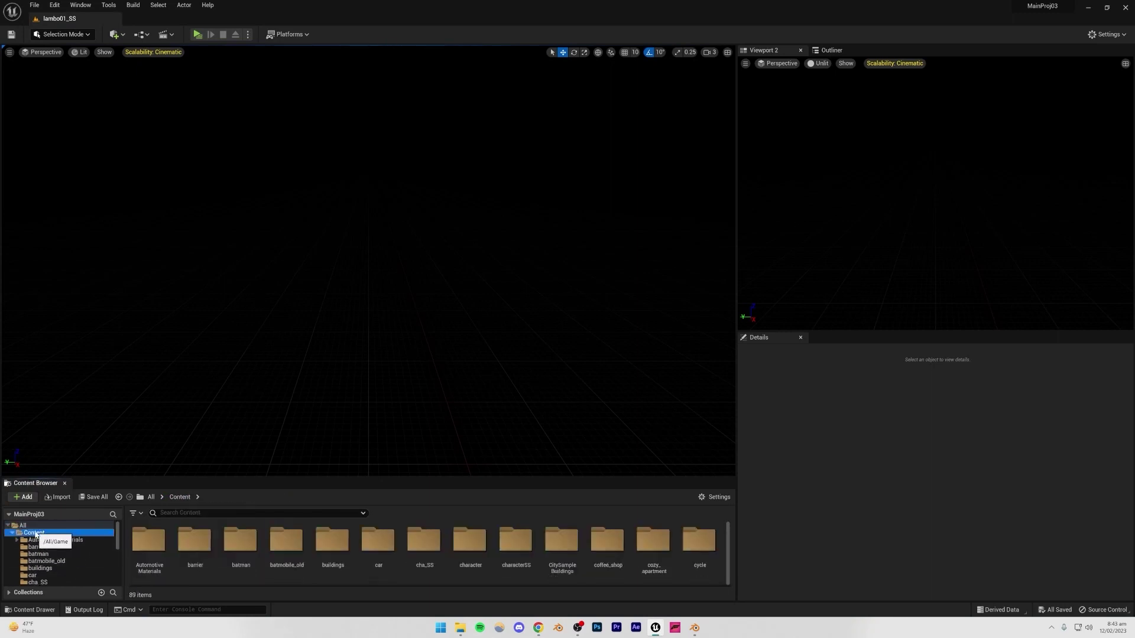
right_click(35, 533)
left_click(84, 332)
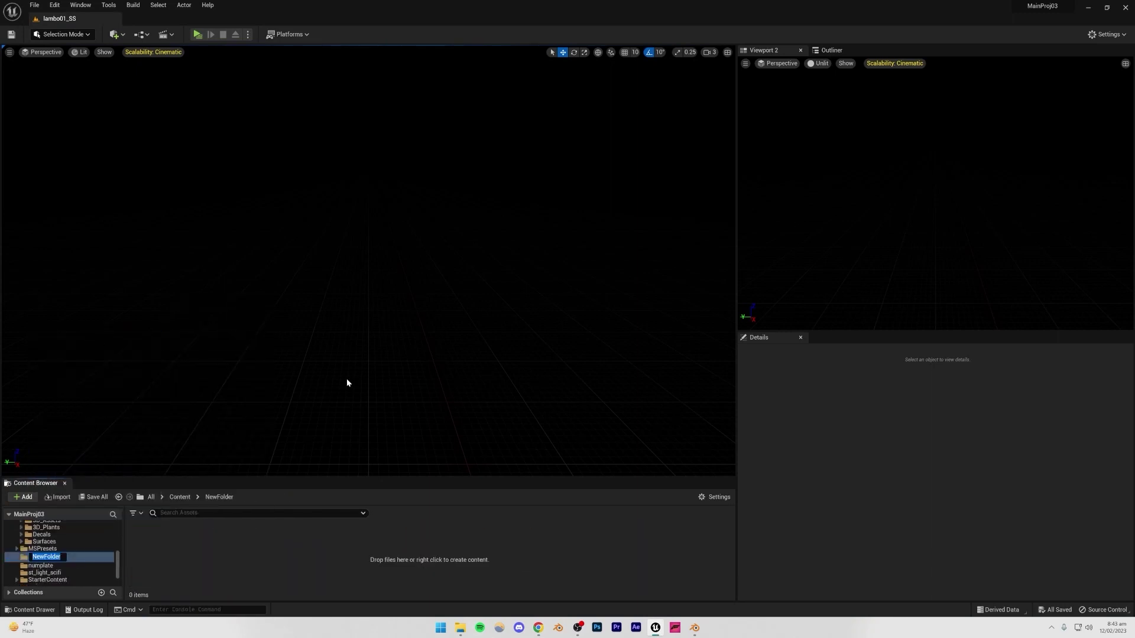
type("carSS")
key("Return")
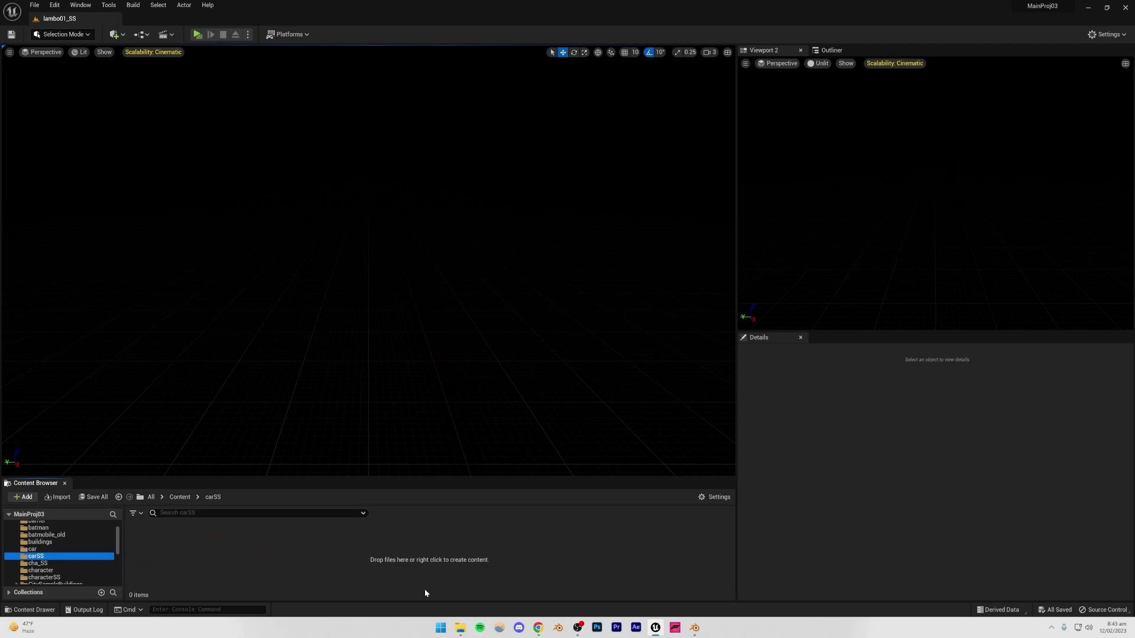
mouse_move(463, 630)
left_click(437, 563)
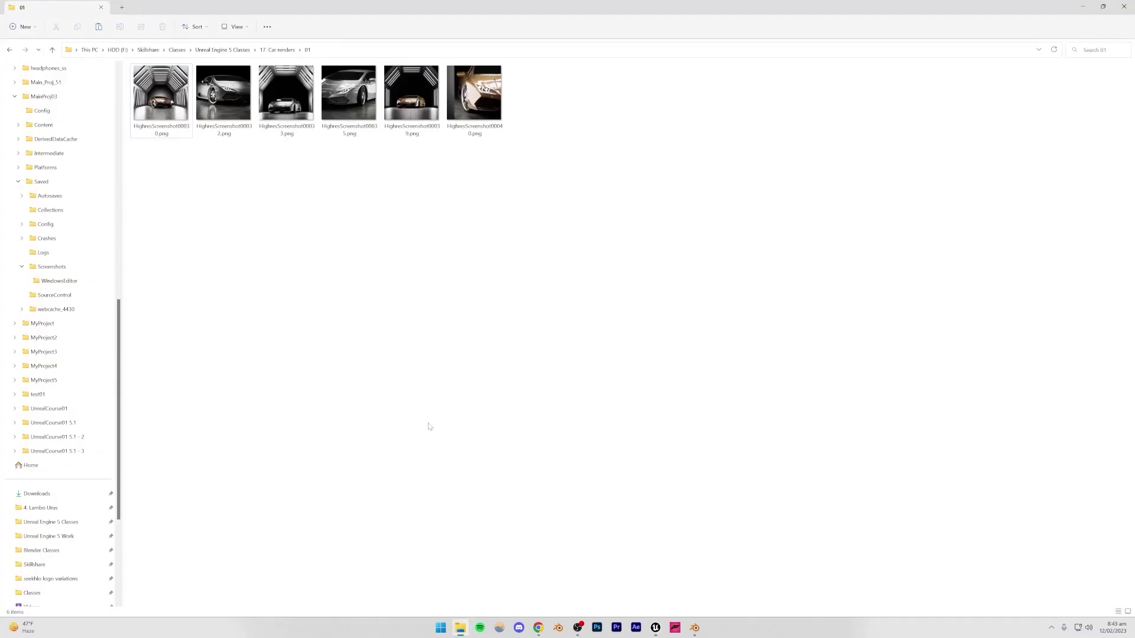
scroll(72, 326, "up", 13)
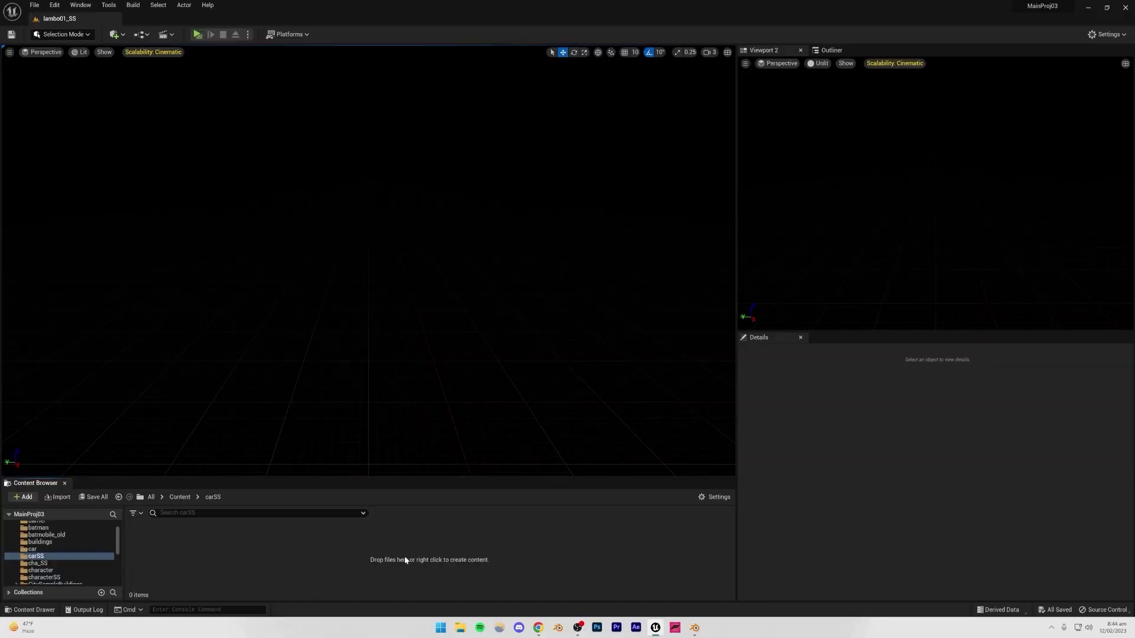
Open the lambo folder on the desktop and check its source and textures subfolders
key("super+d")
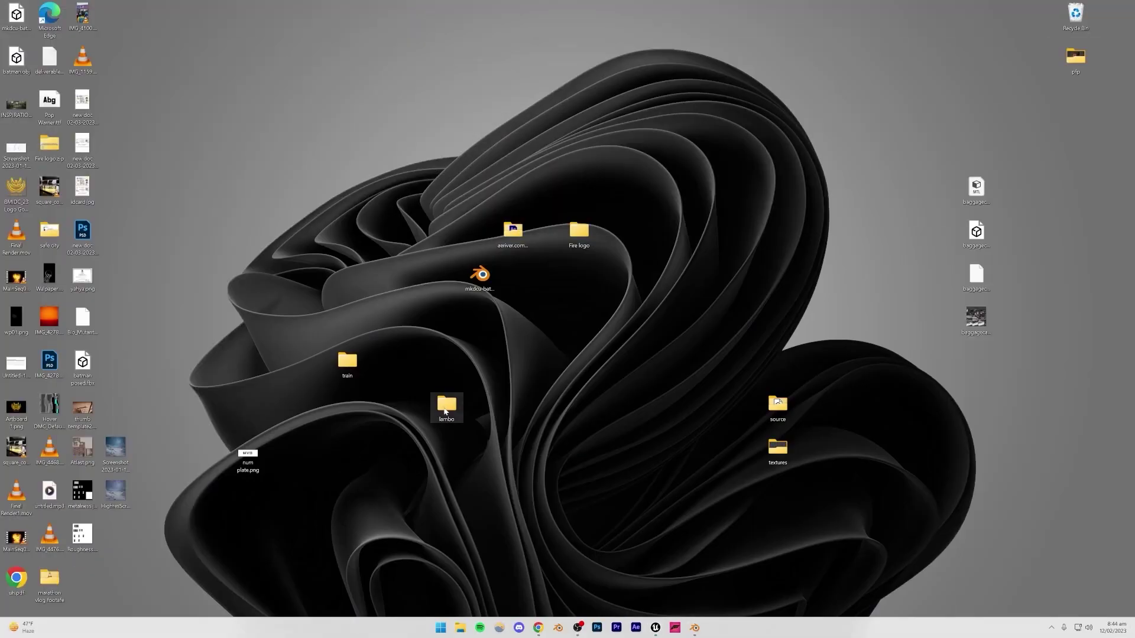
double_click(447, 404)
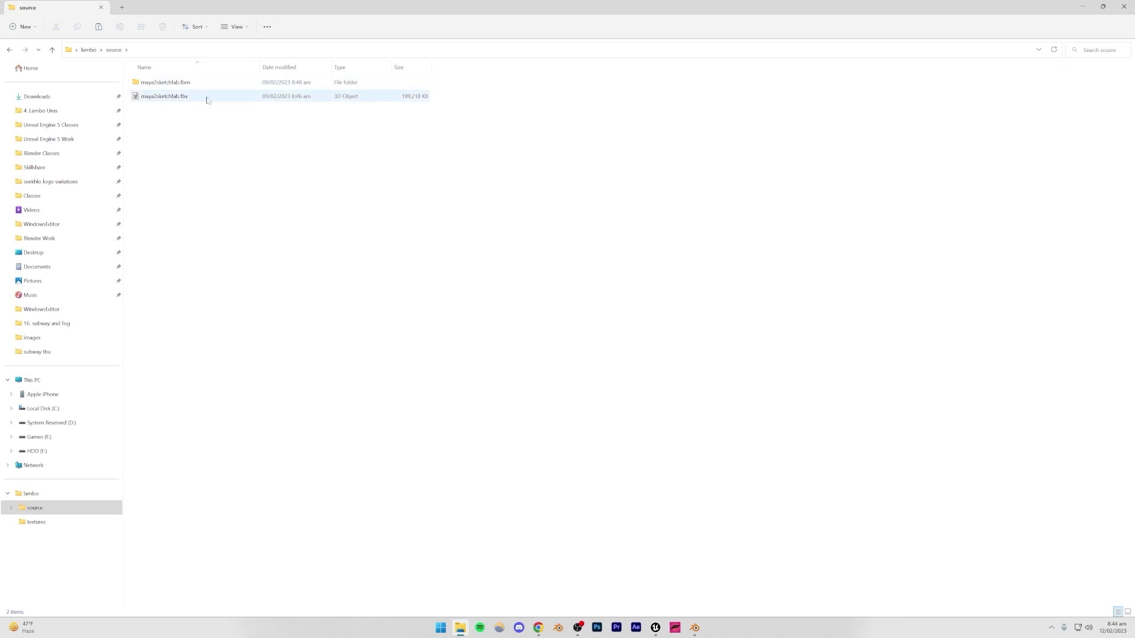
left_click(90, 51)
double_click(150, 96)
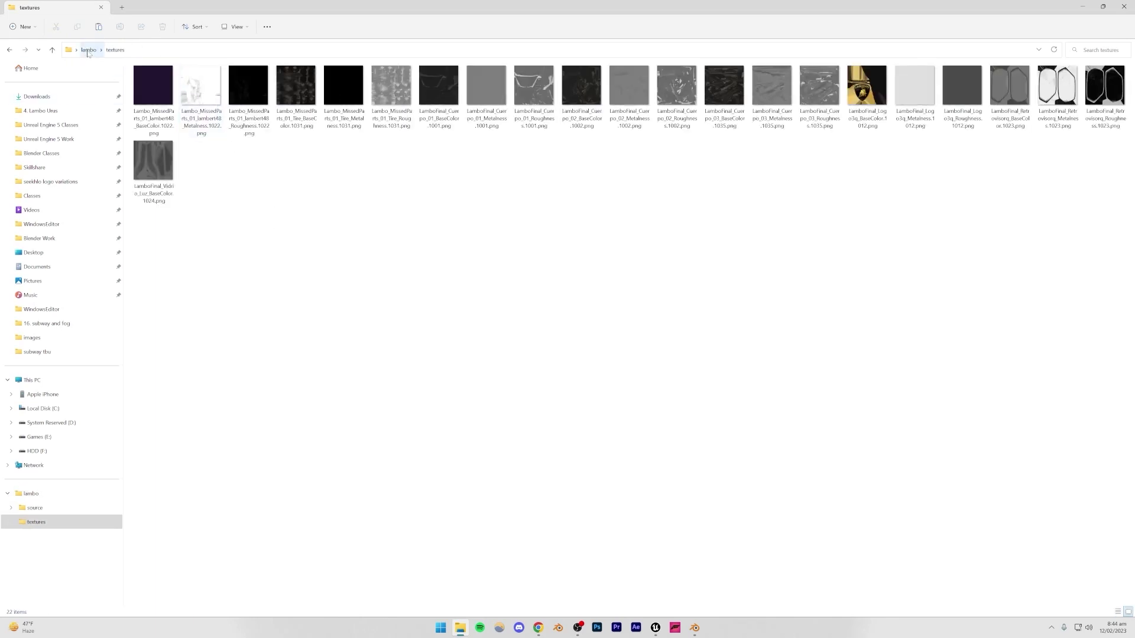
View the Lamborghini logo base color texture image up close and close it again
double_click(867, 85)
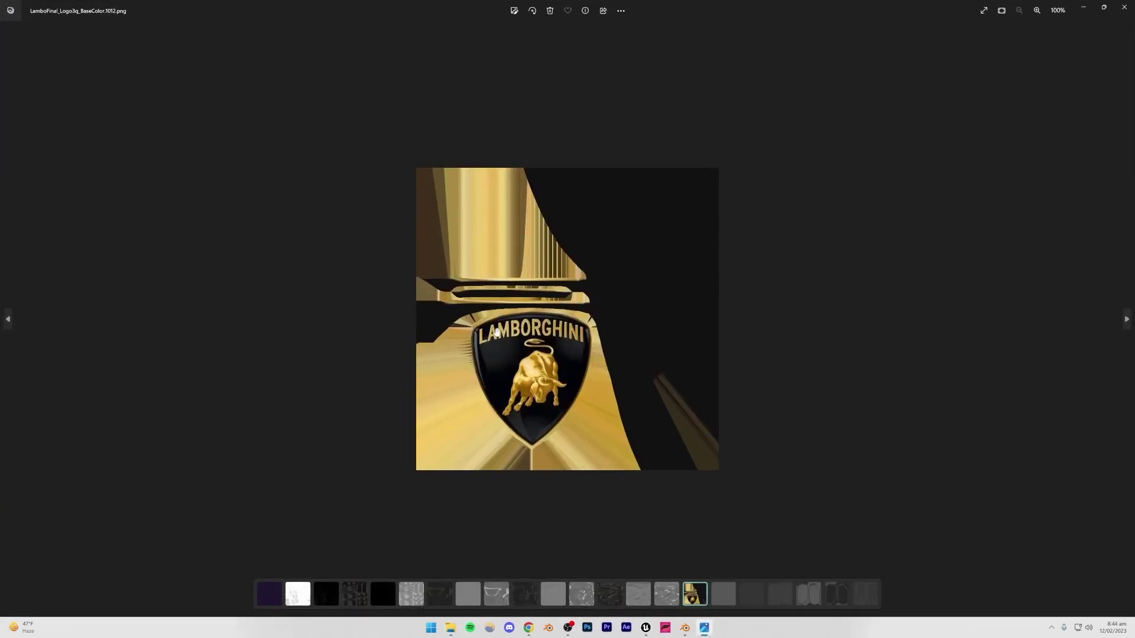
scroll(493, 341, "up", 5)
left_click(1123, 7)
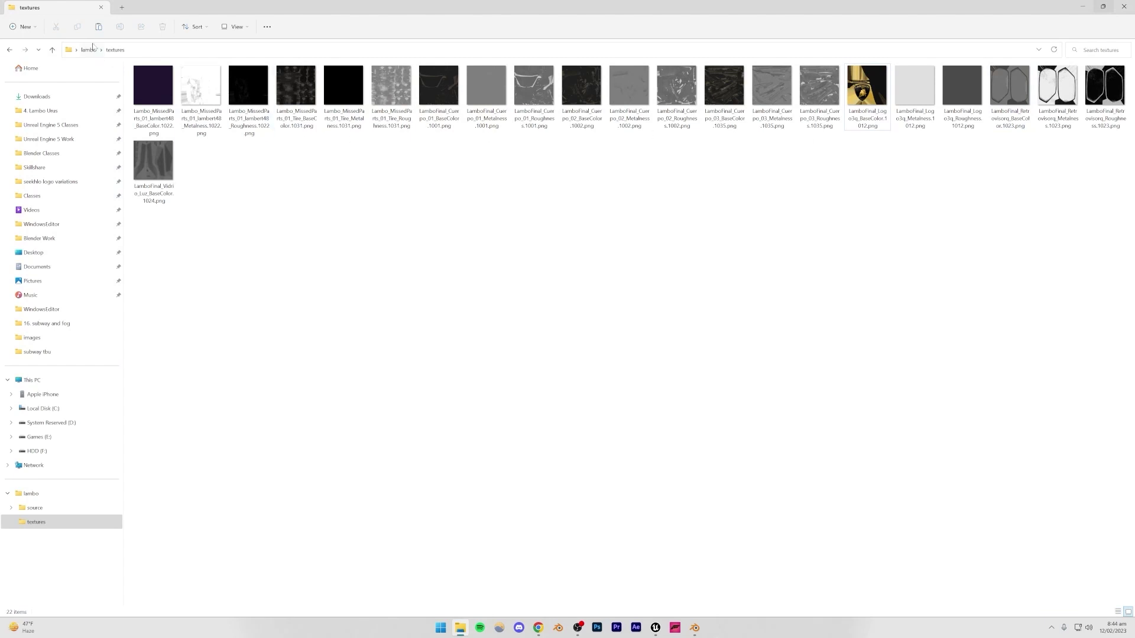
Bring maya2sketchfab.fbx from the lambo source folder into Unreal Engine's carSS folder for import
left_click(90, 51)
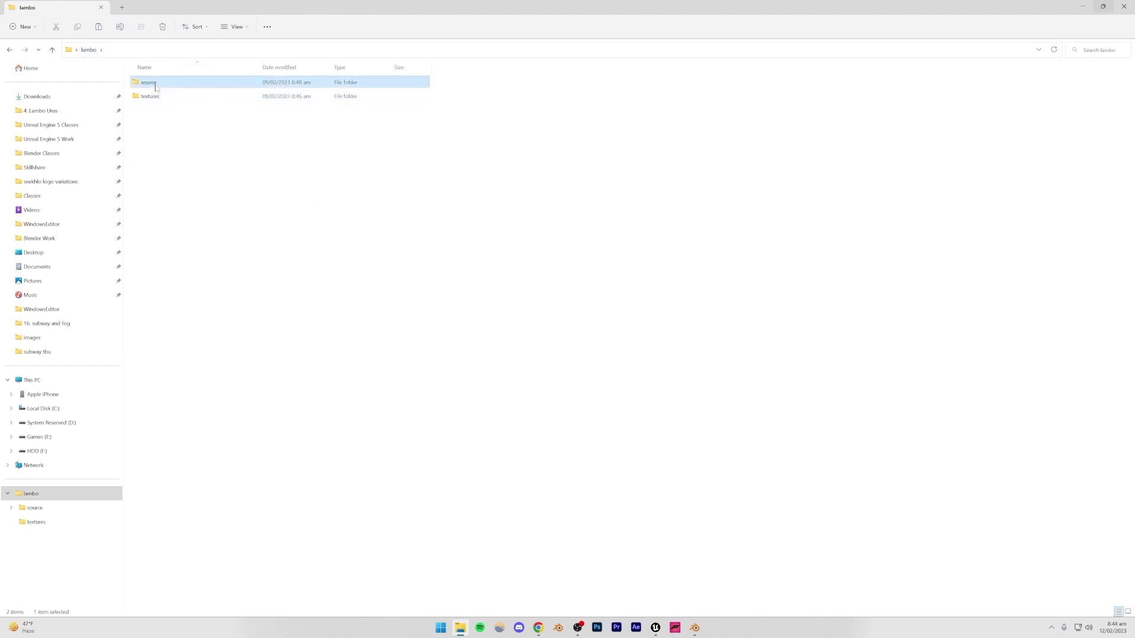
double_click(143, 82)
left_click_drag(173, 101, 147, 99)
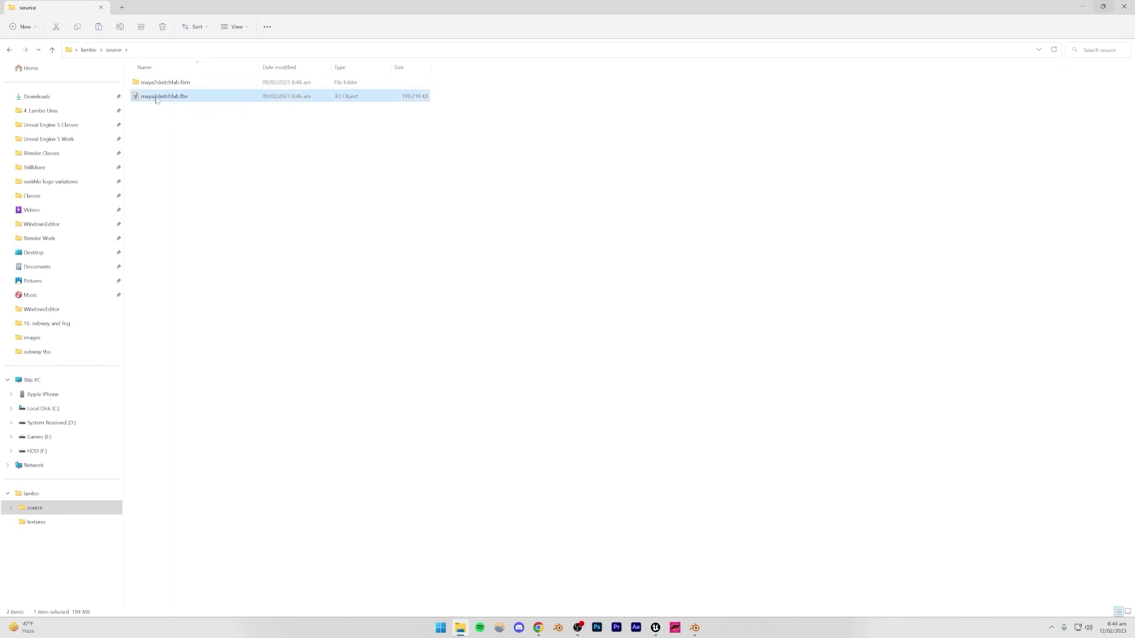
left_click_drag(152, 100, 279, 119)
left_click_drag(653, 625, 571, 572)
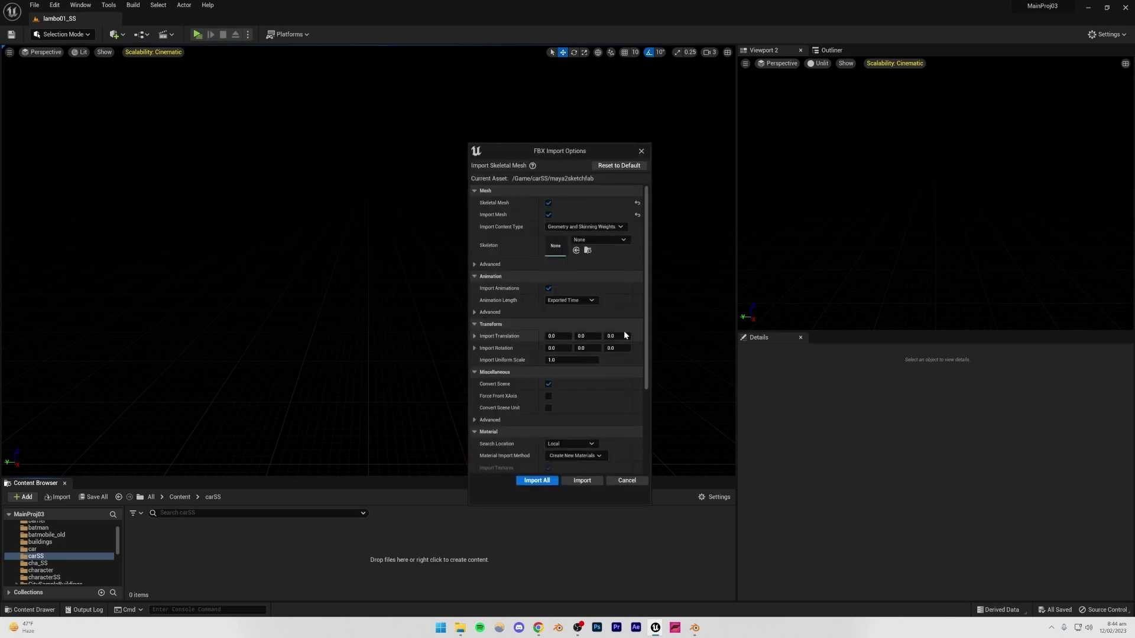
Turn off Skeletal Mesh in the FBX import options and import all of the car's parts as static meshes
left_click_drag(583, 153, 643, 118)
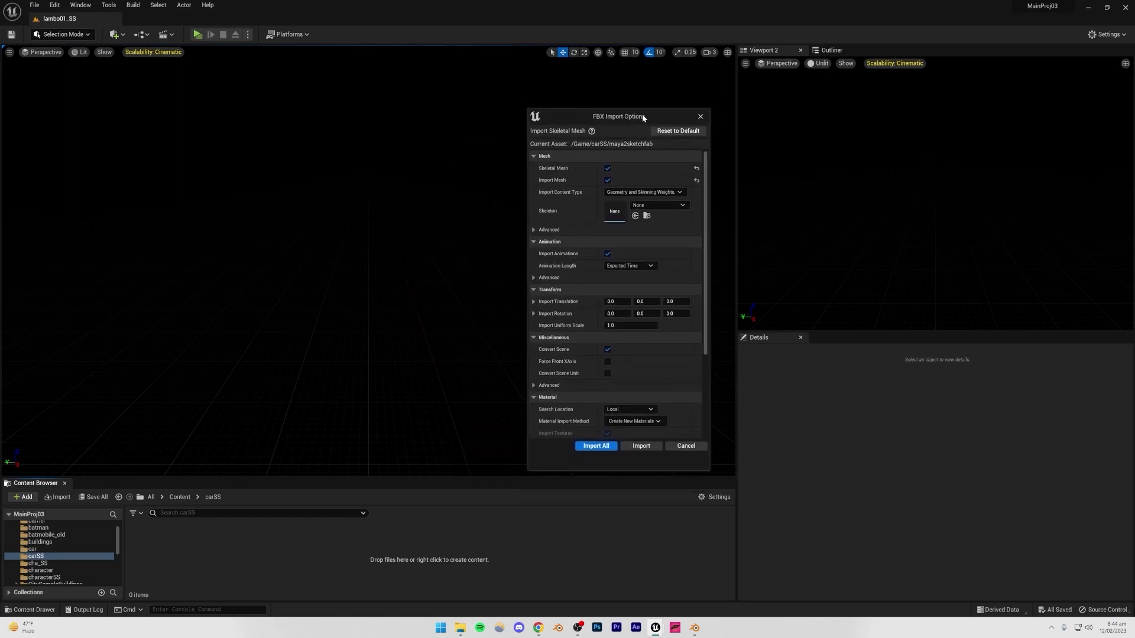
left_click(608, 168)
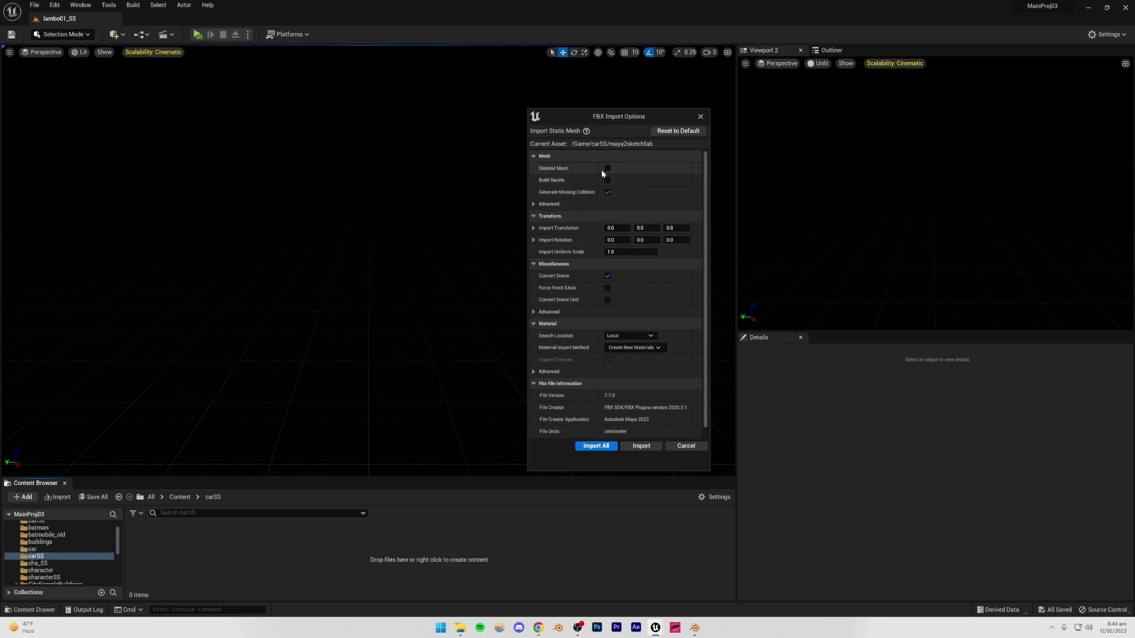
left_click(595, 446)
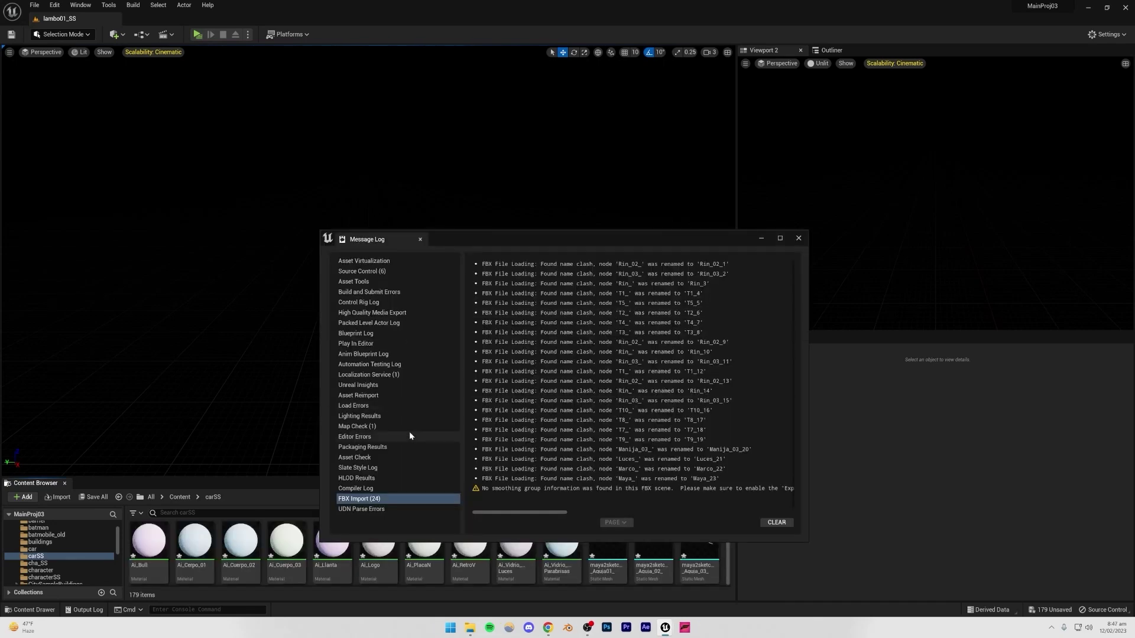
Close the import message log and look through the imported car materials and static meshes in the carSS folder
left_click(798, 239)
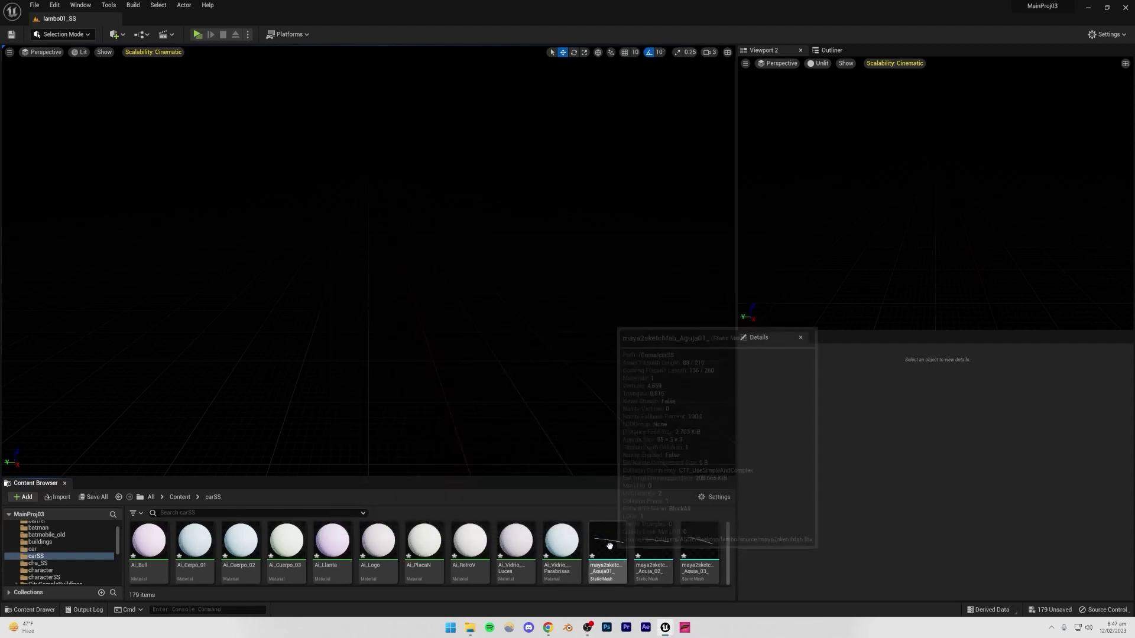
scroll(608, 549, "down", 6)
scroll(447, 562, "down", 8)
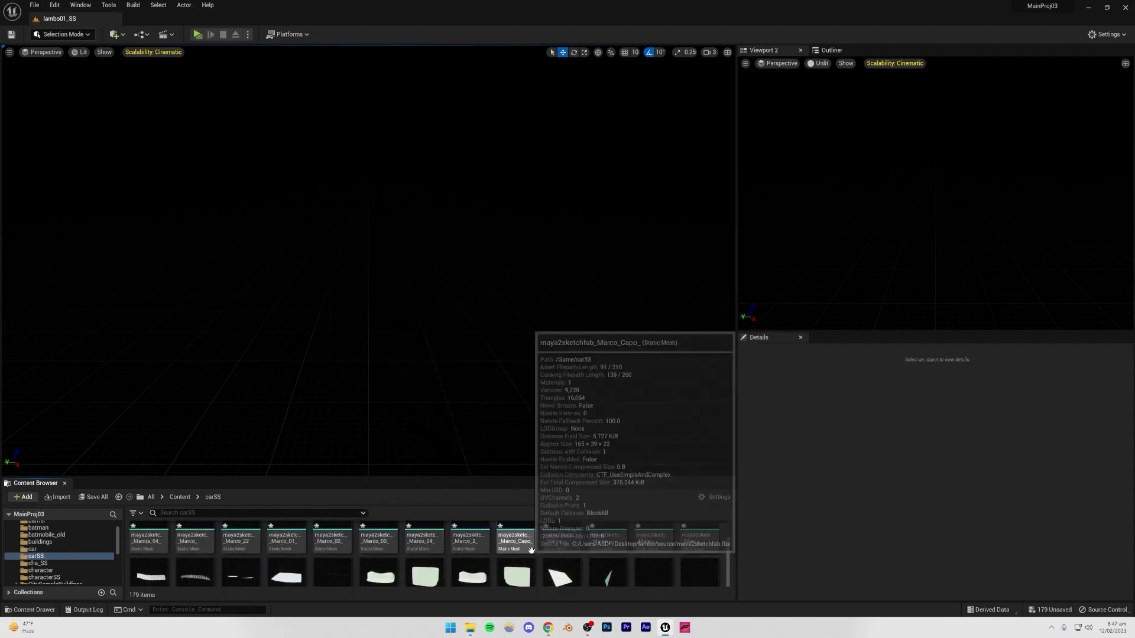
scroll(573, 552, "down", 9)
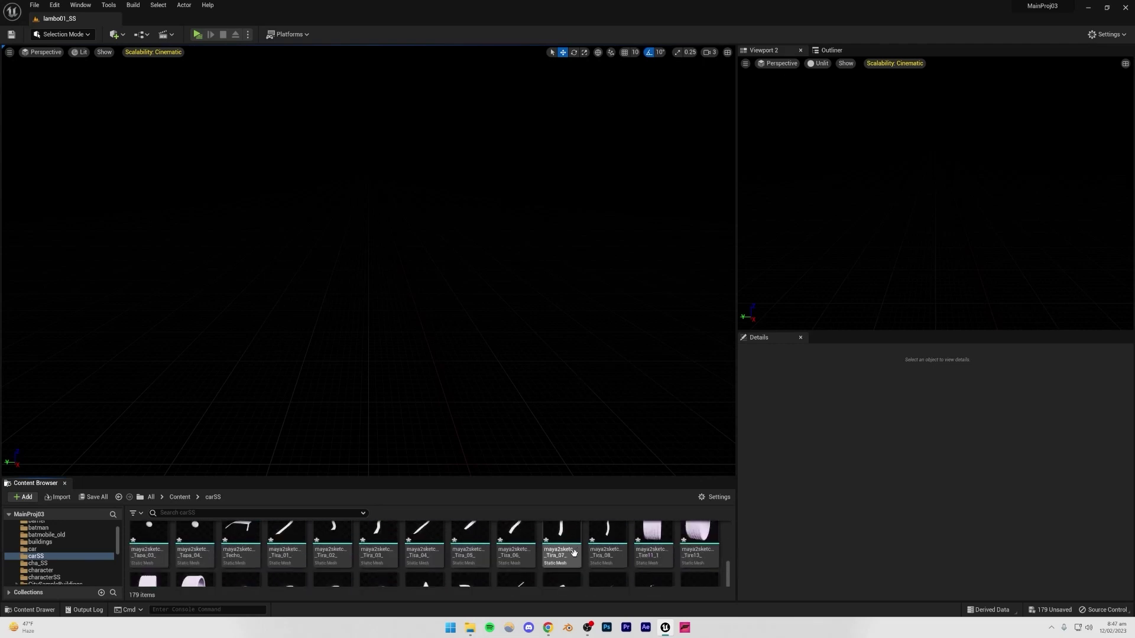
scroll(585, 556, "up", 8)
scroll(586, 558, "up", 3)
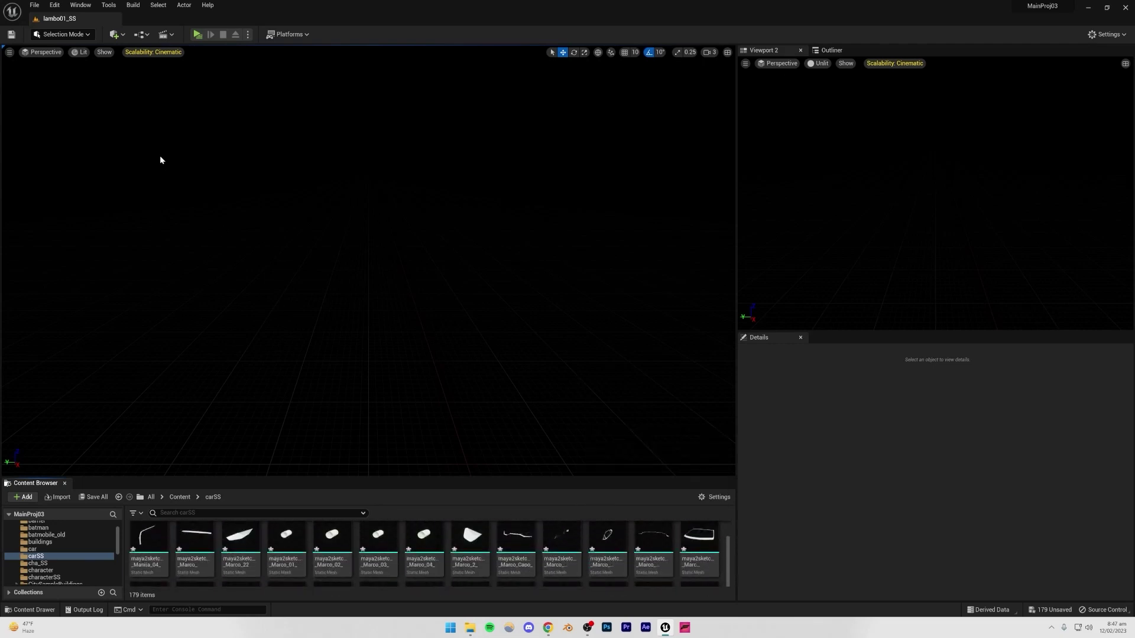
Create a new landscape with the default settings in Landscape mode and return to Selection mode
left_click(58, 38)
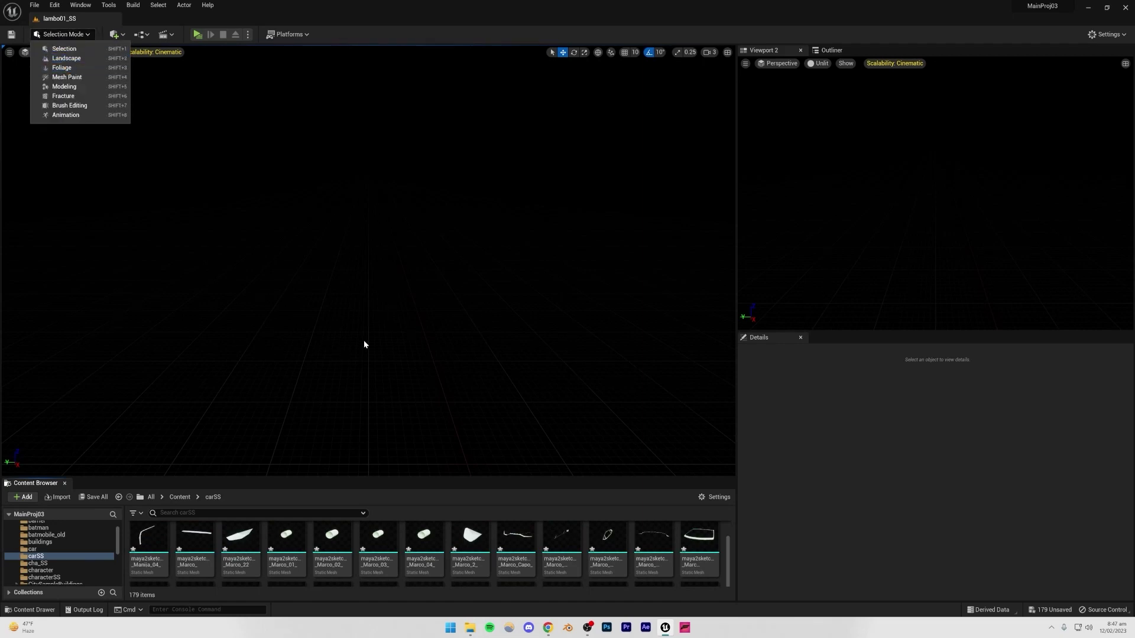
left_click(346, 275)
left_click(58, 39)
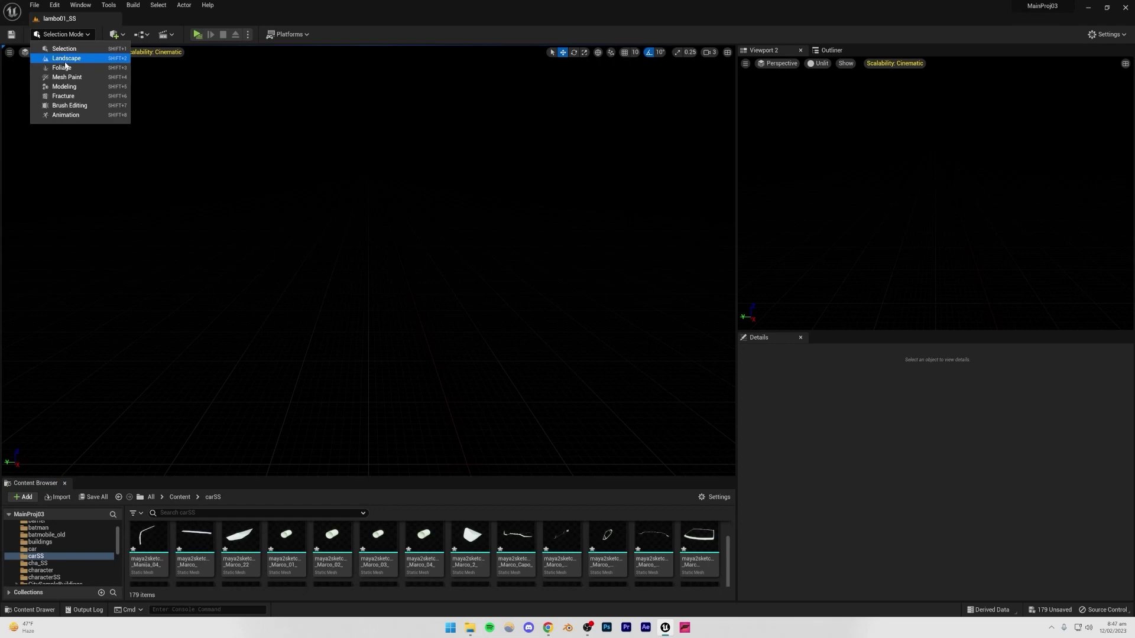
left_click(65, 58)
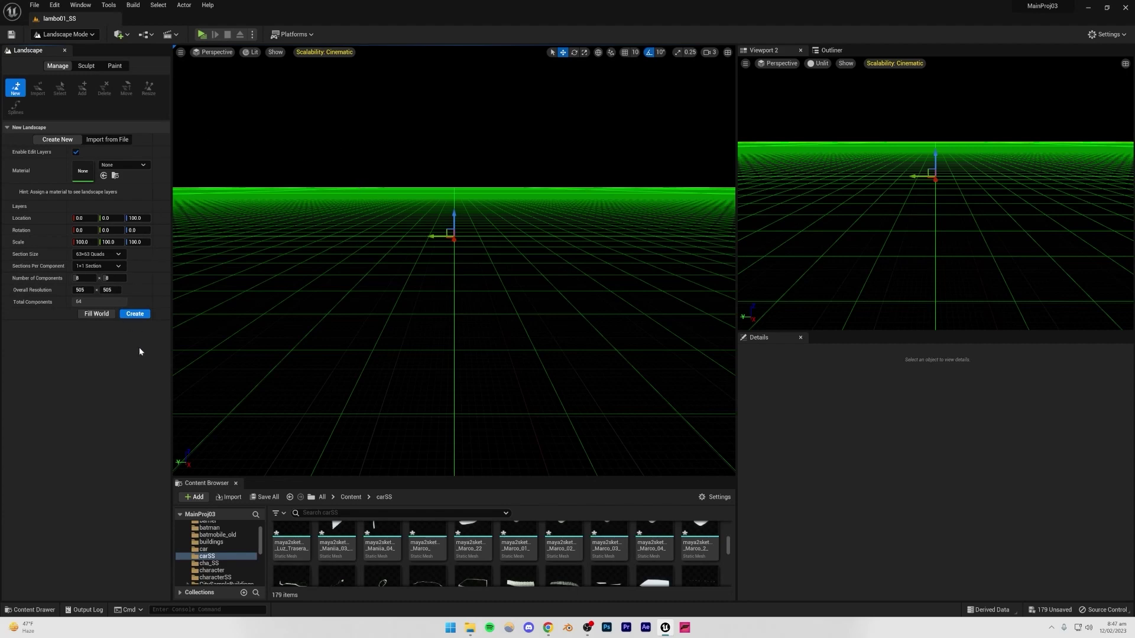
left_click(133, 316)
left_click(65, 34)
left_click(65, 49)
right_click_drag(454, 295, 465, 337)
Place all the car's static meshes, from maya2sketchfab_Aguja01_ through maya2sketchfab_Vidrio_Luz_Trasera_, together on the landscape and deselect them
scroll(378, 550, "up", 3)
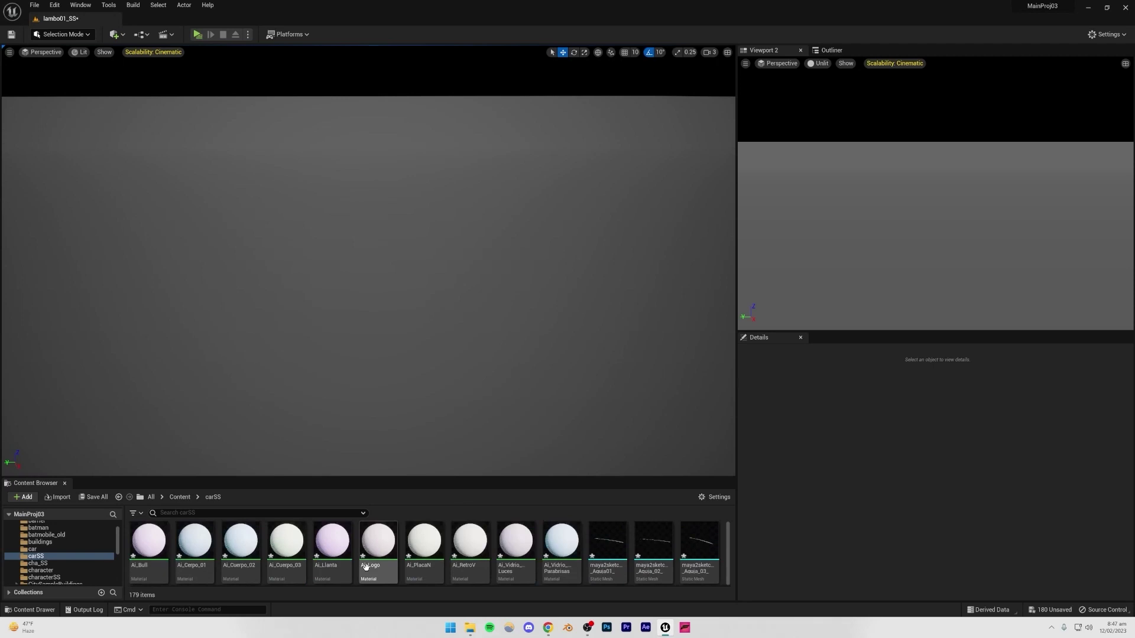
left_click(597, 539)
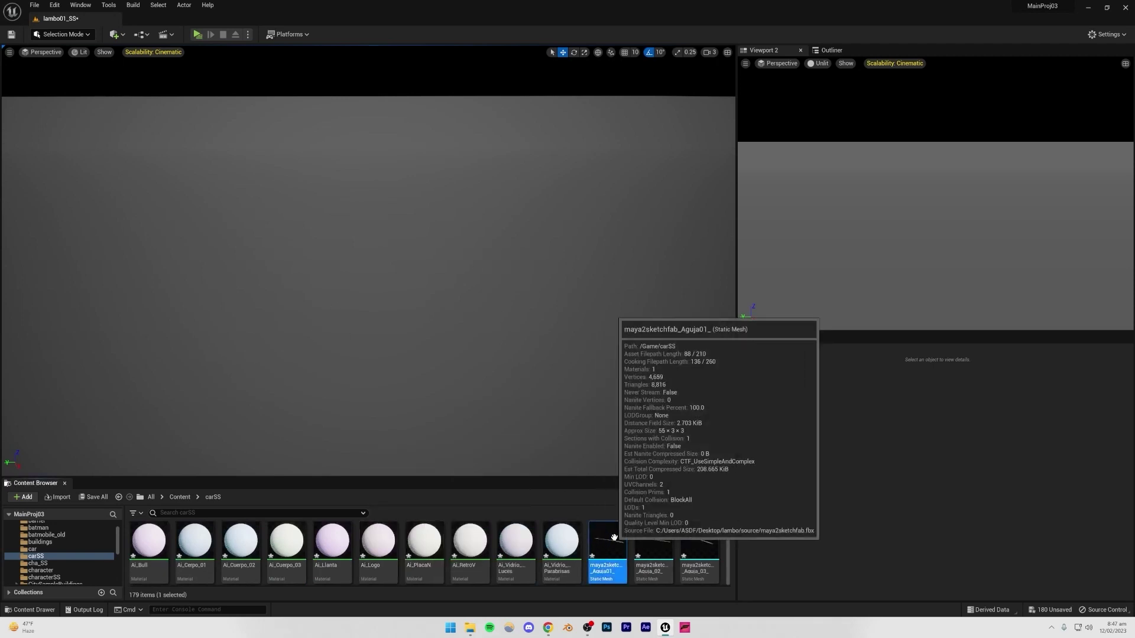
scroll(616, 542, "down", 3)
scroll(615, 541, "down", 5)
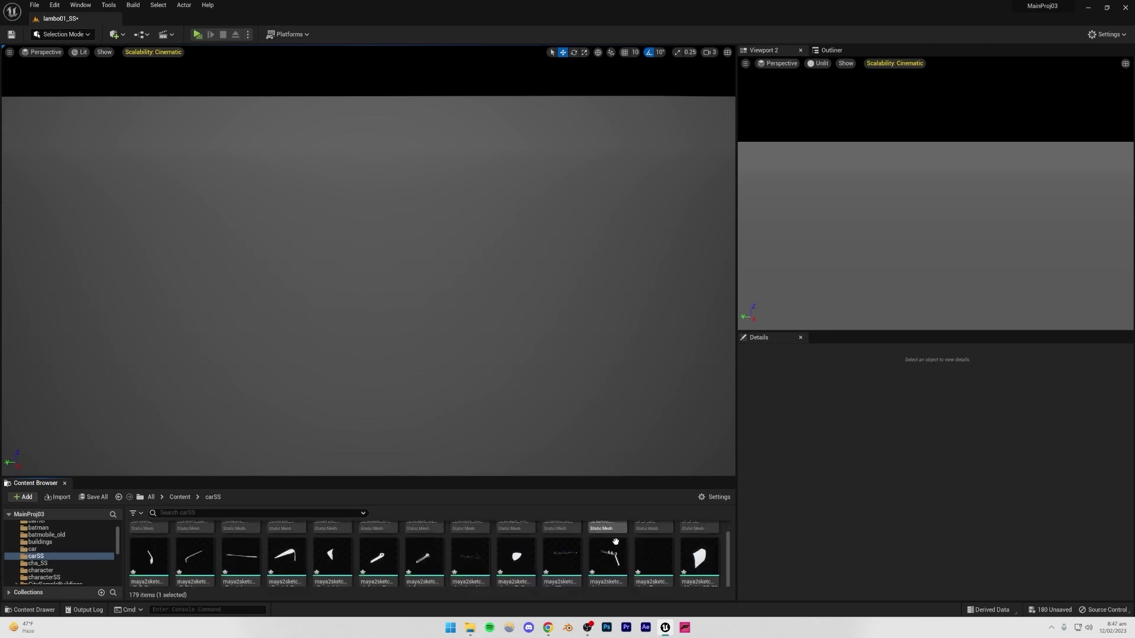
scroll(615, 541, "down", 5)
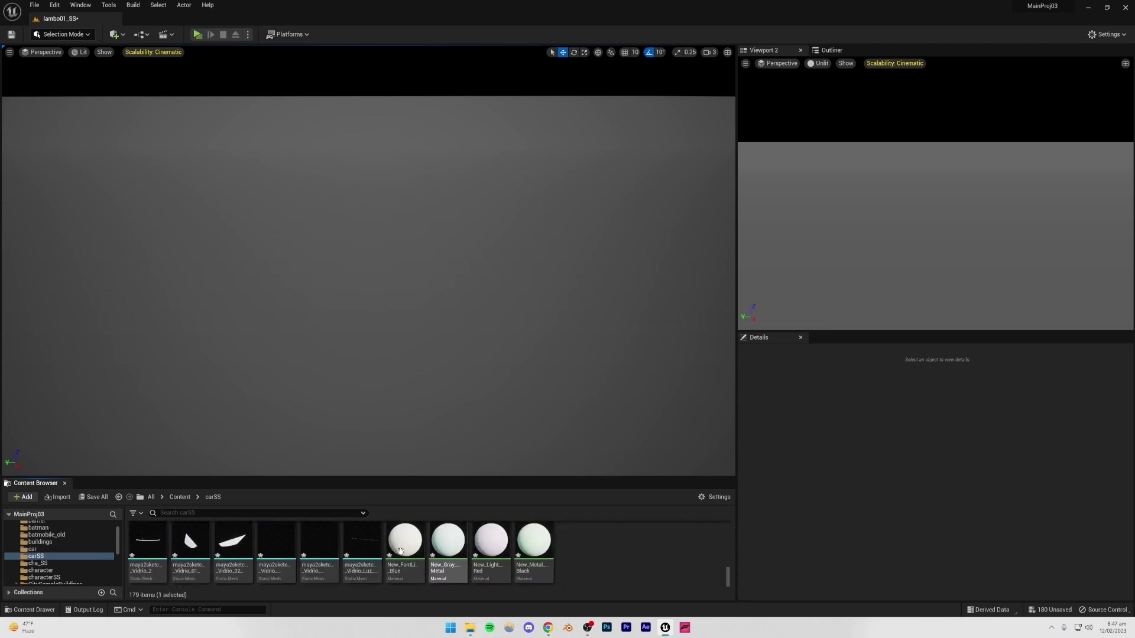
left_click(362, 541)
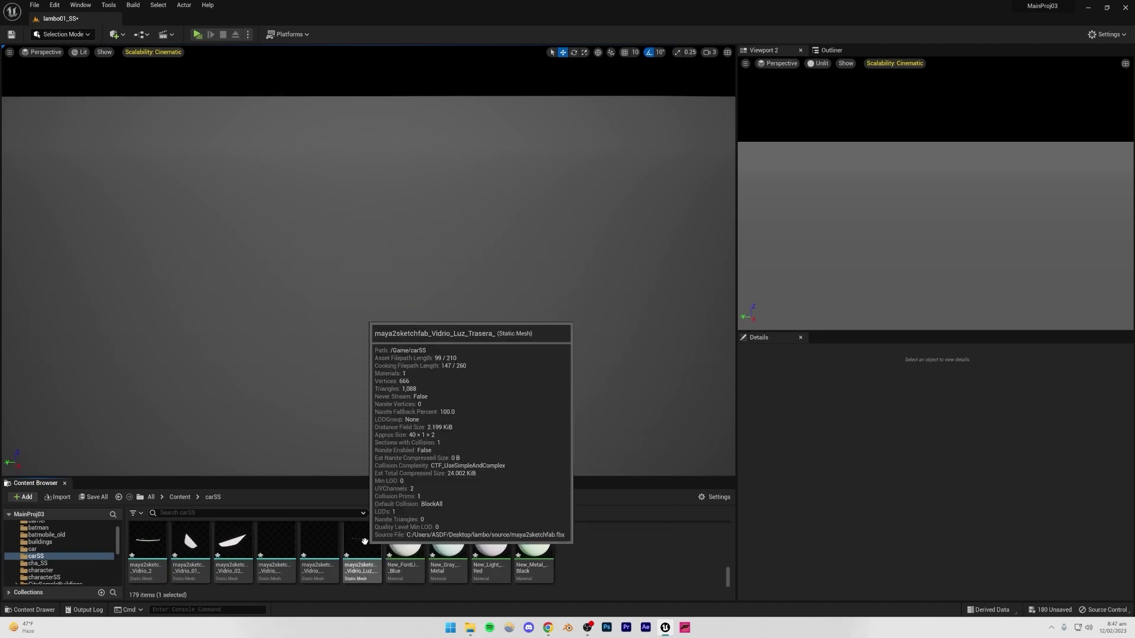
left_click(362, 541, "shift")
scroll(350, 562, "up", 3)
scroll(350, 563, "up", 5)
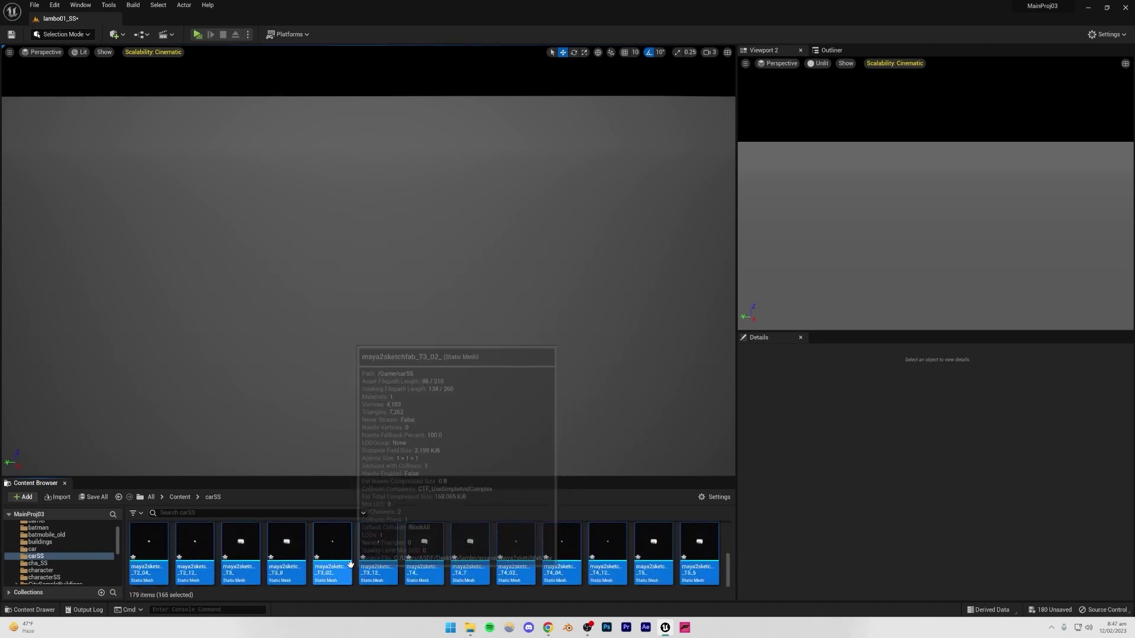
left_click_drag(440, 550, 388, 272)
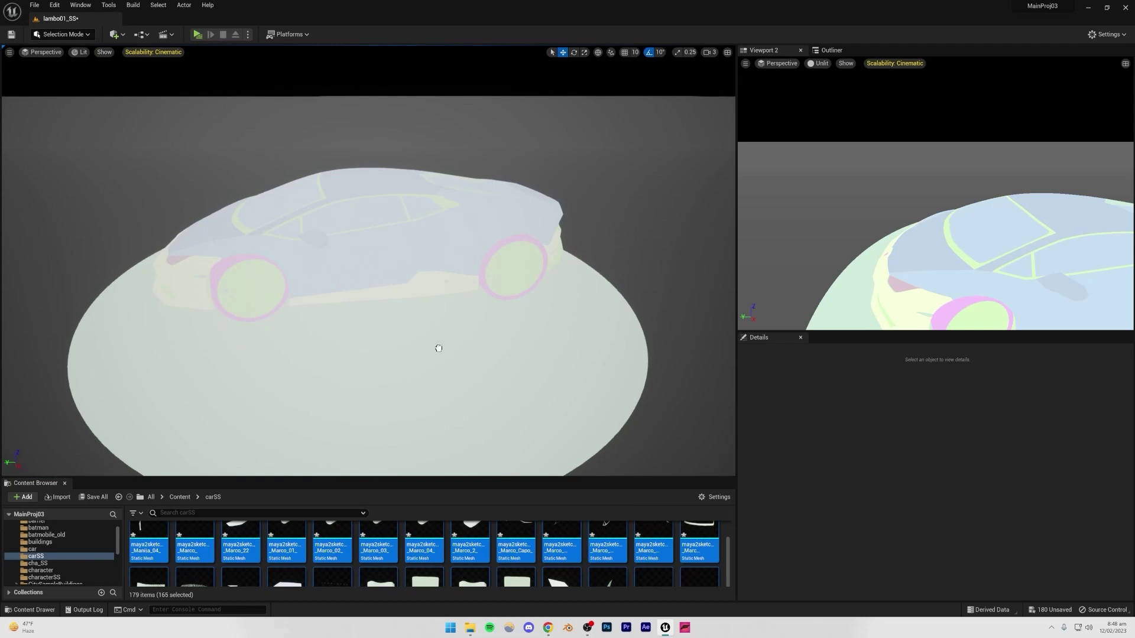
left_click_drag(438, 356, 438, 356)
right_click_drag(416, 341, 467, 271)
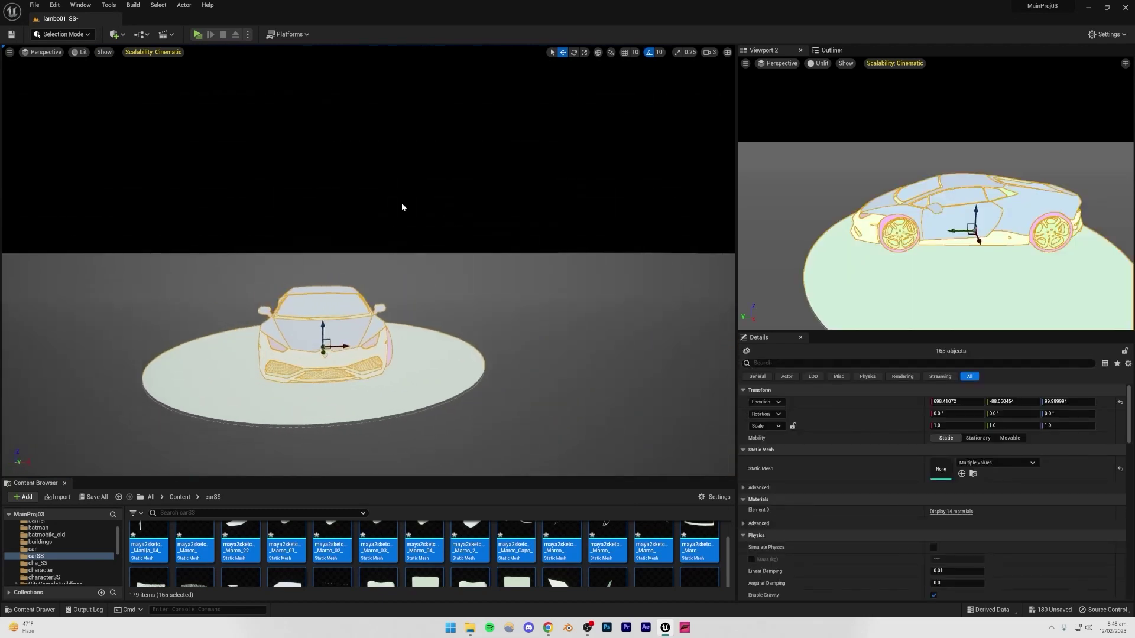
key("Escape")
right_click_drag(366, 266, 405, 331)
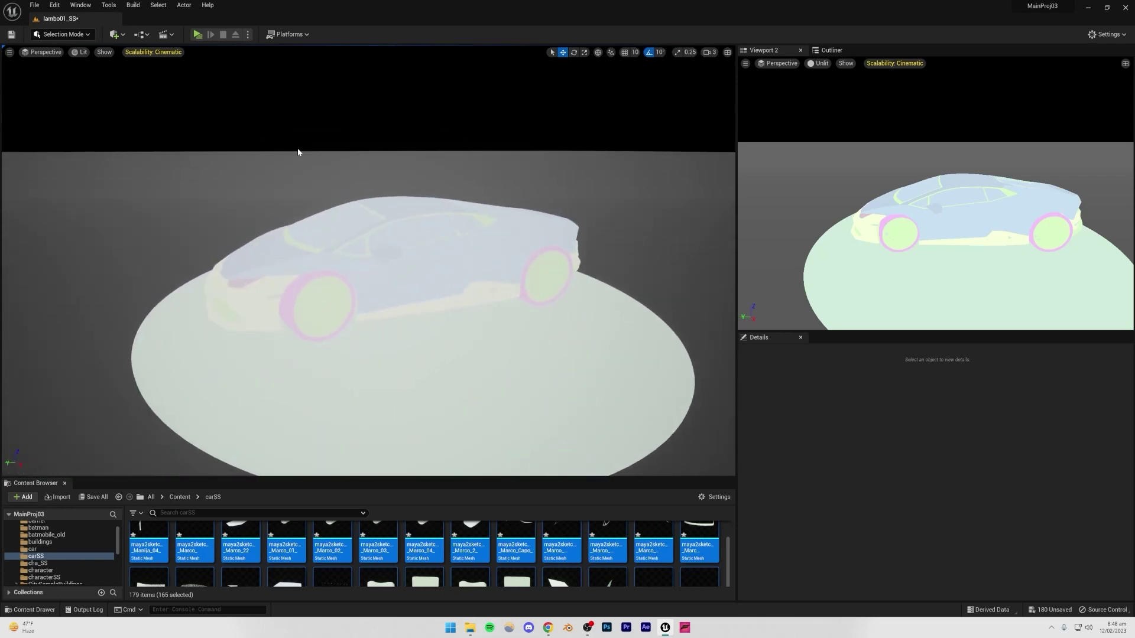
Add a sky light, atmospheric light, sky atmosphere, volumetric cloud and height fog to the level with the Env. Light Mixer
left_click(81, 4)
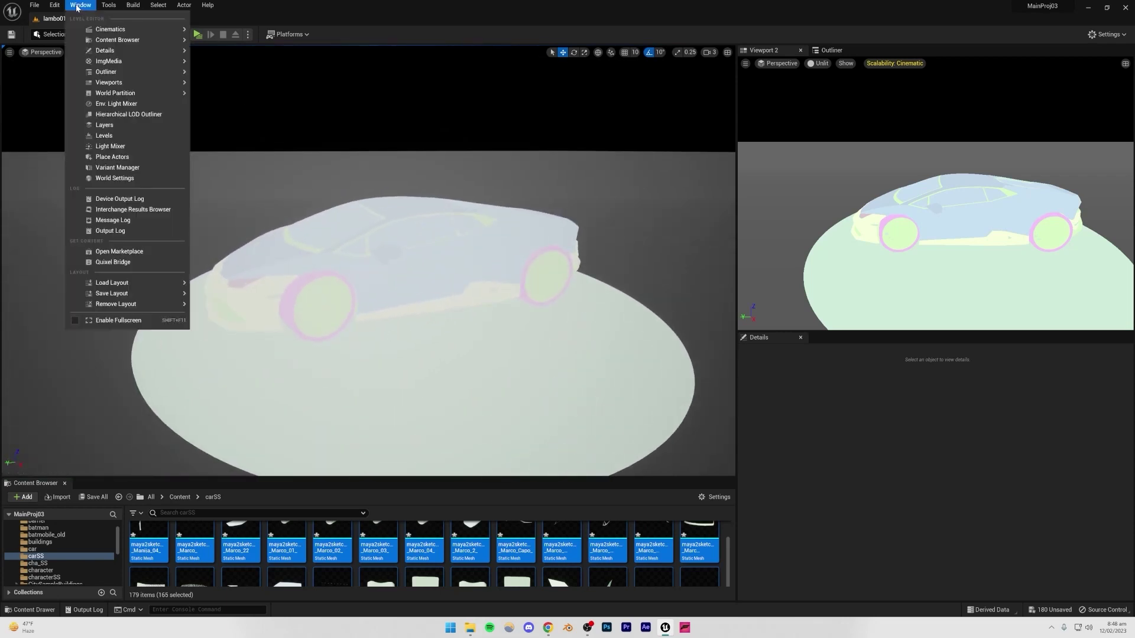
left_click(109, 105)
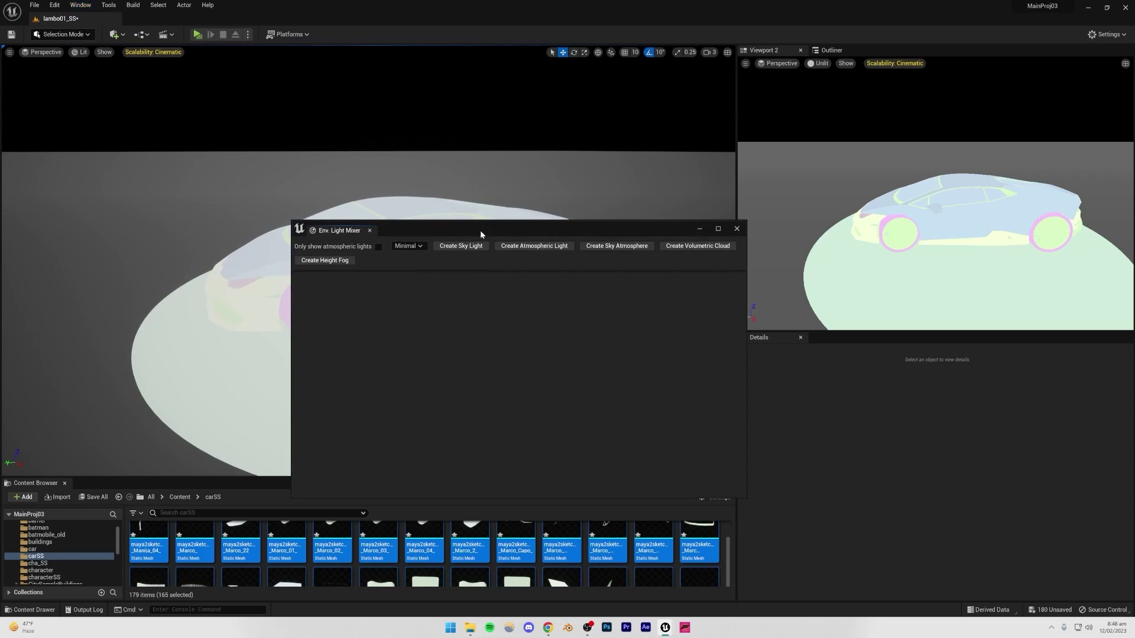
left_click(456, 247)
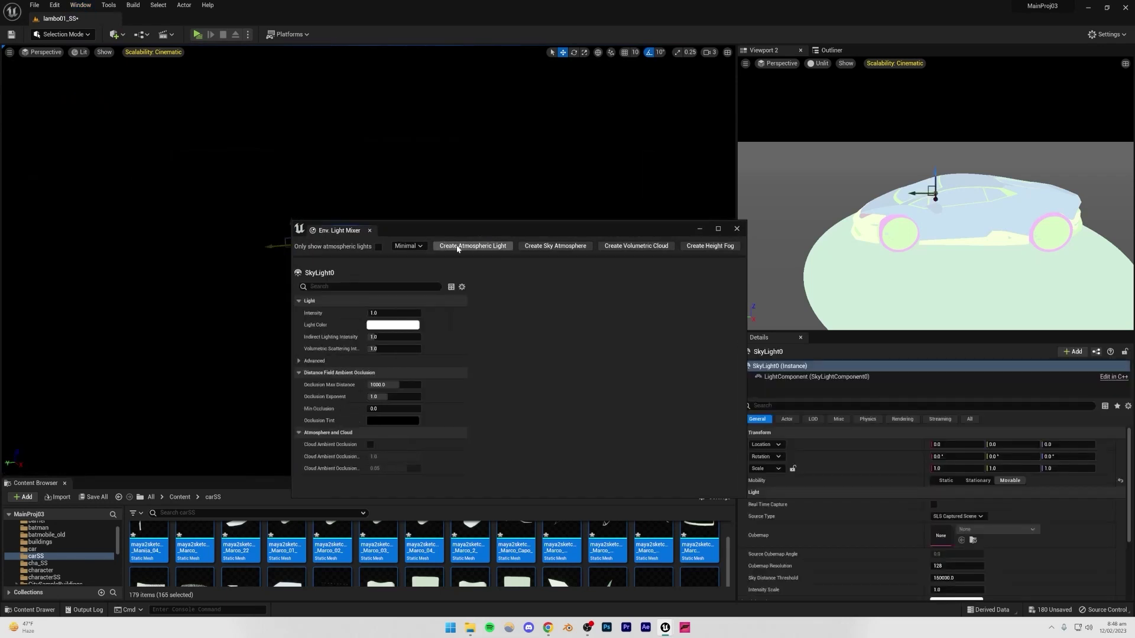
left_click(457, 246)
left_click(458, 247)
left_click(459, 248)
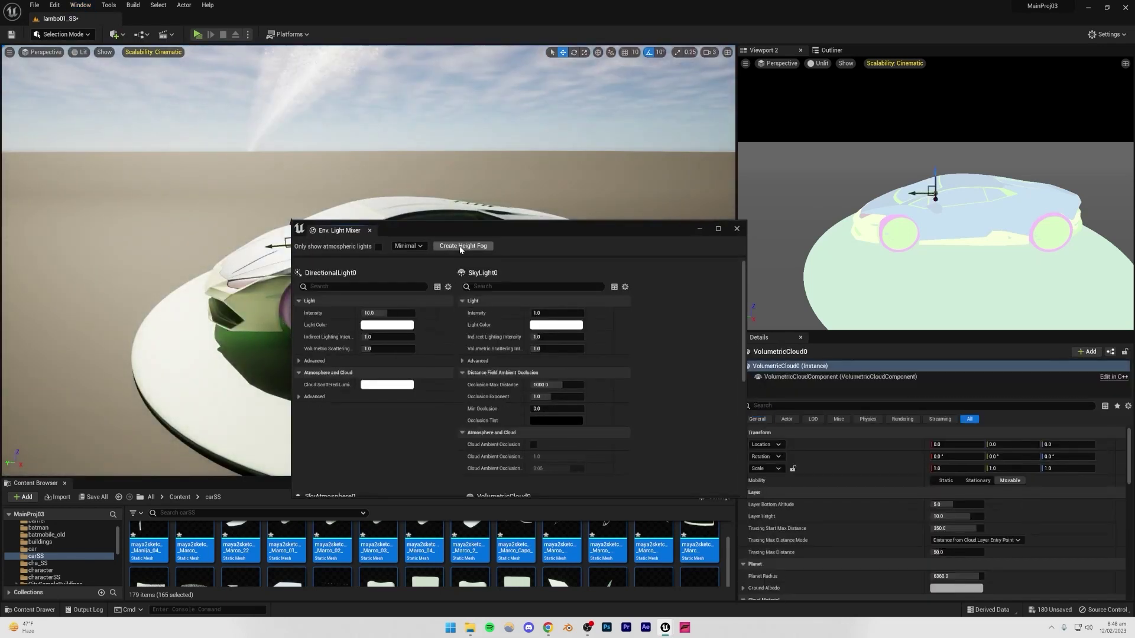
left_click(461, 247)
left_click(736, 229)
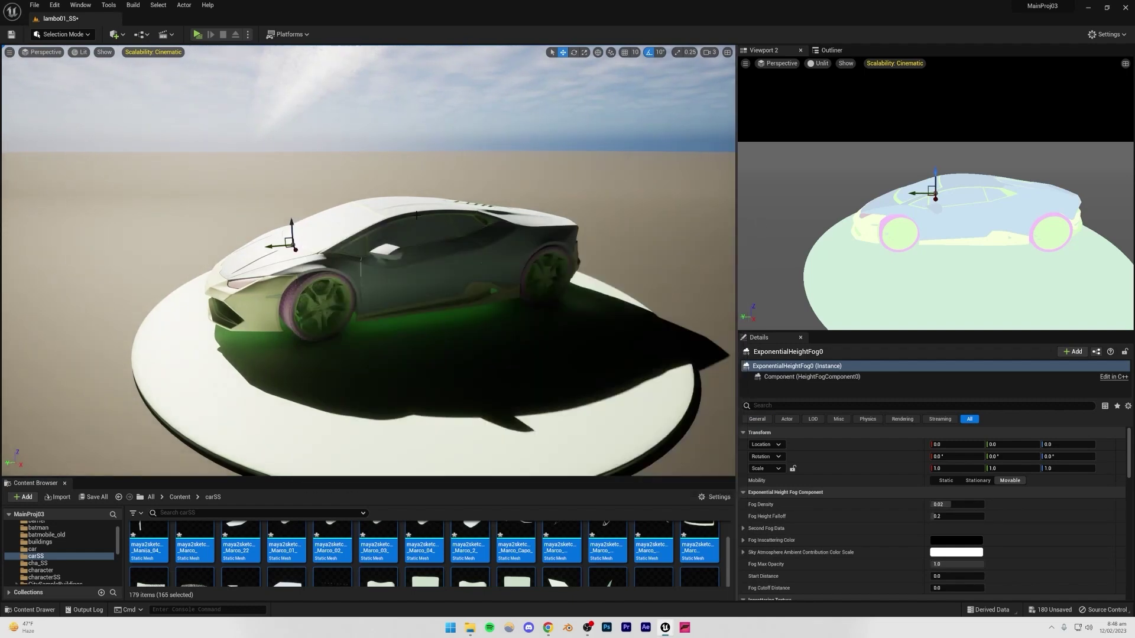
Save the lambo01_SS level and inspect the lit car from several sides
left_click(478, 138)
key("ctrl+s")
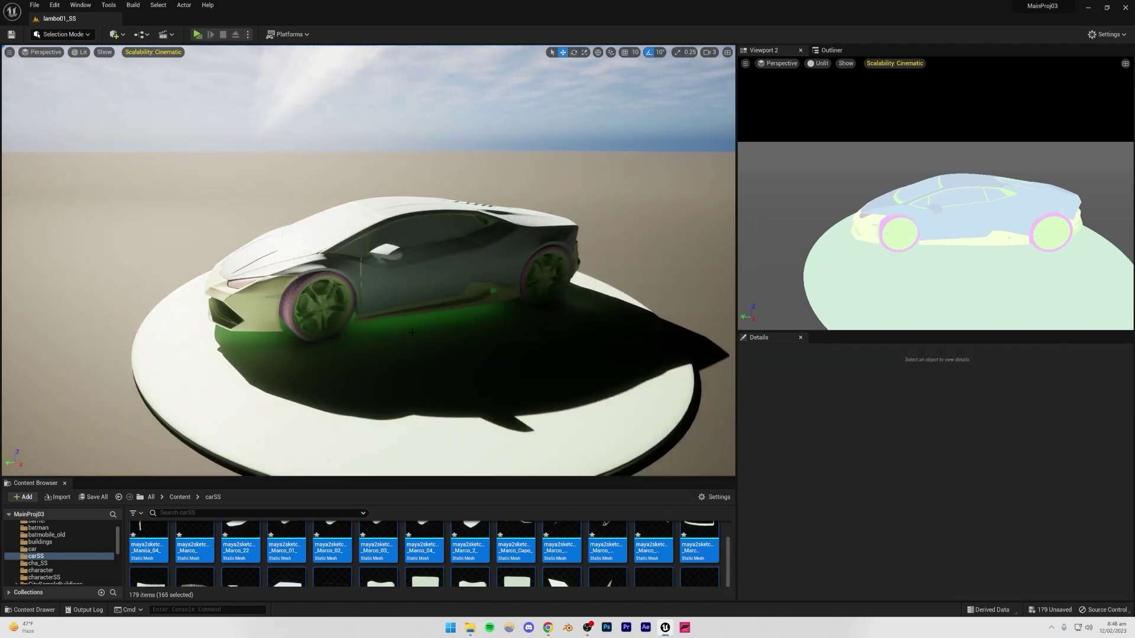
left_click_drag(484, 327, 520, 332, "alt")
left_click_drag(286, 338, 511, 338, "alt")
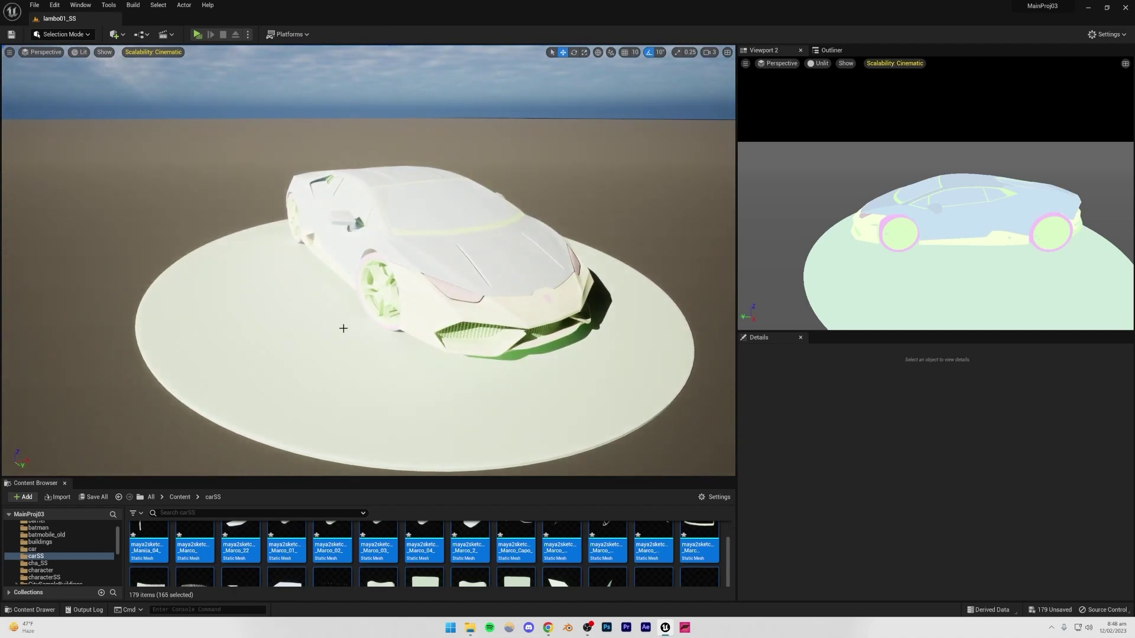
left_click_drag(469, 239, 528, 199, "alt")
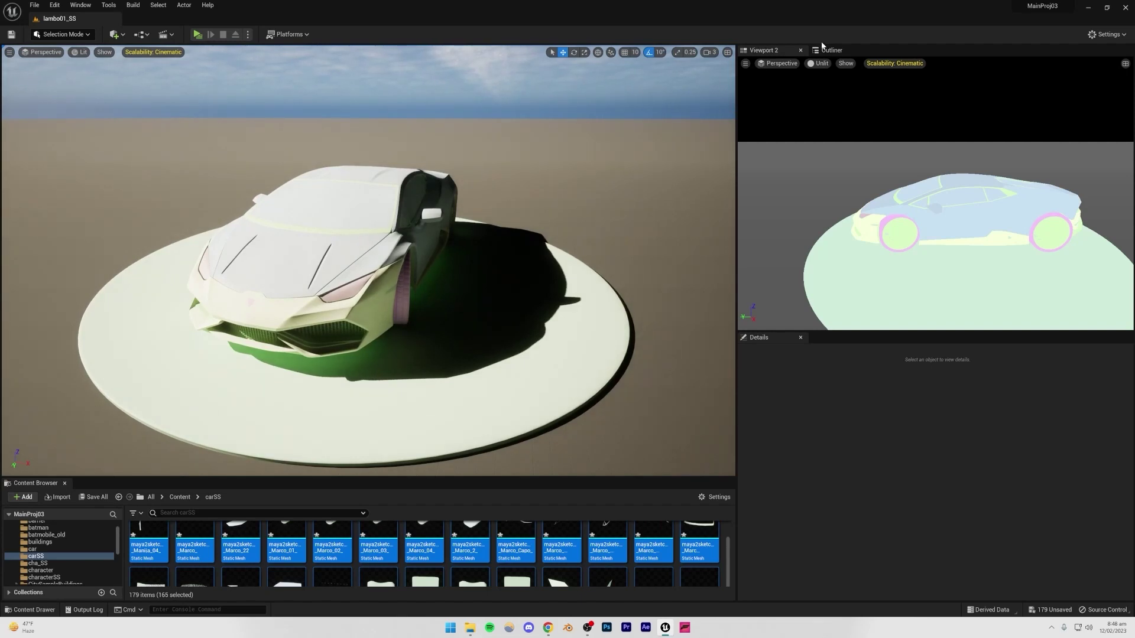
Enable Real Time Capture on the SkyLight0 actor and check the lighting on the car
left_click(826, 50)
right_click_drag(414, 260, 290, 272)
right_click_drag(654, 246, 728, 248)
scroll(814, 191, "down", 2)
scroll(814, 191, "down", 20)
scroll(781, 308, "down", 1)
left_click(786, 302)
left_click(934, 506)
right_click_drag(428, 273, 353, 271)
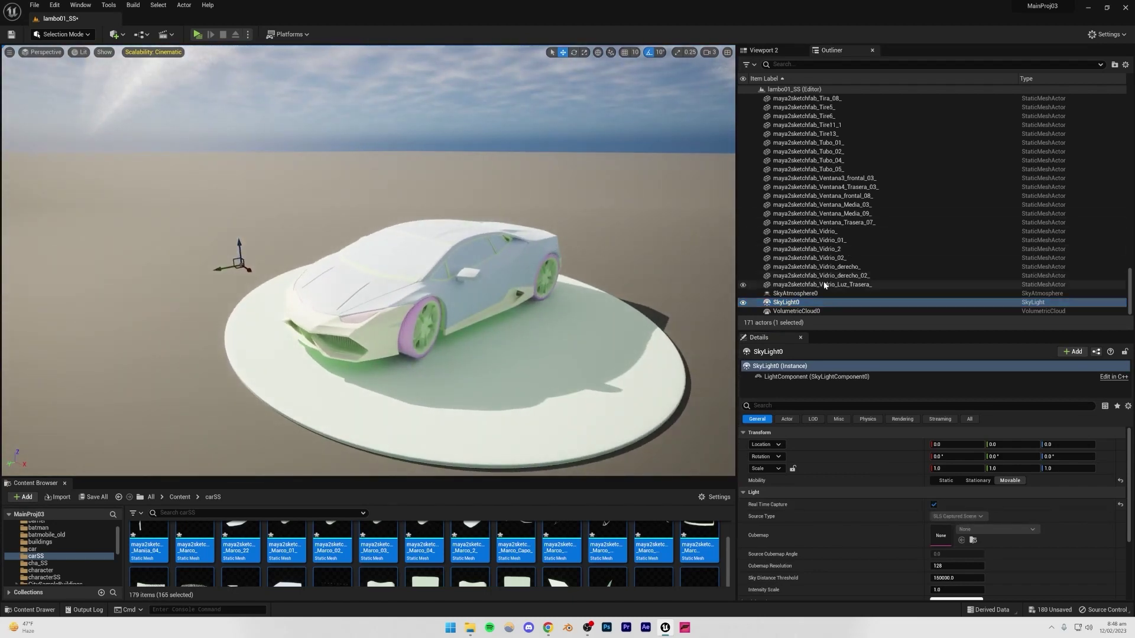
Group all the maya2sketchfab car part actors into a new Outliner folder named lambo and collapse it
scroll(790, 178, "up", 15)
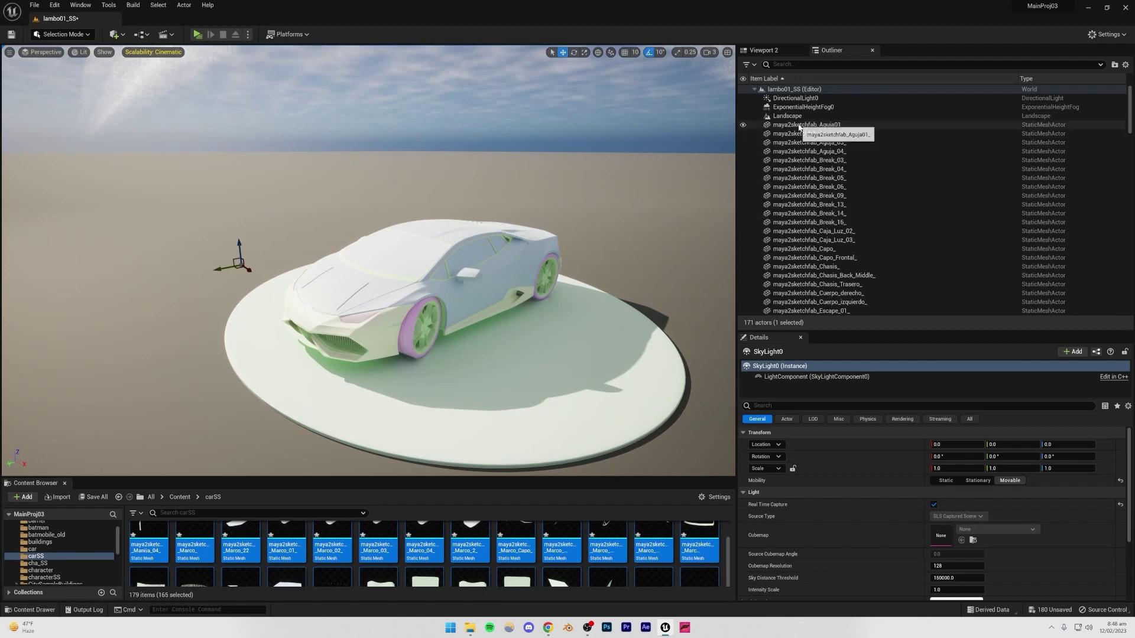
left_click(807, 125)
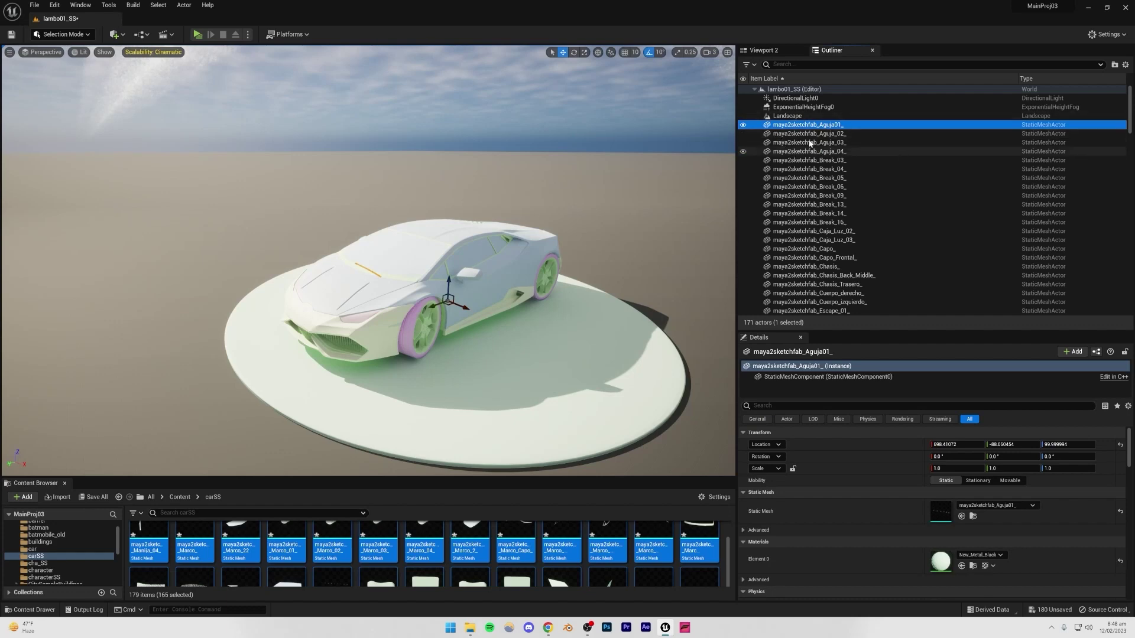
scroll(808, 191, "down", 5)
scroll(808, 190, "down", 5)
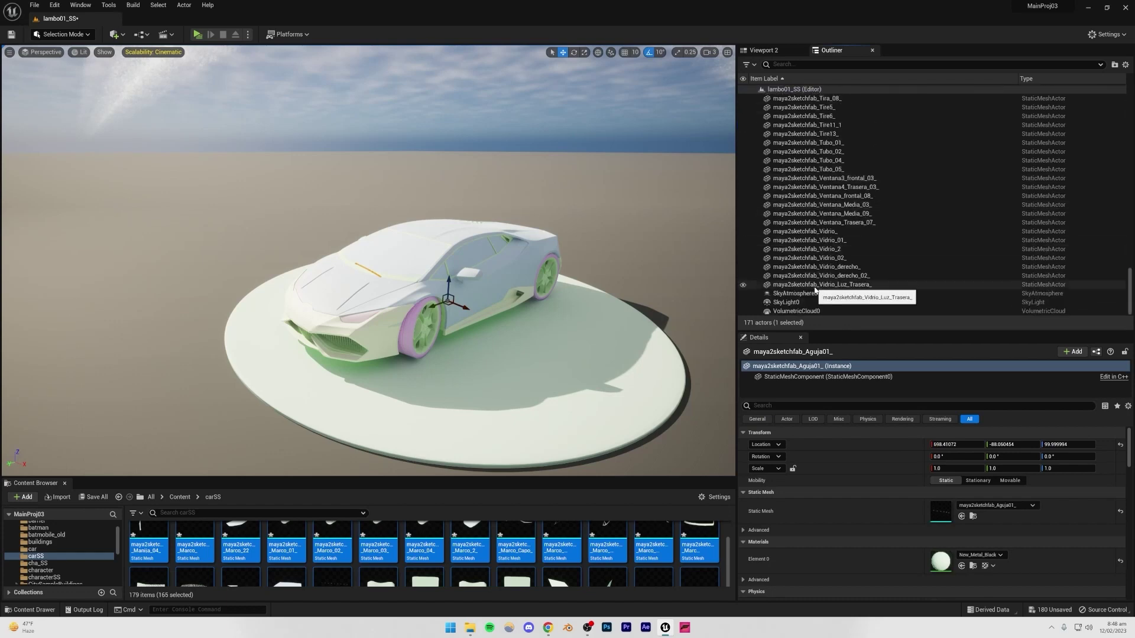
left_click(770, 282, "shift")
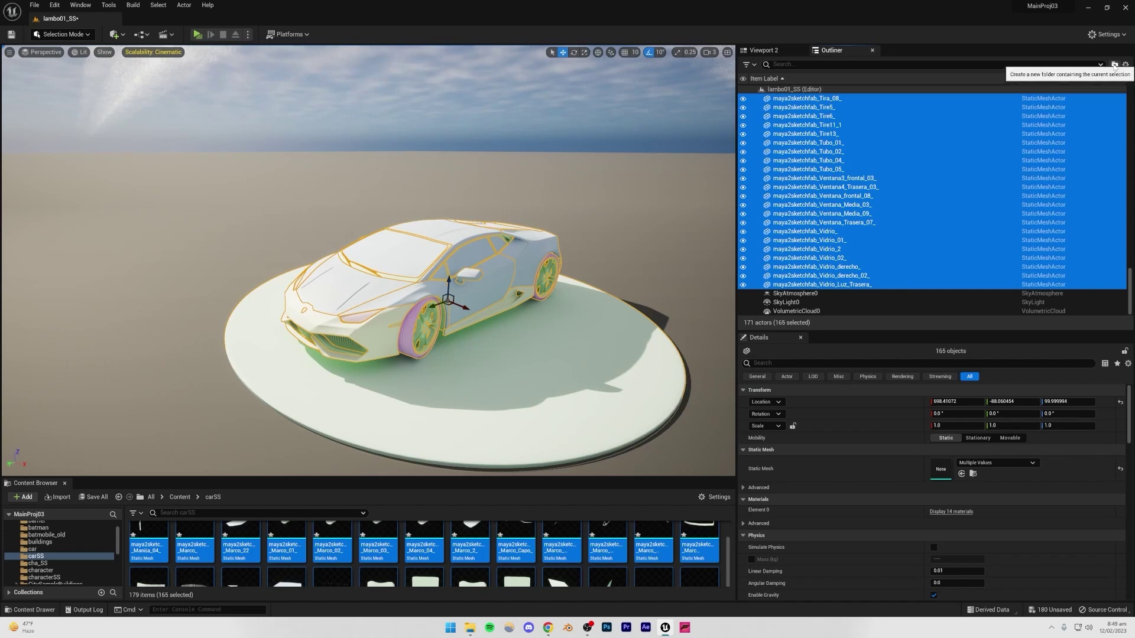
left_click(1115, 65)
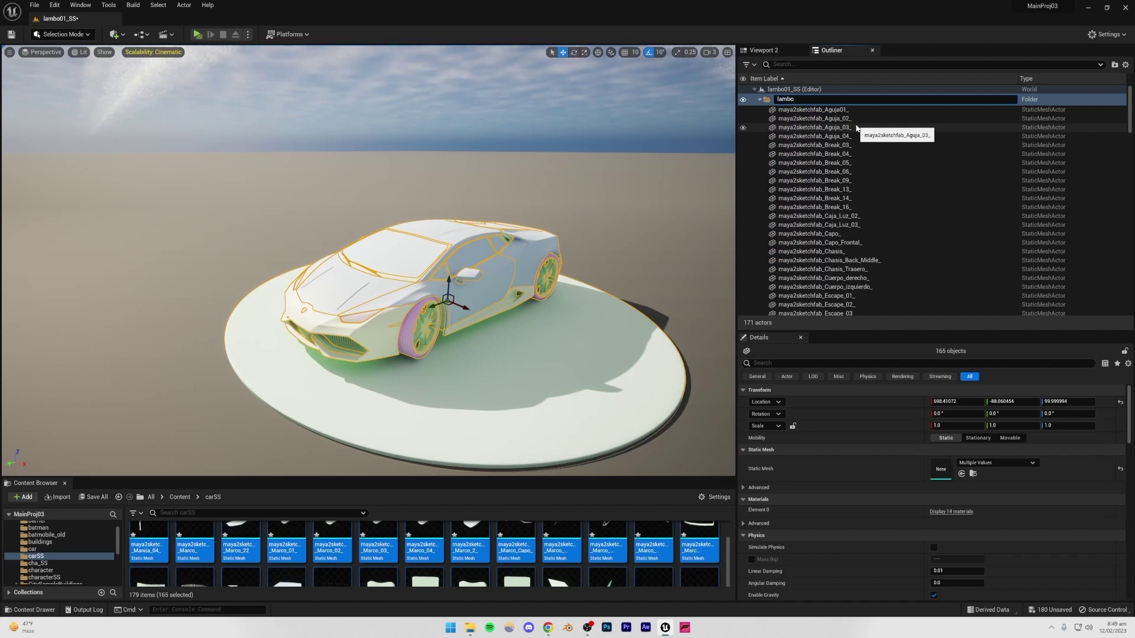
type("lambo")
key("Return")
left_click(761, 98)
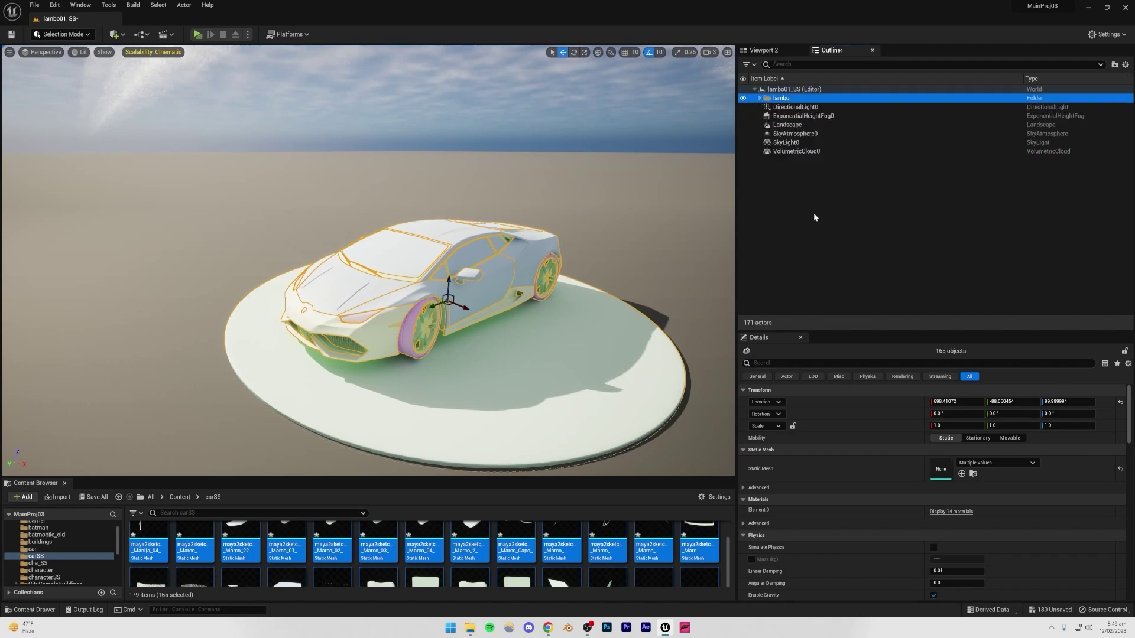
left_click(813, 213)
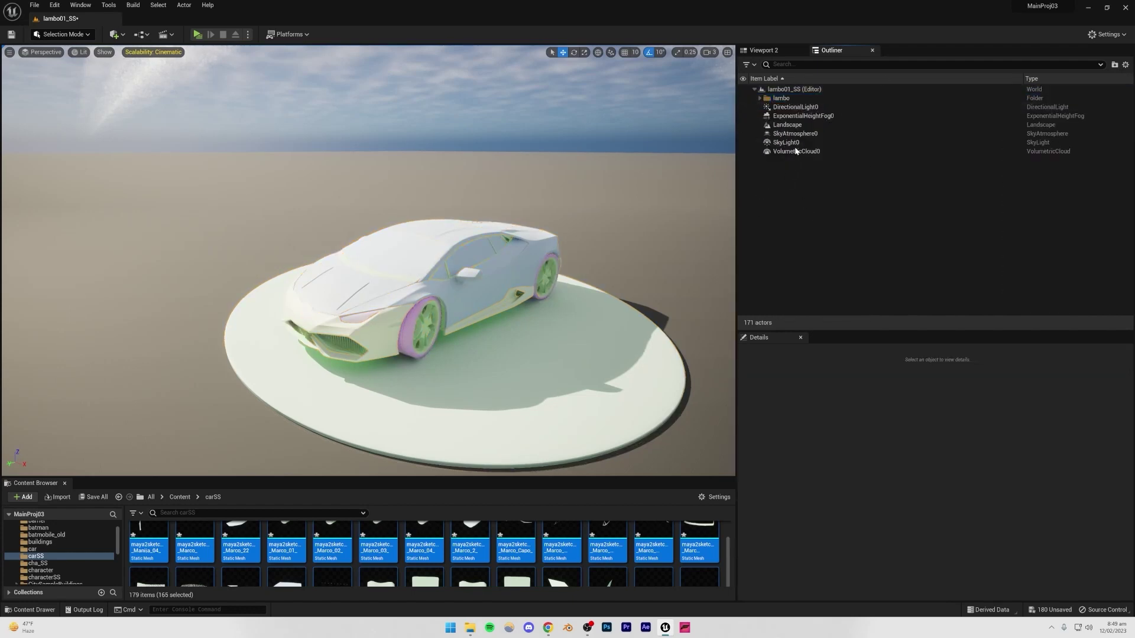
Group the landscape, light, fog, sky and cloud actors into a new Outliner folder named scene
left_click(795, 108)
left_click(796, 151, "shift")
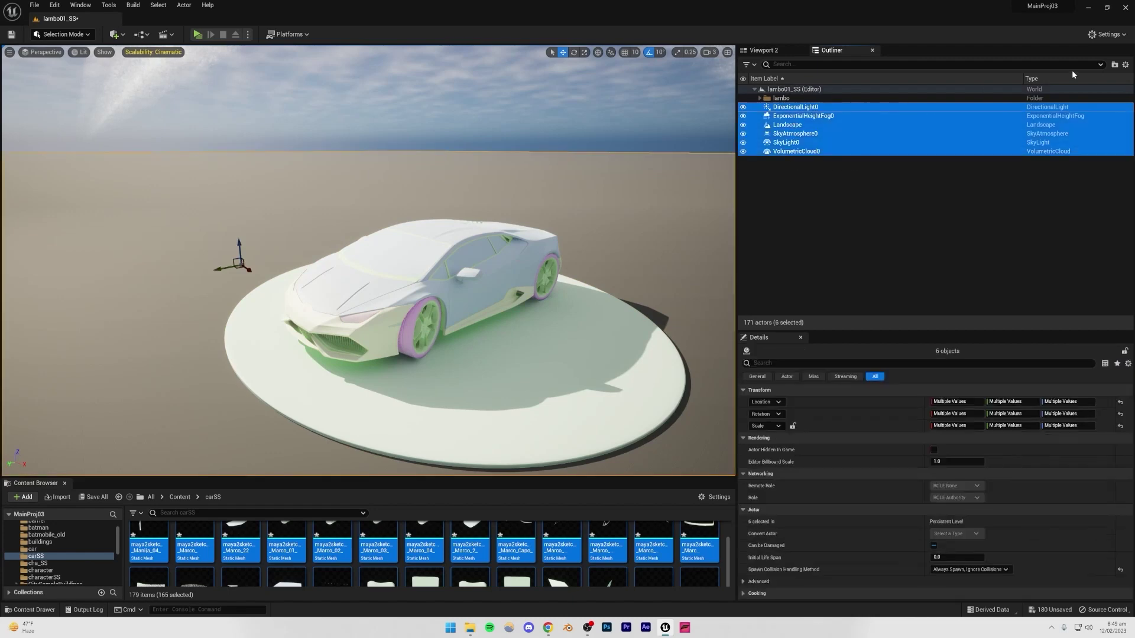
left_click(1114, 65)
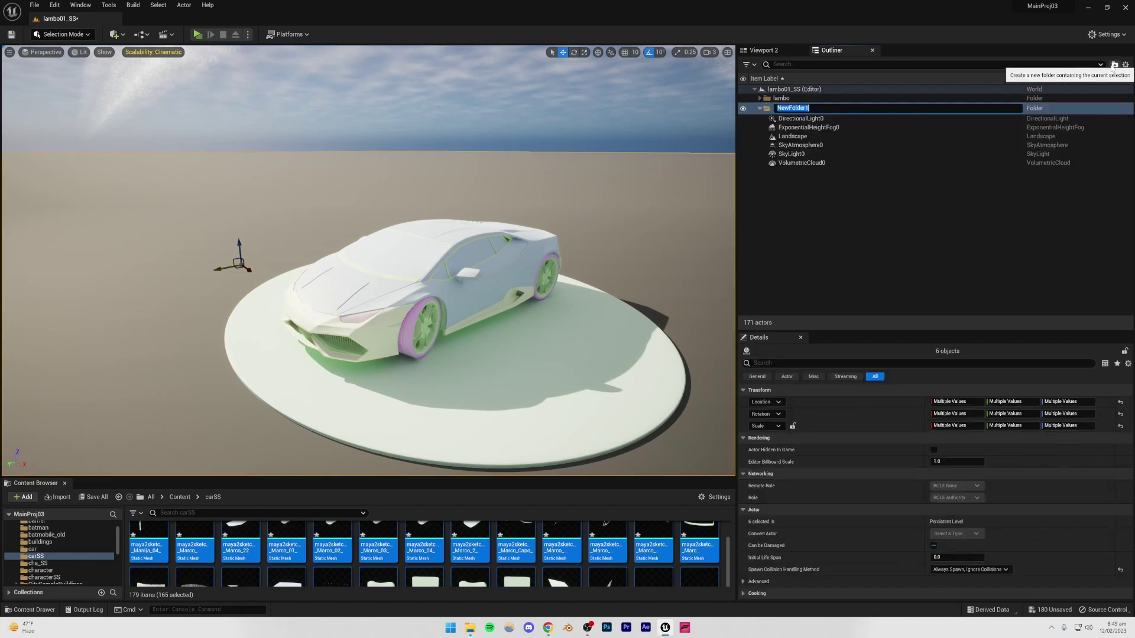
type("scene")
key("Return")
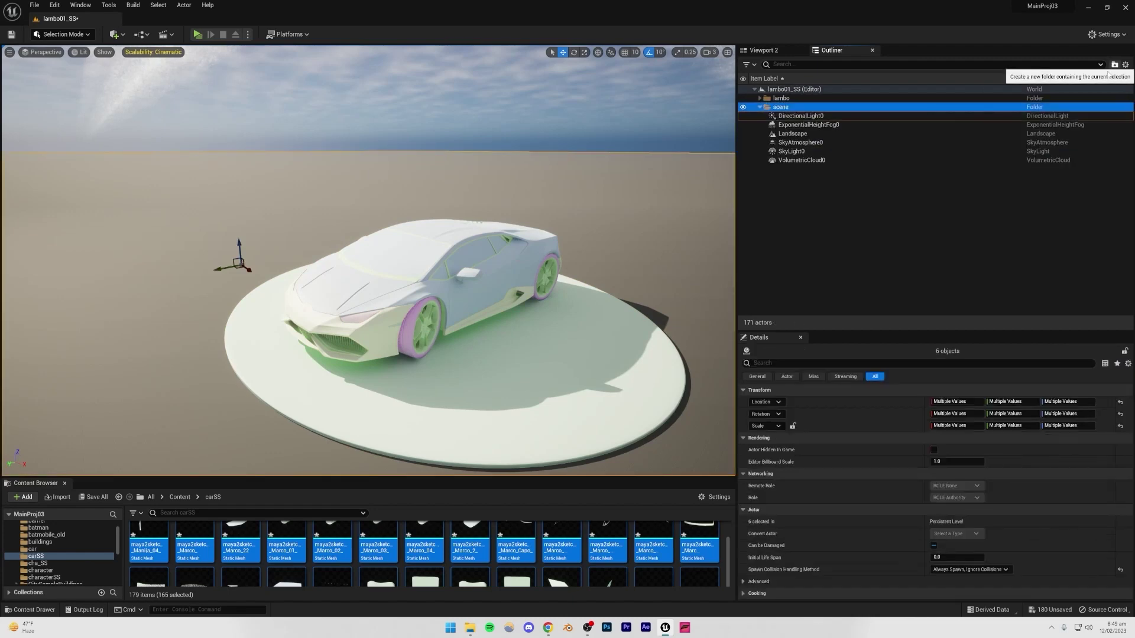
Collapse the scene folder, clear the selection and save the lambo01_SS level
left_click(761, 107)
left_click(758, 184)
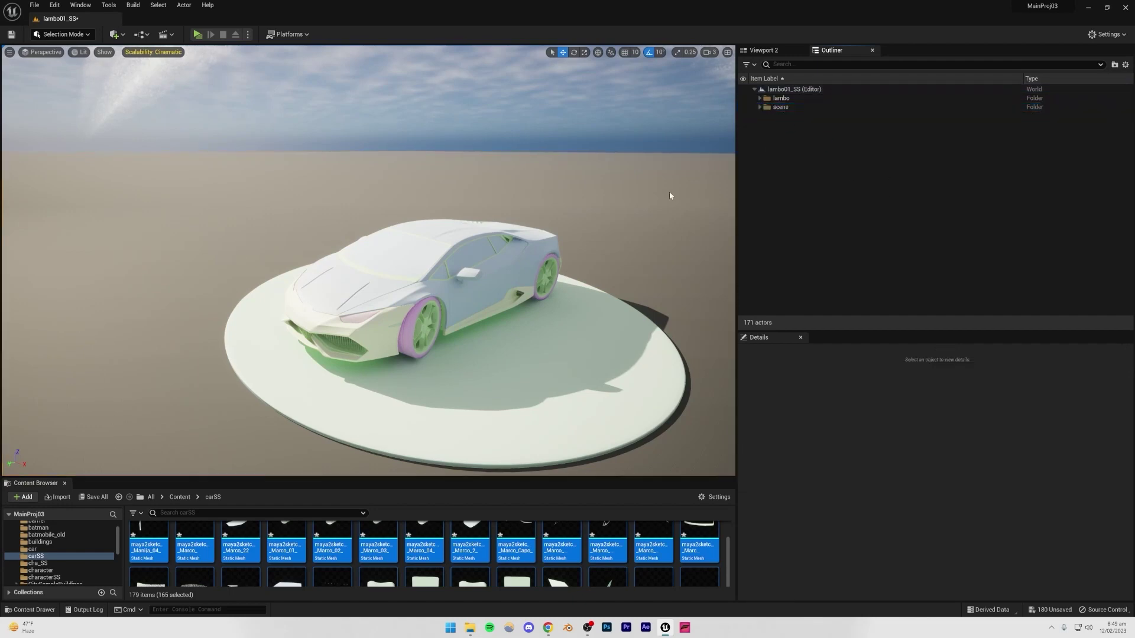
key("ctrl+s")
right_click_drag(415, 284, 549, 344)
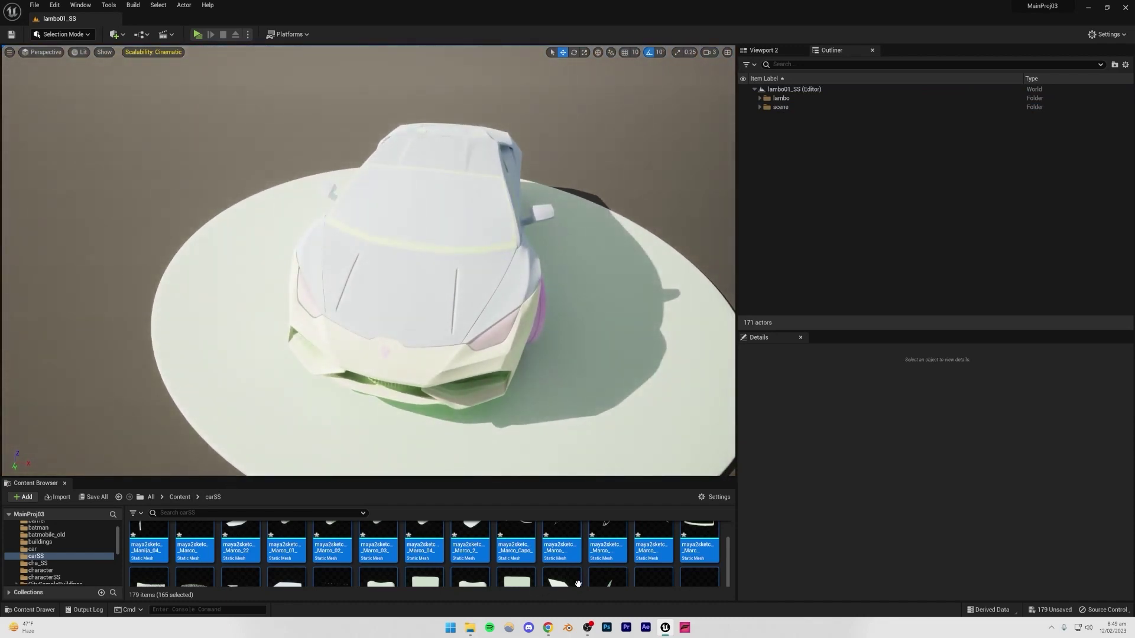
Expand the AutomotiveMaterials content folder and its Materials subfolder in the project's folder tree
scroll(477, 556, "up", 5)
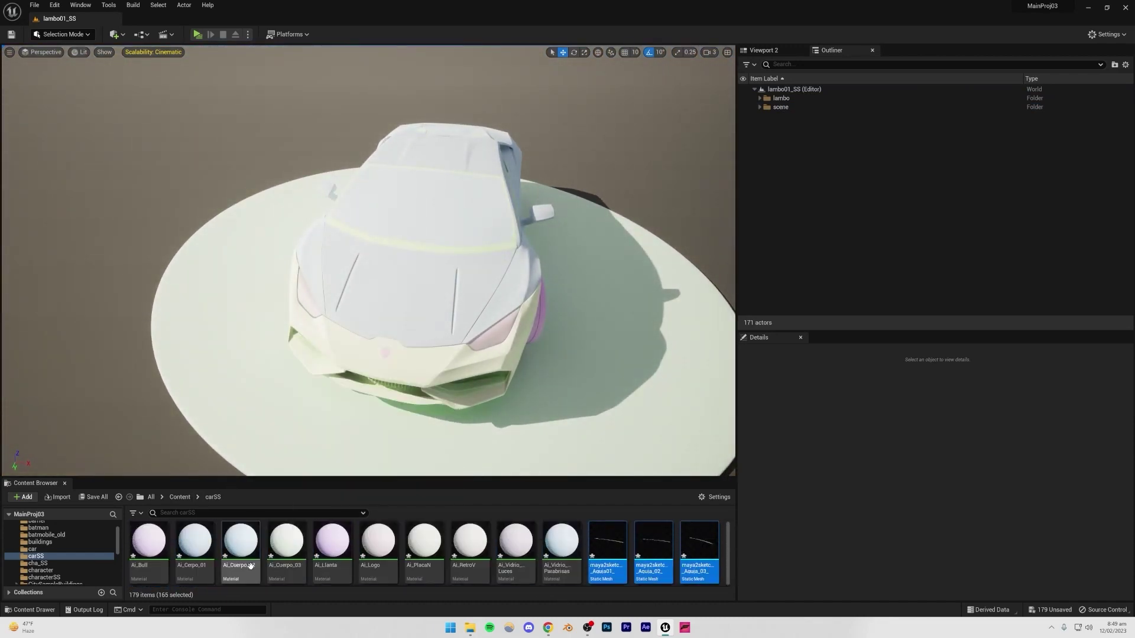
scroll(78, 565, "up", 2)
left_click(44, 540)
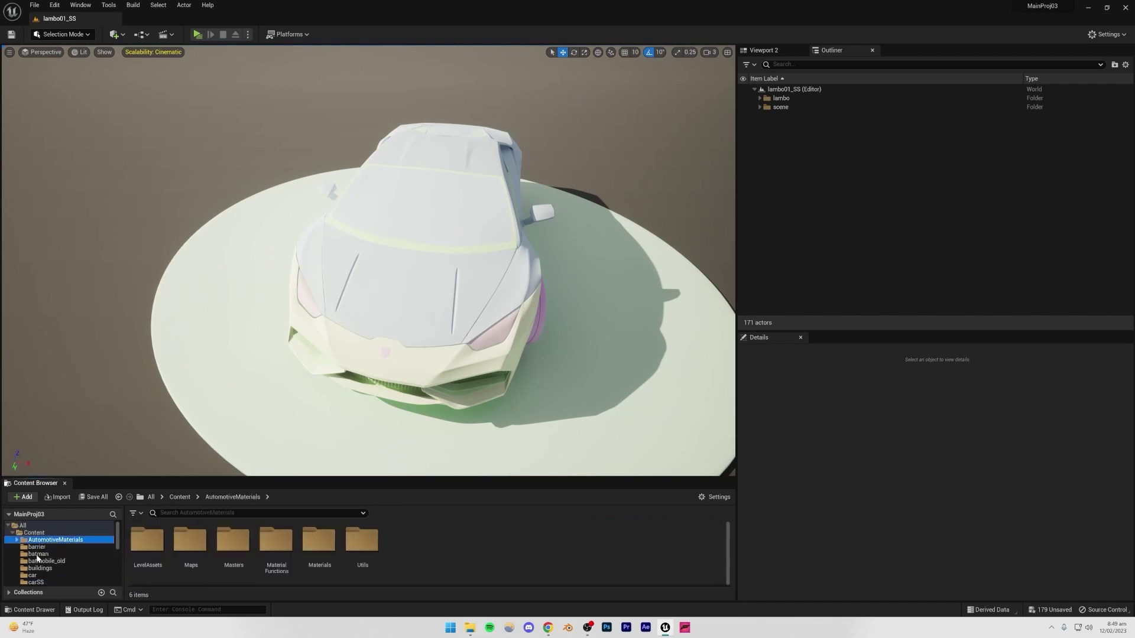
left_click(16, 540)
scroll(29, 566, "down", 1)
left_click(21, 561)
scroll(23, 563, "down", 1)
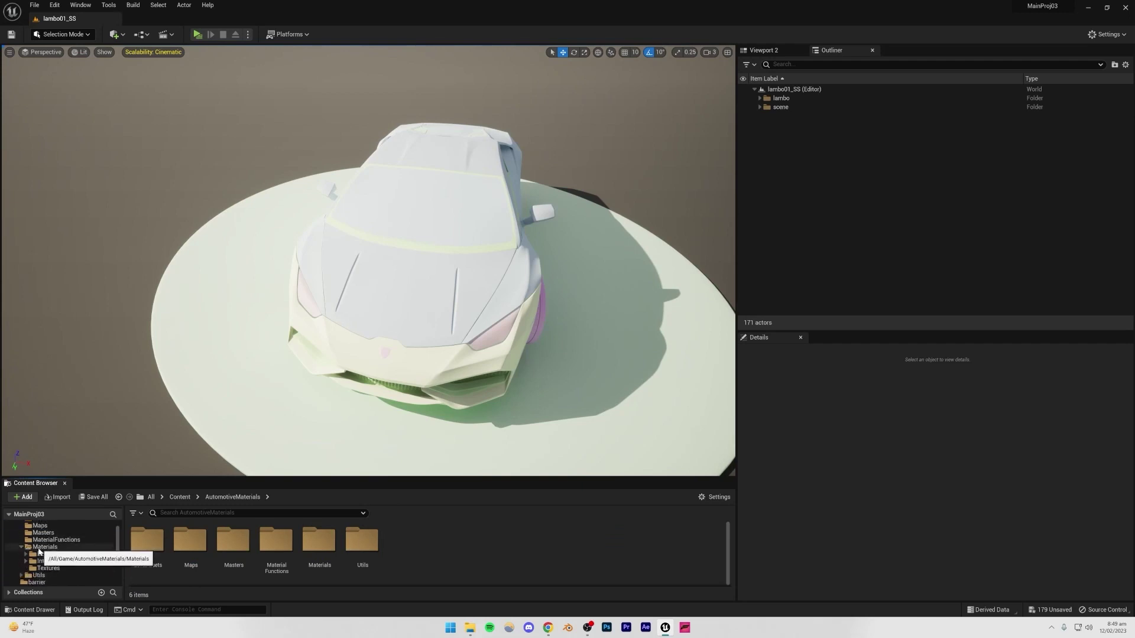
Expand the Exterior materials folder and open its CarPaint subfolder
left_click(26, 555)
scroll(45, 542, "down", 1)
scroll(48, 541, "up", 1)
scroll(48, 542, "down", 1)
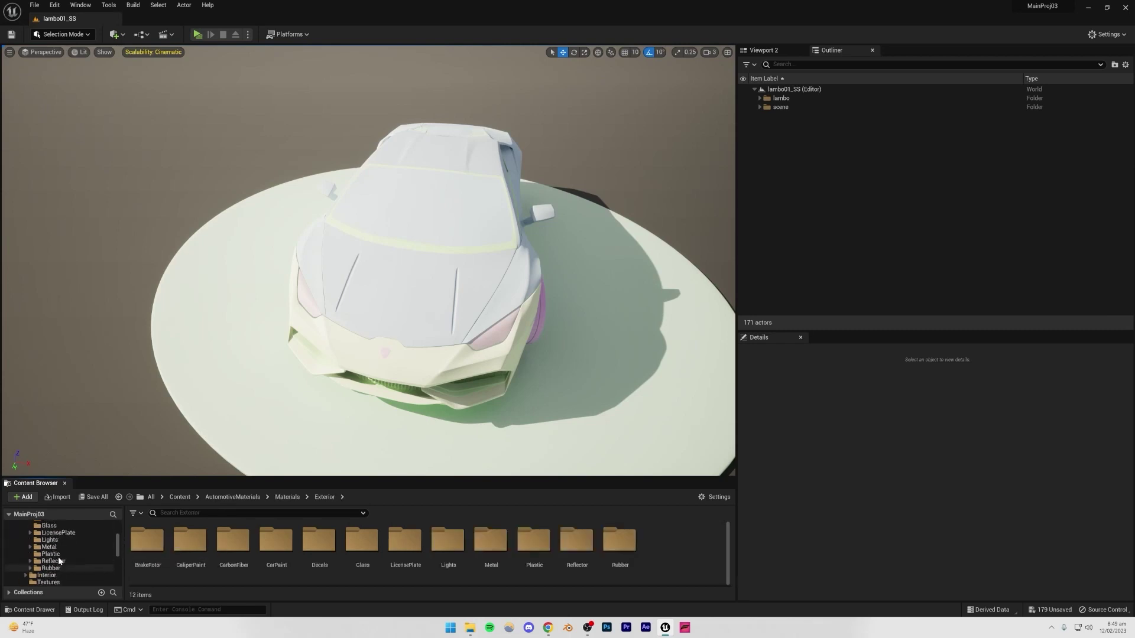
scroll(59, 555, "up", 1)
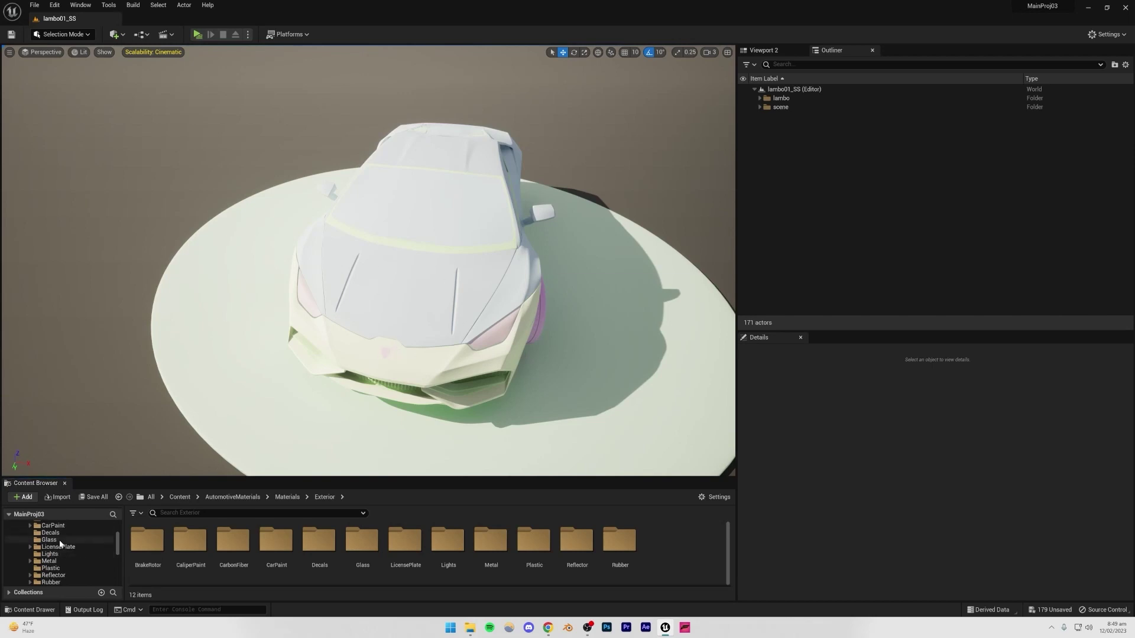
left_click(54, 541)
left_click(49, 526)
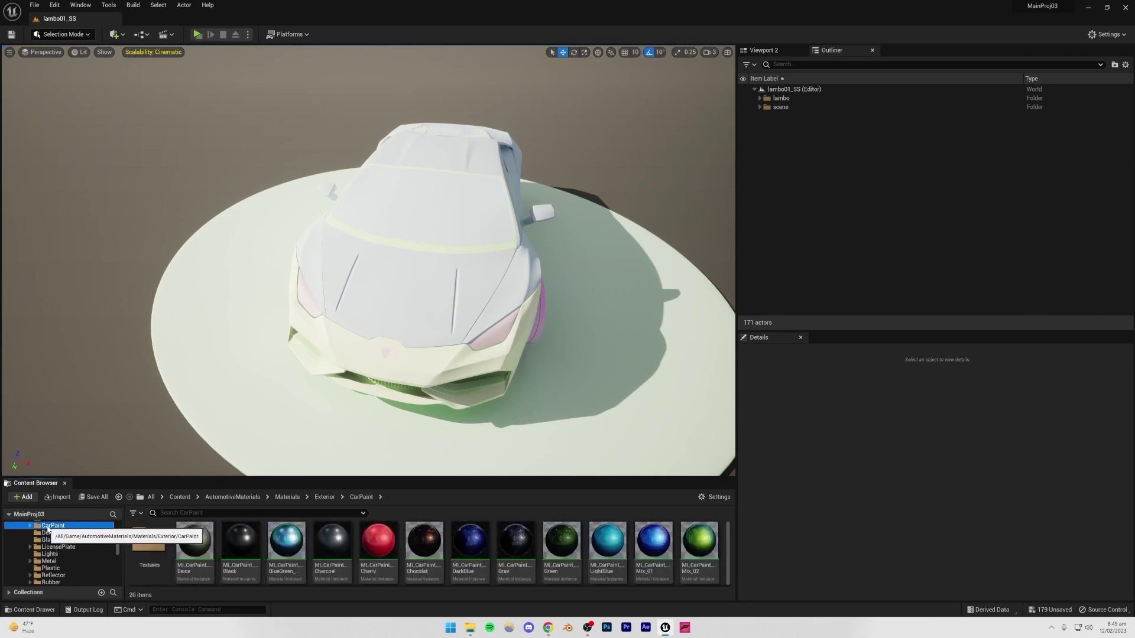
Look through the car paint materials and apply MI_CarPaint_Red to the car's hood and one door
scroll(368, 556, "down", 3)
scroll(367, 557, "up", 3)
scroll(367, 558, "down", 3)
scroll(367, 557, "up", 3)
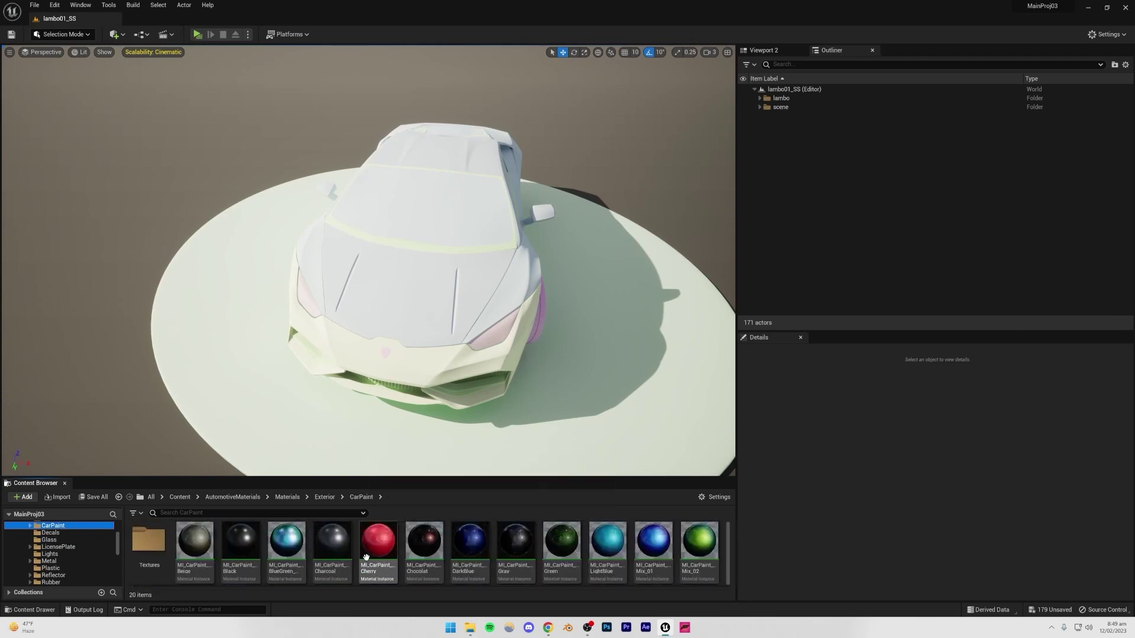
scroll(367, 557, "down", 3)
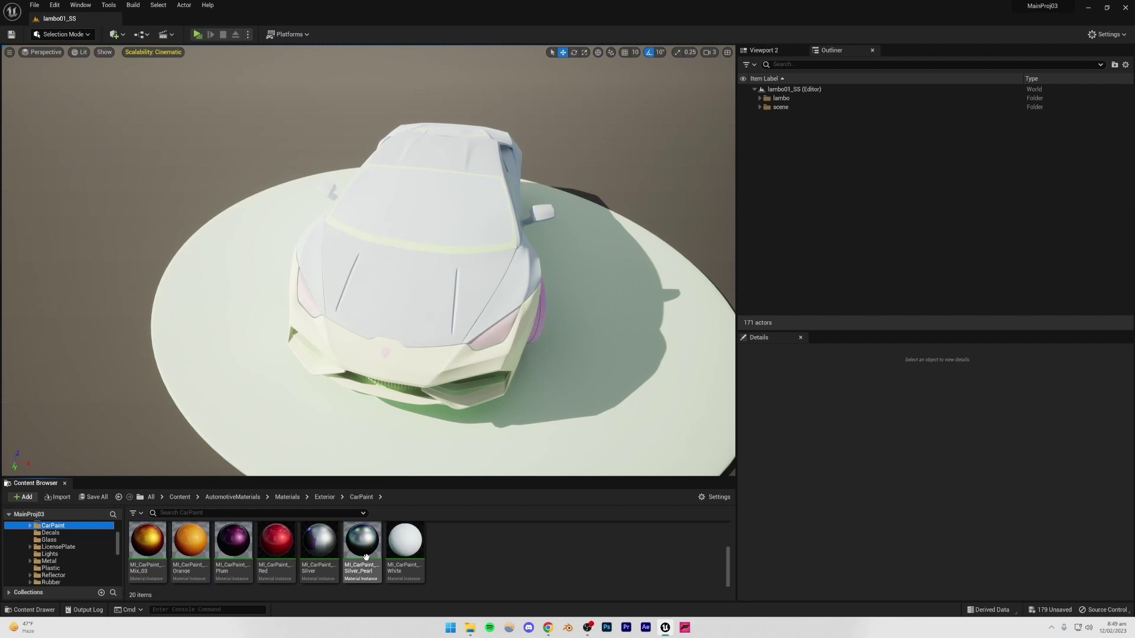
scroll(366, 557, "up", 3)
scroll(373, 557, "down", 3)
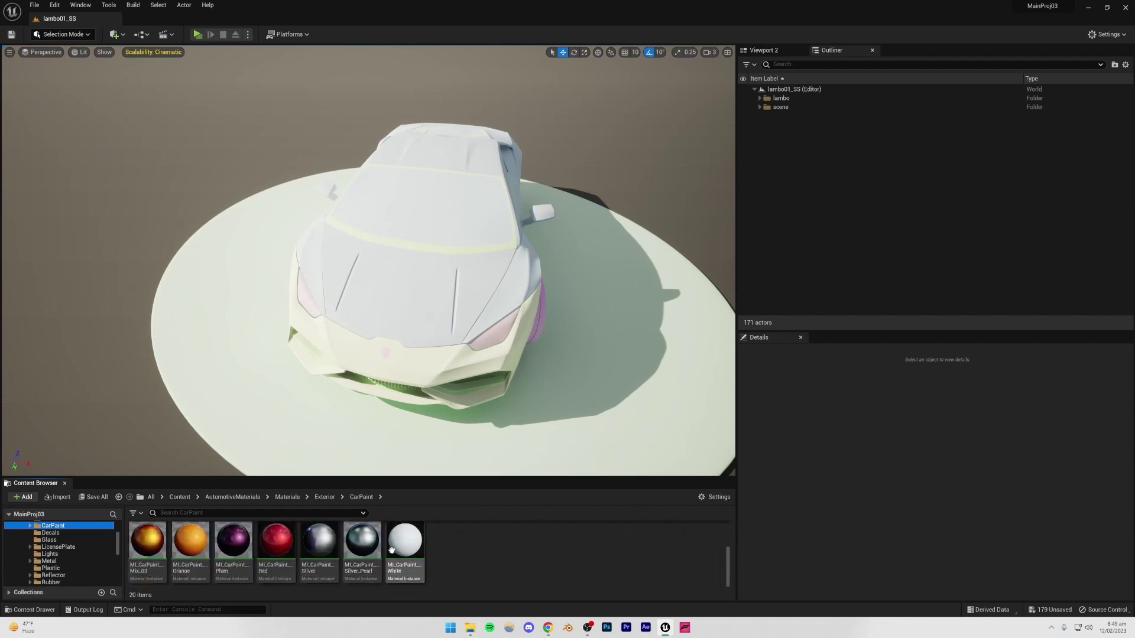
left_click_drag(277, 541, 437, 341)
right_click_drag(437, 341, 404, 376)
left_click_drag(270, 549, 338, 278)
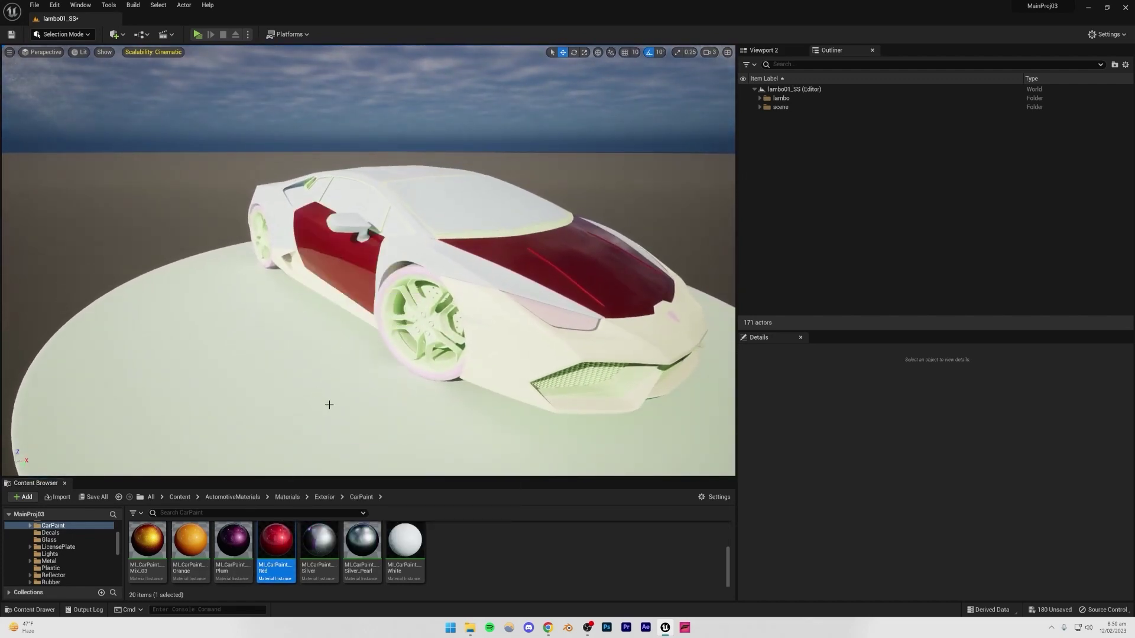
Apply MI_CarPaint_Red to the front fender and the front bumper
left_click_drag(279, 536, 401, 279)
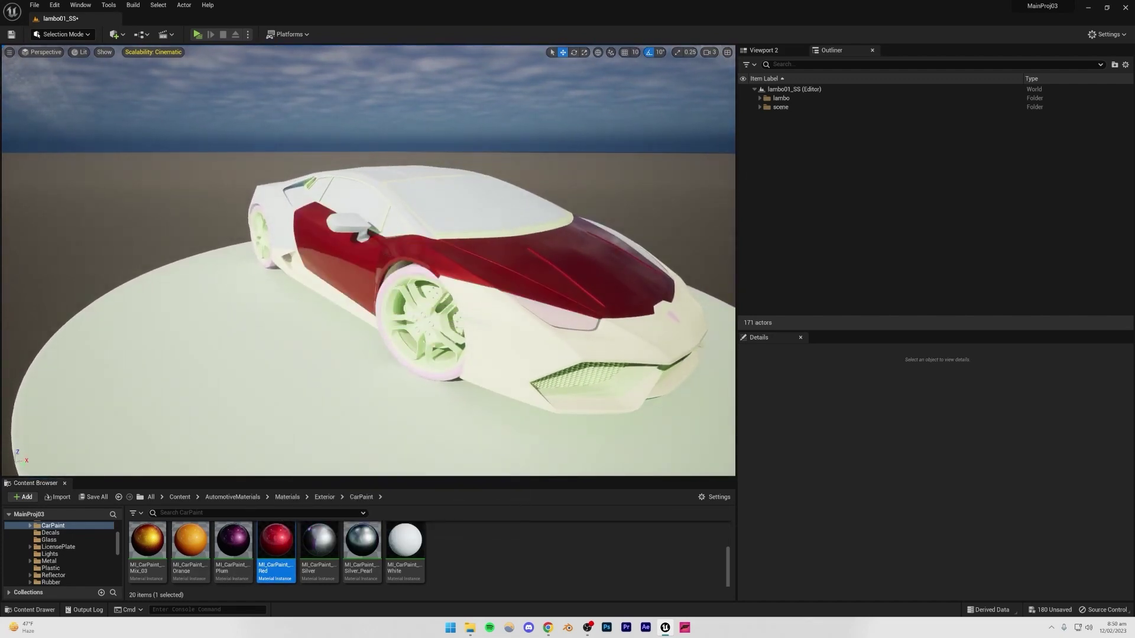
right_click_drag(401, 279, 387, 302)
left_click_drag(271, 551, 326, 308)
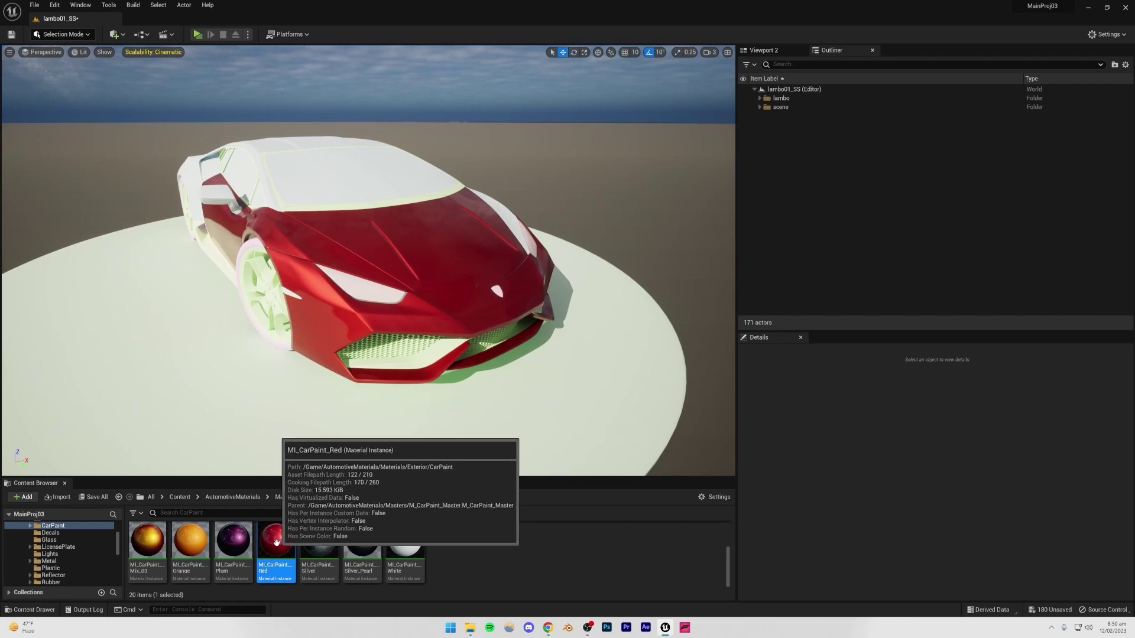
double_click(277, 541)
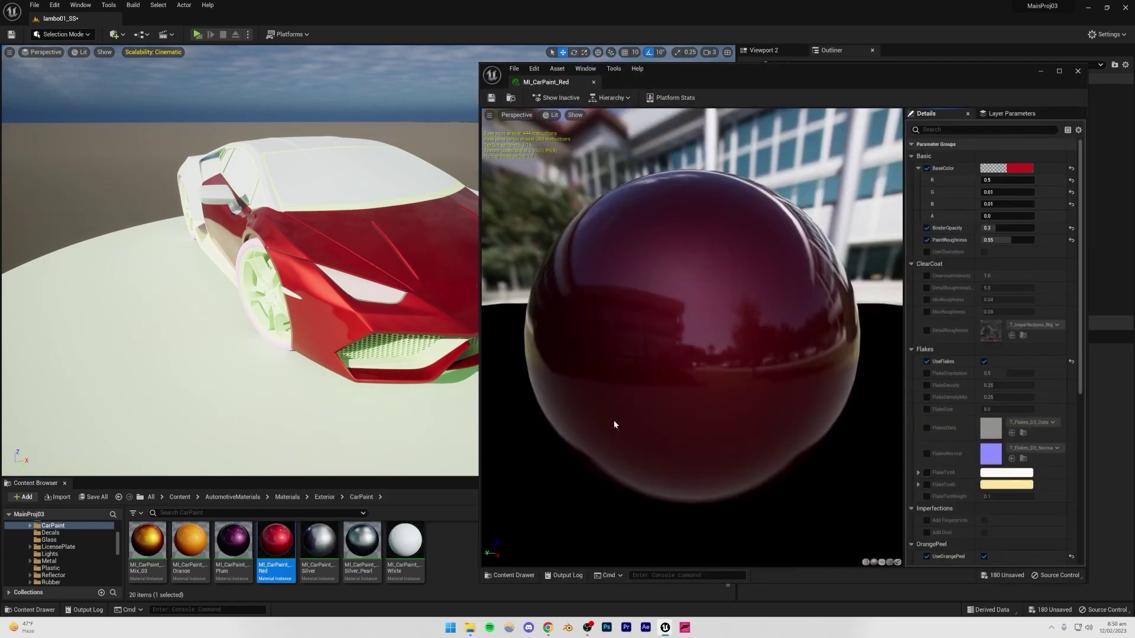
left_click(1019, 170)
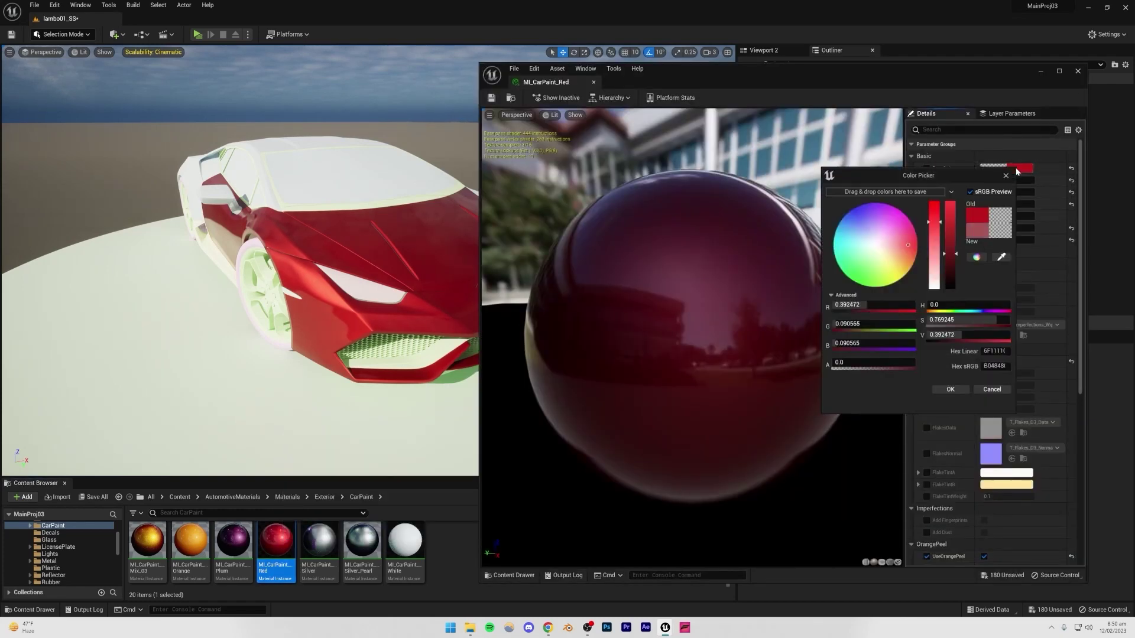
left_click_drag(895, 235, 907, 272)
left_click(989, 392)
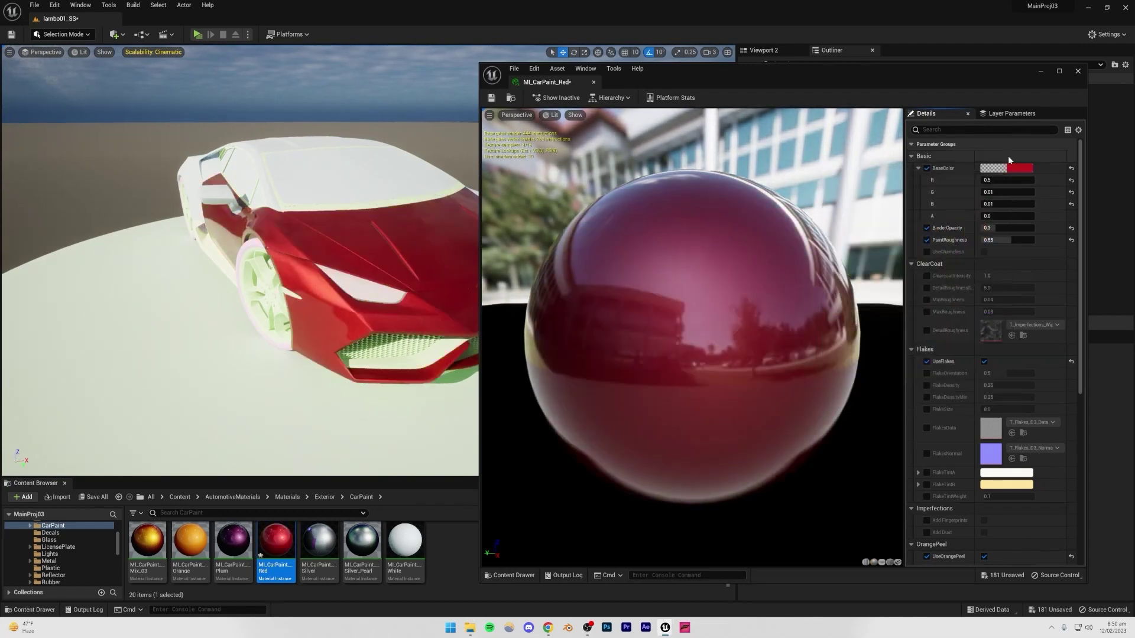
left_click(1078, 71)
Apply MI_CarPaint_Red to the remaining side body panels, including the rear fender
scroll(293, 556, "up", 3)
scroll(293, 563, "down", 1)
scroll(293, 563, "down", 1)
mouse_move(292, 564)
left_mouse_down()
mouse_move(254, 255)
mouse_move(378, 272)
mouse_move(307, 525)
mouse_move(281, 560)
left_mouse_up()
right_click_drag(325, 391, 435, 363)
right_click_drag(355, 362, 344, 363)
left_click_drag(268, 561, 274, 317)
right_click_drag(278, 319, 372, 349)
left_click_drag(276, 541, 263, 354)
left_click_drag(276, 541, 441, 362)
right_click_drag(441, 362, 402, 356)
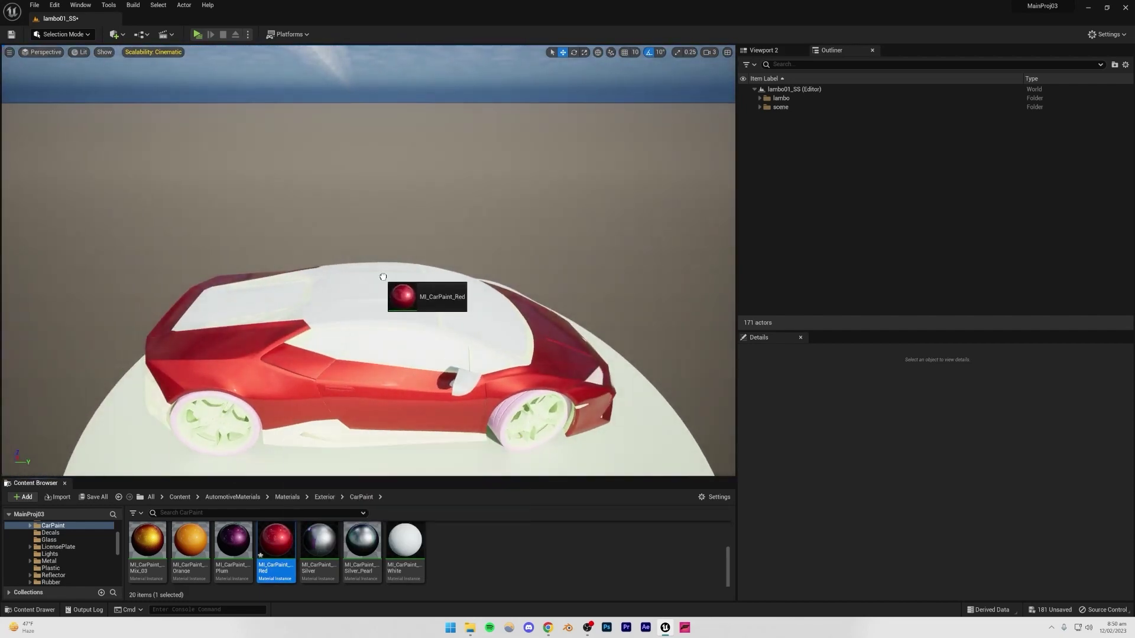
Apply MI_CarPaint_Red to the car's roof
left_click_drag(383, 277, 383, 278)
right_click_drag(383, 277, 380, 255)
key("w")
key("s")
Switch to Chrome, search Google Images for lamborghini huracan and open a photo of the red car as reference
left_click(549, 625)
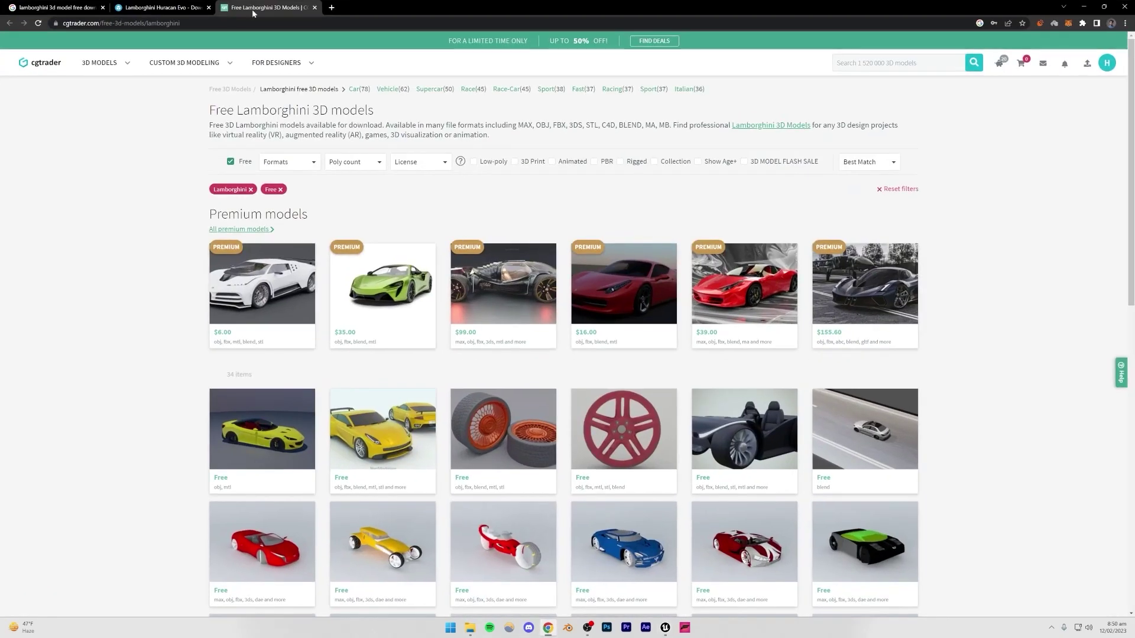
left_click(331, 7)
type("lambo")
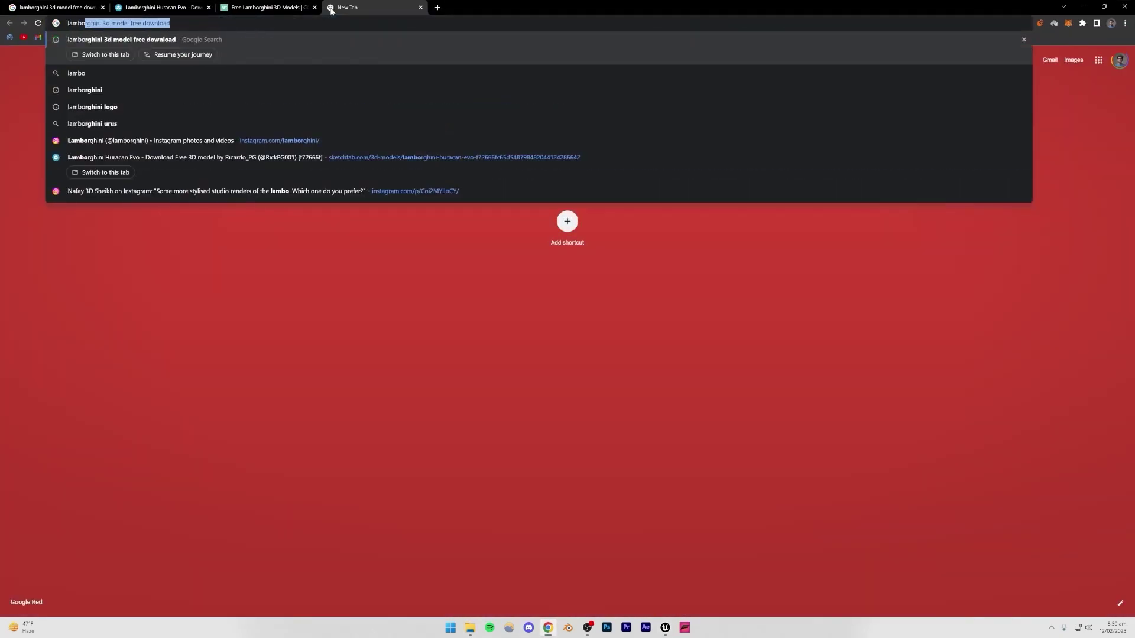
type("rghini huracan")
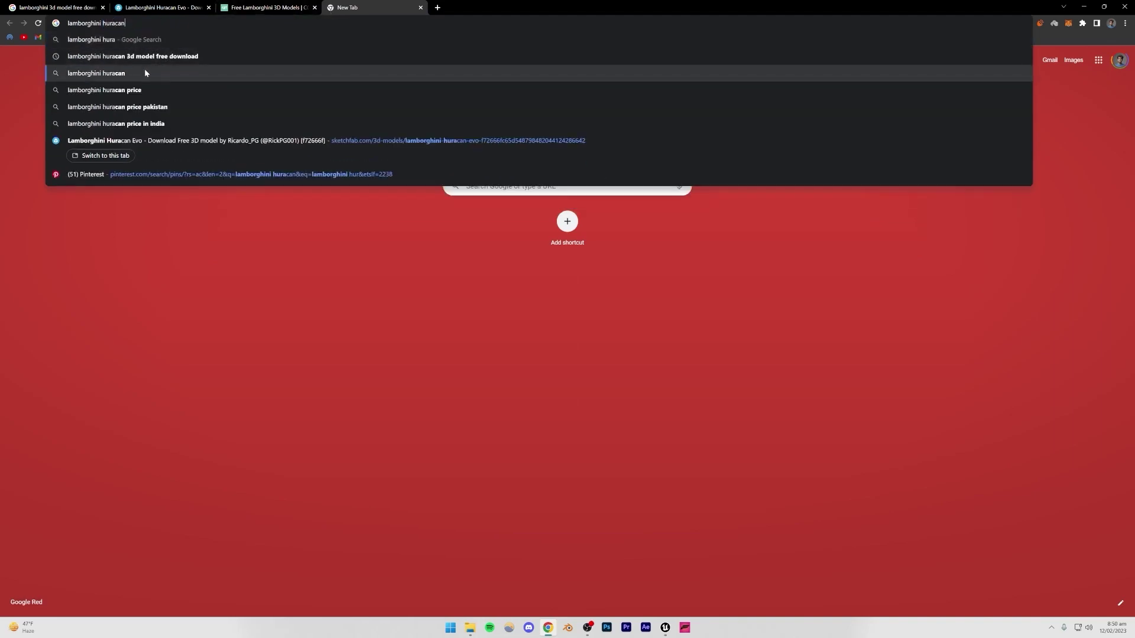
left_click(144, 70)
left_click(155, 77)
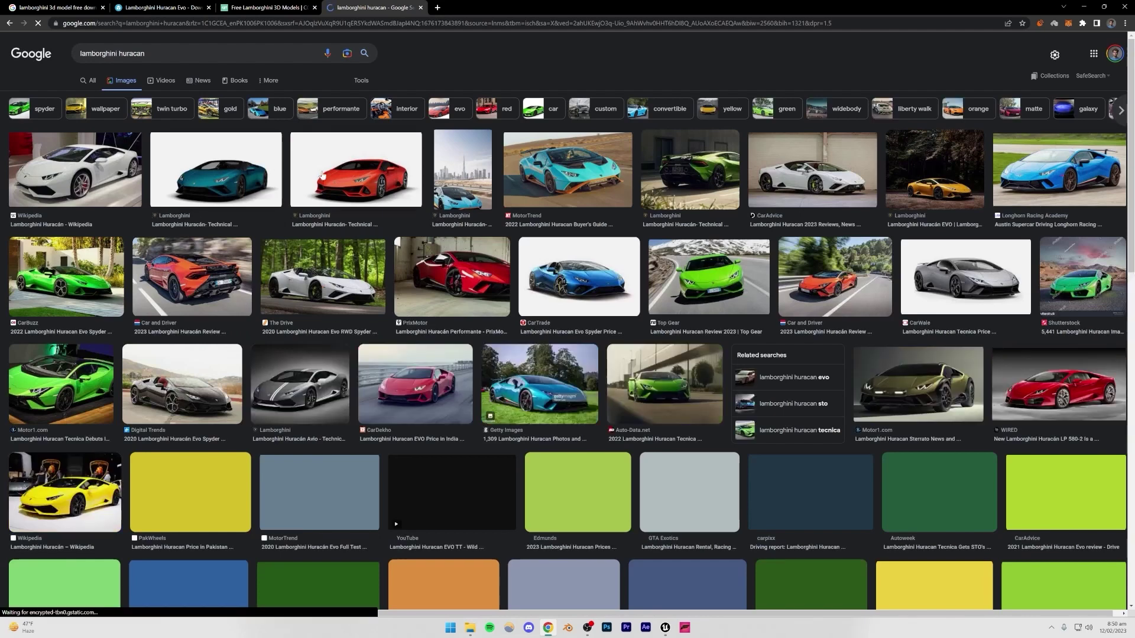
left_click(323, 175)
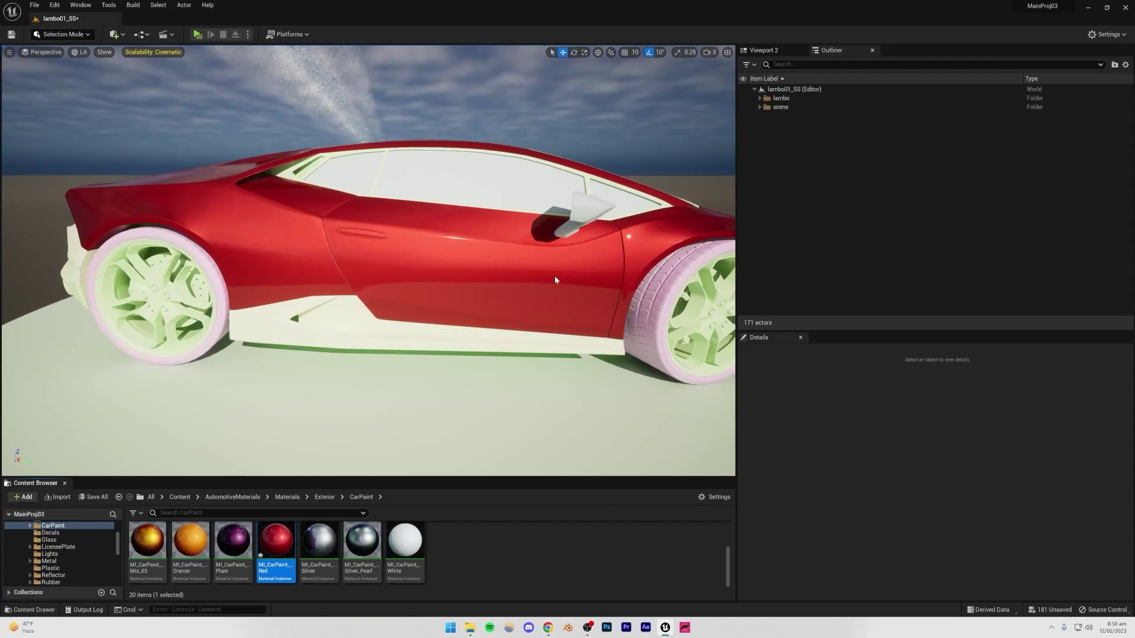
Return to Unreal Engine, check the side against the reference photo and apply MI_CarPaint_Red to the rear body panels
right_click_drag(554, 275, 597, 71)
right_click_drag(555, 276, 525, 292)
left_click(549, 628)
left_click(550, 629)
left_click_drag(279, 532, 359, 318)
right_click_drag(358, 318, 358, 318)
left_click_drag(275, 543, 327, 344)
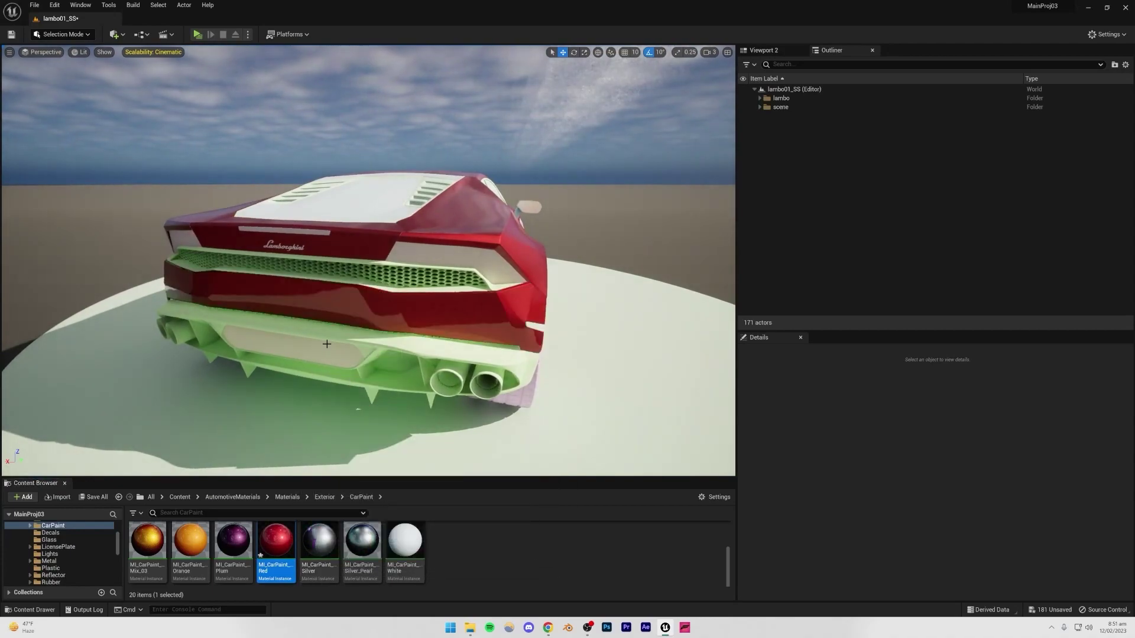
Switch to Chrome, search images for lamborghini huracan back and open the blue Huracán Spyder rear photo
left_click(548, 628)
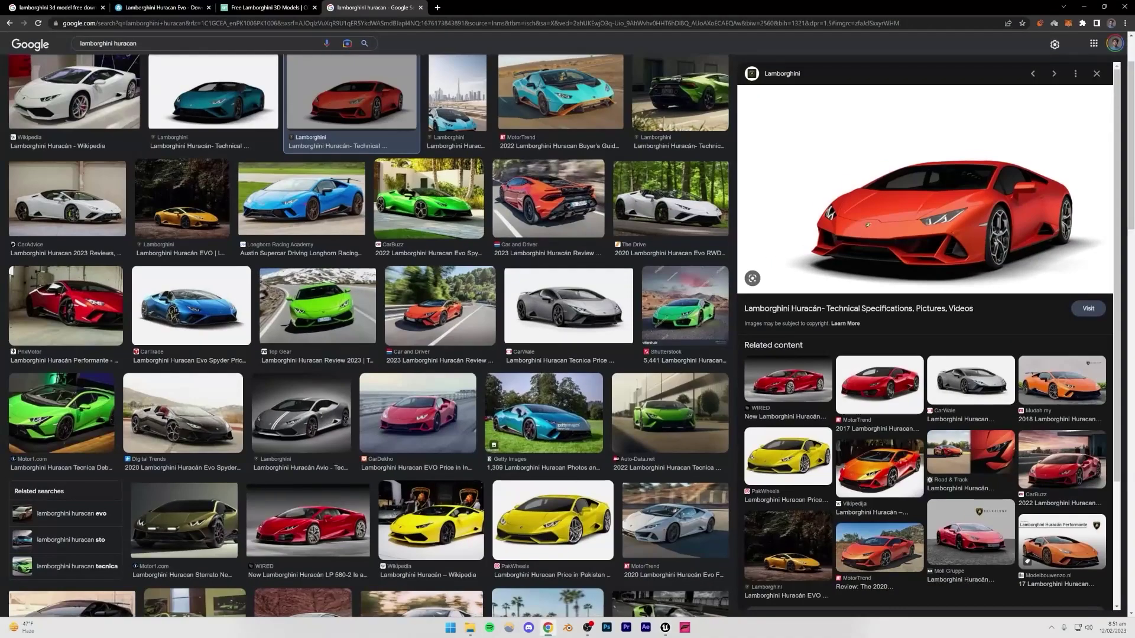
scroll(663, 252, "up", 2)
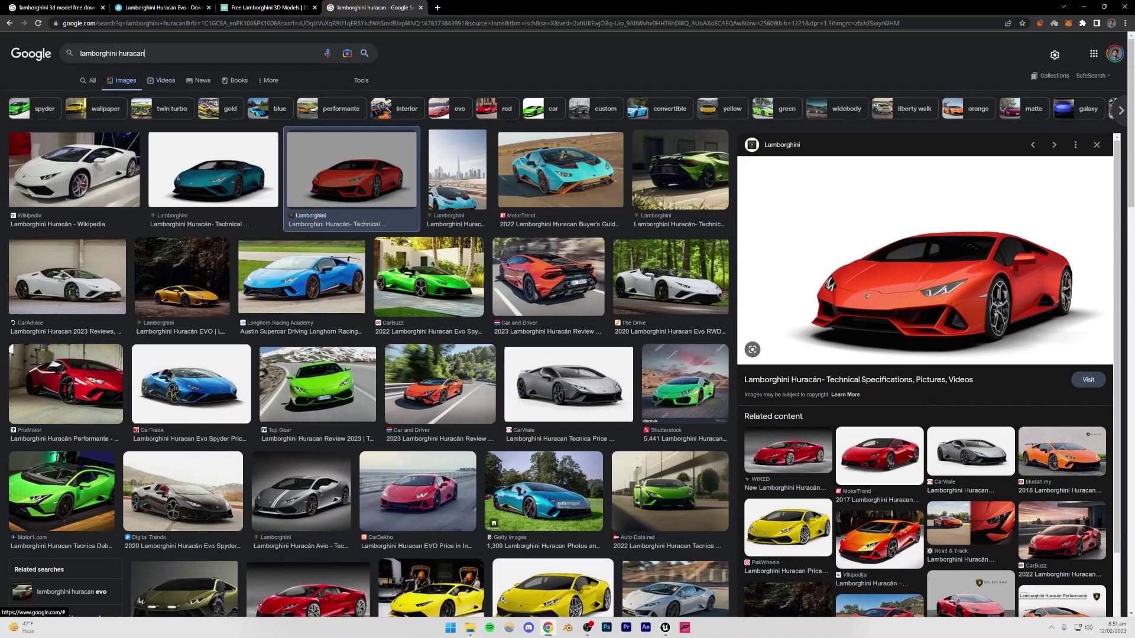
type("back")
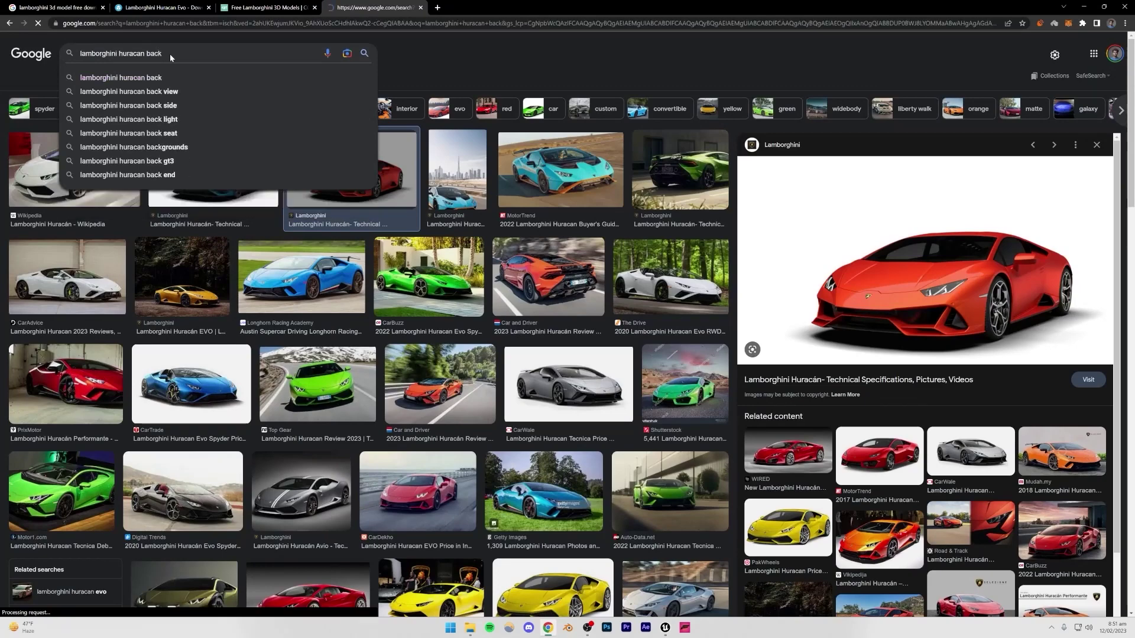
key("Return")
left_click(156, 162)
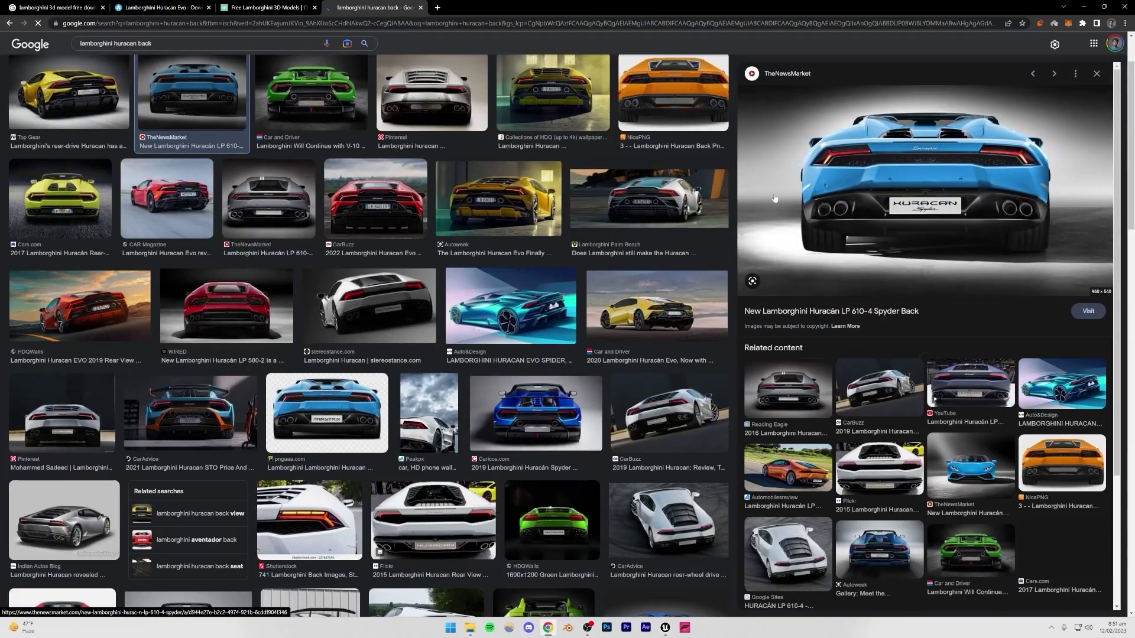
Compare the car's rear bumper and exhaust area in Unreal Engine with the reference photo in Chrome
left_click(660, 632)
left_click_drag(351, 383, 486, 385, "alt")
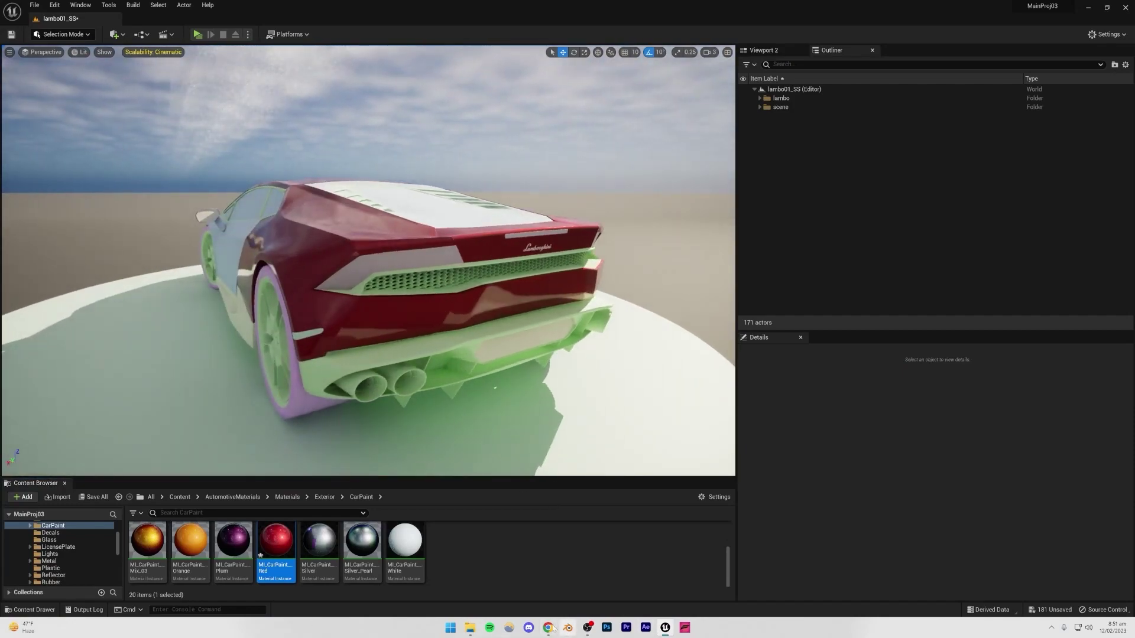
left_click(550, 628)
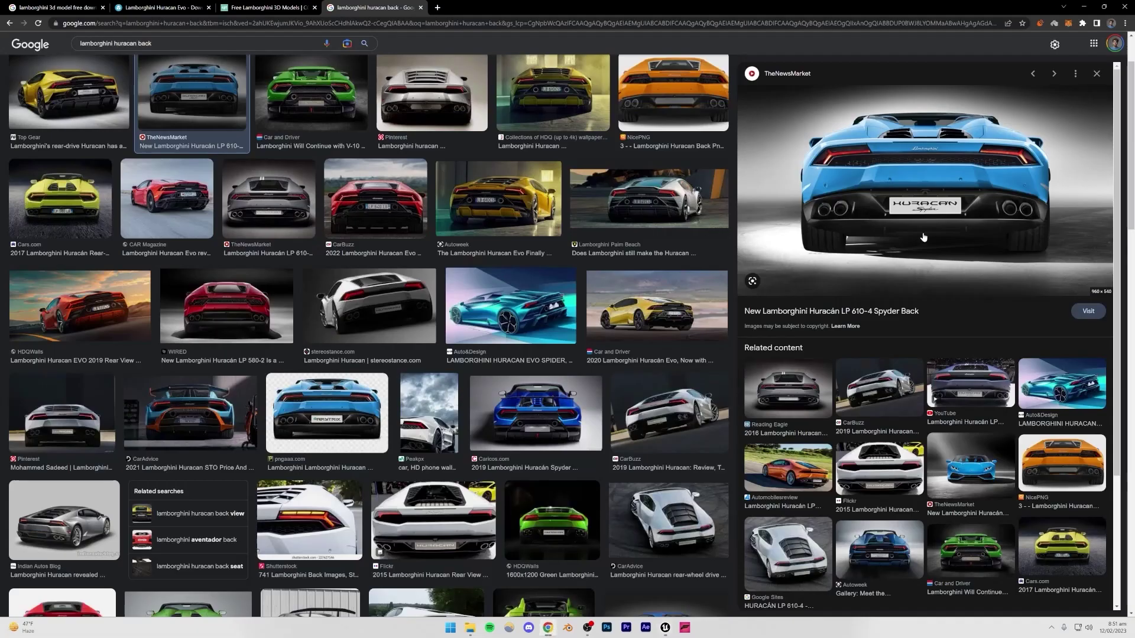
left_click(670, 630)
scroll(367, 525, "up", 2)
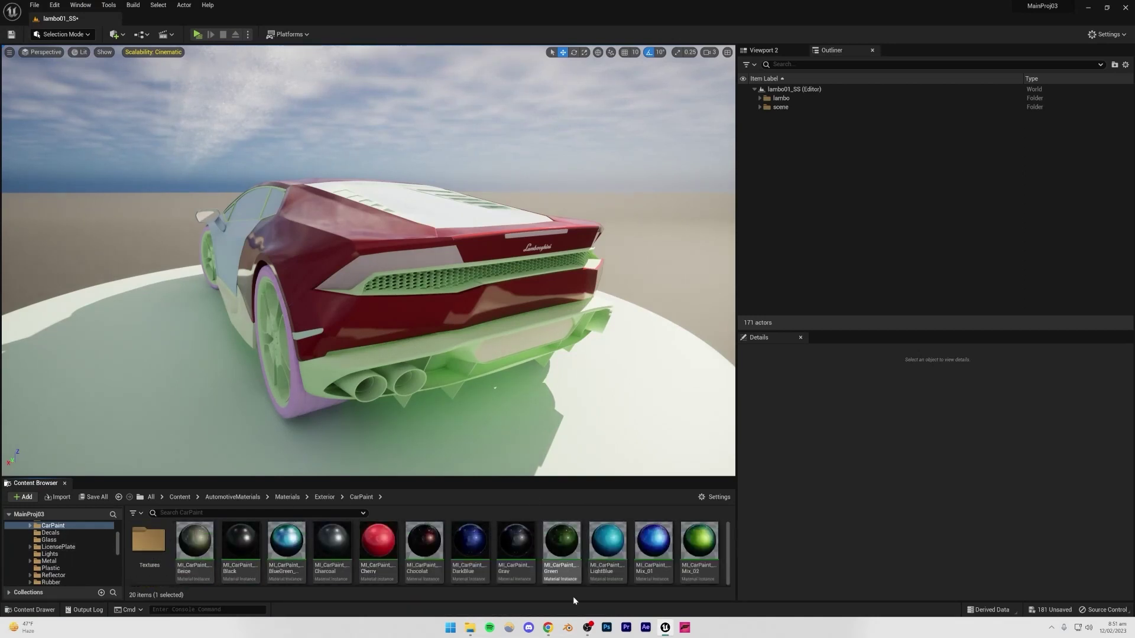
left_click(549, 628)
left_click(549, 628)
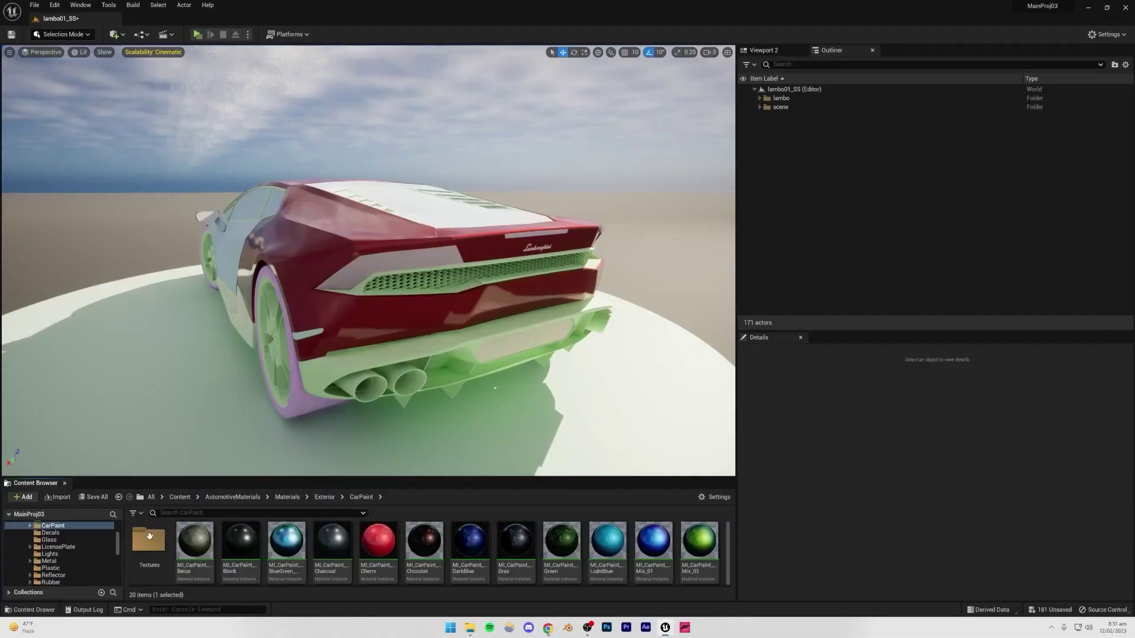
Open the exterior Metal materials folder and apply MI_Metal_Bump_02 to the car's rear diffuser
scroll(55, 553, "down", 1)
left_click(61, 547)
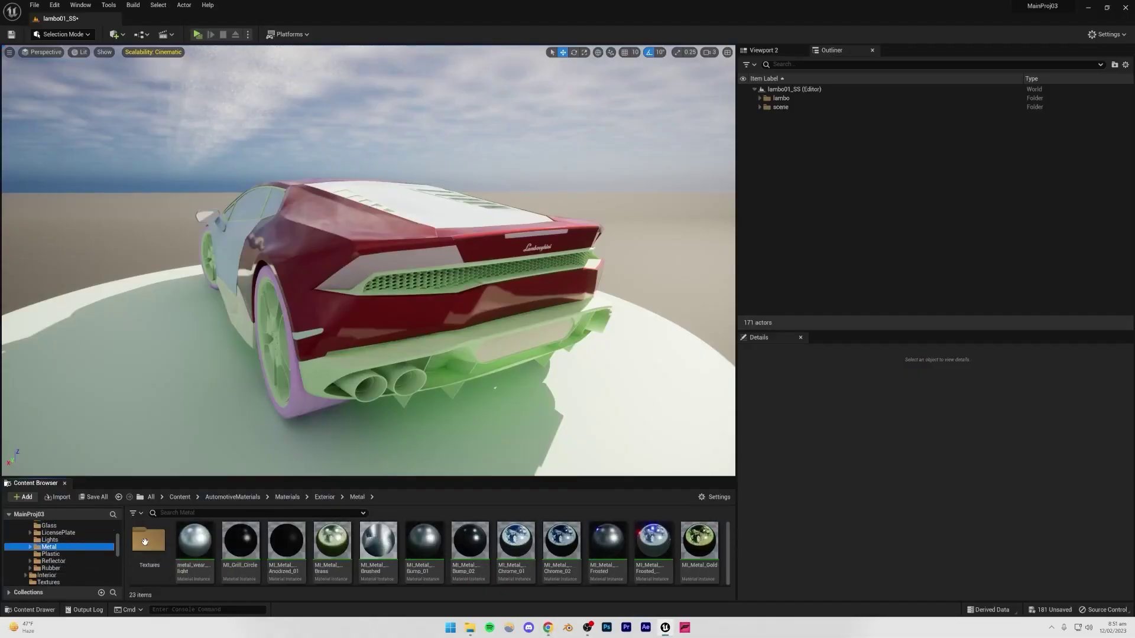
scroll(370, 545, "down", 1)
scroll(403, 547, "up", 1)
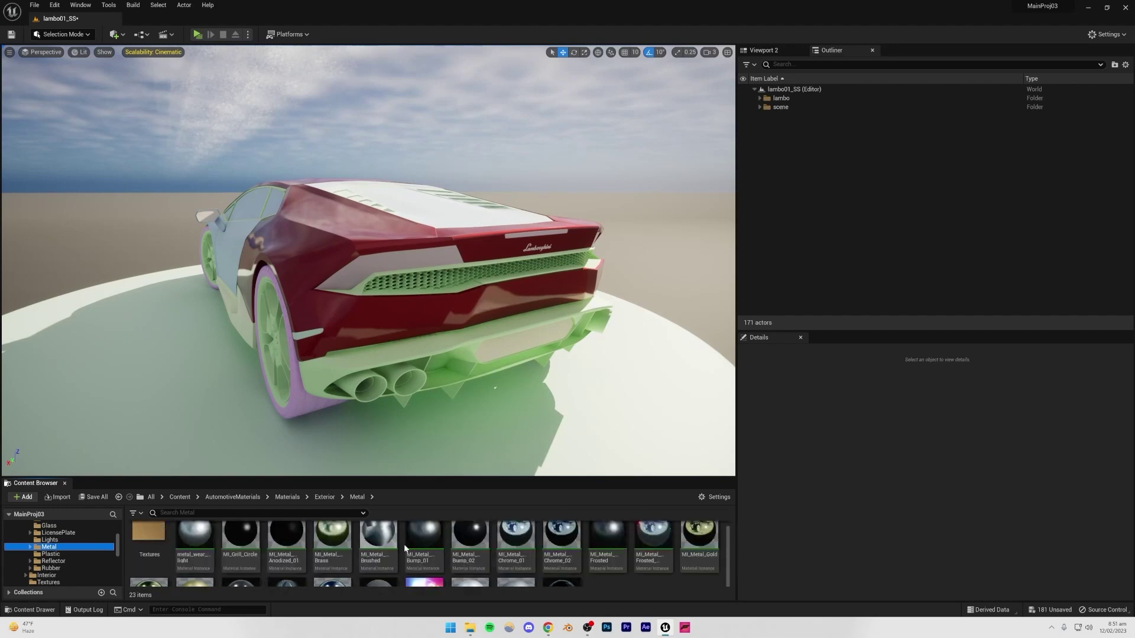
left_click_drag(477, 547, 353, 352)
Inspect the metal finish of the rear diffuser up close around the exhaust pipes
key("d")
mouse_move(353, 351)
right_mouse_down()
mouse_move(325, 343)
mouse_move(308, 319)
mouse_move(349, 317)
mouse_move(331, 322)
mouse_move(343, 349)
mouse_move(295, 343)
mouse_move(354, 331)
mouse_move(349, 319)
mouse_move(355, 361)
right_mouse_up()
key("w")
key("s")
key("w")
key("s")
key("s")
mouse_move(458, 339)
right_mouse_down()
mouse_move(461, 354)
mouse_move(455, 307)
mouse_move(458, 319)
right_mouse_up()
key("w")
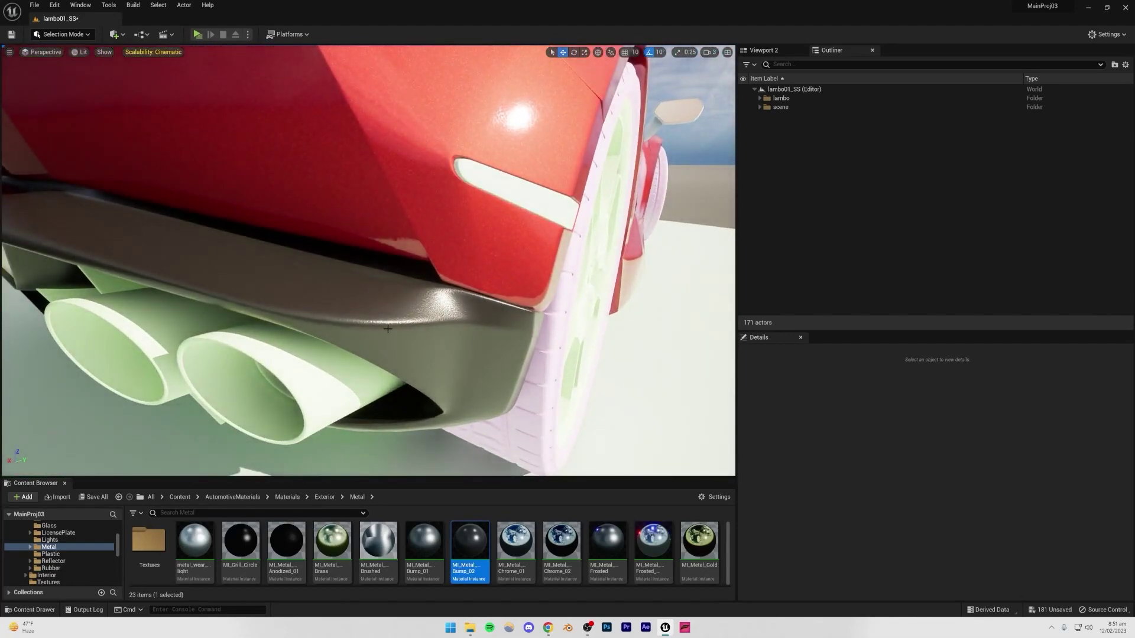
Set the UV Tile U of the MI_Metal_Bump_02 material instance to 30, close its editor and save the level
key("s")
mouse_move(361, 306)
right_mouse_down()
mouse_move(378, 308)
mouse_move(370, 316)
right_mouse_up()
key("a")
key("s")
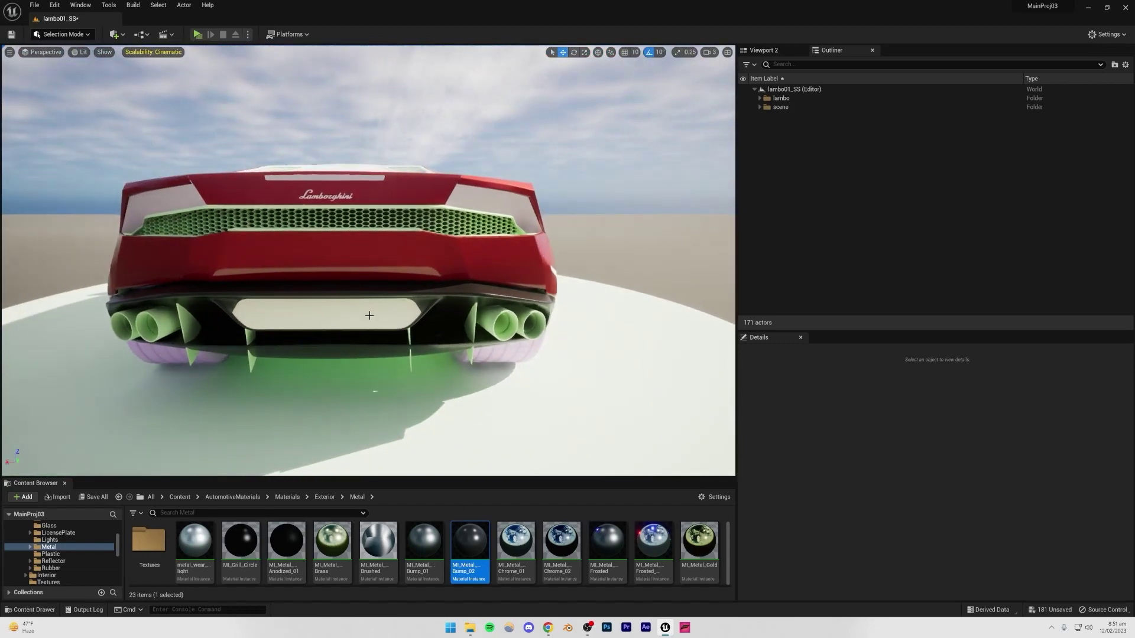
double_click(463, 550)
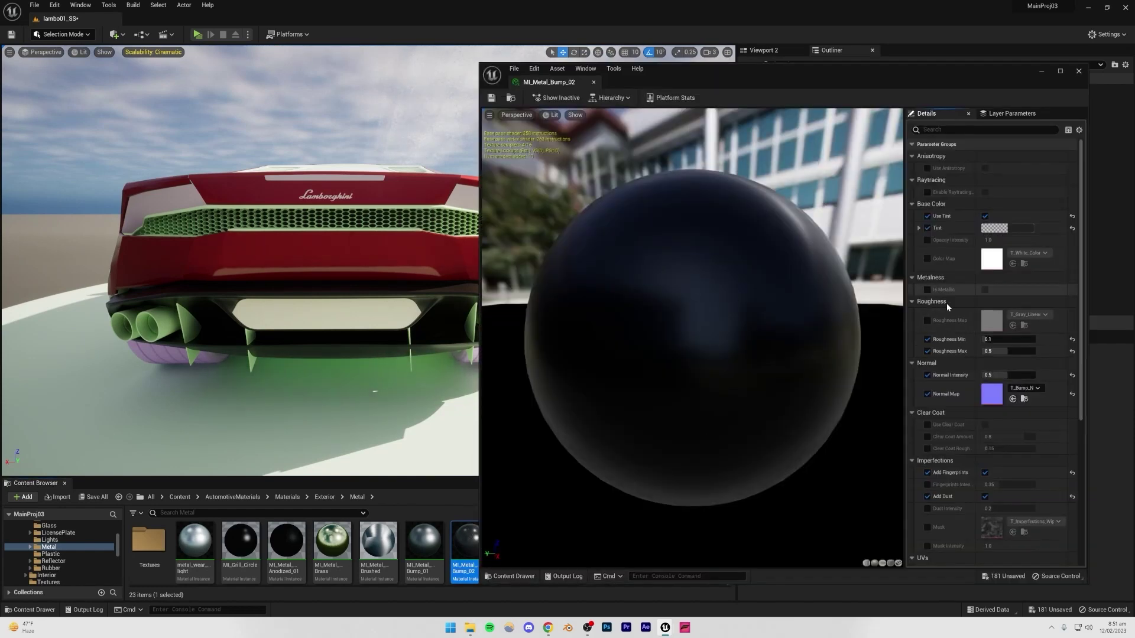
scroll(953, 301, "down", 5)
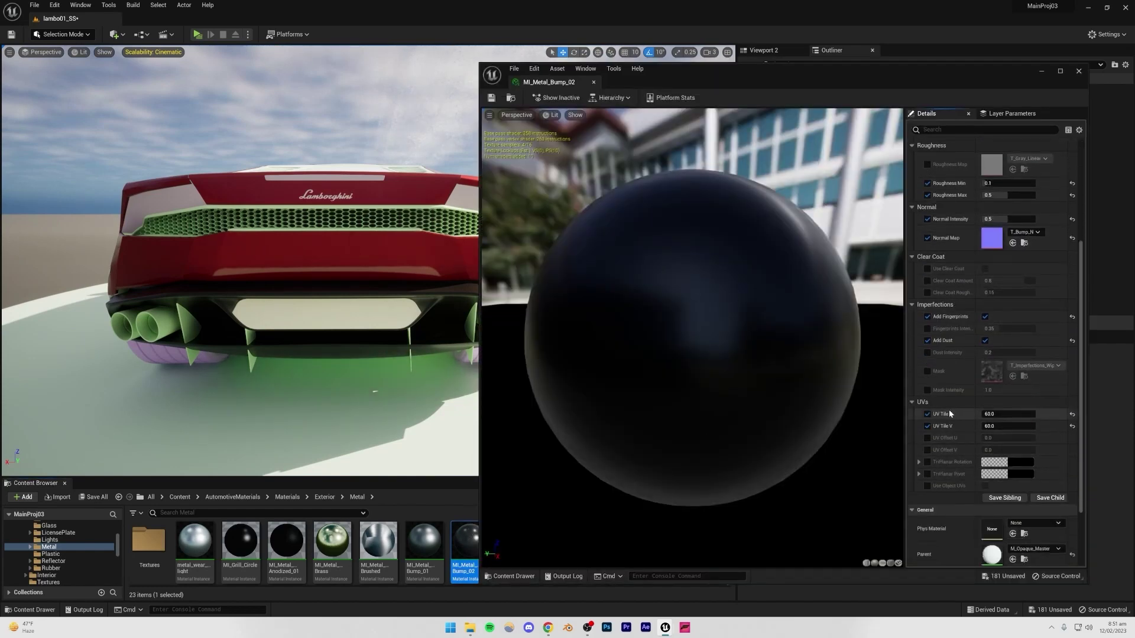
right_click_drag(248, 284, 172, 296)
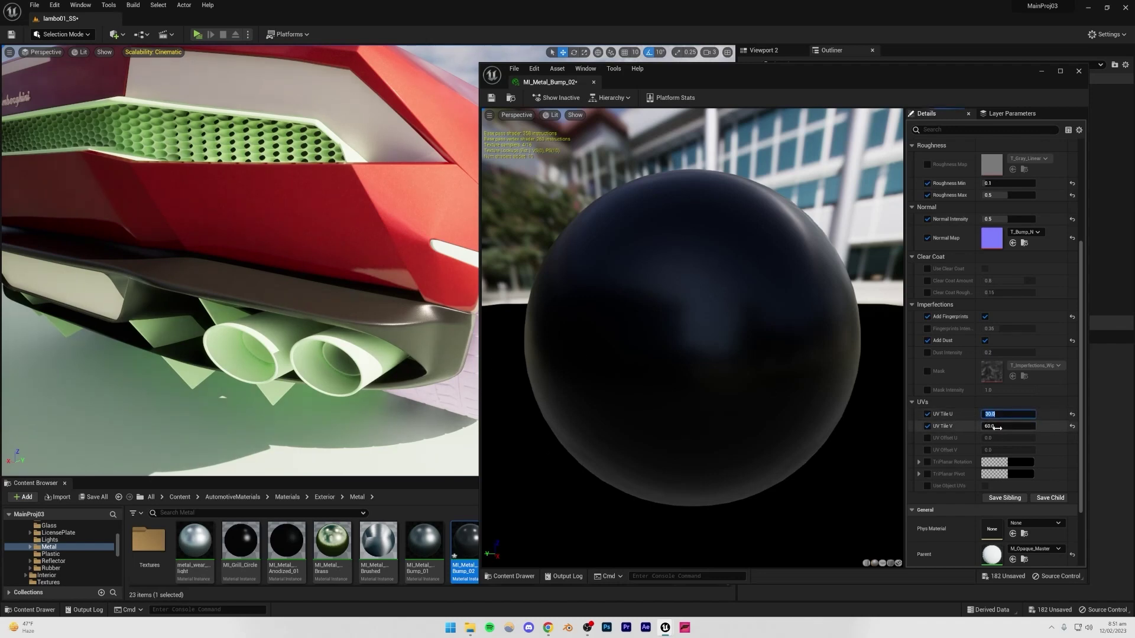
mouse_move(350, 388)
right_mouse_down()
mouse_move(331, 379)
mouse_move(340, 408)
mouse_move(346, 378)
mouse_move(343, 388)
mouse_move(378, 375)
mouse_move(348, 379)
right_mouse_up()
left_click(1078, 71)
key("ctrl+s")
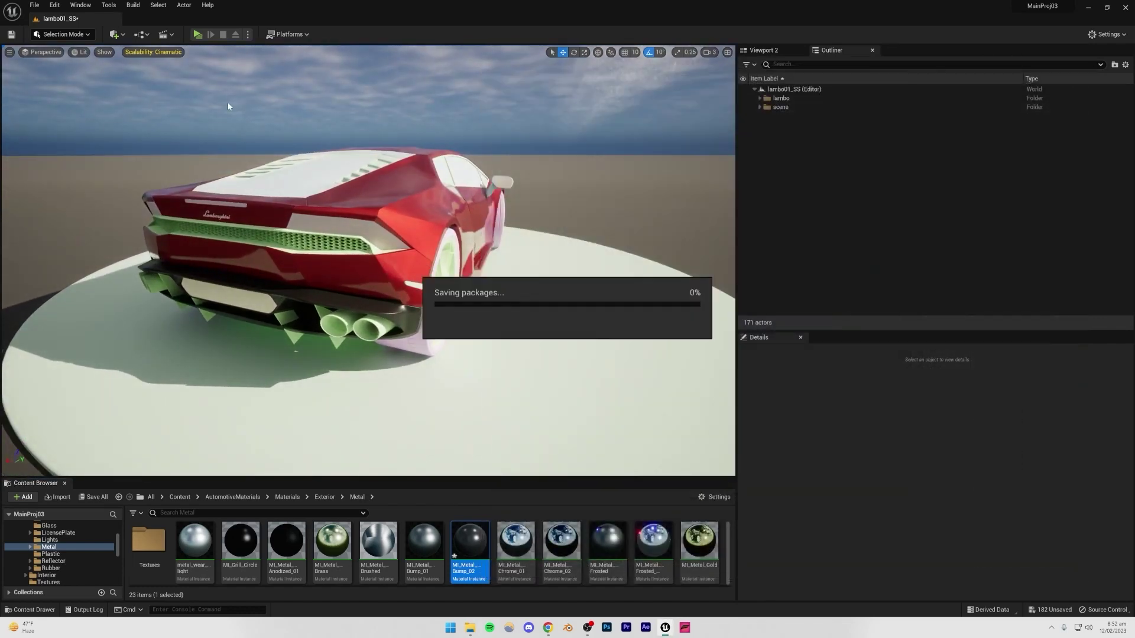
Apply MI_Metal_Bump_02 to the car's rear grille mesh and the bar along its lower edge
right_click_drag(212, 101, 225, 96)
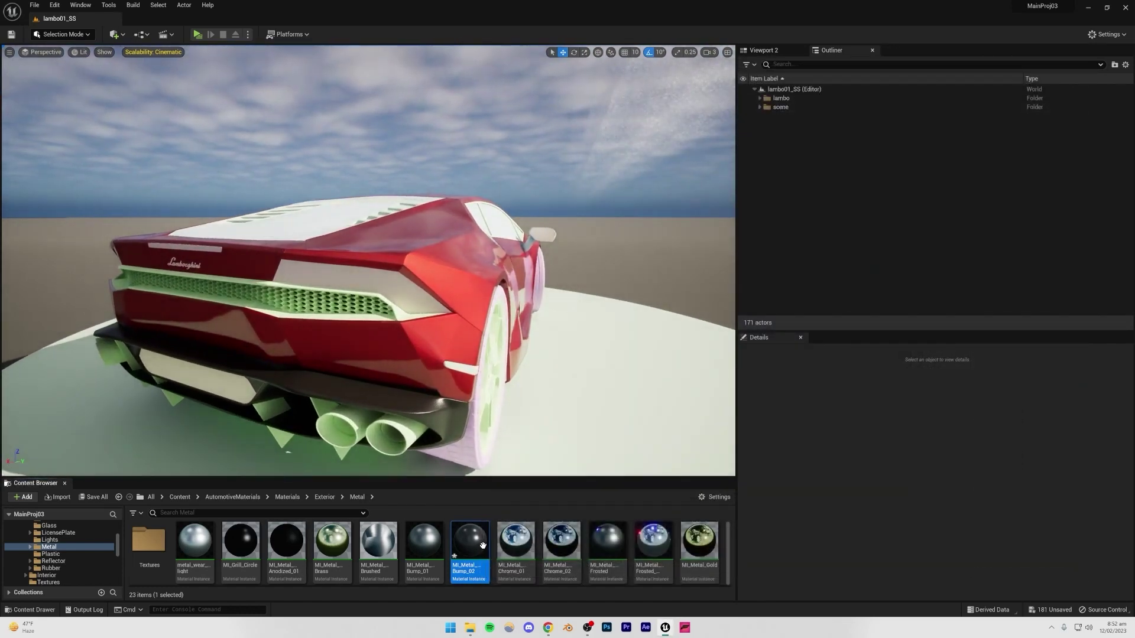
left_click_drag(470, 539, 275, 308)
key("a")
right_click_drag(274, 309, 337, 301)
key("w")
left_click_drag(466, 545, 336, 348)
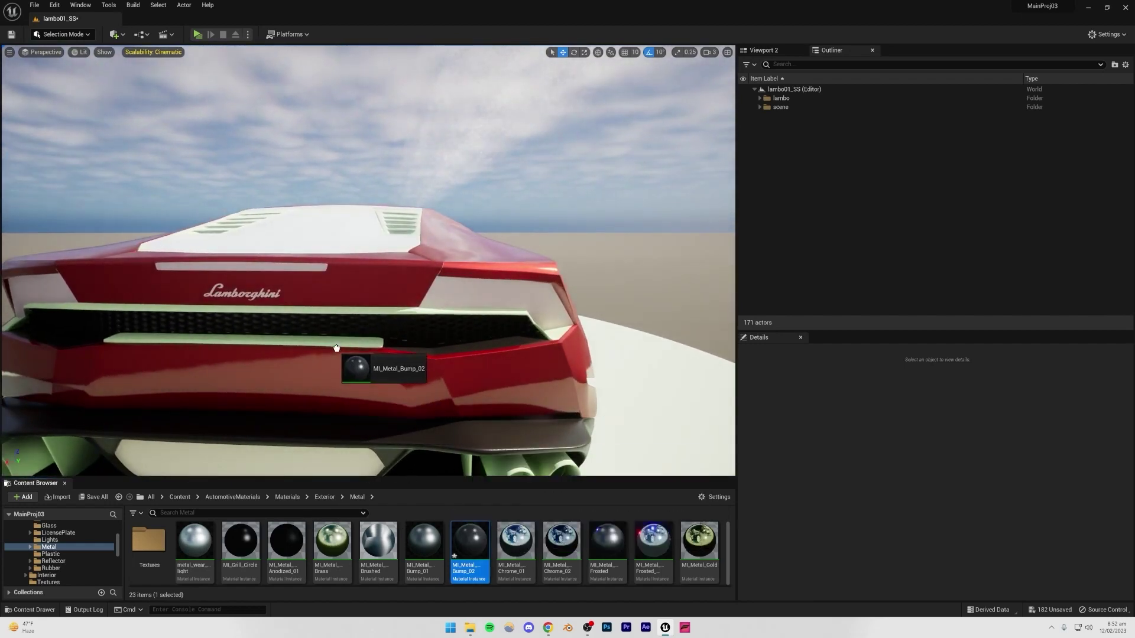
left_click_drag(398, 313, 397, 312)
left_click(398, 312)
key("Escape")
Apply MI_Metal_Bump_02 to the remaining unpainted frame trim around the rear grille
key("s")
key("d")
mouse_move(398, 312)
right_mouse_down()
mouse_move(383, 308)
mouse_move(374, 336)
mouse_move(378, 309)
right_mouse_up()
key("a")
key("w")
key("w")
key("s")
left_click_drag(477, 549, 451, 330)
key("s")
right_click_drag(454, 319, 404, 340)
key("d")
key("w")
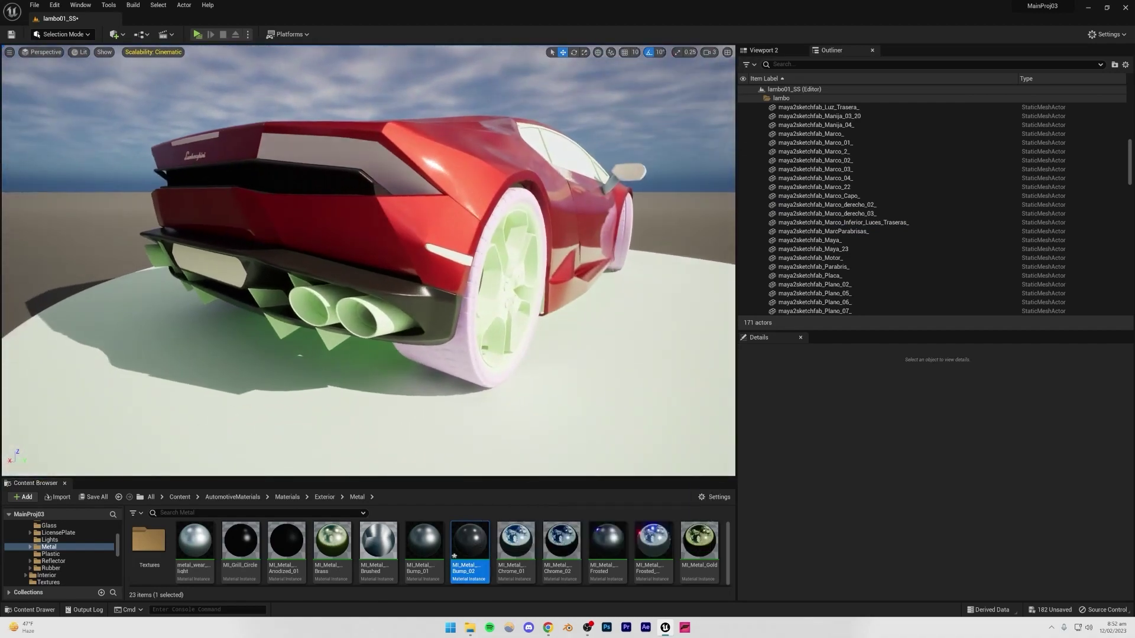
Check the exhausts in the Chrome reference photo and apply MI_Metal_Bump_01 to the exhaust pipes on both sides of the car
left_click(551, 630)
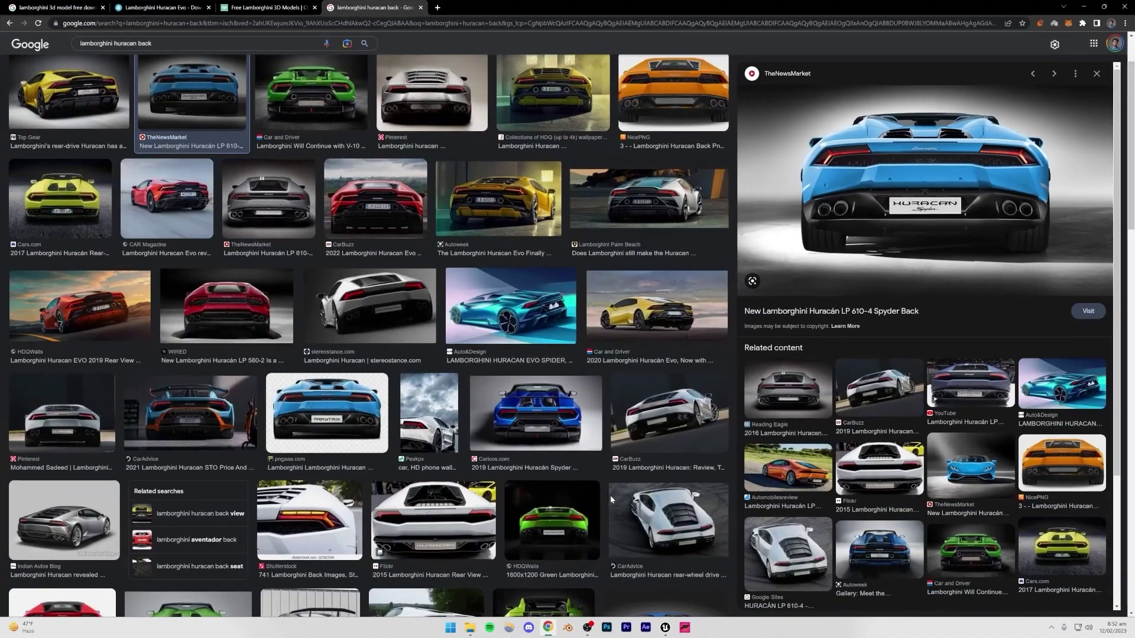
left_click(665, 628)
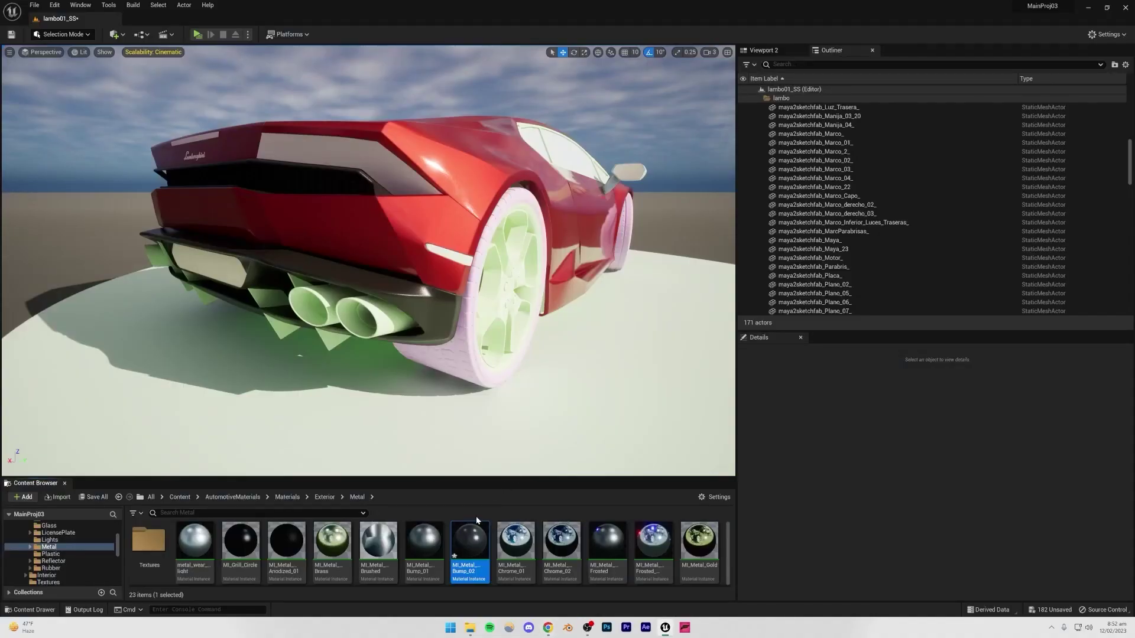
left_click_drag(423, 541, 384, 336)
right_click_drag(442, 345, 422, 362)
key("w")
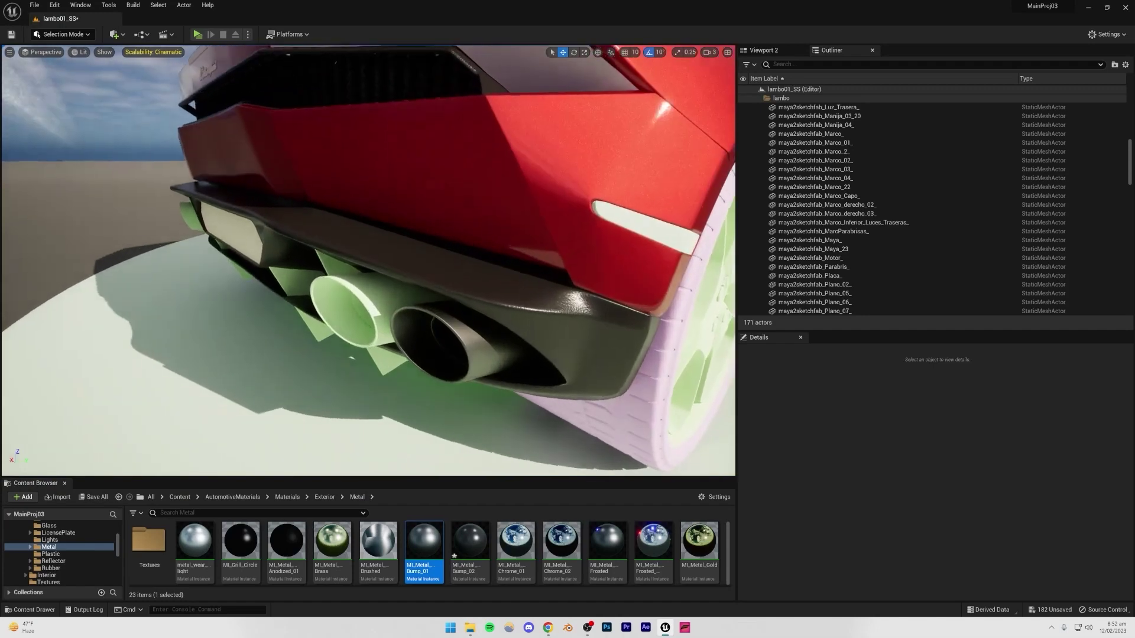
left_click_drag(433, 555, 367, 295)
key("a")
right_click_drag(368, 308, 467, 290)
left_click_drag(422, 553, 497, 340)
right_click_drag(496, 340, 440, 331)
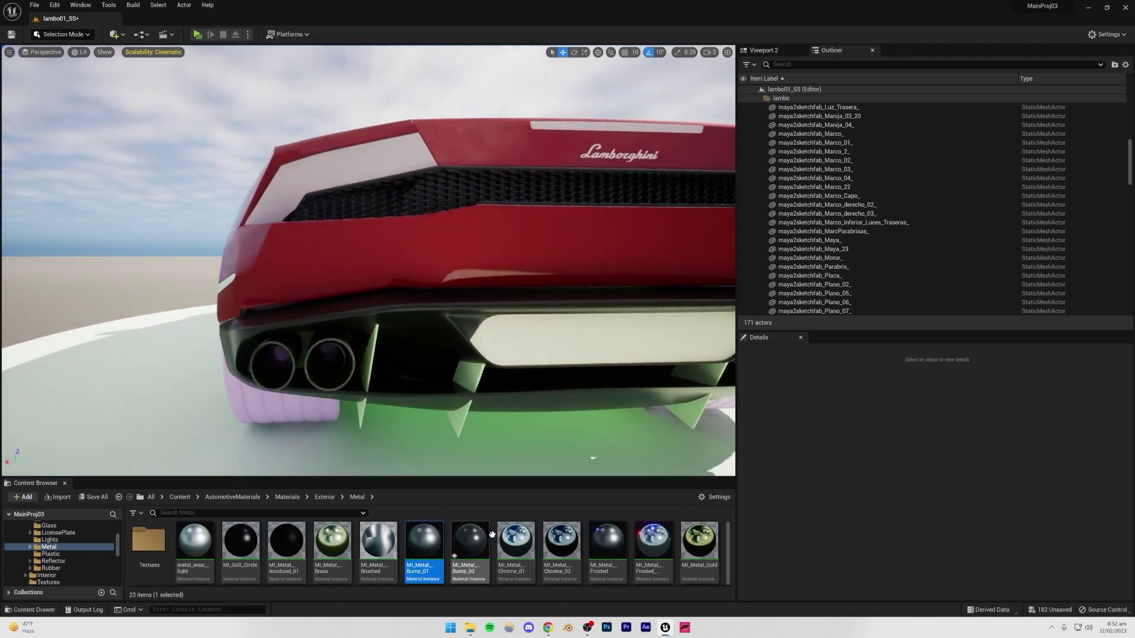
Apply MI_Metal_Bump_01 to the vertical fins of the rear diffuser and save the level
left_click_drag(423, 541, 371, 358)
left_click_drag(444, 550, 464, 397)
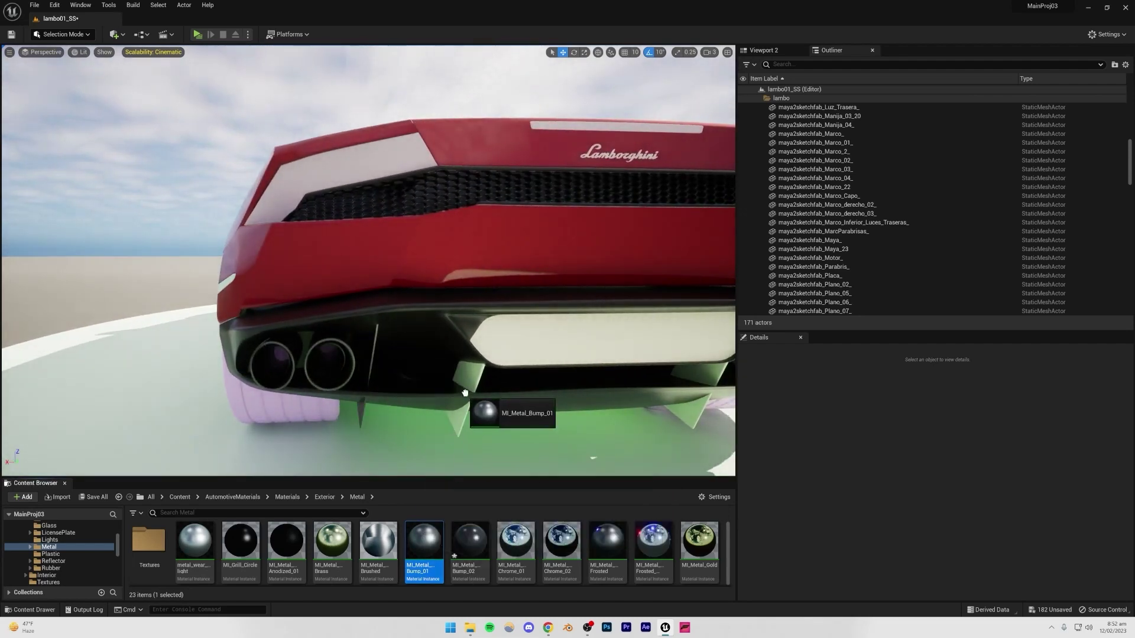
right_click_drag(426, 378, 349, 378)
left_click_drag(424, 544, 306, 390)
left_click_drag(424, 536, 378, 354)
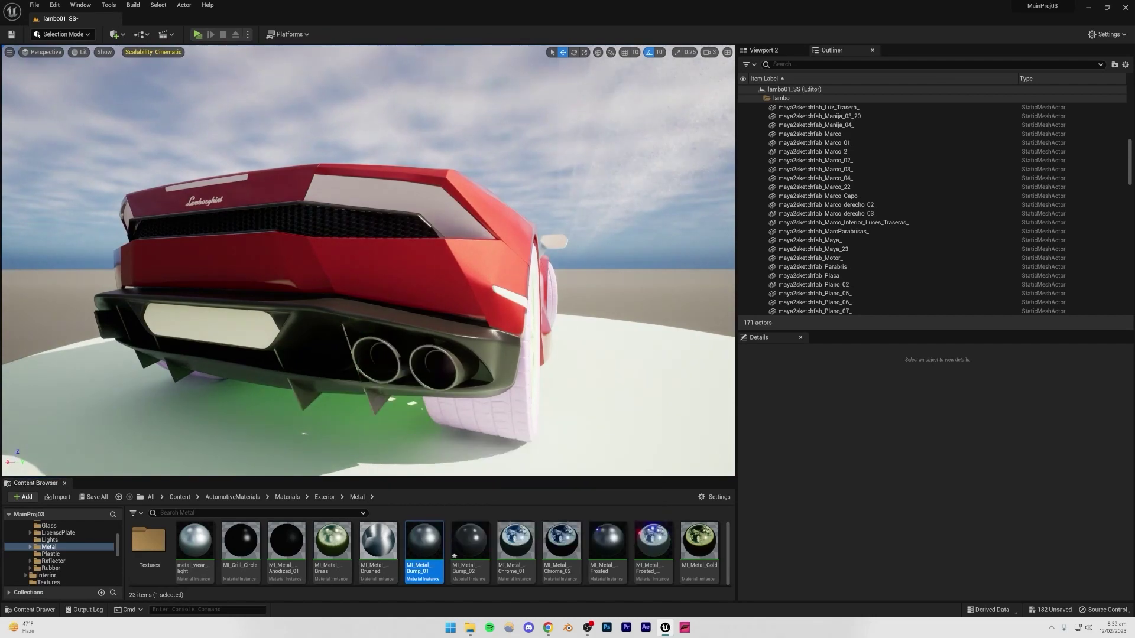
right_click_drag(378, 355, 319, 372)
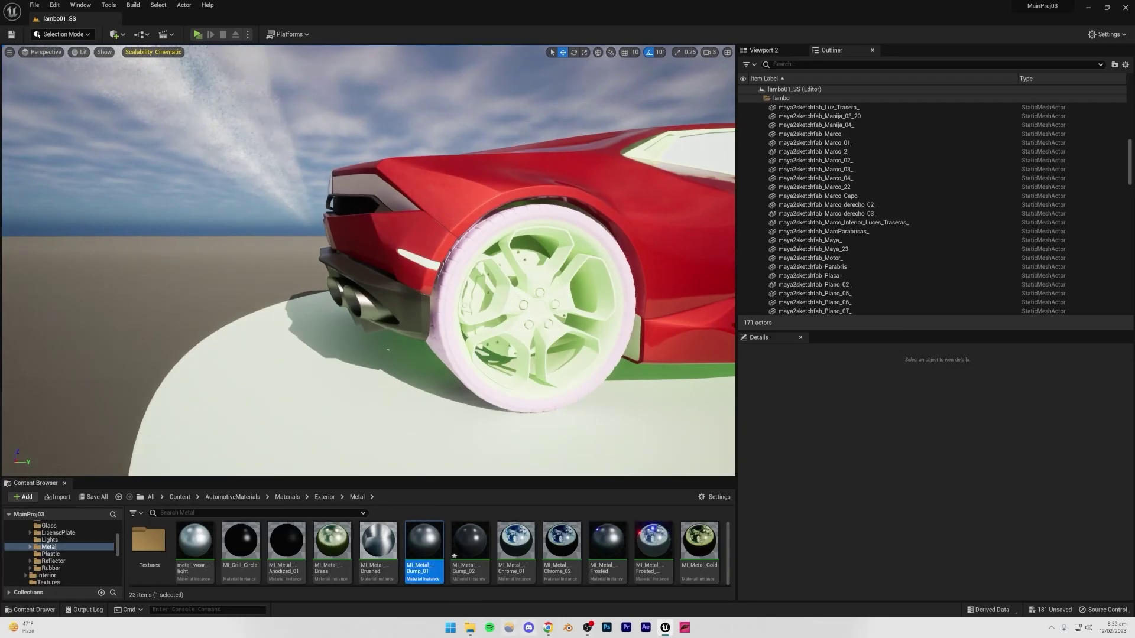
left_click(548, 627)
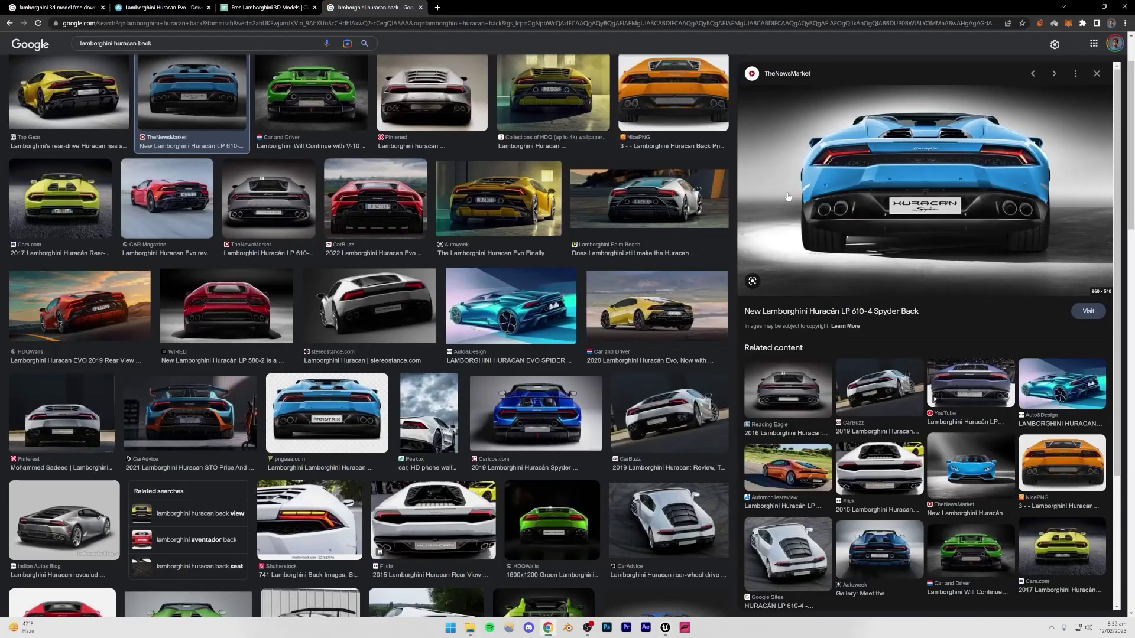
left_click(665, 628)
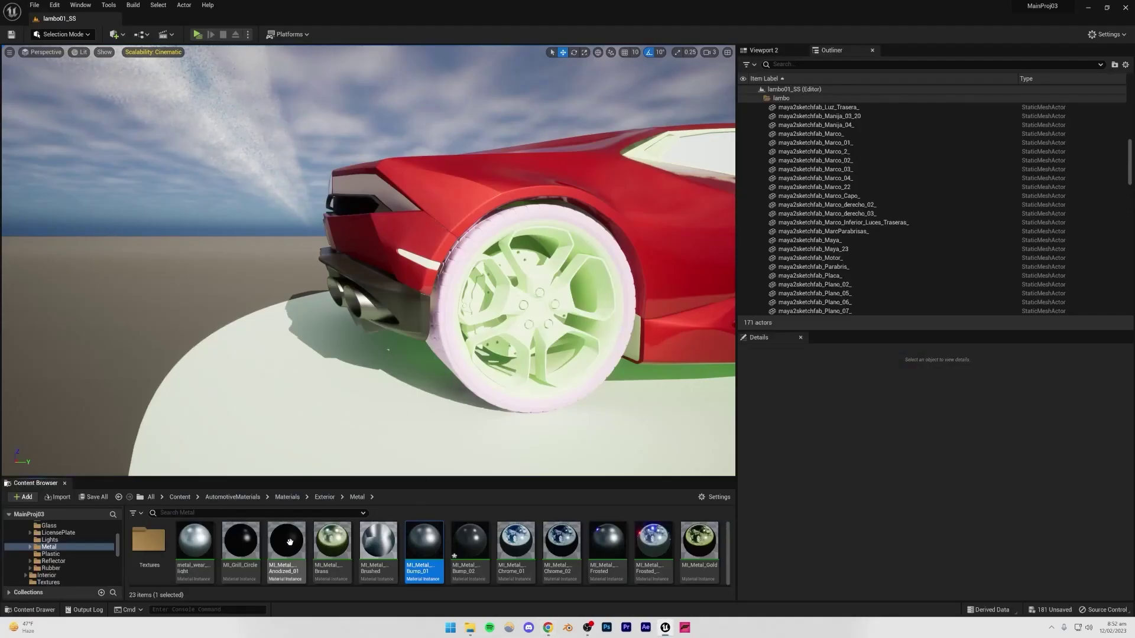
left_click_drag(423, 541, 415, 259)
right_click_drag(415, 259, 656, 257)
left_click_drag(421, 548, 338, 275)
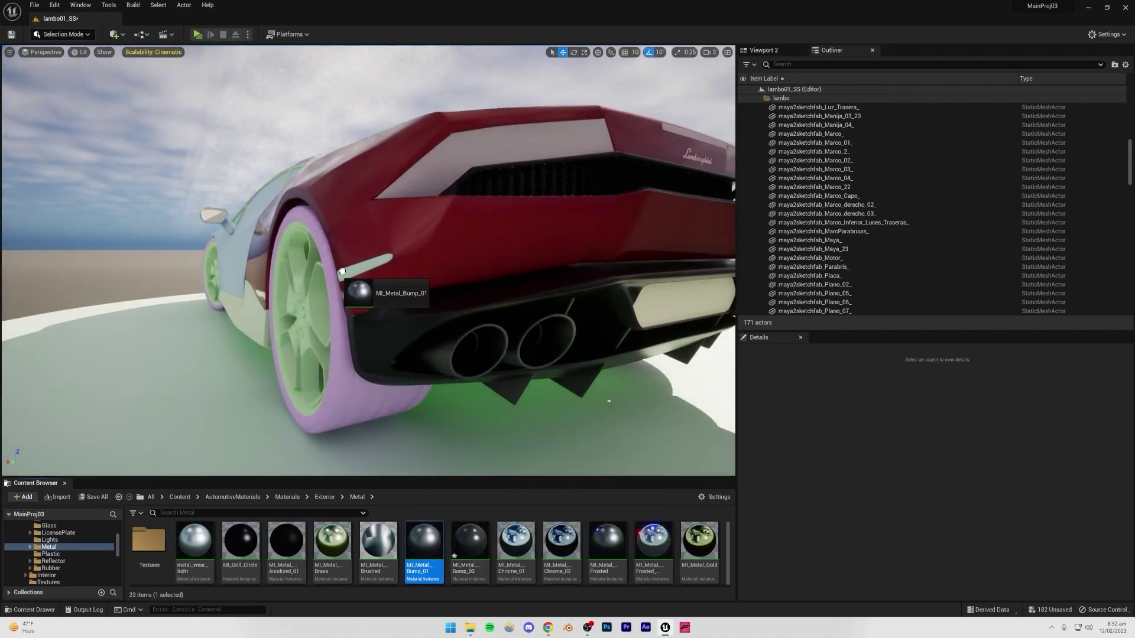
Open the exterior CarPaint folder and apply MI_CarPaint_Red to the unpainted door, front fender and side mirror
right_click_drag(355, 260, 390, 271)
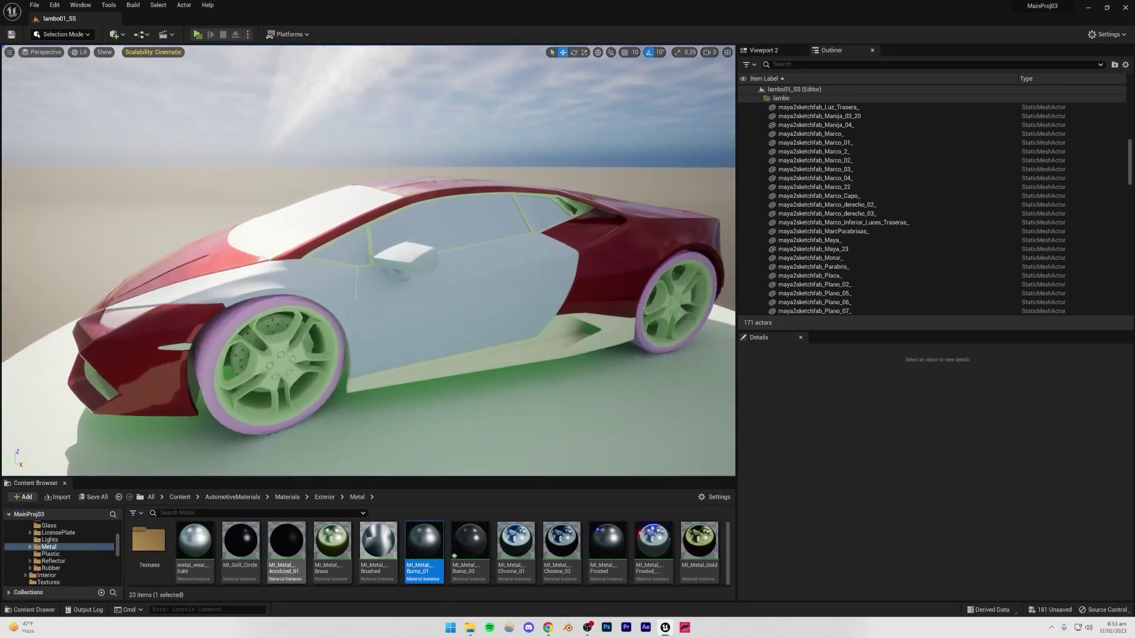
left_click(58, 554)
scroll(393, 545, "down", 3)
left_click(281, 543)
left_click_drag(281, 543, 412, 315)
left_click_drag(278, 525, 299, 288)
right_click_drag(322, 413, 407, 406)
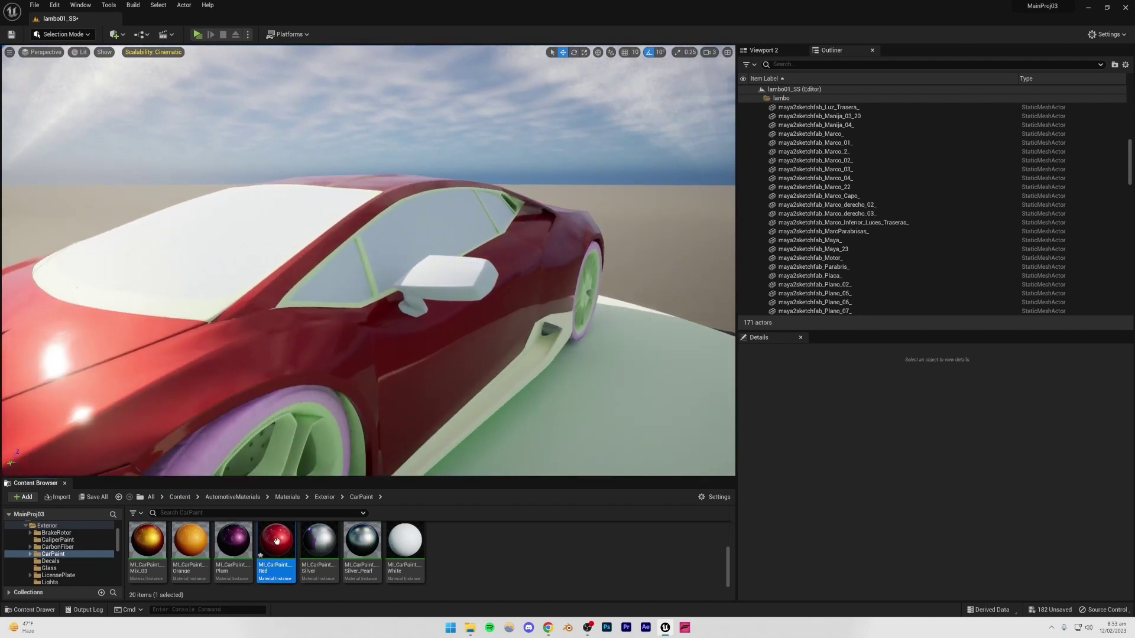
left_click_drag(421, 286, 421, 287)
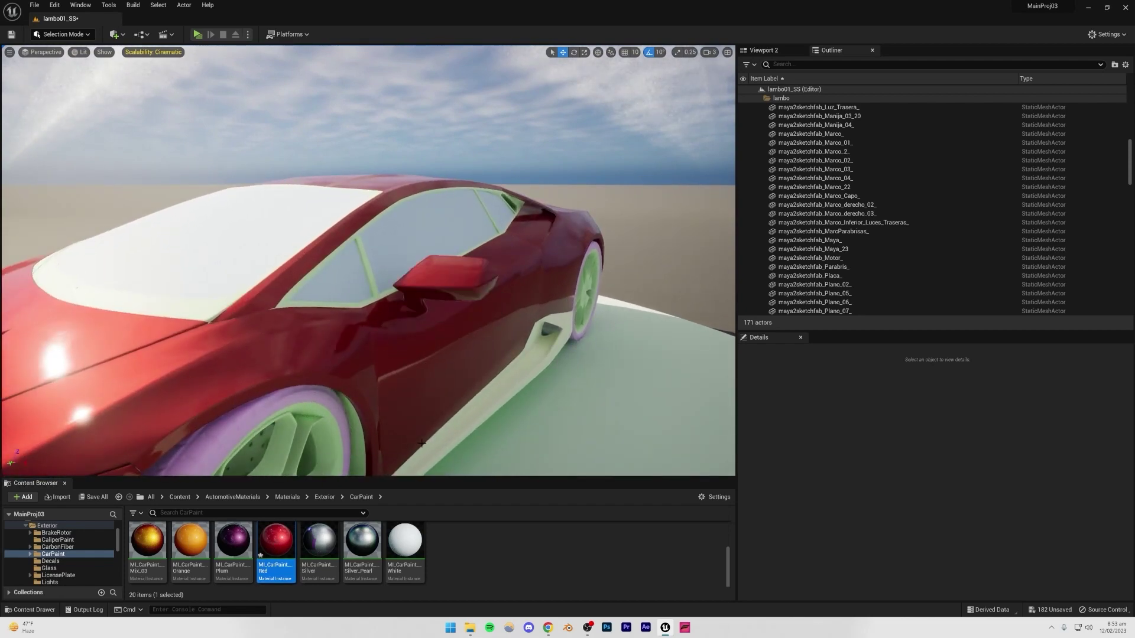
Check the Chrome reference photo, apply MI_CarPaint_Red to the car's other side mirror and save the level
left_click(548, 628)
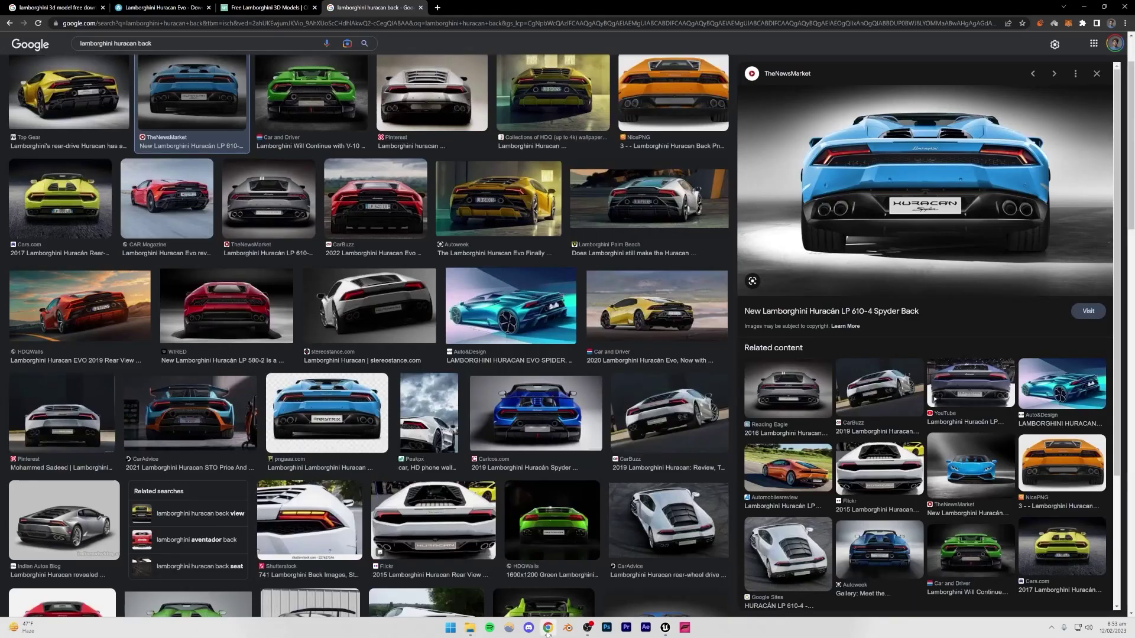
left_click(548, 632)
key("a")
right_click_drag(477, 378, 568, 382)
left_click_drag(285, 539, 335, 327)
key("ctrl+s")
key("d")
right_click_drag(334, 327, 295, 302)
key("s")
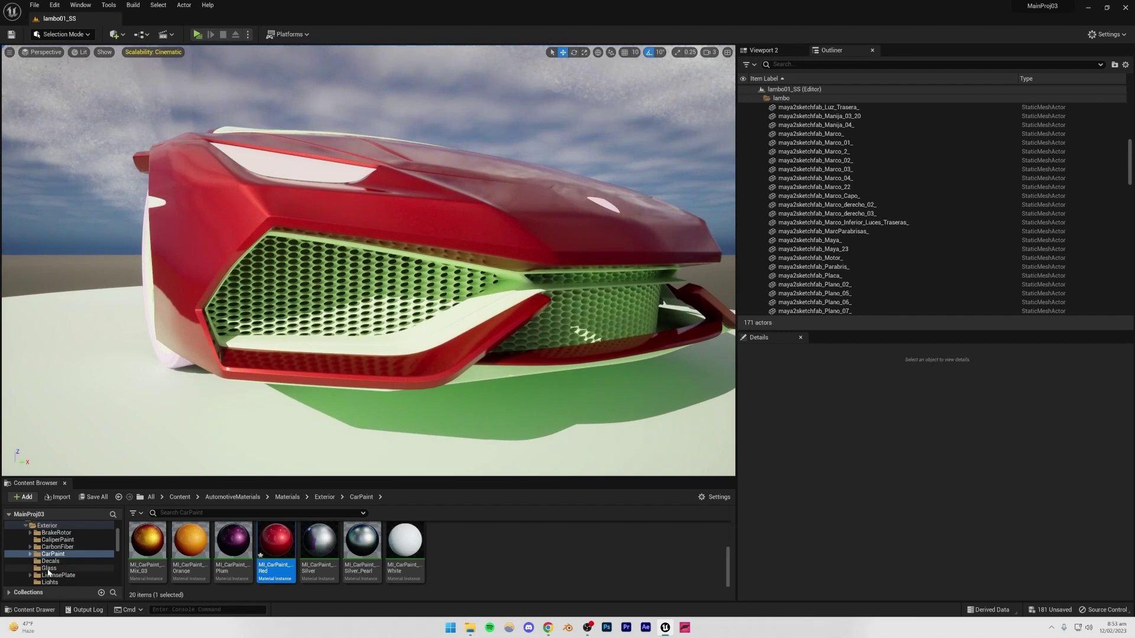
Open the exterior Metal folder and apply MI_Metal_Painted to the trim inside the front bumper intake
scroll(49, 573, "down", 1)
left_click(49, 575)
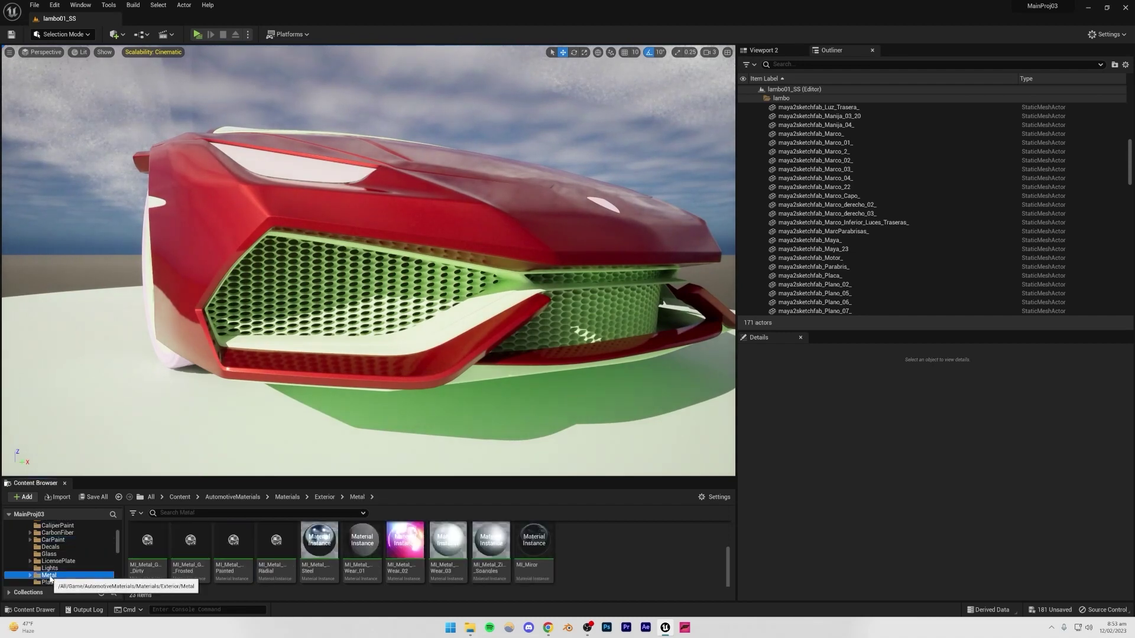
scroll(282, 548, "down", 1)
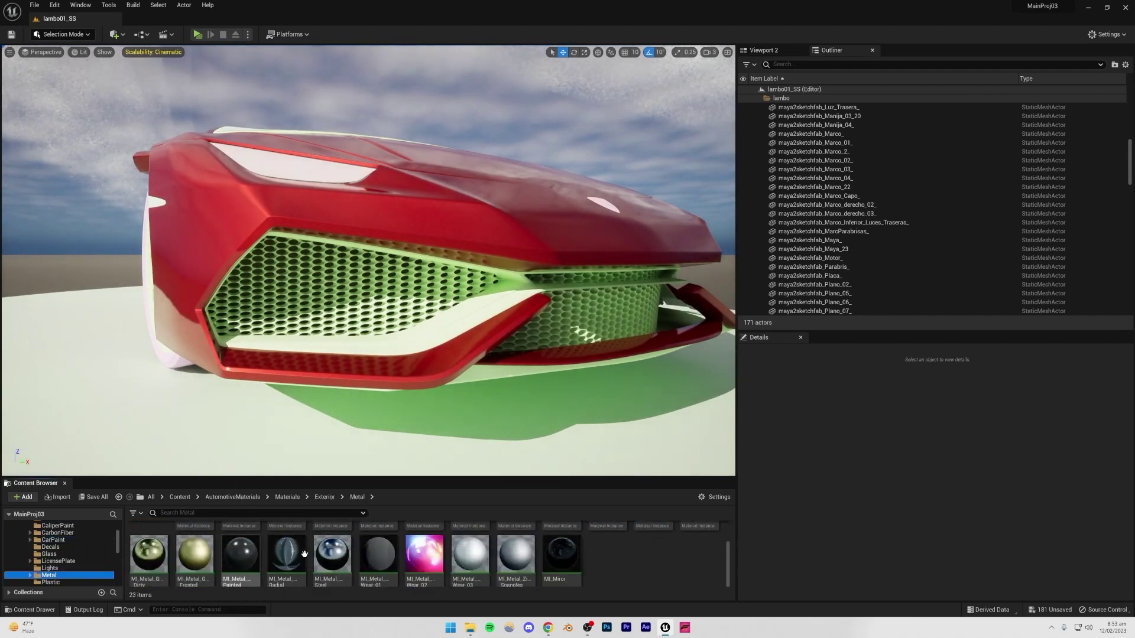
left_click_drag(240, 554, 286, 348)
scroll(466, 566, "up", 1)
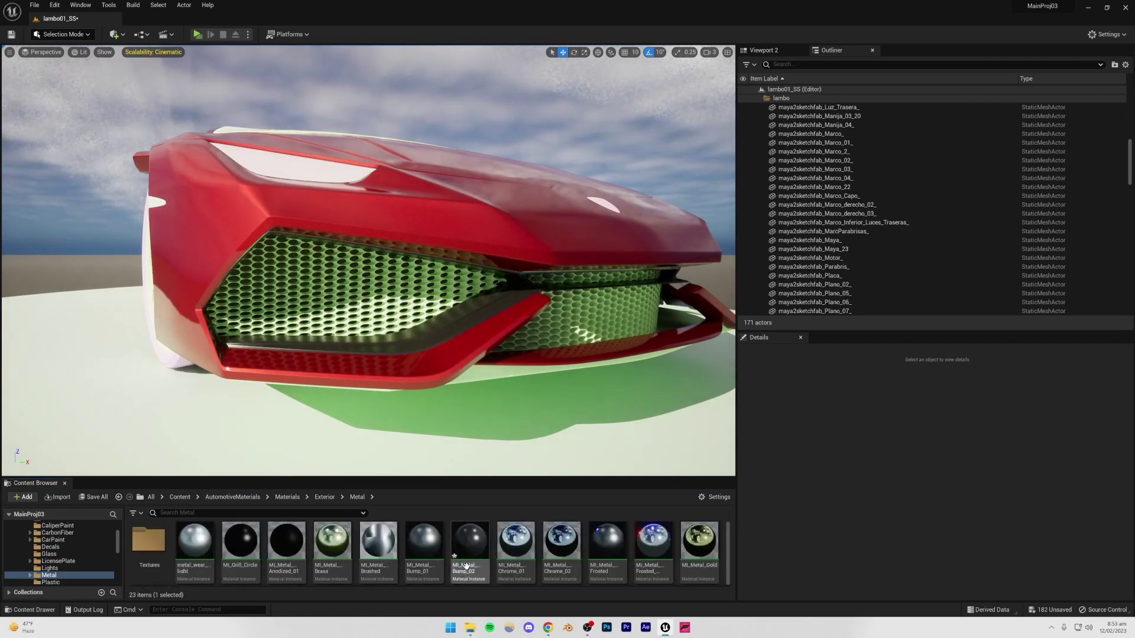
Apply MI_Metal_Bump_02 to the front grille mesh and the remaining intake trim, and save the level
left_click_drag(470, 541, 329, 397)
left_click_drag(472, 530, 382, 402)
left_click_drag(470, 541, 330, 329)
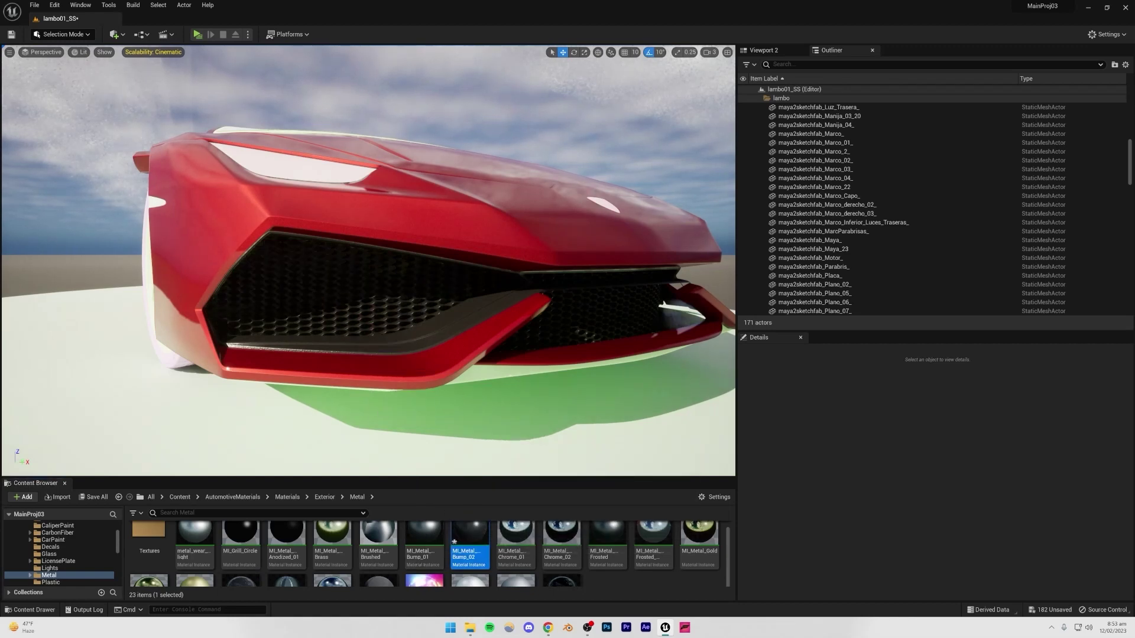
mouse_move(369, 260)
right_mouse_down()
mouse_move(296, 266)
mouse_move(284, 281)
mouse_move(371, 275)
mouse_move(374, 302)
mouse_move(368, 254)
right_mouse_up()
key("w")
left_click_drag(472, 527, 161, 272)
key("a")
right_click_drag(161, 272, 502, 314)
key("s")
key("a")
key("w")
key("a")
key("ctrl+s")
Examine the car's rear deck from above and look up a matching Lamborghini Huracán reference image in Chrome
key("a")
key("w")
key("s")
key("a")
key("d")
key("e")
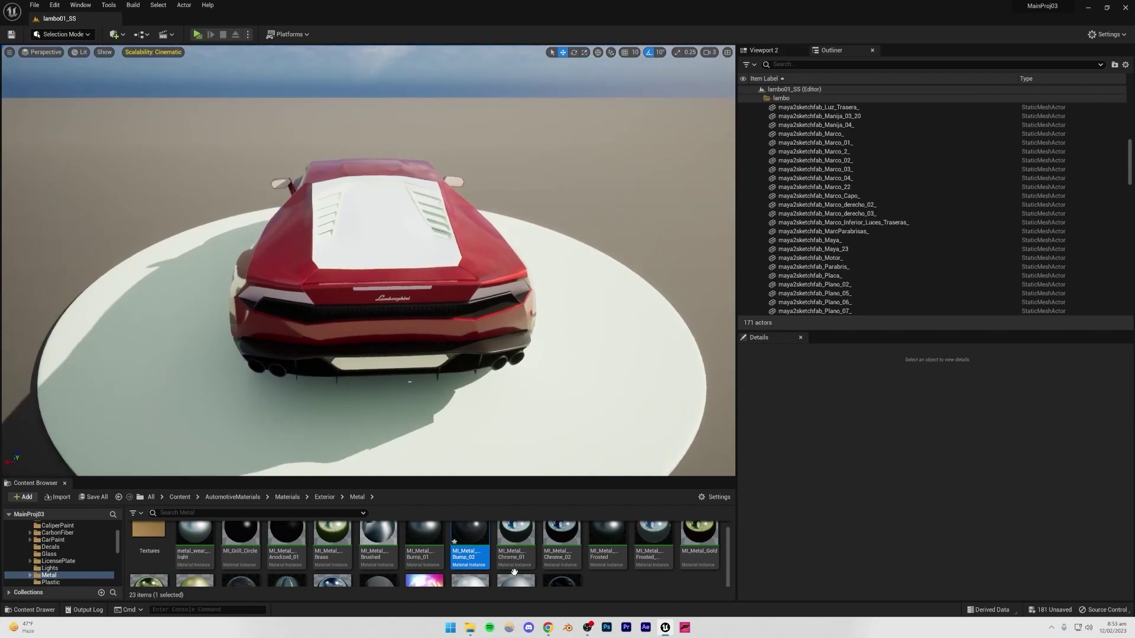
left_click(547, 629)
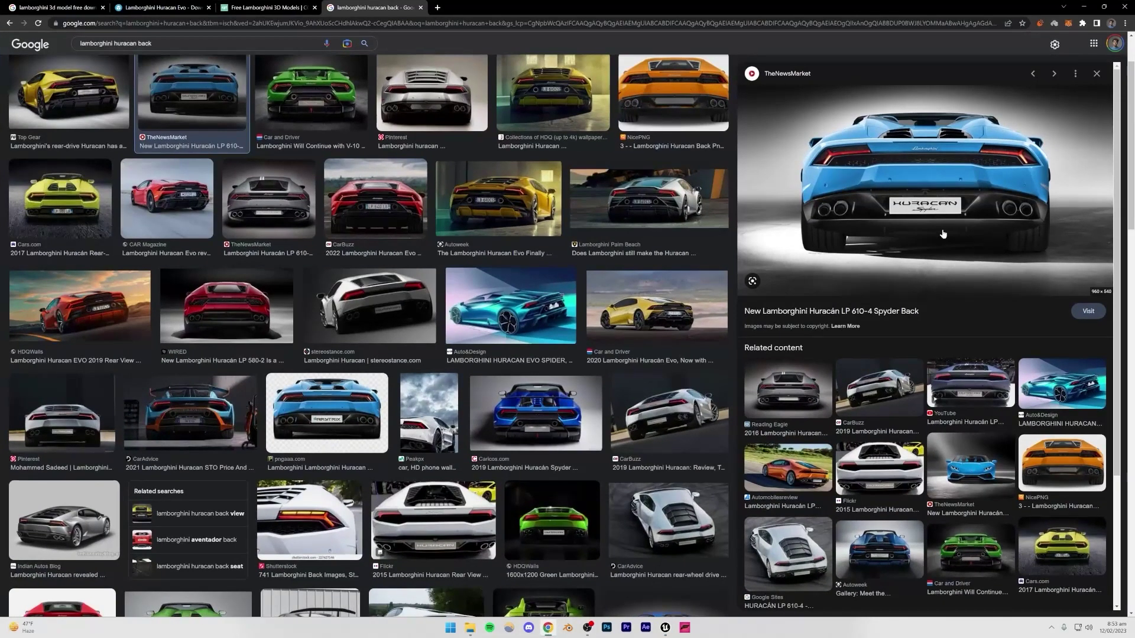
scroll(335, 263, "up", 2)
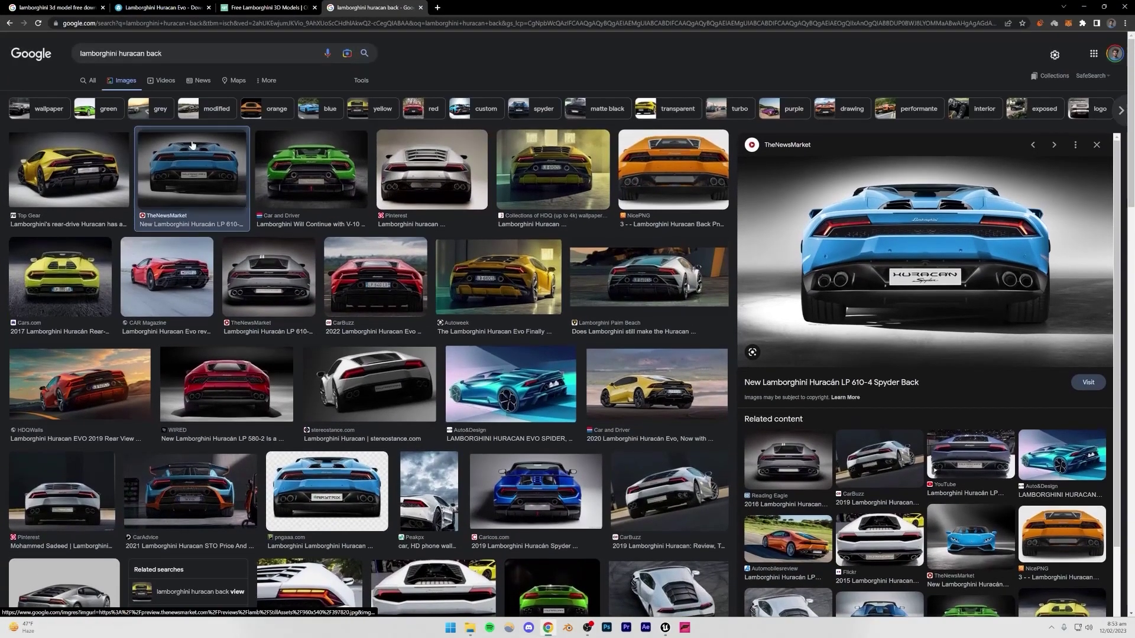
left_click(159, 53)
left_click(49, 179)
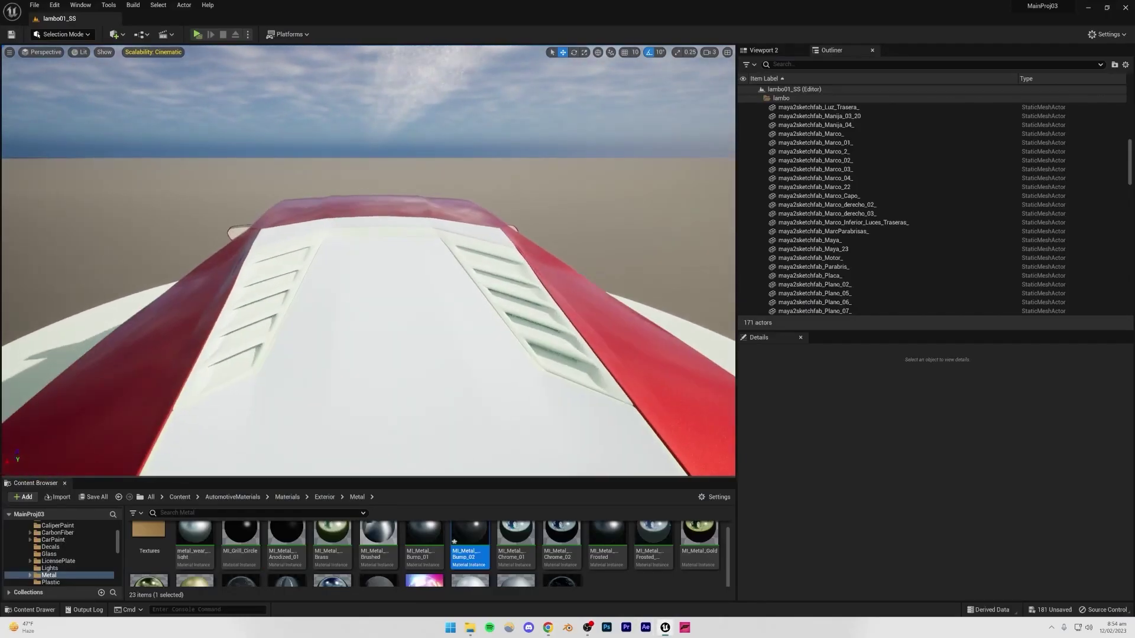
In Unreal Engine, apply MI_Metal_Bump_02 to the louvred vents and their frame on the car's rear engine cover
left_click_drag(479, 550, 283, 254)
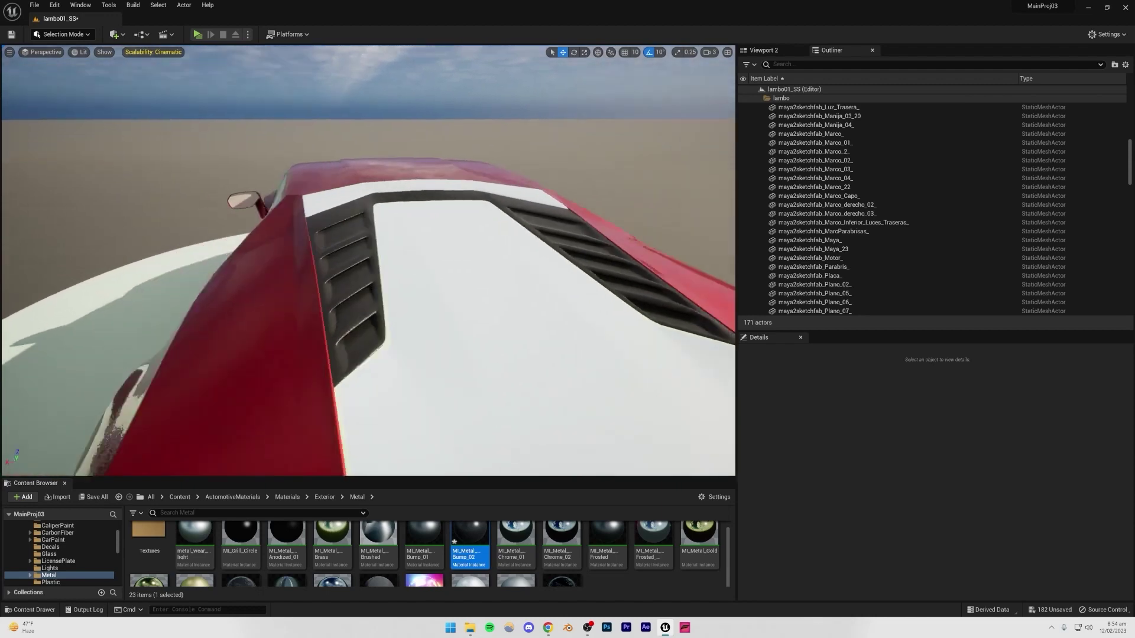
right_click_drag(283, 255, 284, 246)
left_click_drag(467, 523, 311, 241)
right_click_drag(311, 241, 467, 159)
key("s")
left_click(376, 335)
left_click(331, 195)
Open the exterior CarPaint folder and apply MI_CarPaint_Red to the side skirt below the car's door
key("a")
key("w")
key("a")
key("d")
left_click(52, 540)
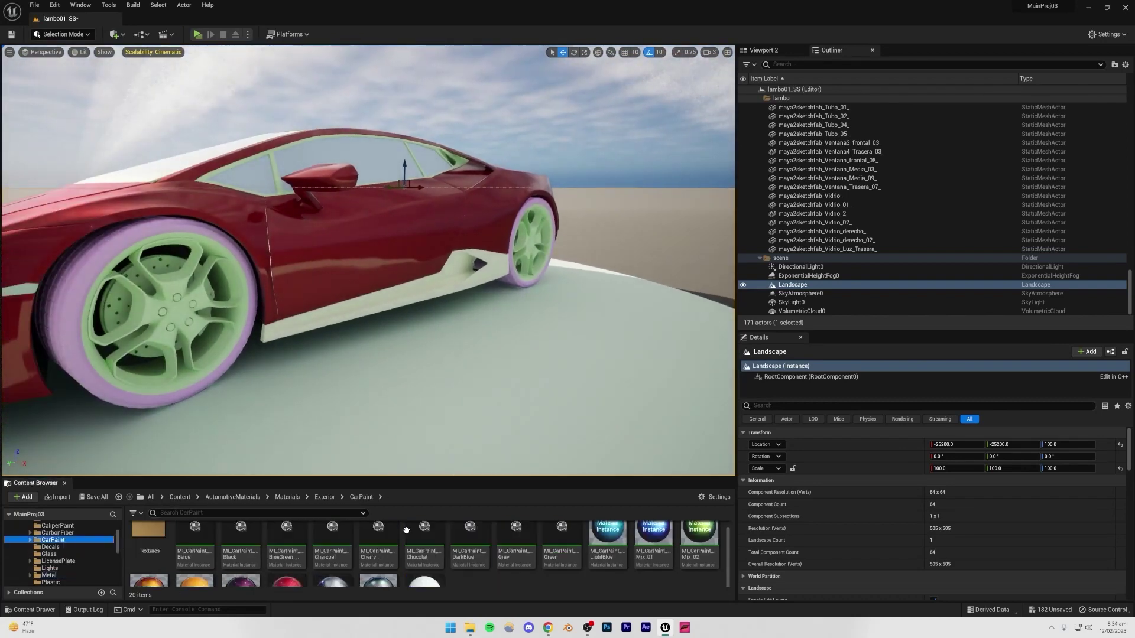
scroll(286, 550, "down", 2)
left_click_drag(286, 553, 354, 302)
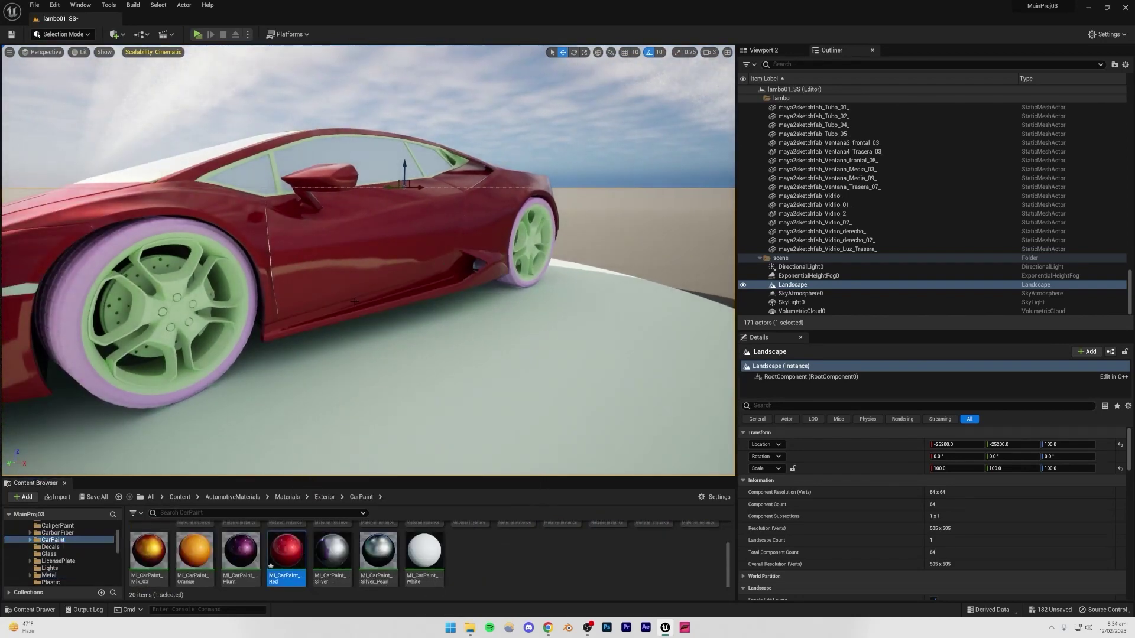
right_click_drag(355, 301, 452, 298)
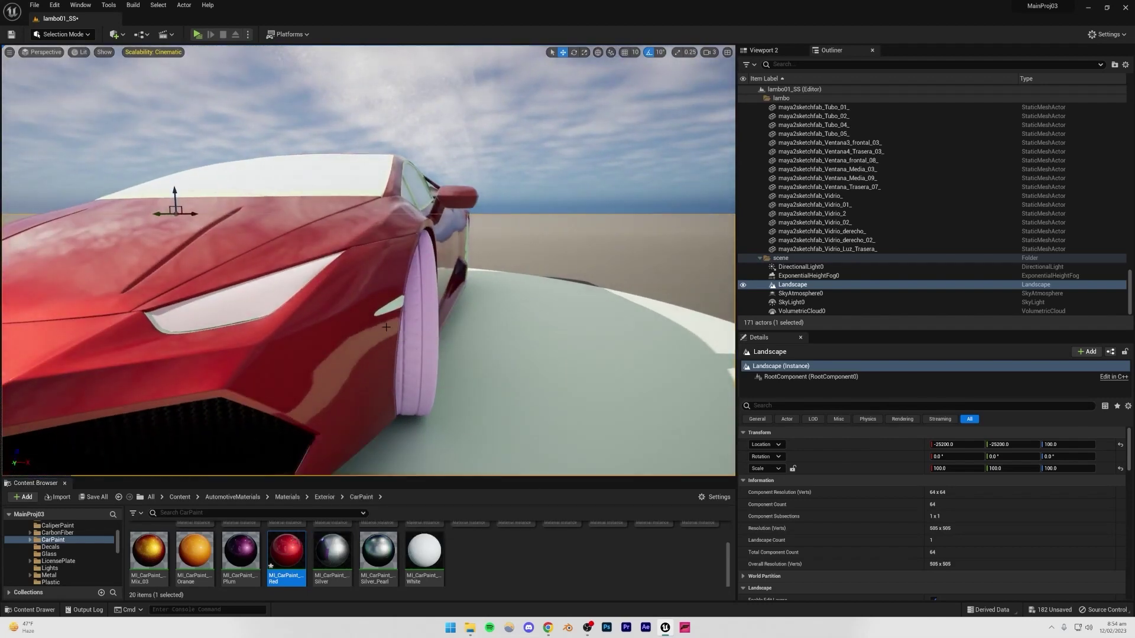
Apply MI_CarPaint_Red to the unpainted side marker trim on the front fender ahead of the wheel, and save the level
left_click_drag(284, 551, 383, 309)
right_click_drag(383, 308, 458, 310)
left_click_drag(287, 551, 408, 275)
key("ctrl+s")
mouse_move(408, 275)
right_mouse_down()
mouse_move(346, 274)
mouse_move(343, 314)
right_mouse_up()
right_click_drag(350, 265, 366, 248)
left_click(367, 269)
left_click(139, 98)
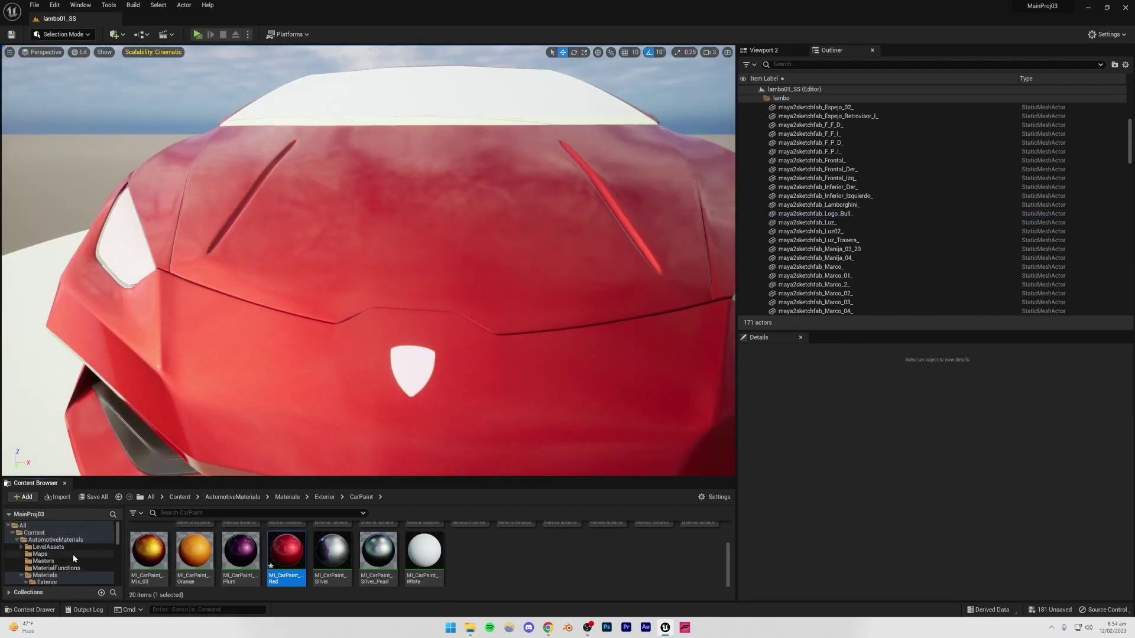
Import the LamboFinal_Logo3q_BaseColor image from the lambo textures folder into the project's carSS folder
scroll(65, 550, "down", 3)
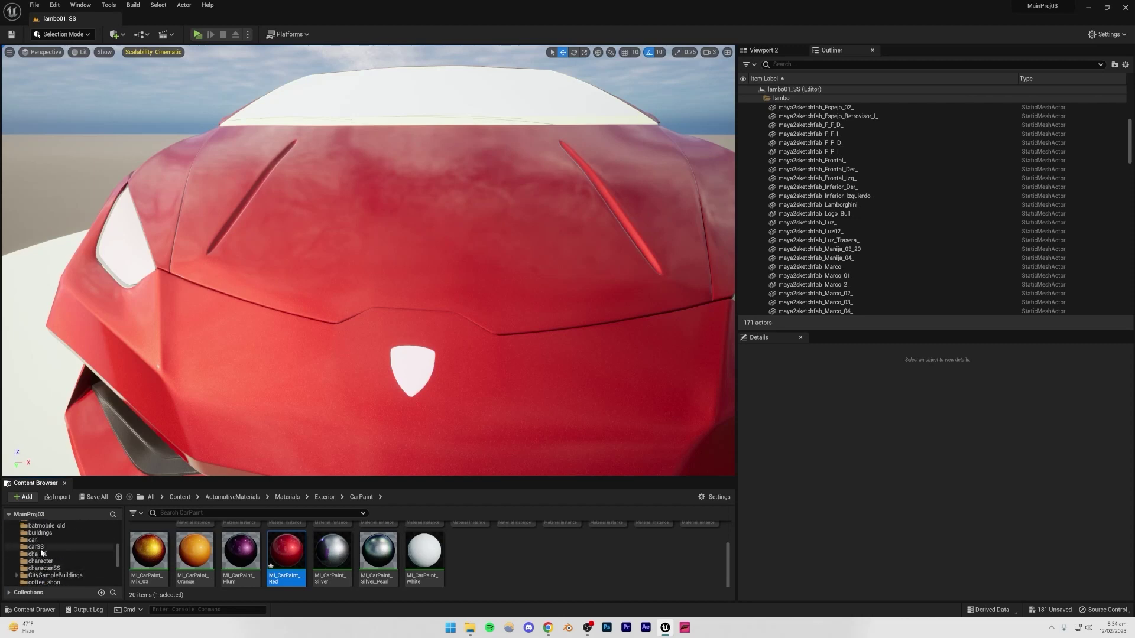
left_click(42, 551)
left_click(470, 628)
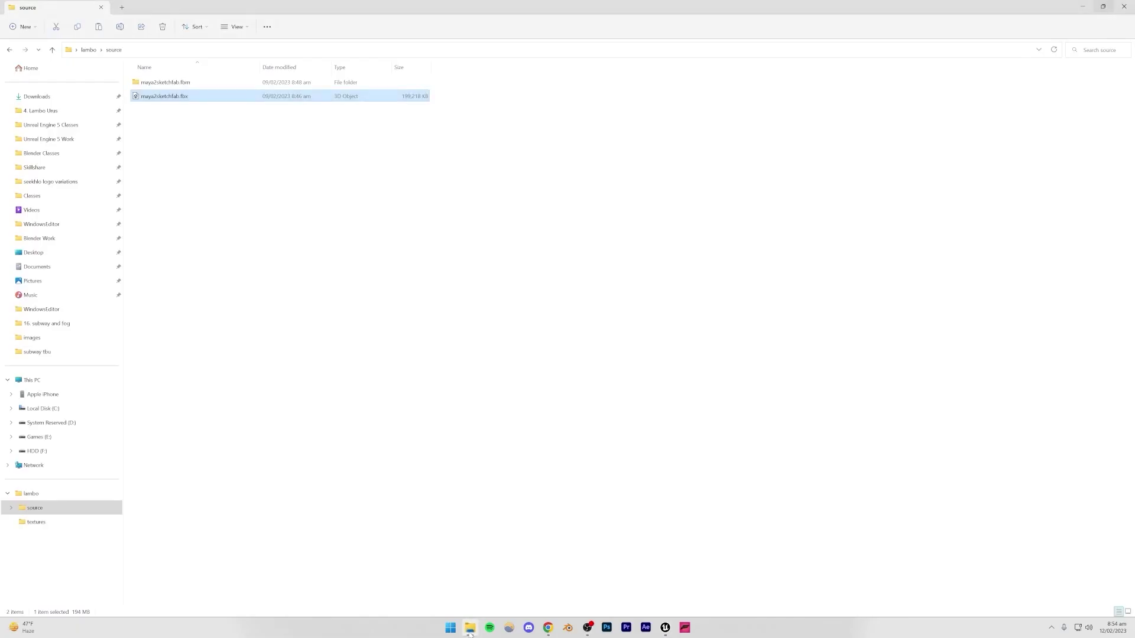
left_click(89, 50)
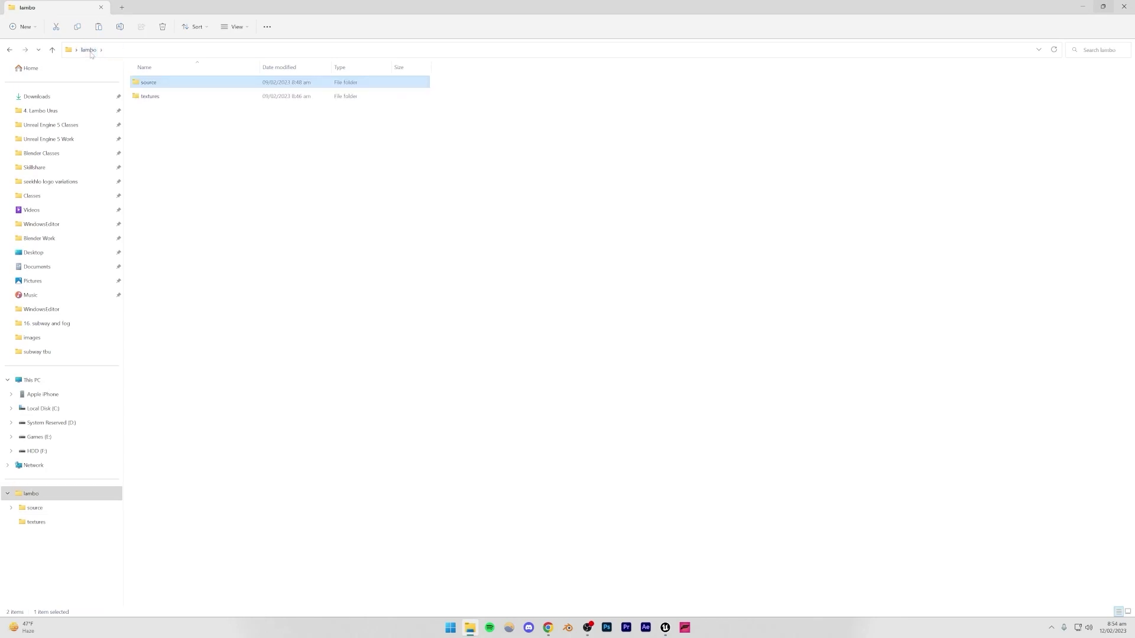
double_click(151, 97)
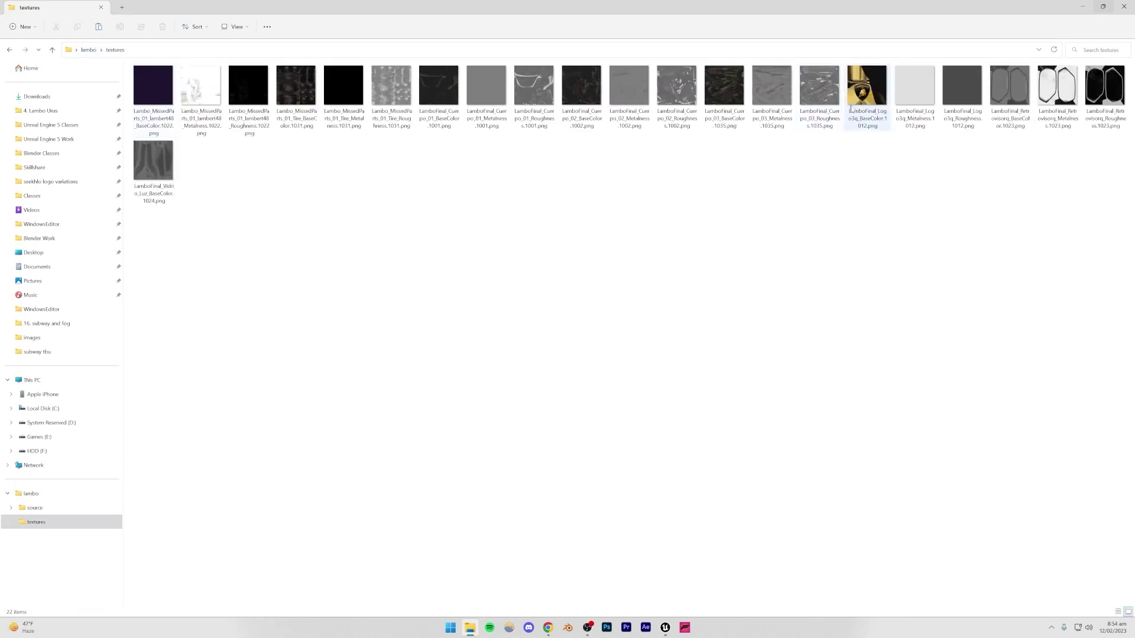
left_click_drag(665, 629, 660, 633)
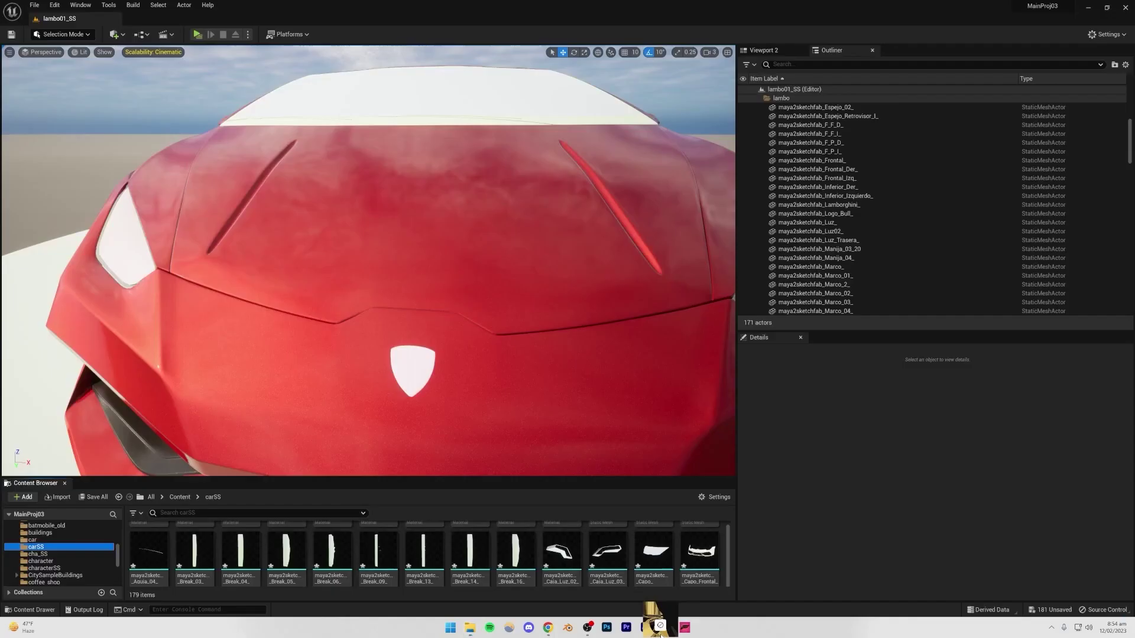
left_click_drag(315, 544, 319, 547)
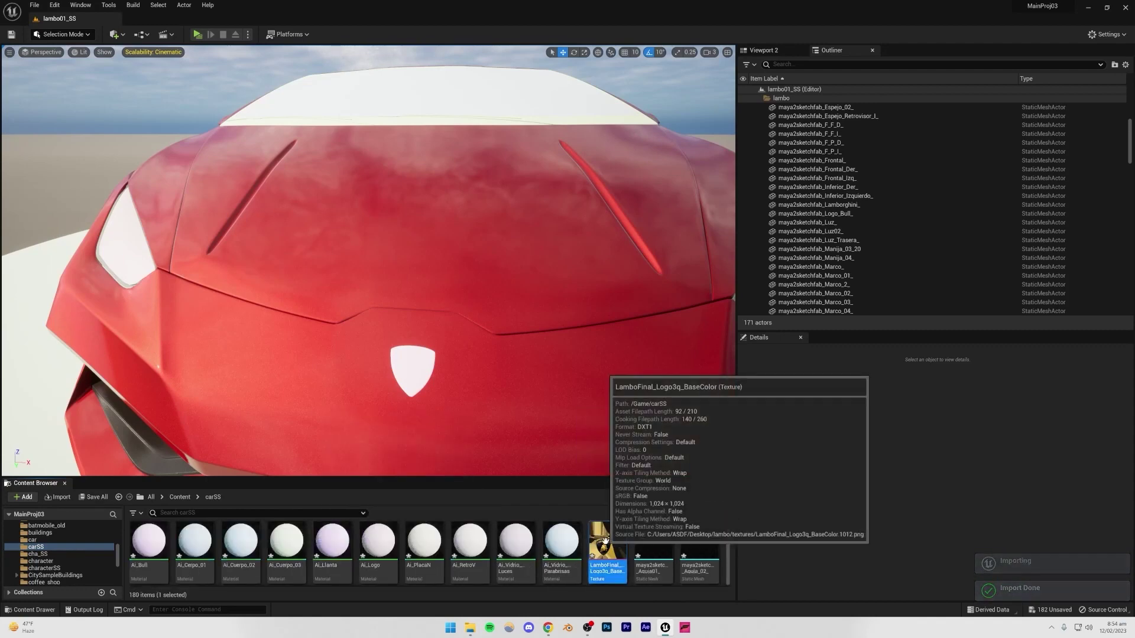
Apply the LamboFinal_Logo3q_BaseColor texture to the shield badge on the car's nose, and save the level
left_click_drag(603, 548, 408, 369)
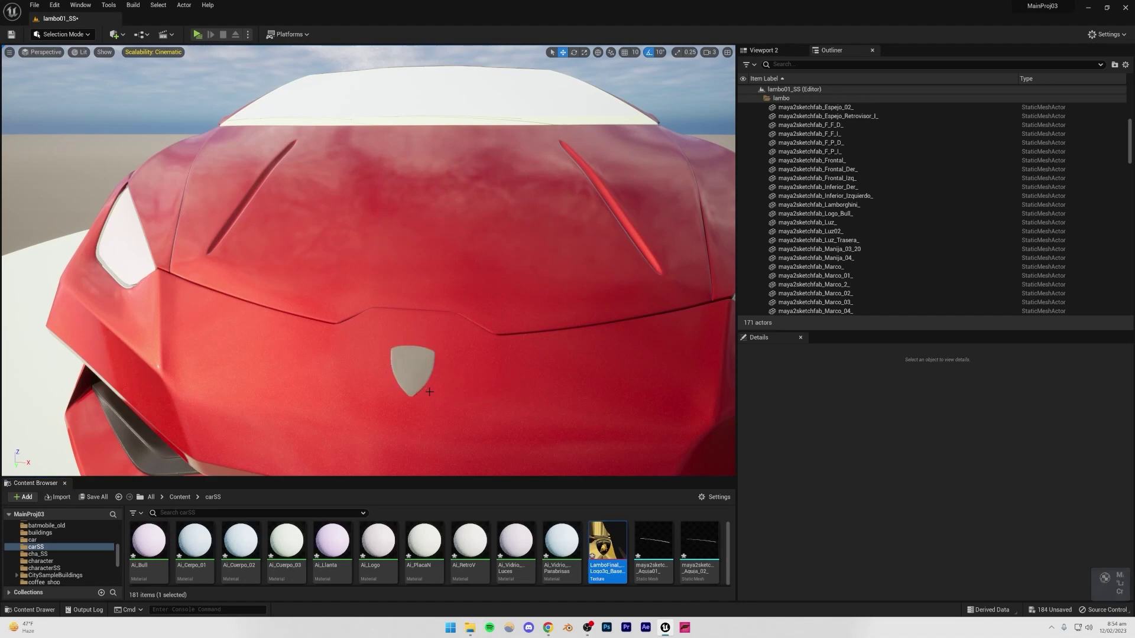
right_click_drag(360, 370, 444, 348)
key("w")
key("s")
key("w")
key("ctrl+s")
key("s")
key("w")
key("d")
right_click_drag(450, 260, 483, 245)
key("a")
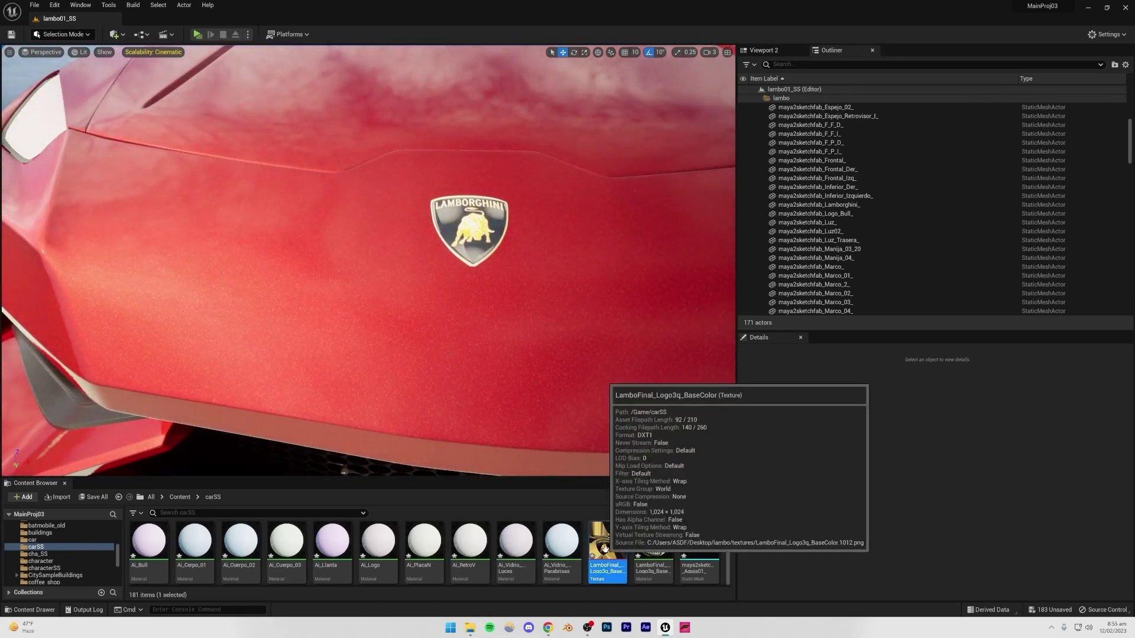
Edit the logo base colour texture, setting its brightness to 0.8 and saturation to 1.2, and close its editor
double_click(607, 542)
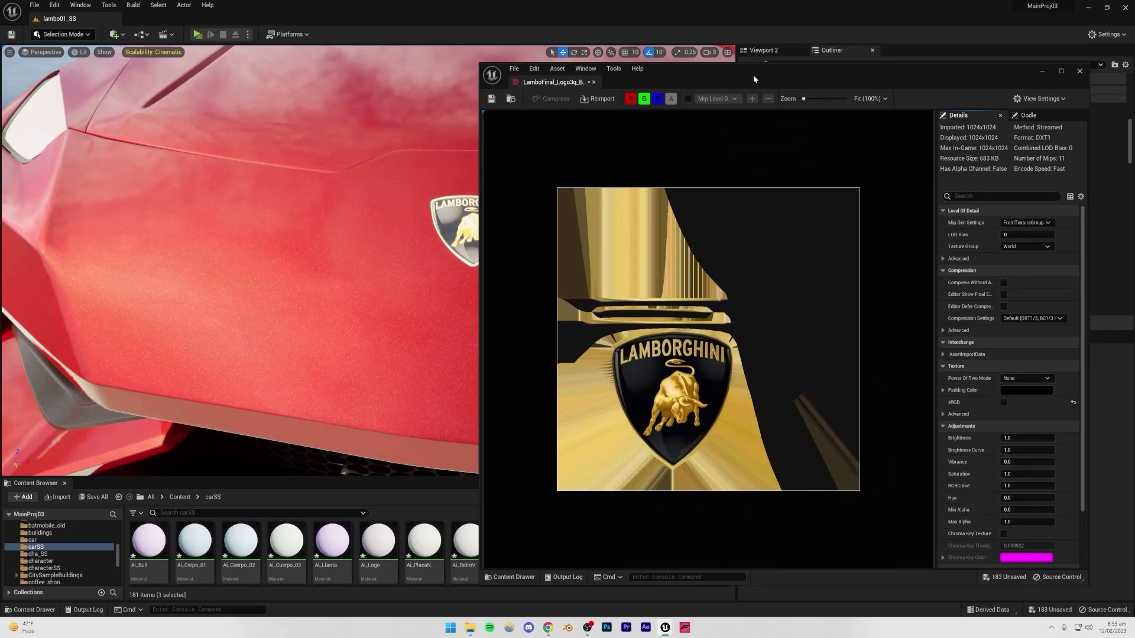
left_click_drag(751, 74, 792, 69)
type("0.8")
key("Return")
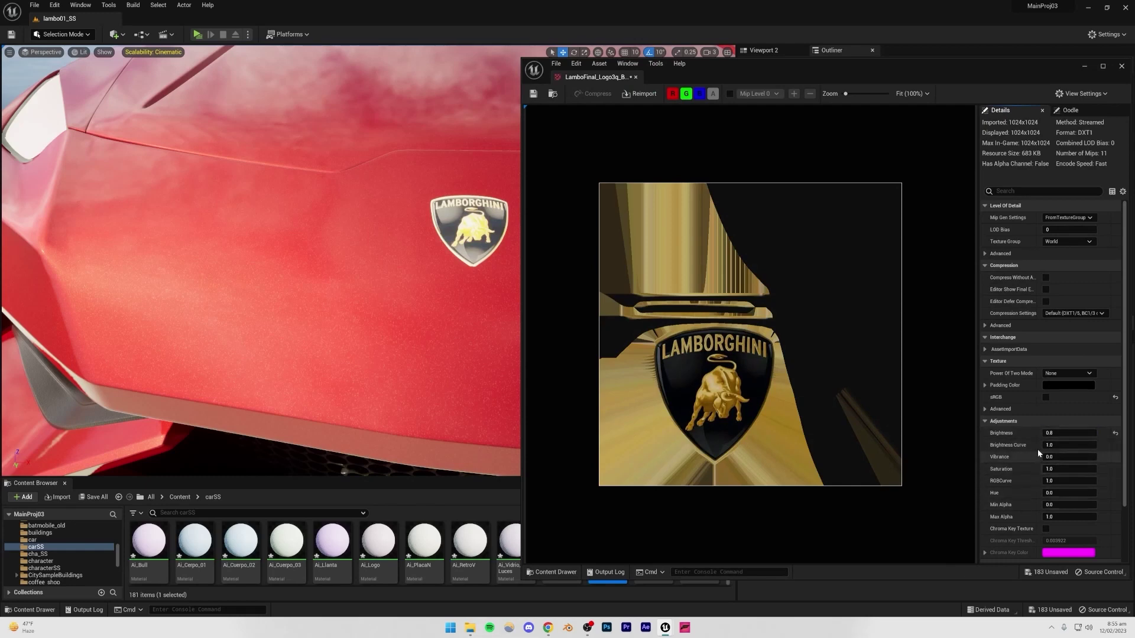
scroll(1023, 530, "down", 3)
scroll(1024, 530, "up", 3)
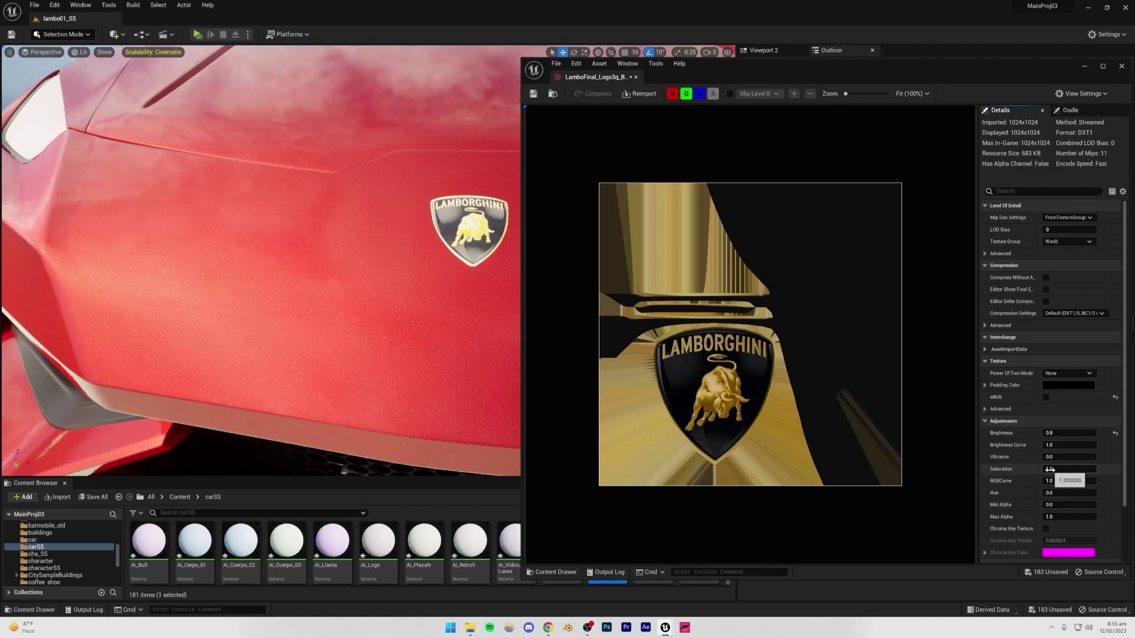
type(".2")
key("Return")
right_click_drag(498, 228, 385, 308)
key("s")
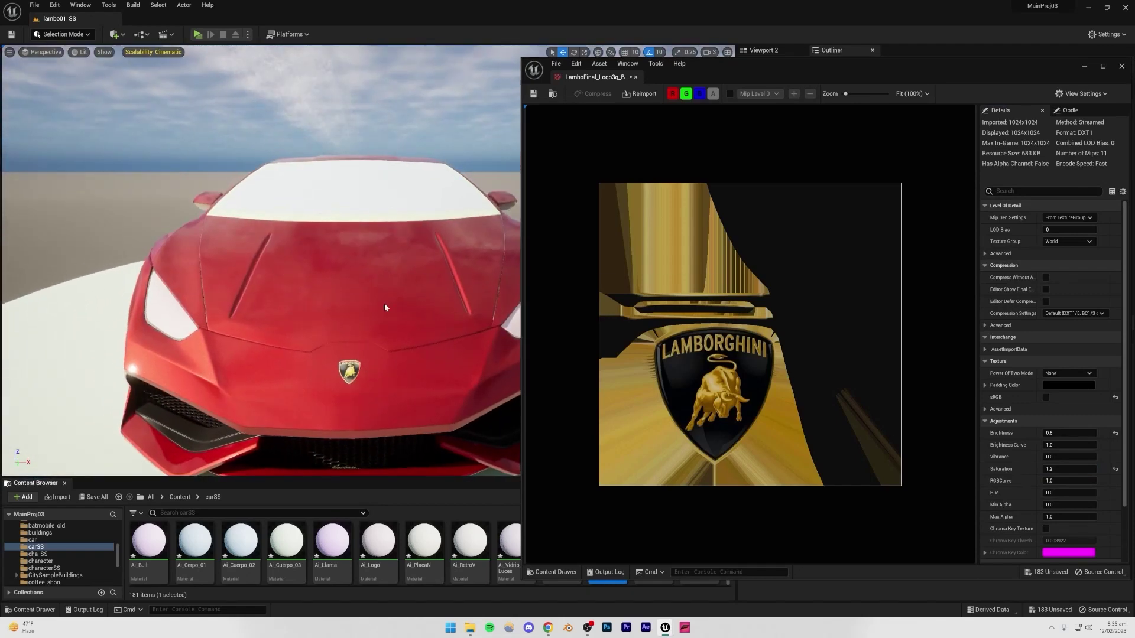
left_click(1121, 65)
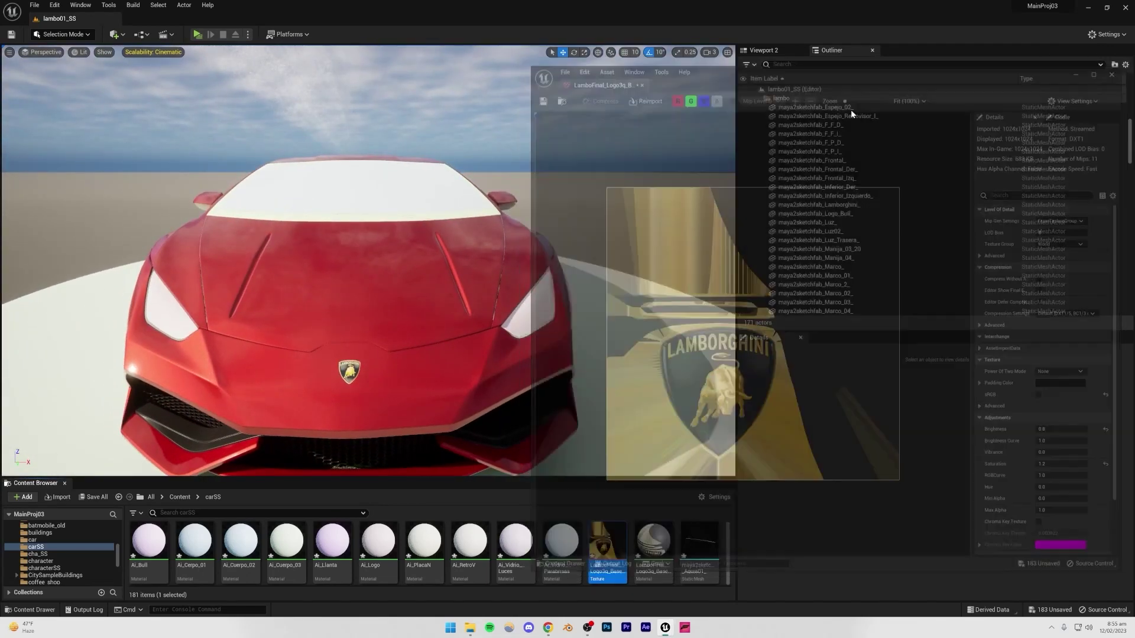
Examine the other texture images in the lambo textures folder in File Explorer
left_click(472, 629)
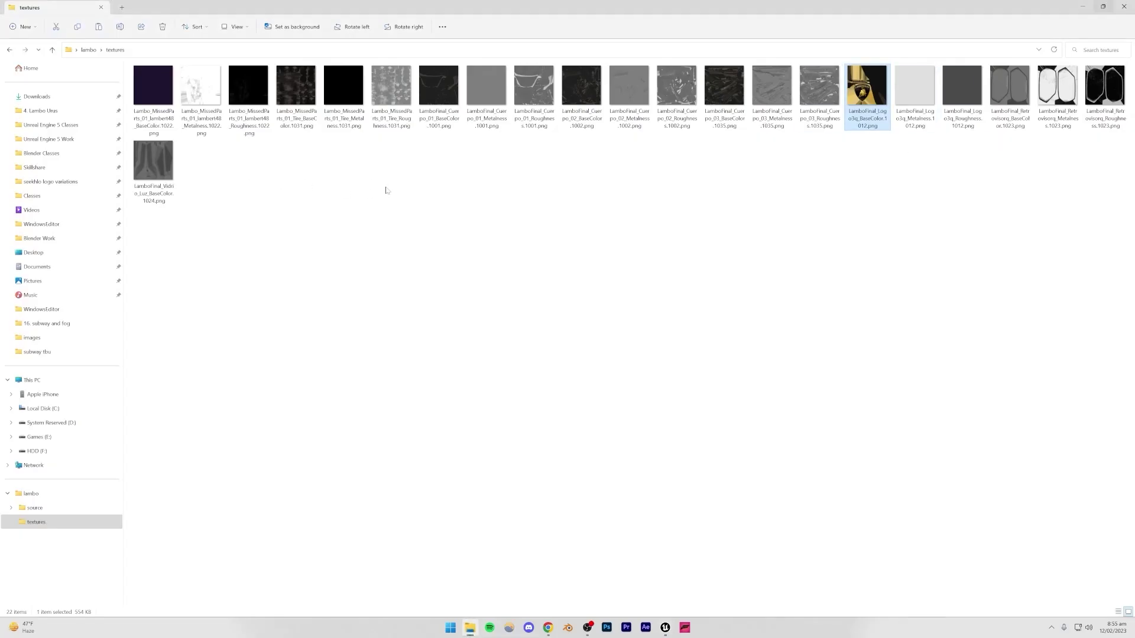
left_click(337, 188)
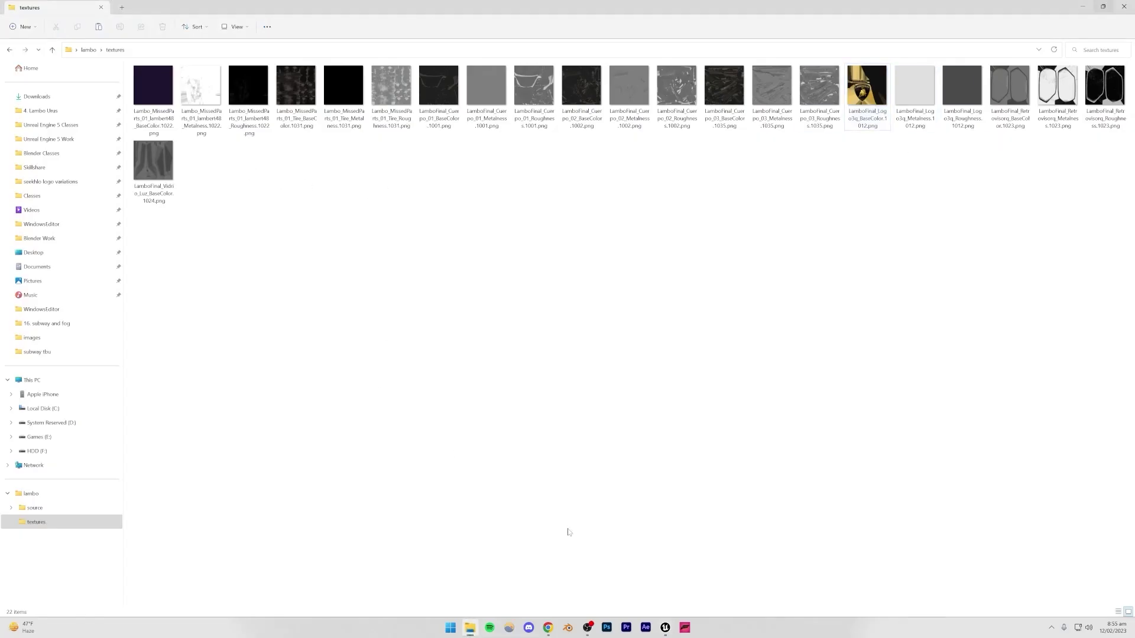
left_click(588, 630)
left_click(587, 630)
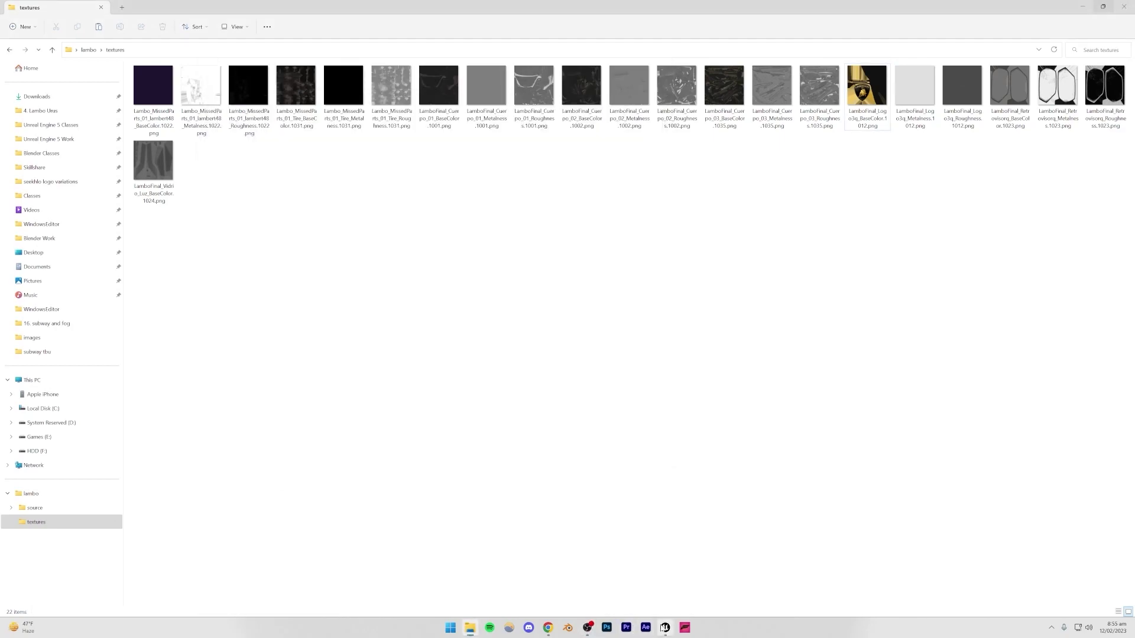
In Unreal Engine, open the exterior Rubber materials folder and apply MI_Rubber_Rough to the rear tyre
left_click(665, 629)
right_click_drag(397, 339, 619, 320)
scroll(59, 554, "up", 3)
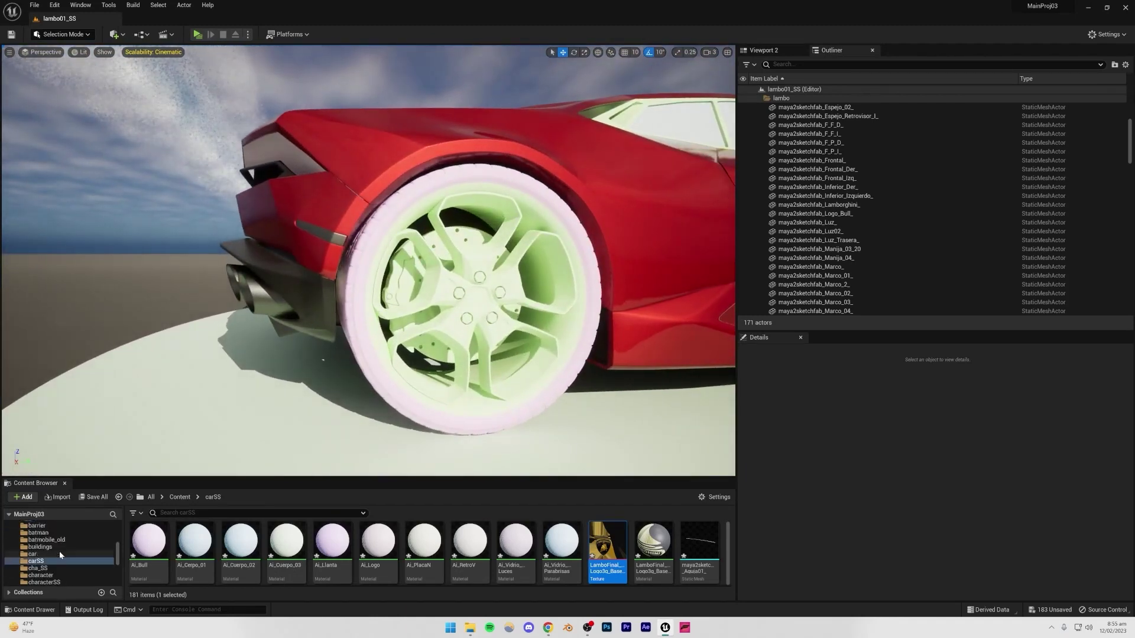
scroll(56, 550, "down", 2)
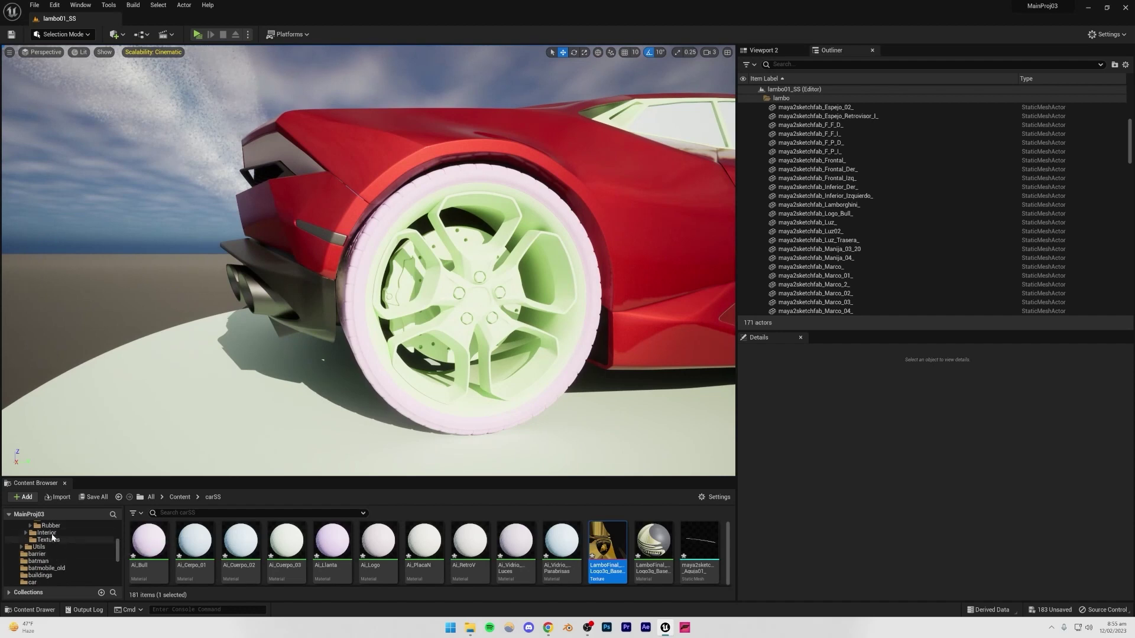
scroll(52, 540, "up", 1)
left_click(51, 540)
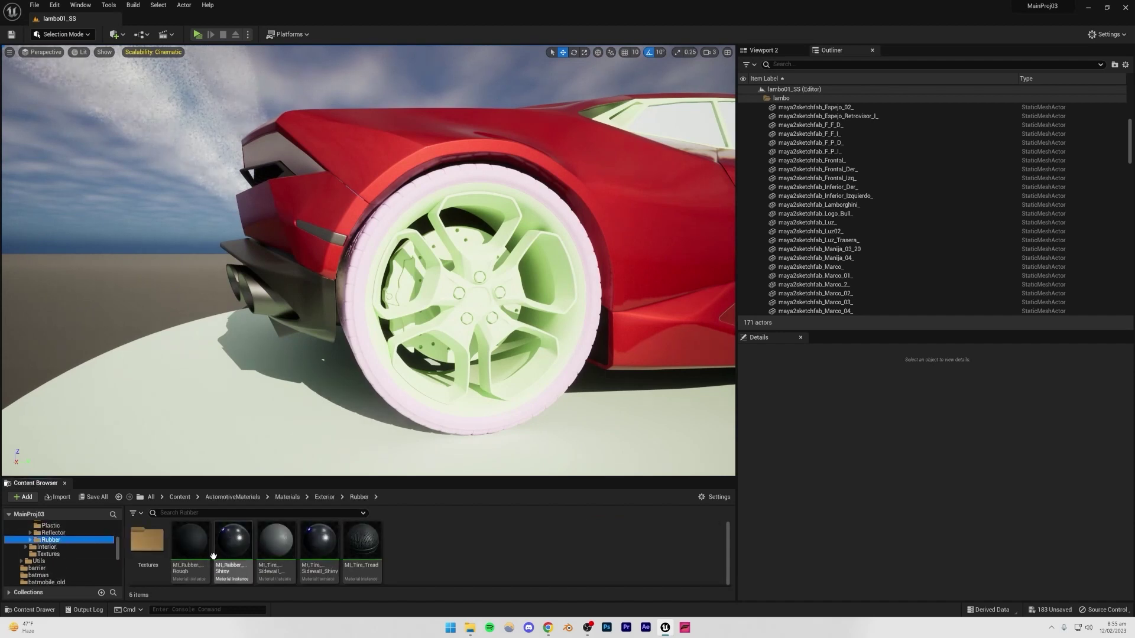
left_click_drag(190, 541, 370, 381)
Try MI_Tire_Tread on the rear tyre, and undo the change
right_click_drag(369, 381, 331, 378)
mouse_move(361, 315)
right_mouse_down()
mouse_move(349, 319)
mouse_move(361, 315)
right_mouse_up()
left_click_drag(343, 560, 409, 342)
right_click_drag(401, 388, 376, 331)
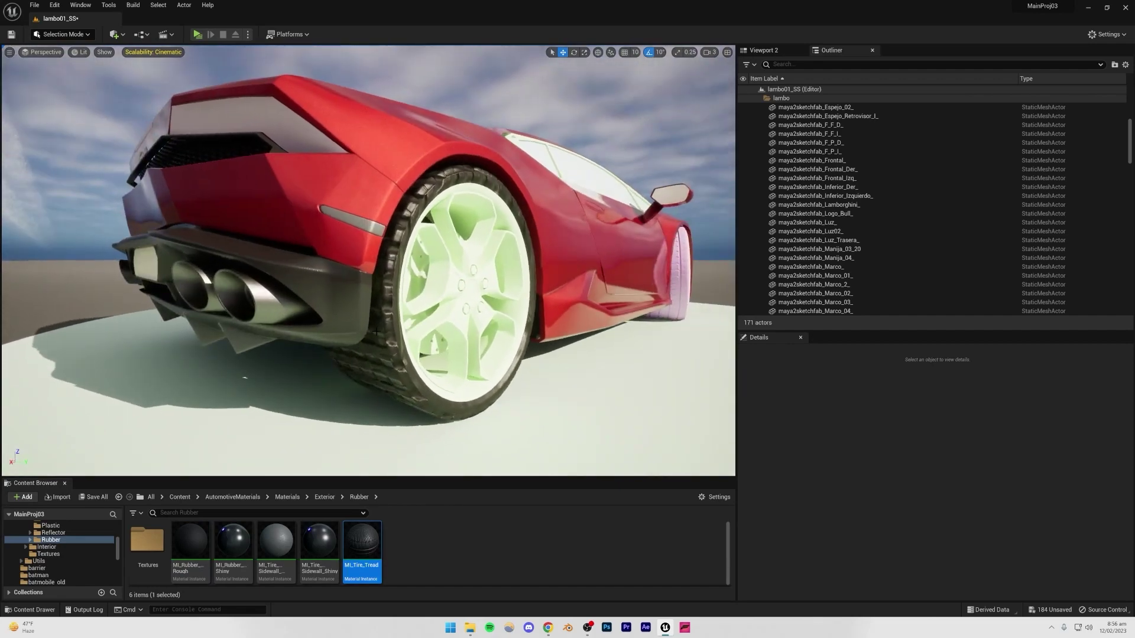
scroll(376, 332, "up", 5)
key("ctrl+z")
Try the shiny and the regular MI_Tire_Sidewall materials on the rear tyre
right_click_drag(499, 329, 437, 291)
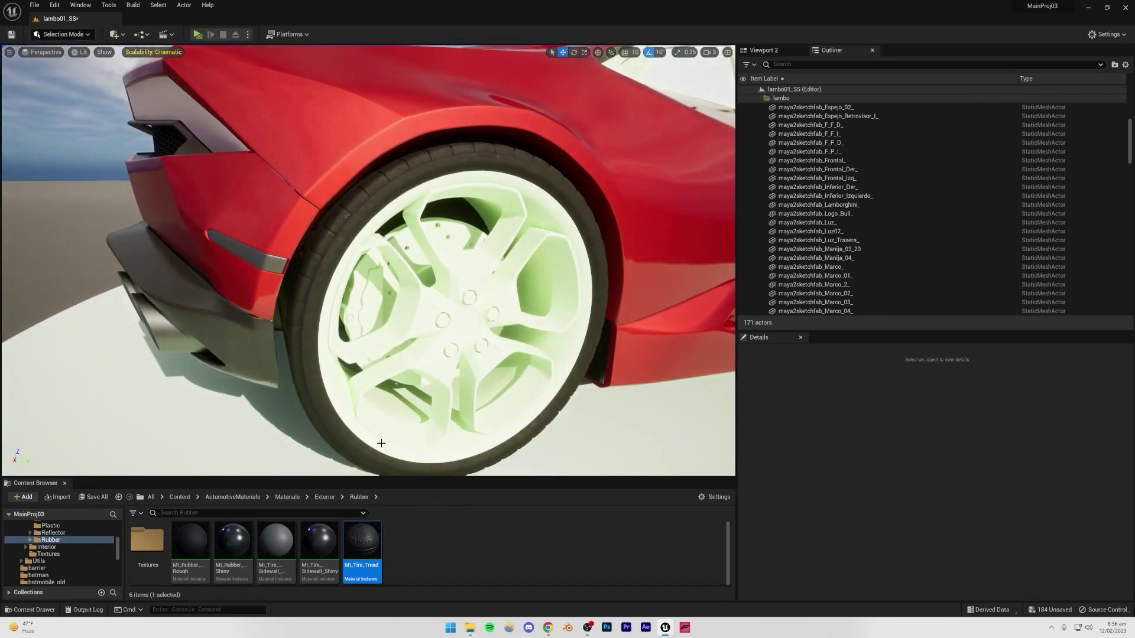
left_click_drag(321, 540, 314, 297)
right_click_drag(402, 322, 458, 322)
left_click_drag(281, 548, 393, 359)
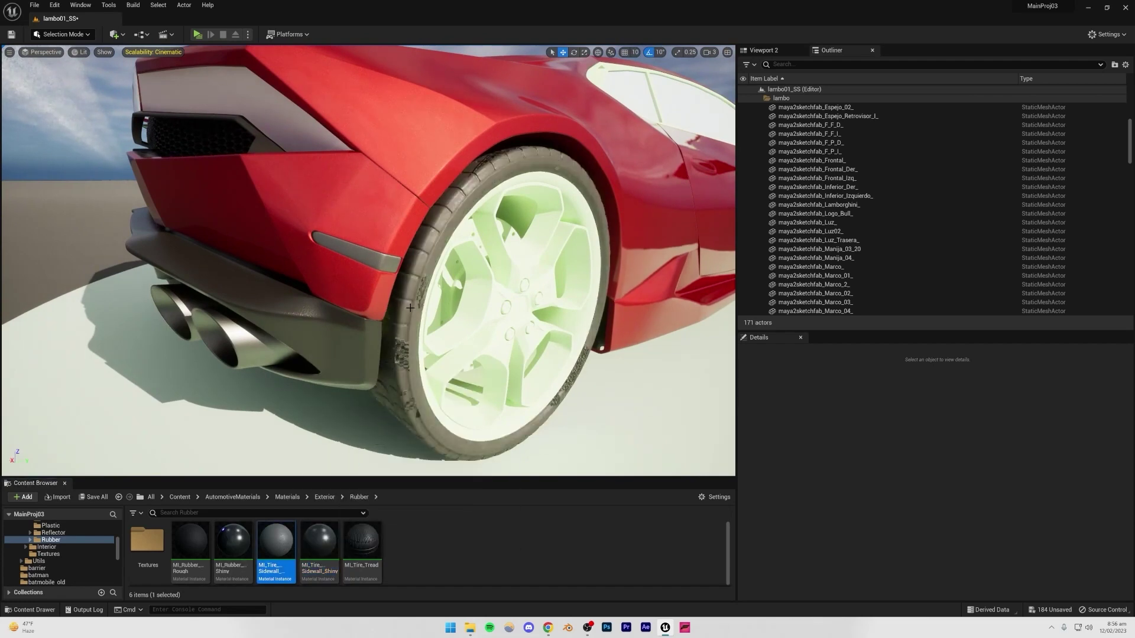
Apply MI_Rubber_Rough to the rear tyre again and to the car's other three tyres
left_click_drag(200, 555, 373, 388)
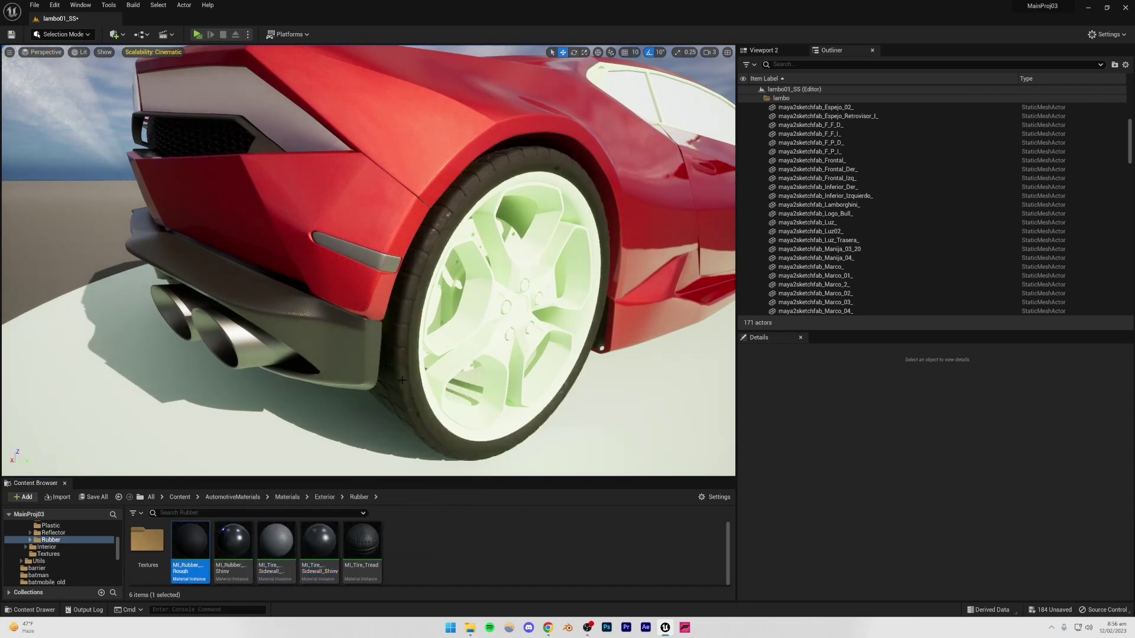
right_click_drag(379, 355, 650, 361)
left_click_drag(205, 539, 464, 293)
key("a")
right_click_drag(464, 292, 568, 289)
left_click_drag(189, 551, 348, 354)
key("a")
right_click_drag(392, 303, 662, 302)
key("a")
left_click_drag(185, 543, 348, 290)
key("w")
right_click_drag(348, 290, 500, 278)
key("w")
key("s")
Check the Huracán reference in Chrome, and apply MI_Metal_Bump_02 to the front wheel's spokes and rim in Unreal Engine
scroll(64, 554, "up", 2)
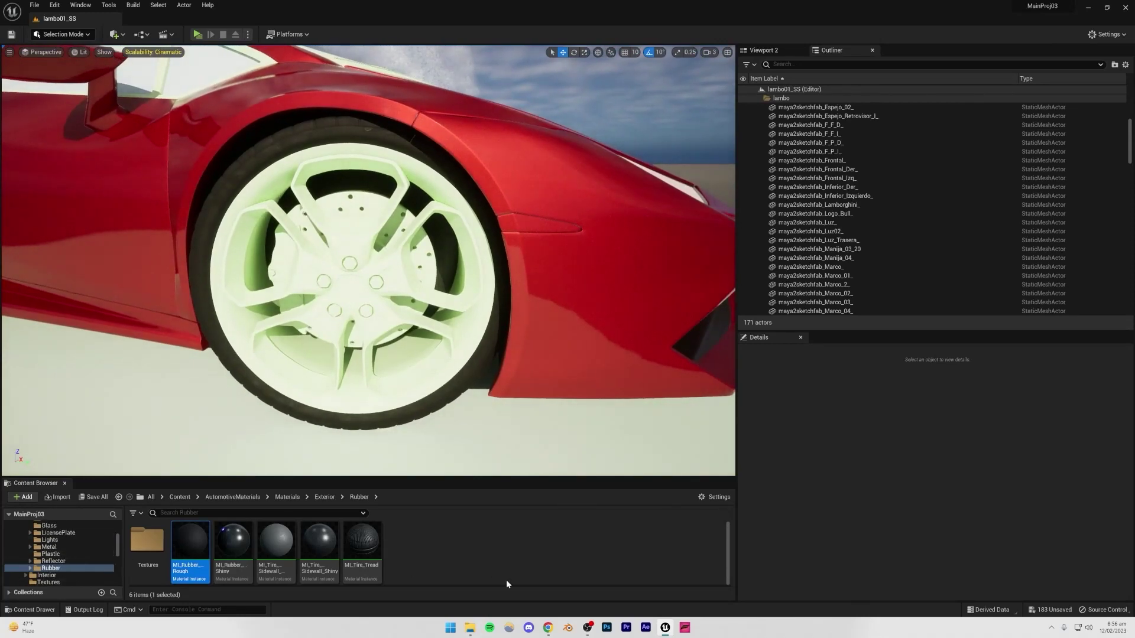
left_click(548, 629)
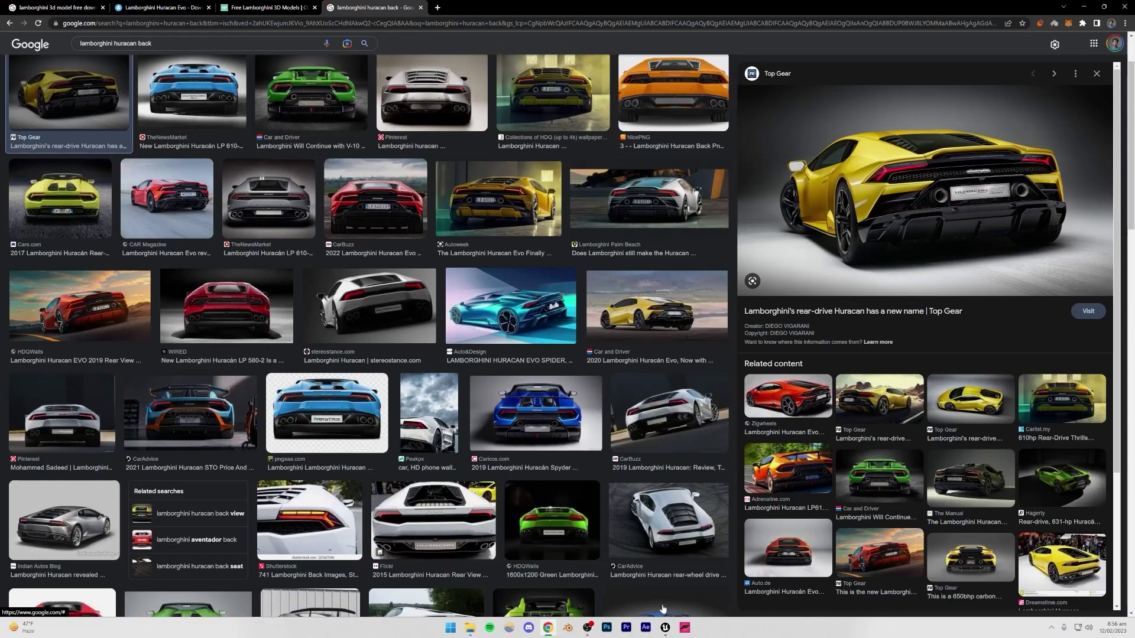
left_click(665, 627)
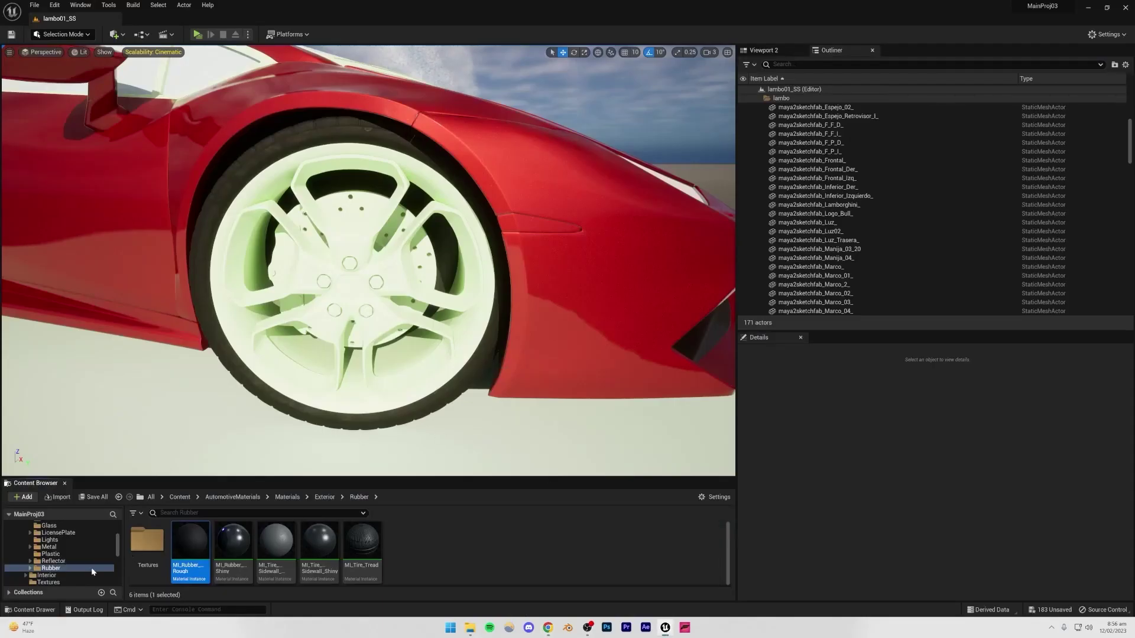
left_click(50, 547)
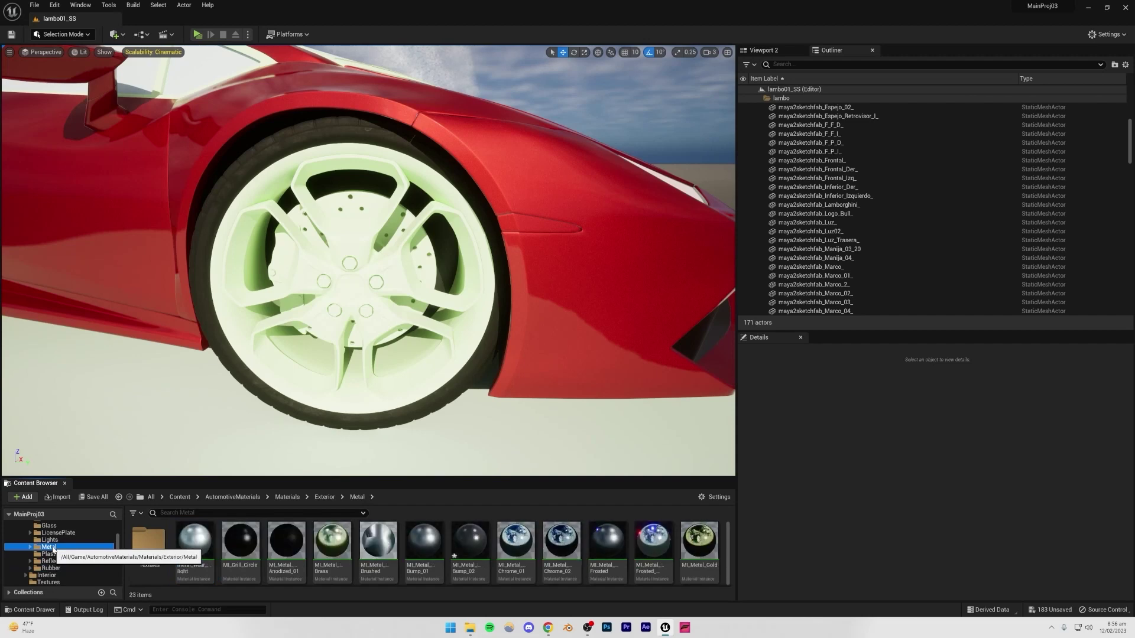
left_click_drag(470, 539, 449, 436)
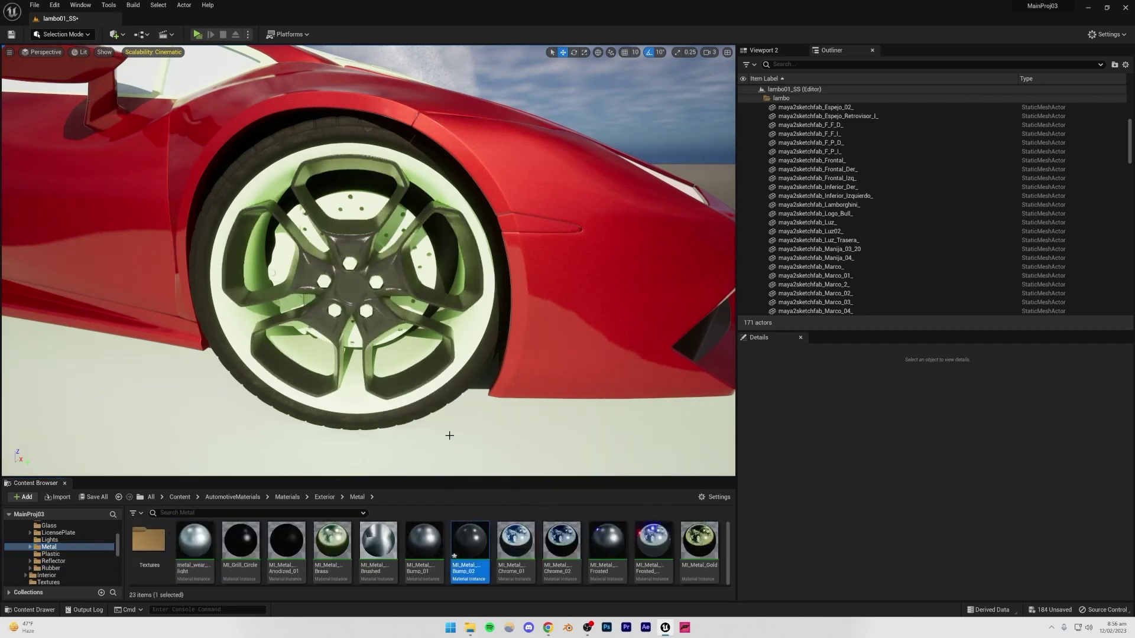
left_click_drag(471, 541, 375, 407)
Try MI_Metal_Bump_02 on the front brake disc, and undo the change
right_click_drag(375, 402, 355, 379)
key("s")
key("w")
right_click_drag(378, 319, 379, 348)
key("s")
key("w")
key("s")
left_click_drag(470, 541, 392, 219)
key("ctrl+z")
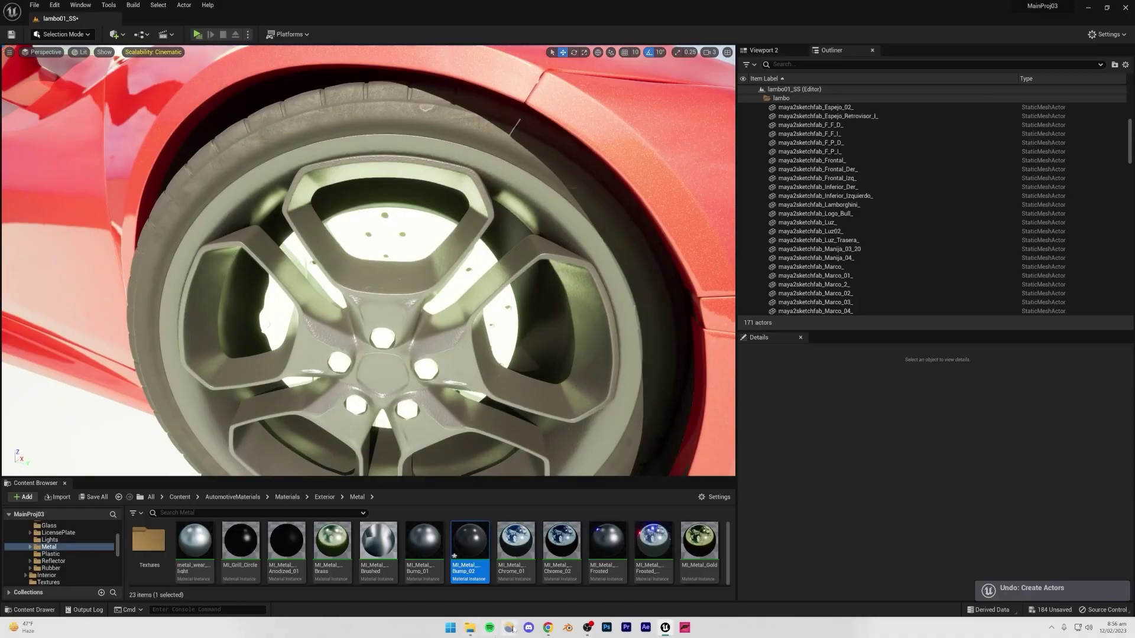
Check the Chrome reference photos again, and apply metal_wear_light to the front brake disc in Unreal Engine
left_click(548, 630)
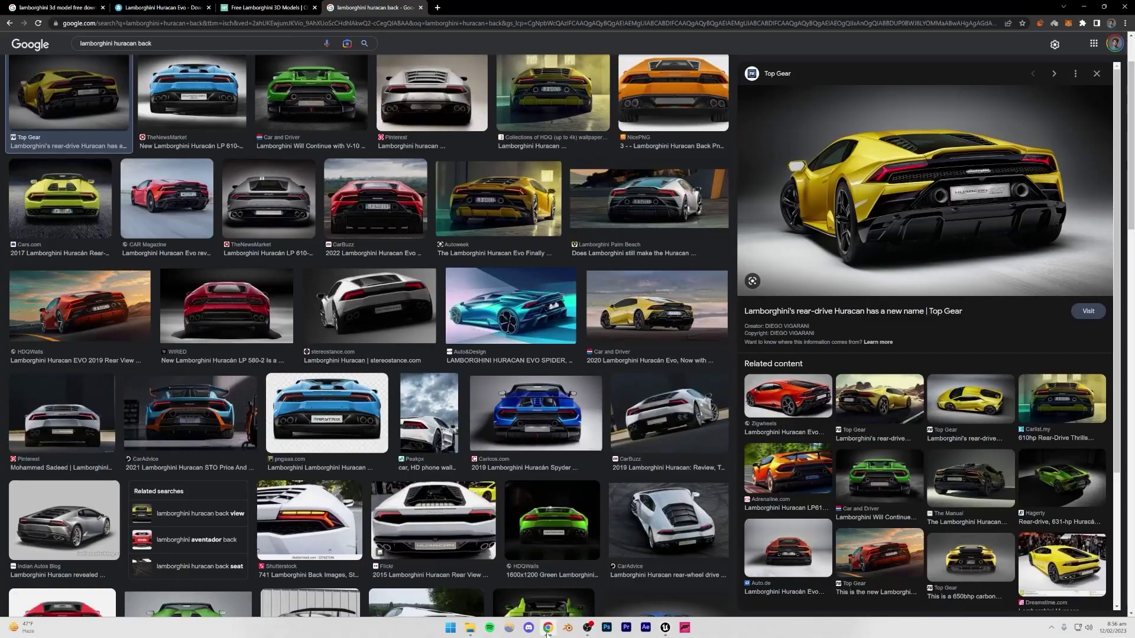
left_click(548, 630)
left_click_drag(197, 550, 336, 229)
key("s")
mouse_move(336, 229)
right_mouse_down()
mouse_move(339, 295)
mouse_move(337, 214)
right_mouse_up()
key("w")
key("s")
key("w")
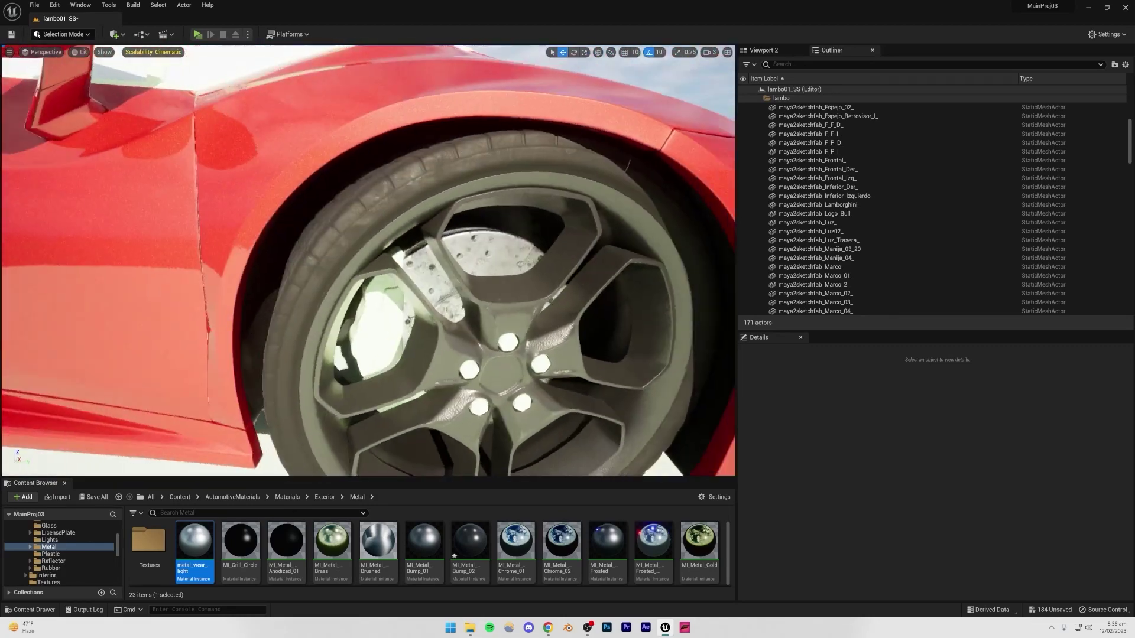
Apply a gold metal material from the Metal folder to the front brake caliper
right_click_drag(433, 410, 449, 411)
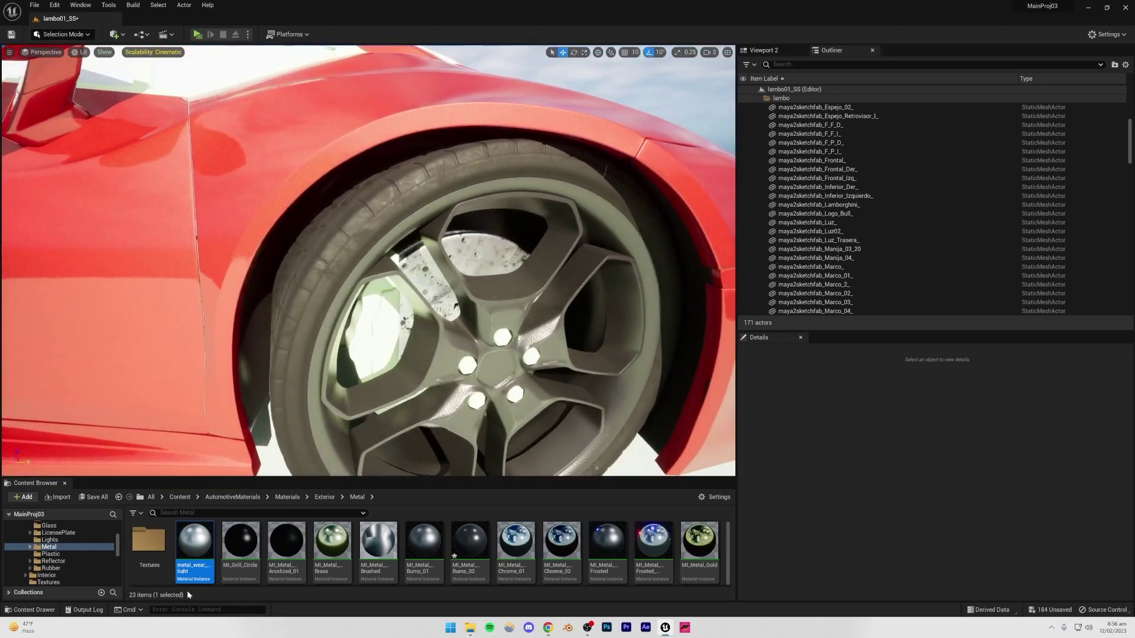
scroll(454, 548, "down", 1)
scroll(454, 548, "up", 1)
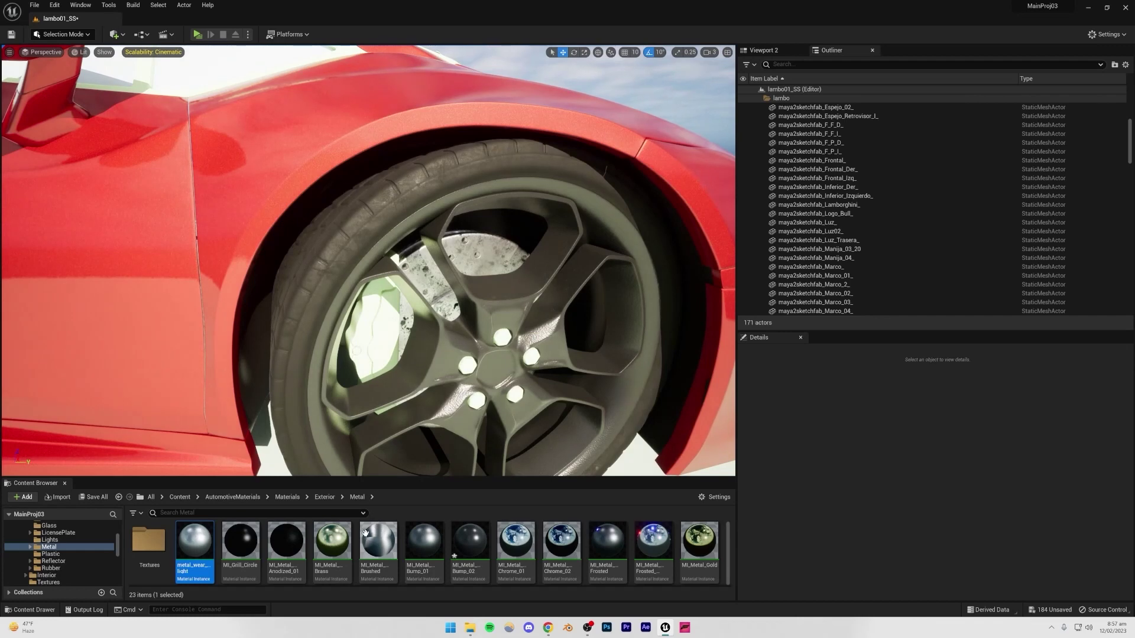
scroll(247, 572, "down", 2)
left_click_drag(188, 577, 376, 336)
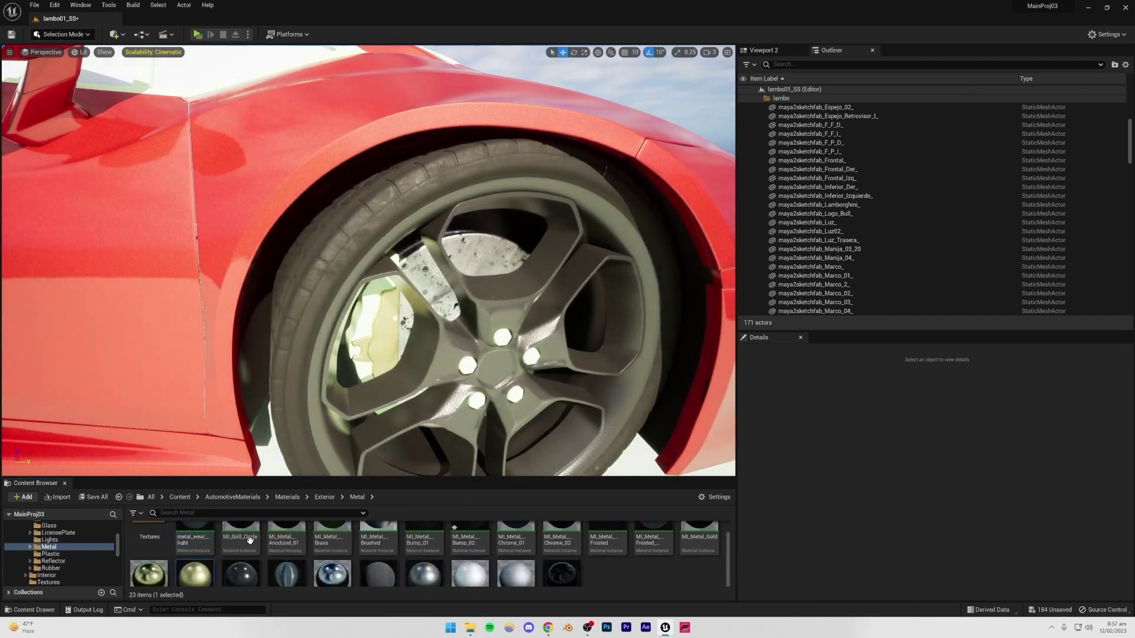
Apply the frosted gold metal material to the front brake caliper, after trying the dirty gold variant
left_click_drag(152, 580, 329, 419)
left_click_drag(188, 570, 374, 324)
right_click_drag(374, 331, 368, 296)
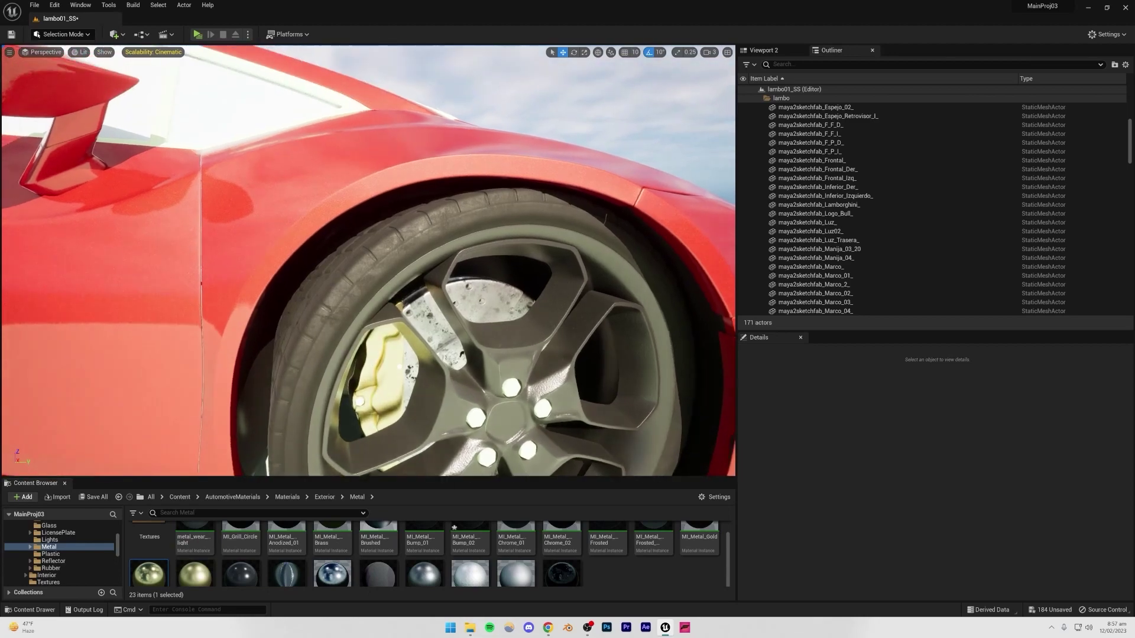
left_click_drag(194, 575, 363, 419)
left_click_drag(273, 491, 385, 395)
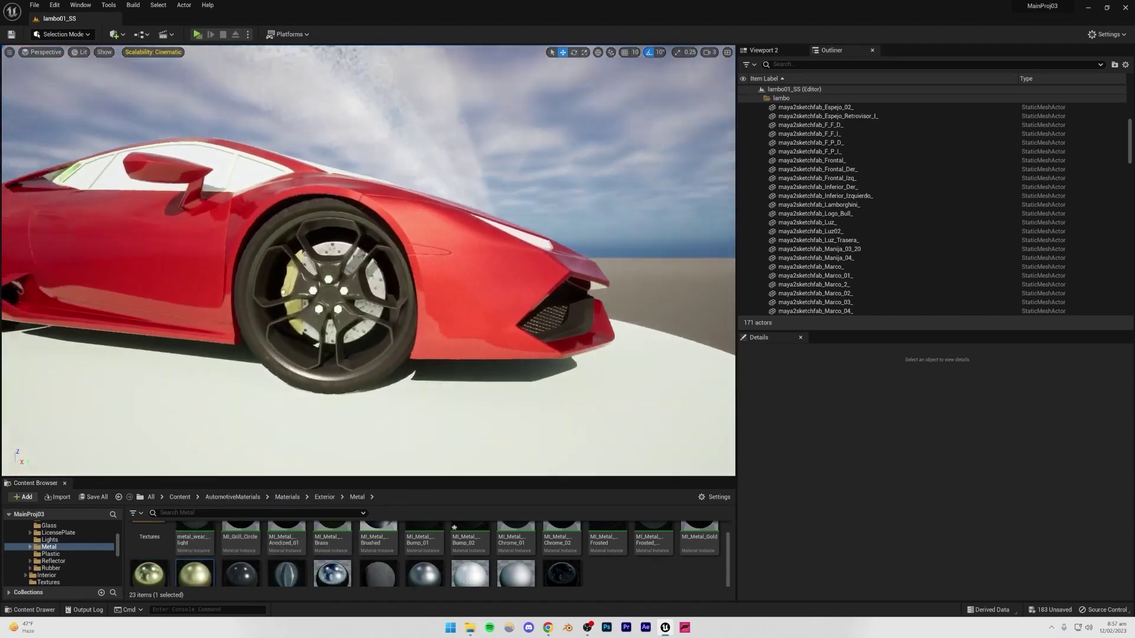
Apply MI_Metal_Bump_02 to all five wheel bolts of the front wheel, and save the level
mouse_move(369, 260)
right_mouse_down()
mouse_move(352, 277)
mouse_move(364, 268)
right_mouse_up()
key("w")
key("s")
key("w")
scroll(302, 565, "up", 2)
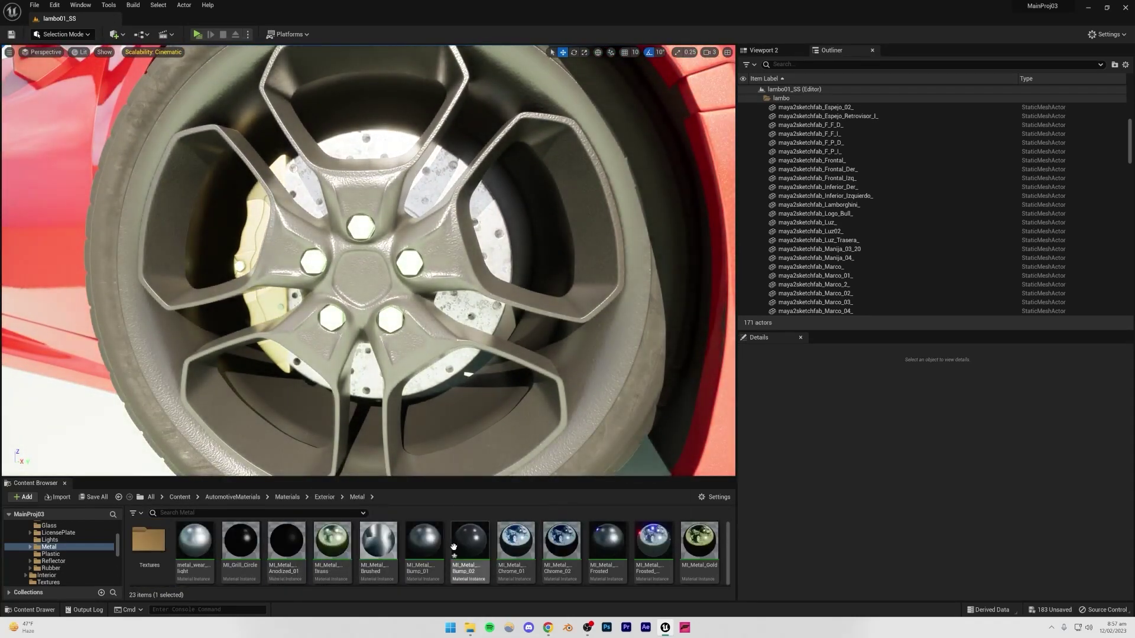
left_click_drag(453, 547, 320, 260)
left_click_drag(464, 553, 354, 222)
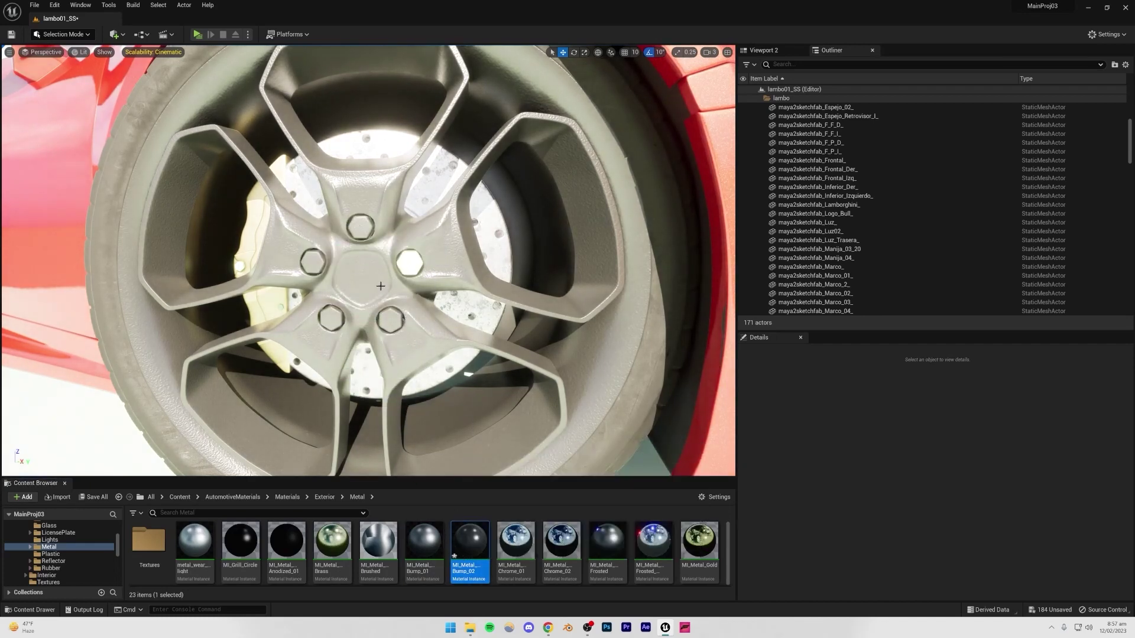
left_click_drag(461, 545, 410, 264)
key("ctrl+s")
key("s")
right_click_drag(411, 264, 449, 282)
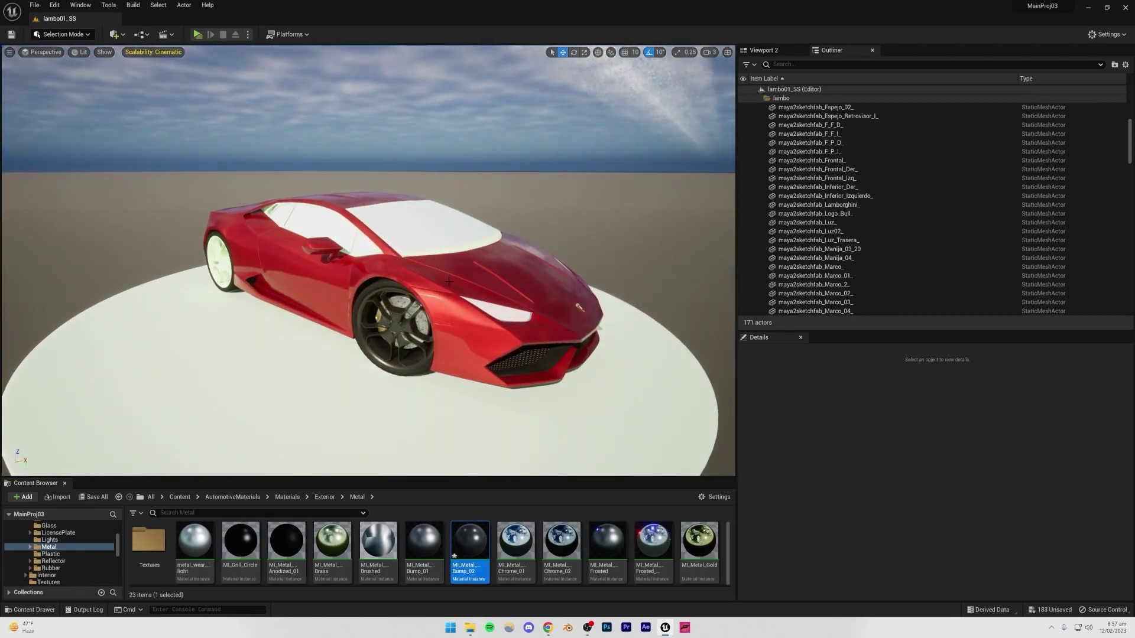
Add a PostProcessVolume to the scene and enable its Infinite Extent (Unbound) option
key("w")
right_click_drag(412, 313, 416, 353)
key("s")
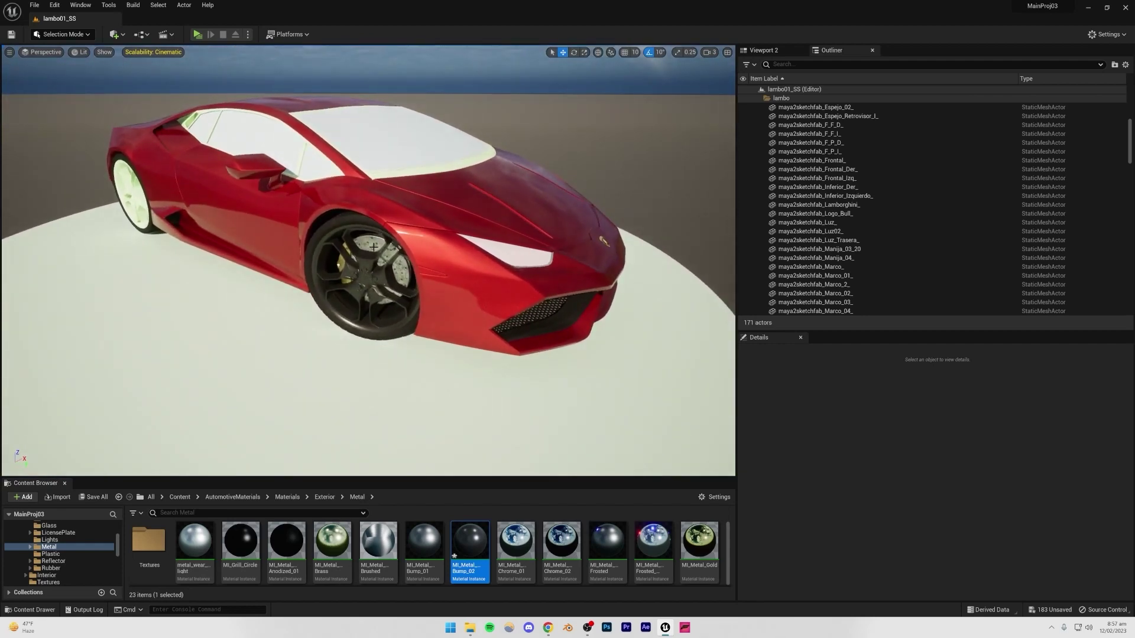
left_click(116, 36)
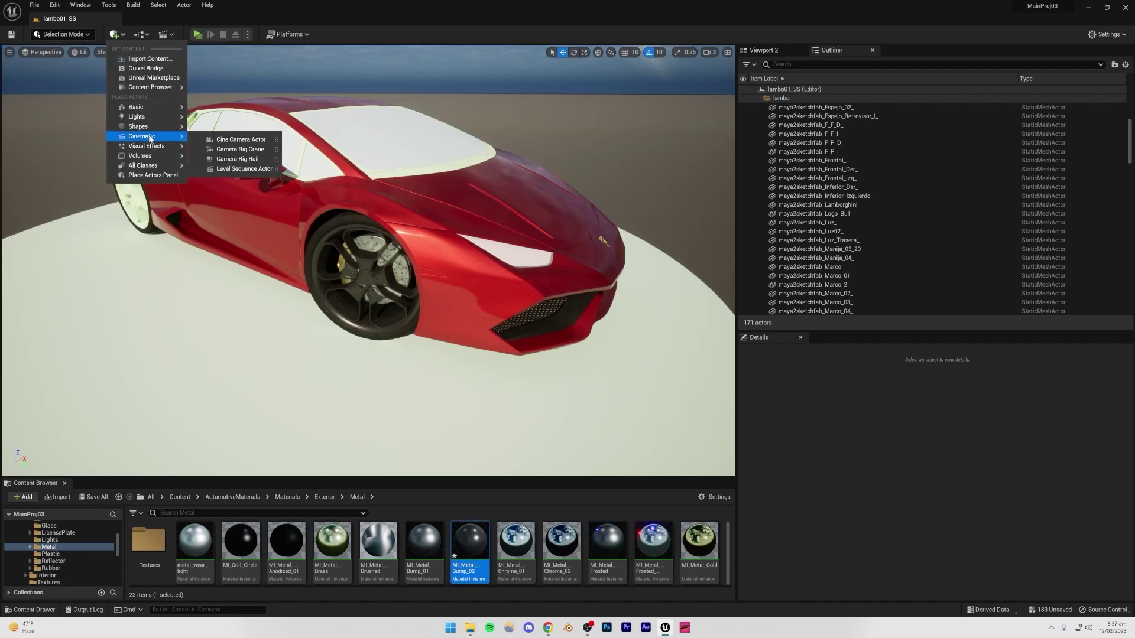
mouse_move(148, 147)
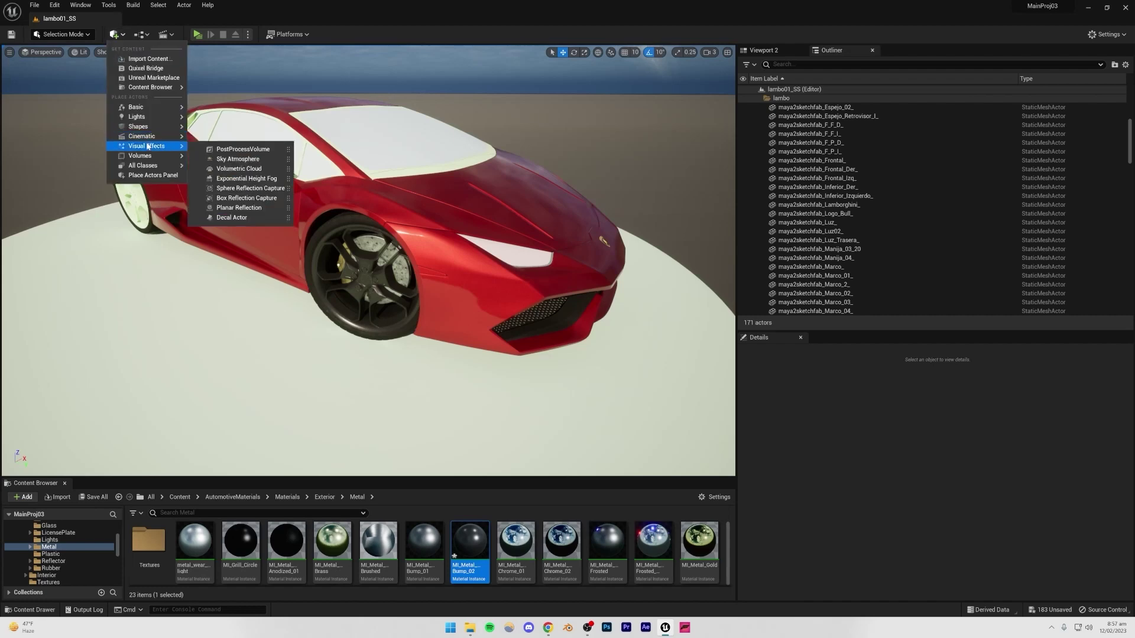
left_click(219, 151)
key("s")
mouse_move(415, 252)
right_mouse_down()
mouse_move(402, 228)
mouse_move(415, 236)
right_mouse_up()
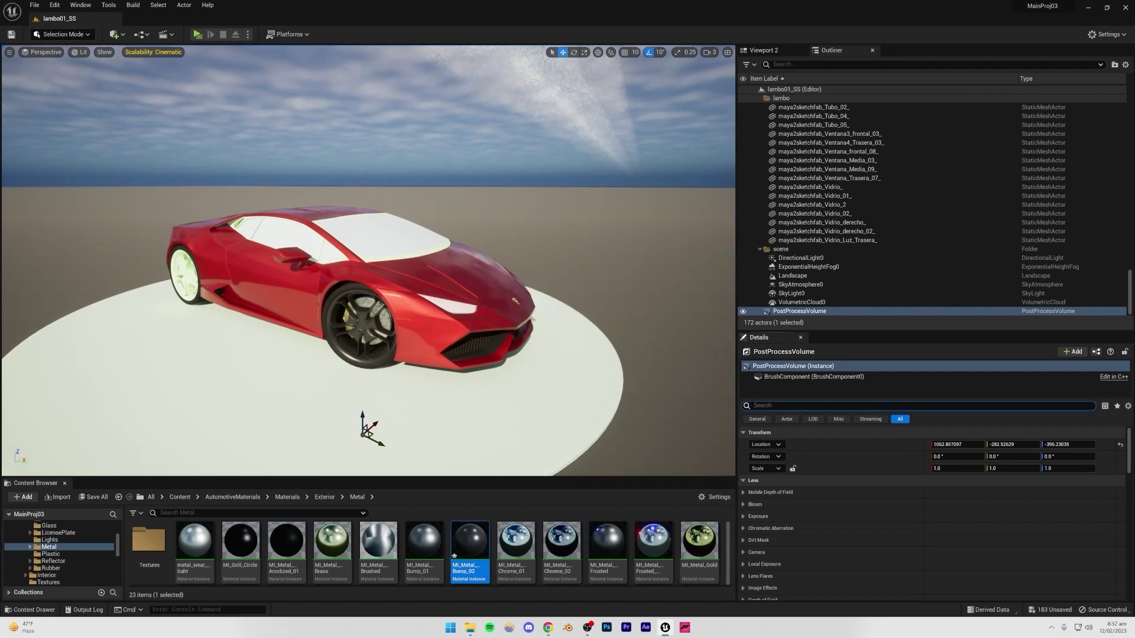
type("infi")
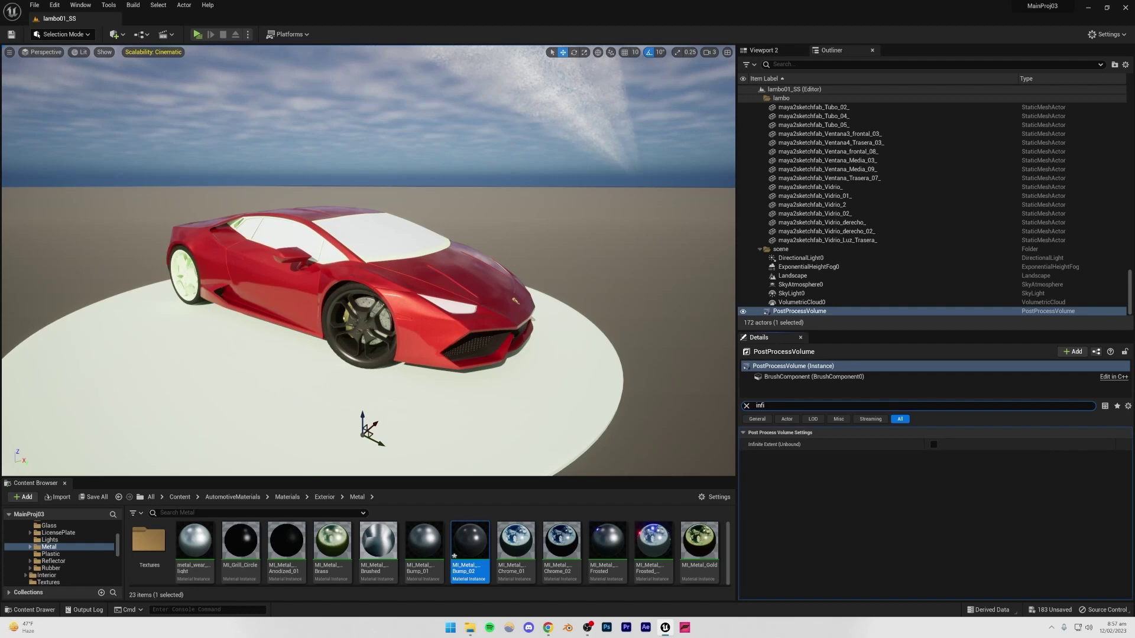
left_click(790, 445)
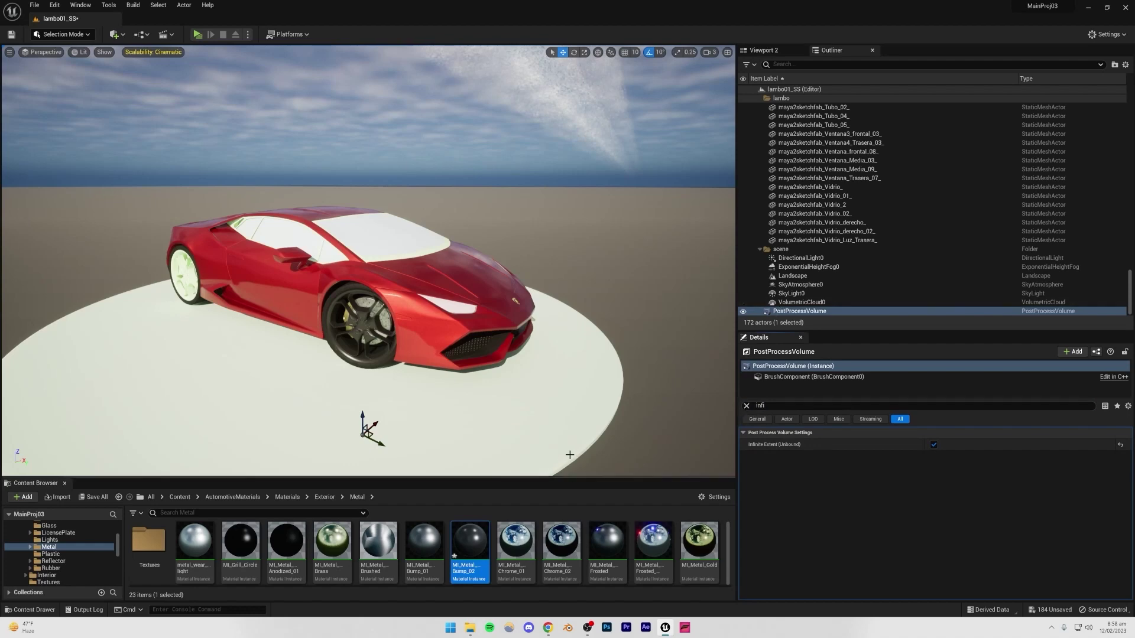
Enable the PostProcessVolume's Metering Mode and Exposure Compensation overrides, and set Metering Mode to Manual
key("f")
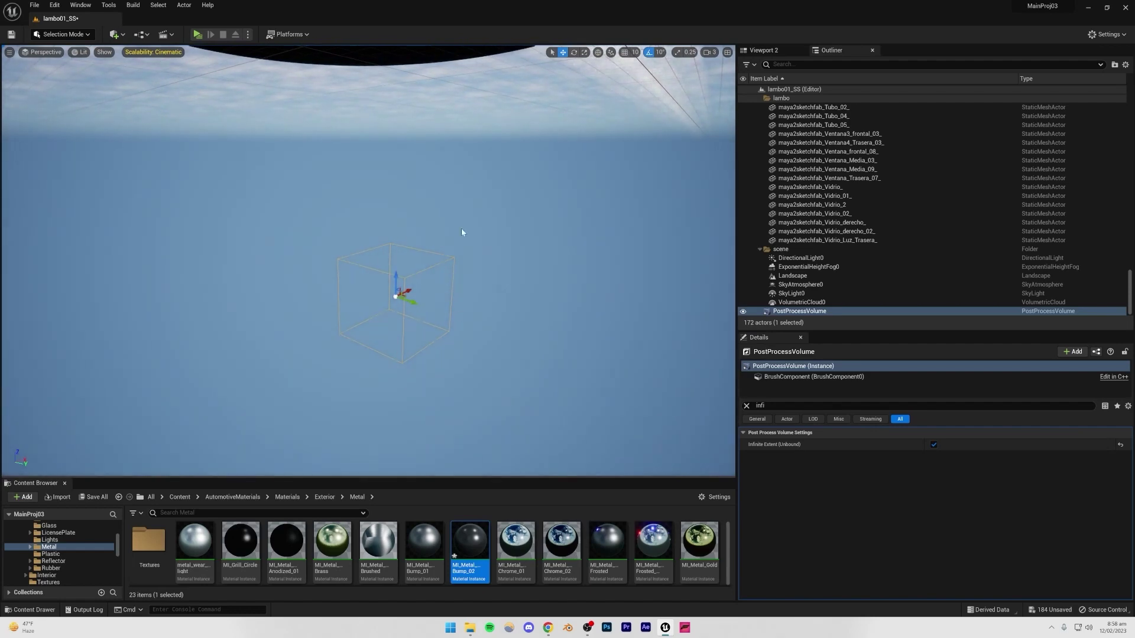
mouse_move(395, 295)
right_mouse_down()
mouse_move(395, 319)
mouse_move(402, 283)
right_mouse_up()
left_click(747, 407)
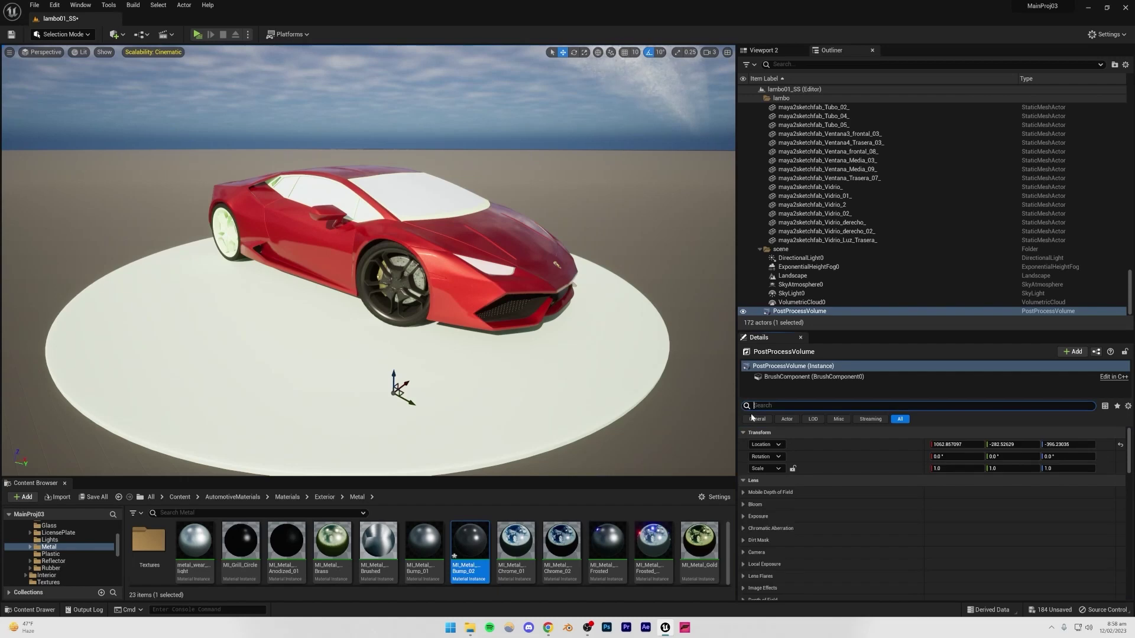
scroll(833, 480, "down", 3)
left_click(743, 473)
scroll(767, 473, "down", 1)
left_click(759, 472)
left_click(759, 484)
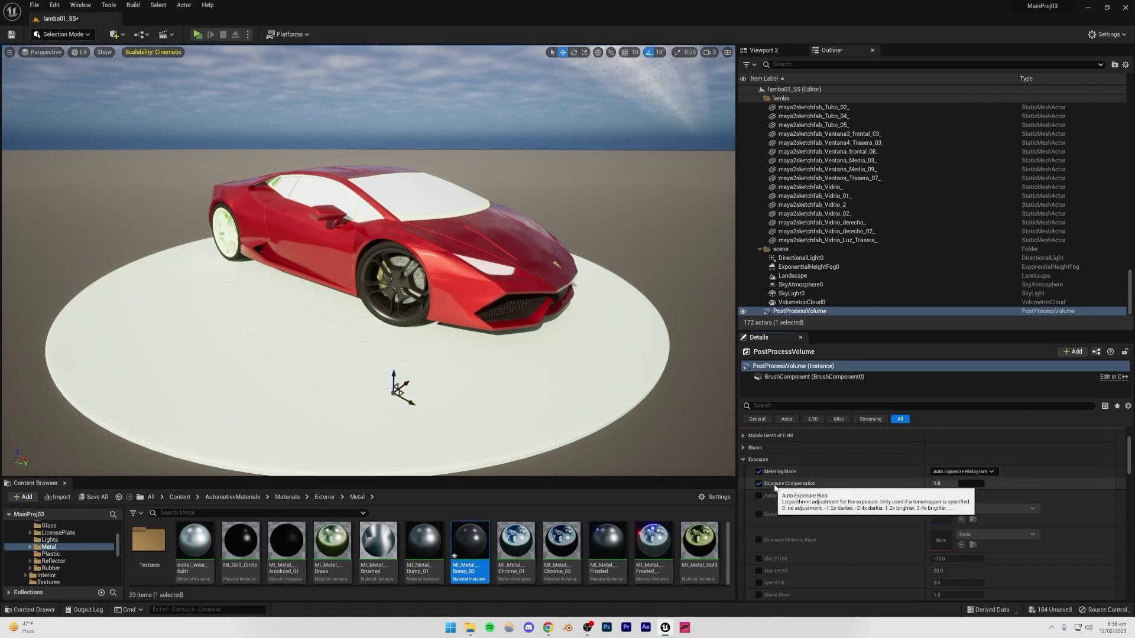
left_click(952, 473)
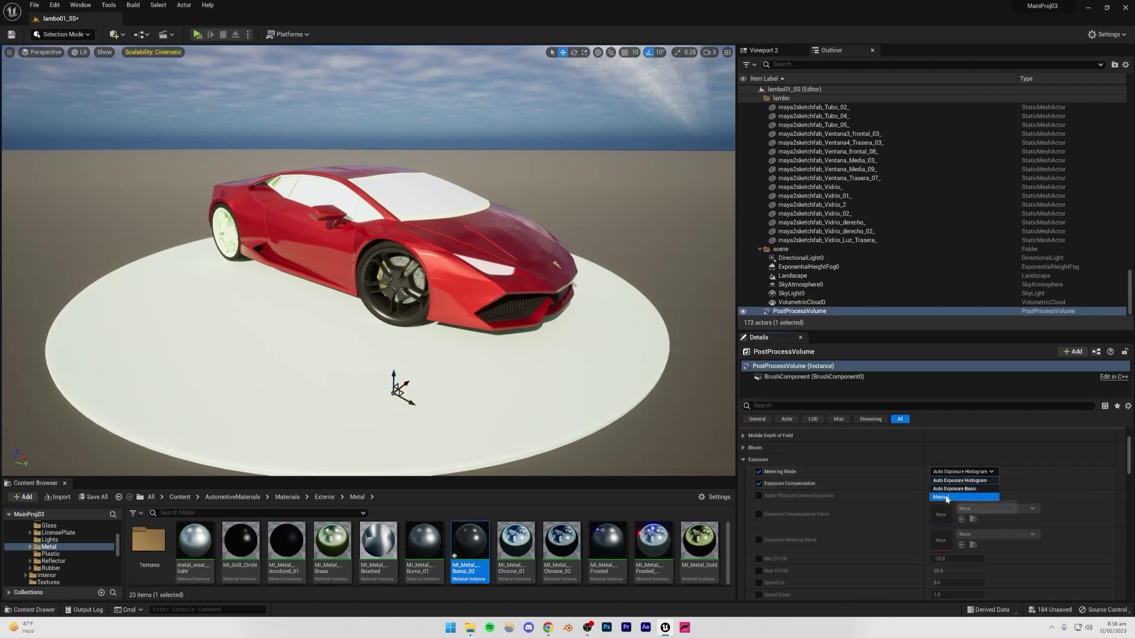
left_click(940, 502)
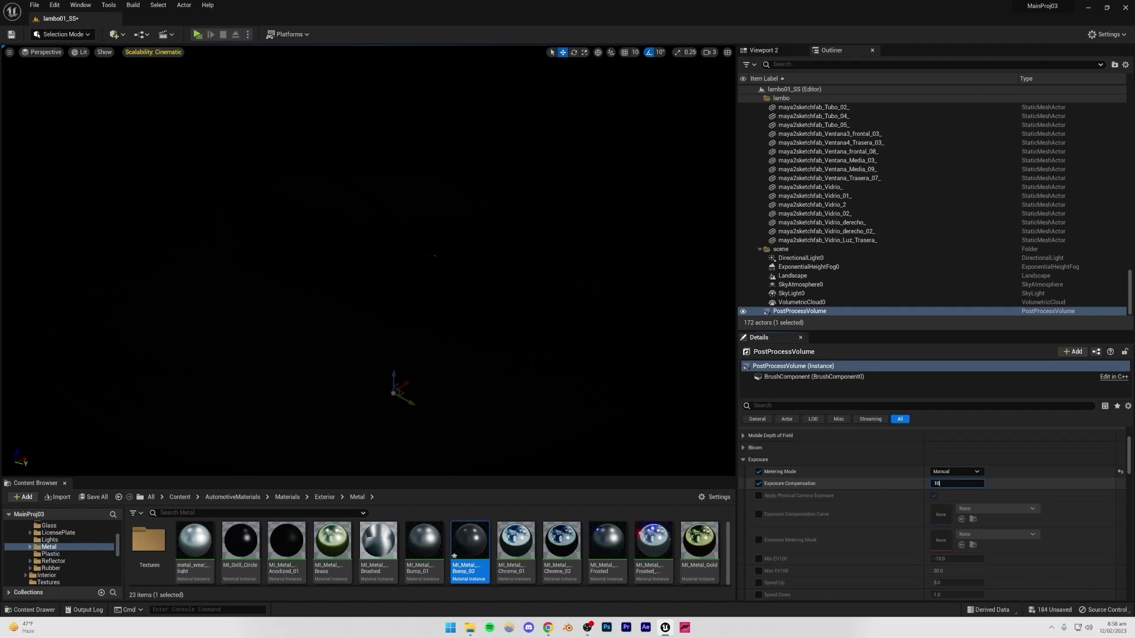
Set the PostProcessVolume's Exposure Compensation to 9.5 after trying 10 and 9
type("10")
key("Return")
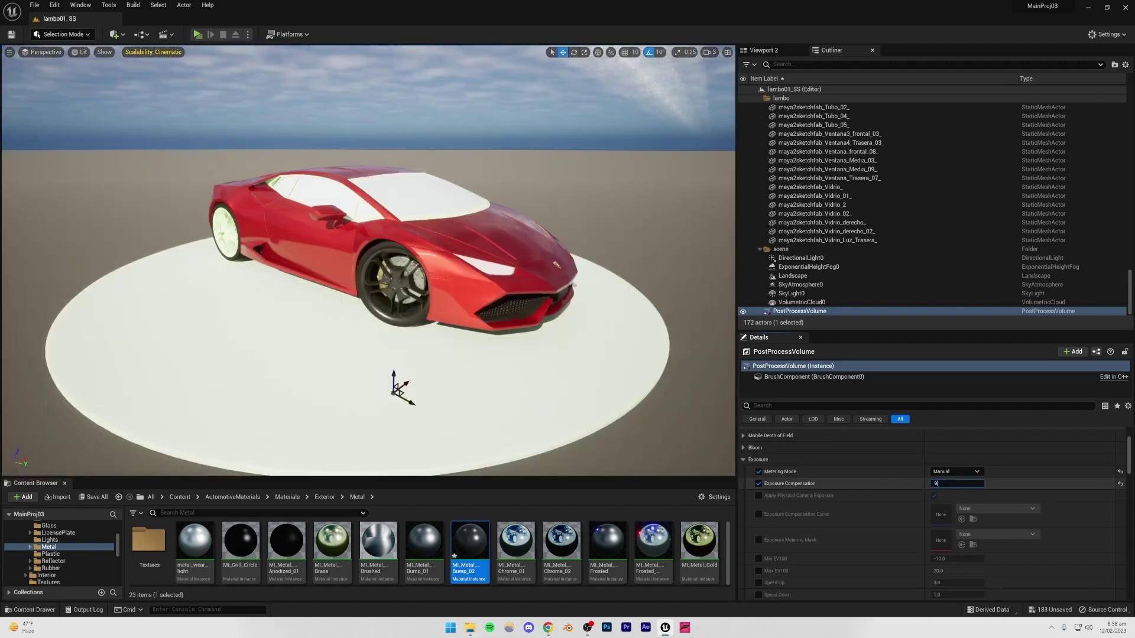
key("Return")
type("9.5")
key("Return")
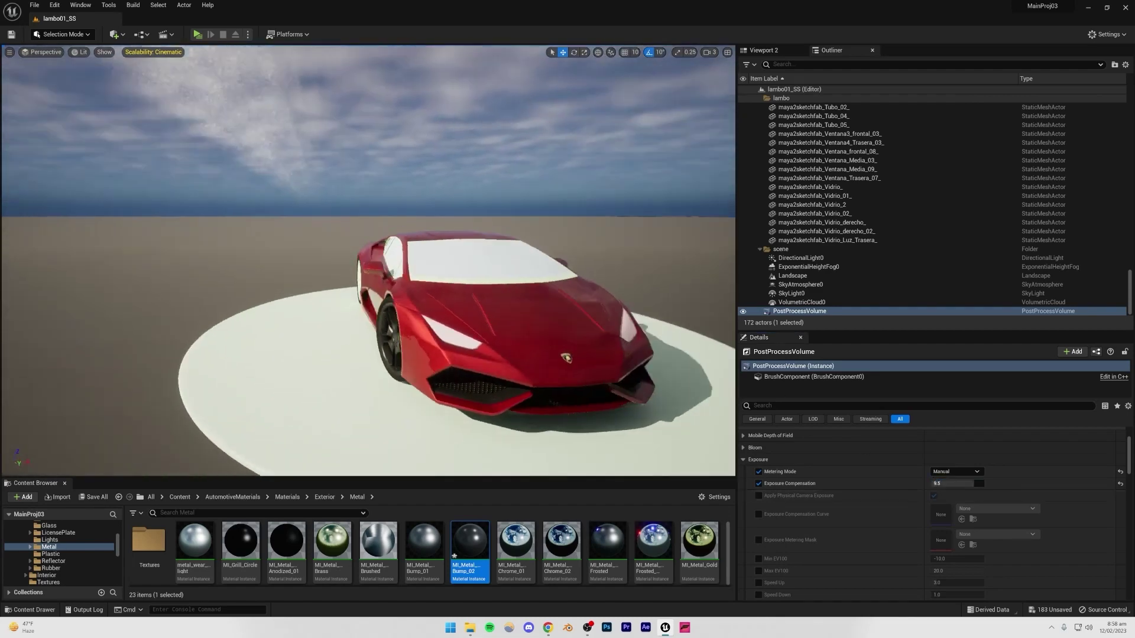
Apply MI_Metal_Bump_02 to the bolts on the front wheel's gold brake caliper
right_click_drag(378, 260, 403, 250)
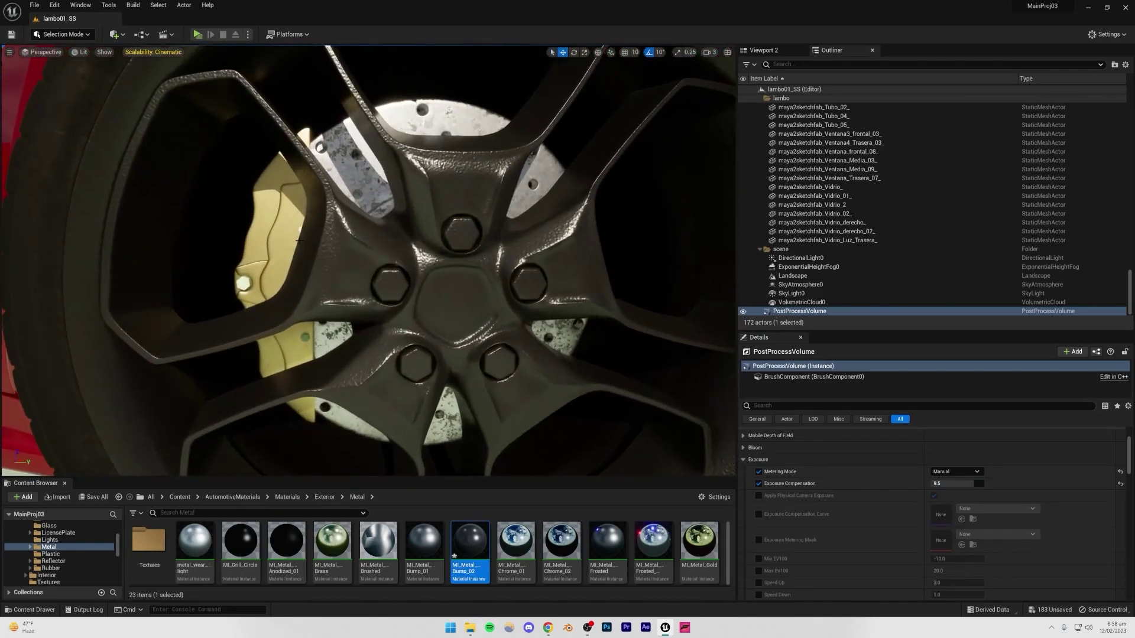
mouse_move(441, 342)
right_mouse_down()
mouse_move(408, 319)
mouse_move(441, 342)
right_mouse_up()
left_click_drag(453, 536, 369, 390)
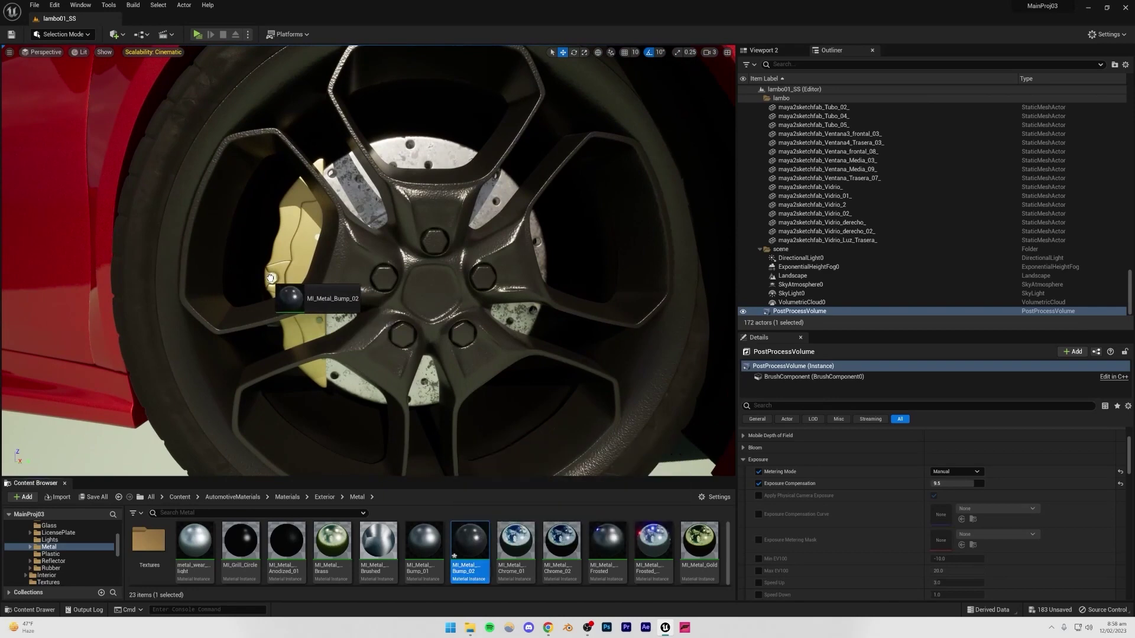
left_click_drag(469, 532, 318, 319)
right_click_drag(318, 319, 322, 349)
left_click_drag(469, 541, 428, 187)
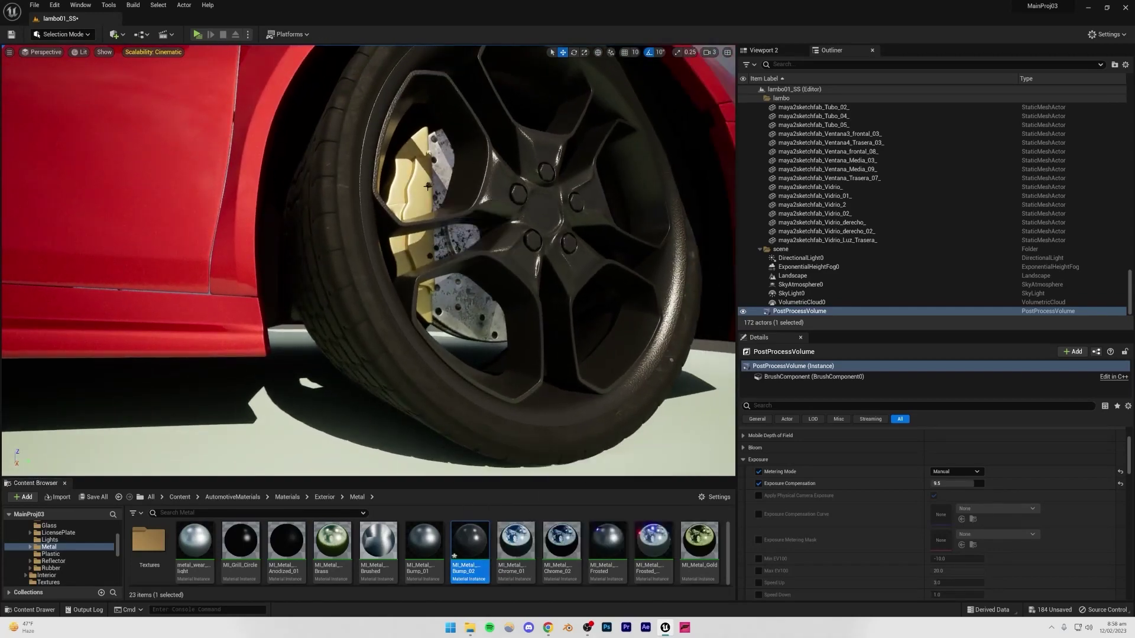
Try MI_Metal_Chrome_01 on the front brake disc
right_click_drag(330, 467, 495, 243)
left_click(495, 243)
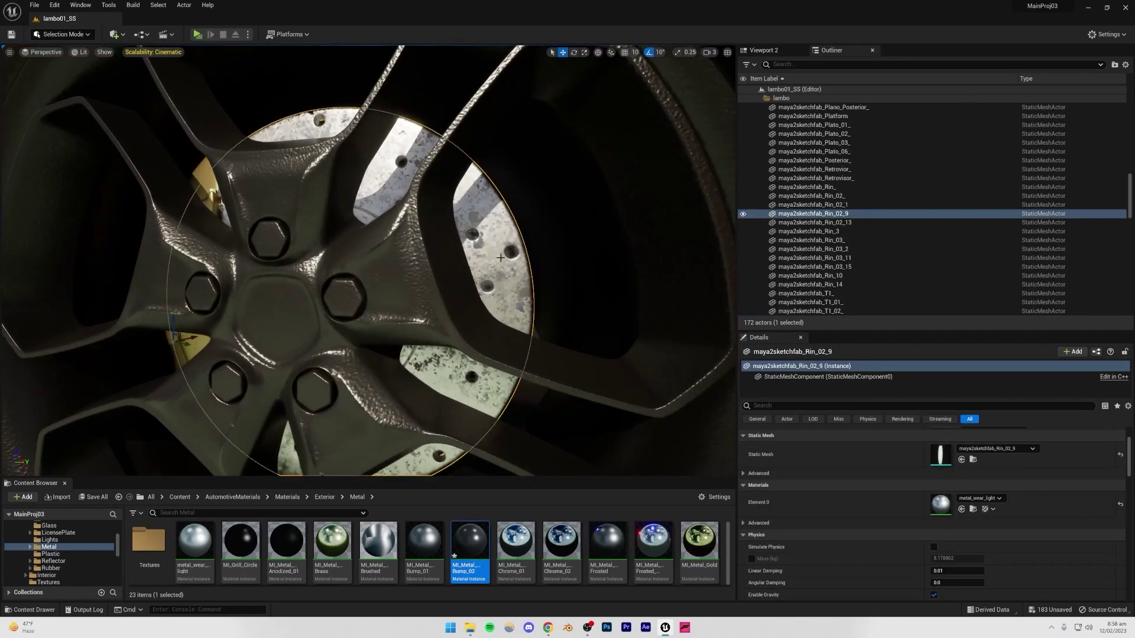
right_click_drag(403, 363, 405, 368)
left_click_drag(514, 547, 463, 274)
mouse_move(463, 274)
right_mouse_down()
mouse_move(456, 284)
mouse_move(462, 277)
right_mouse_up()
Apply MI_Metal_Zinc_Spangles to the front brake disc, deselect it, and save the level
scroll(629, 546, "down", 2)
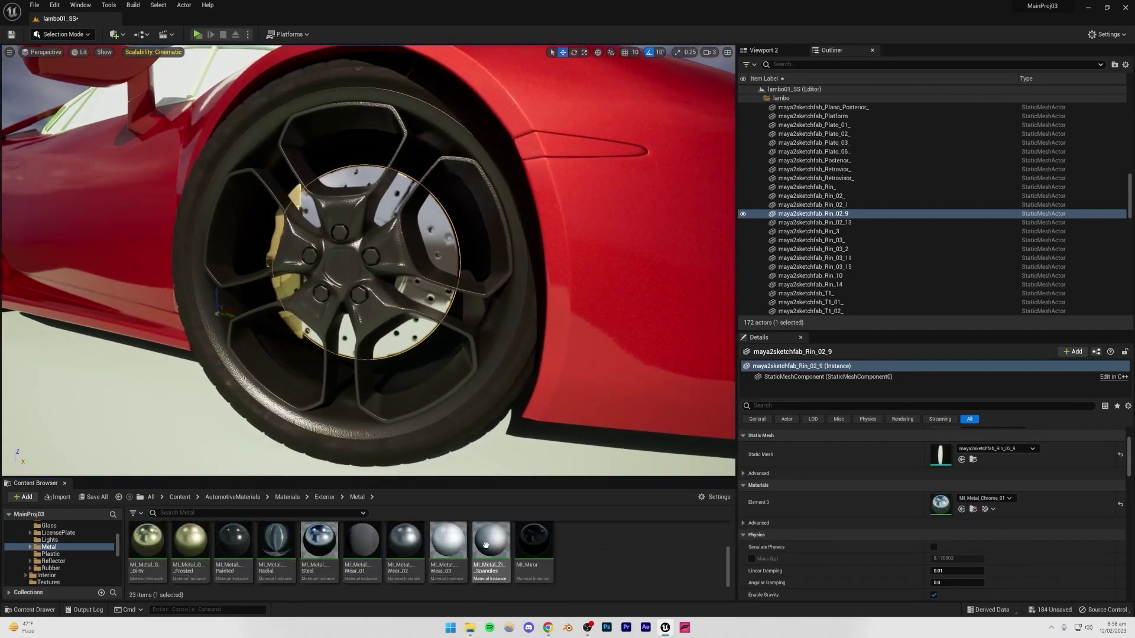
left_click_drag(483, 535, 425, 236)
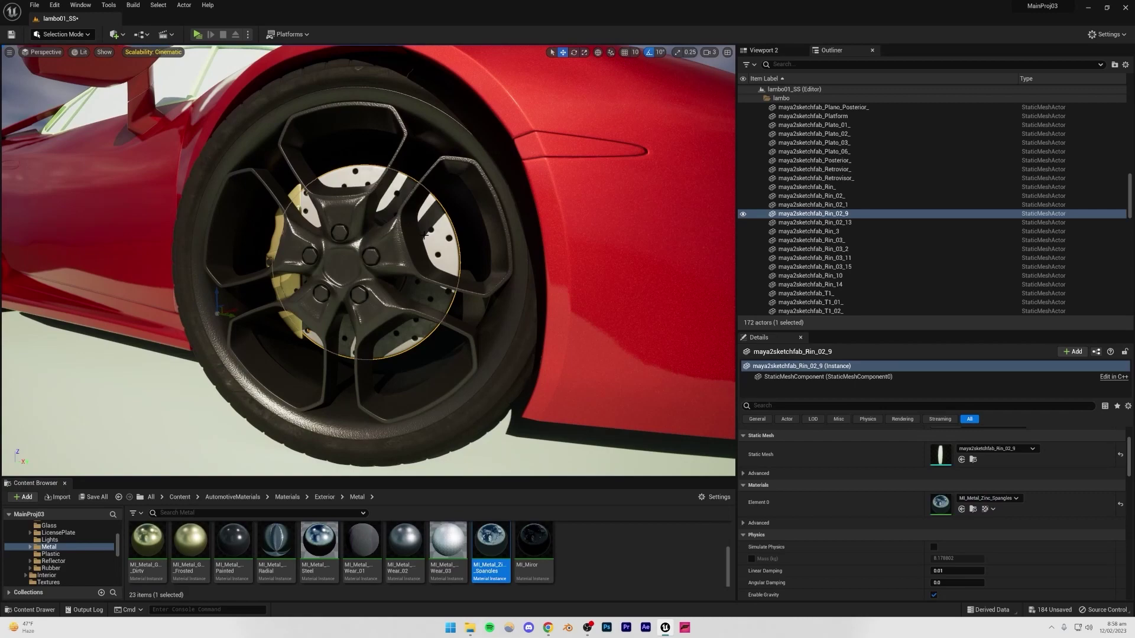
right_click_drag(425, 236, 427, 239)
left_click(495, 73)
right_click_drag(475, 128, 515, 139)
right_click_drag(379, 241, 396, 226)
key("ctrl+s")
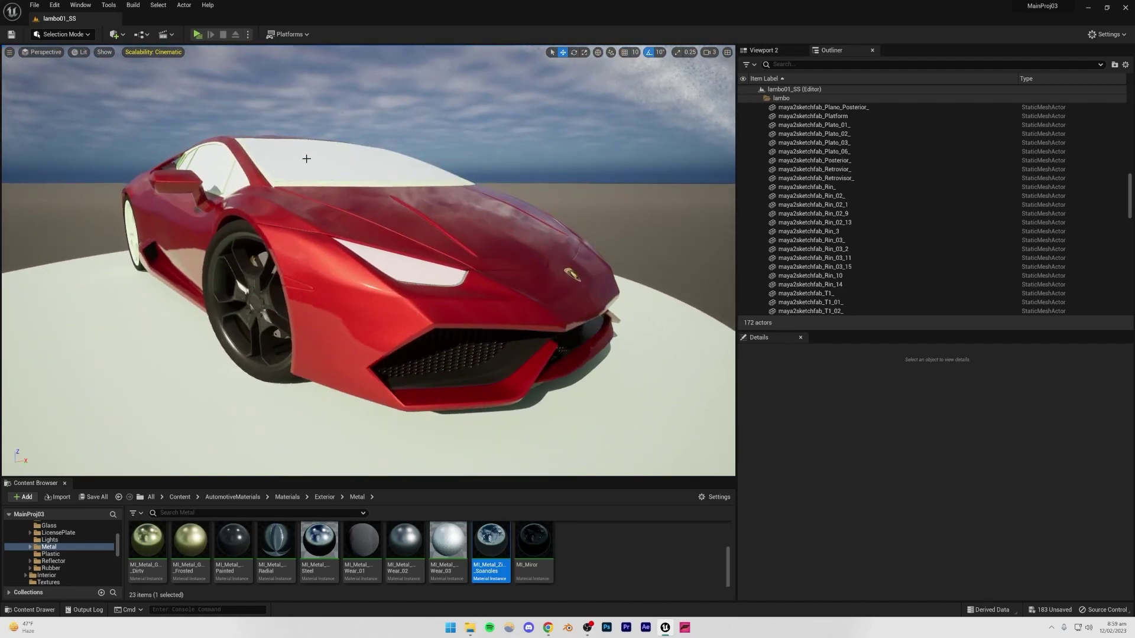
Search the Project Settings for "ray tra" and review the Lumen and hardware ray tracing options
left_click(33, 5)
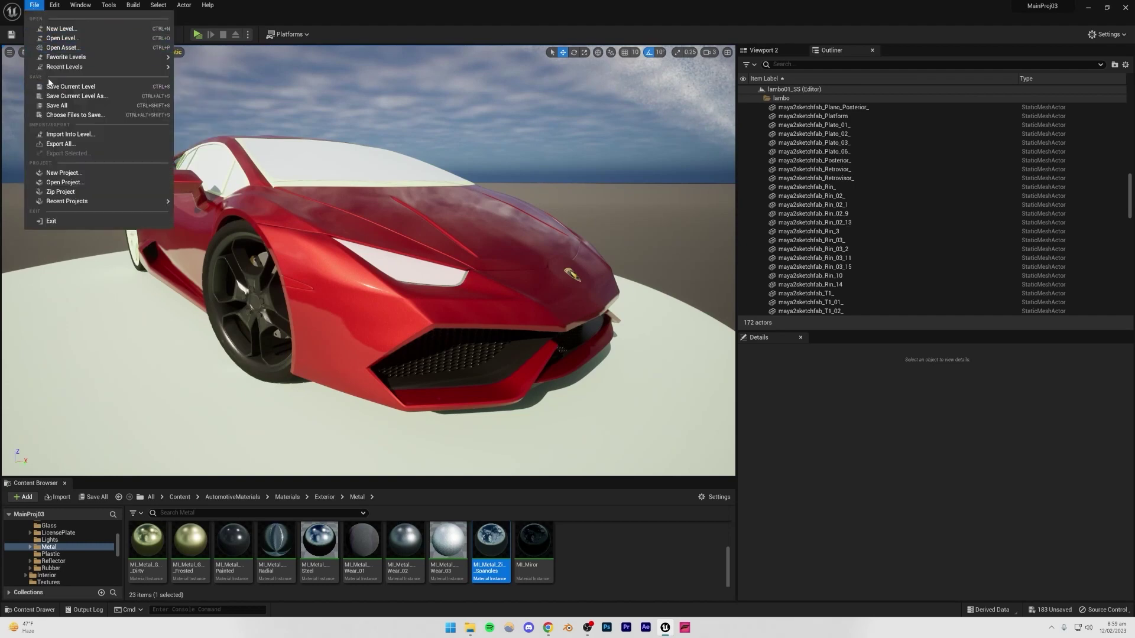
mouse_move(52, 7)
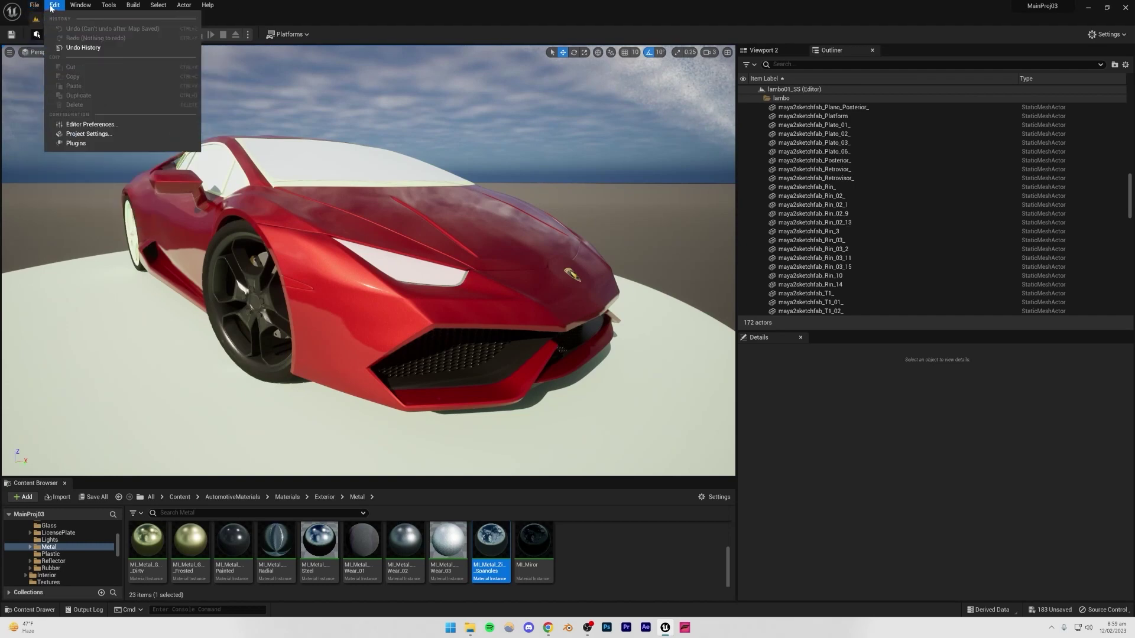
left_click(85, 134)
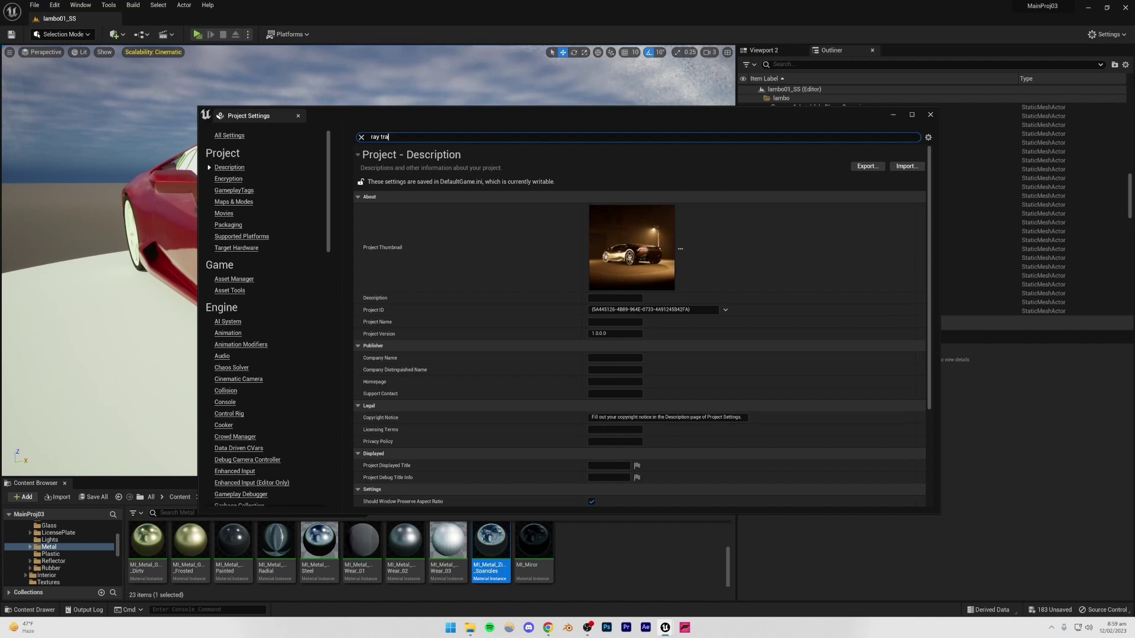
left_click(436, 168)
left_click(439, 160)
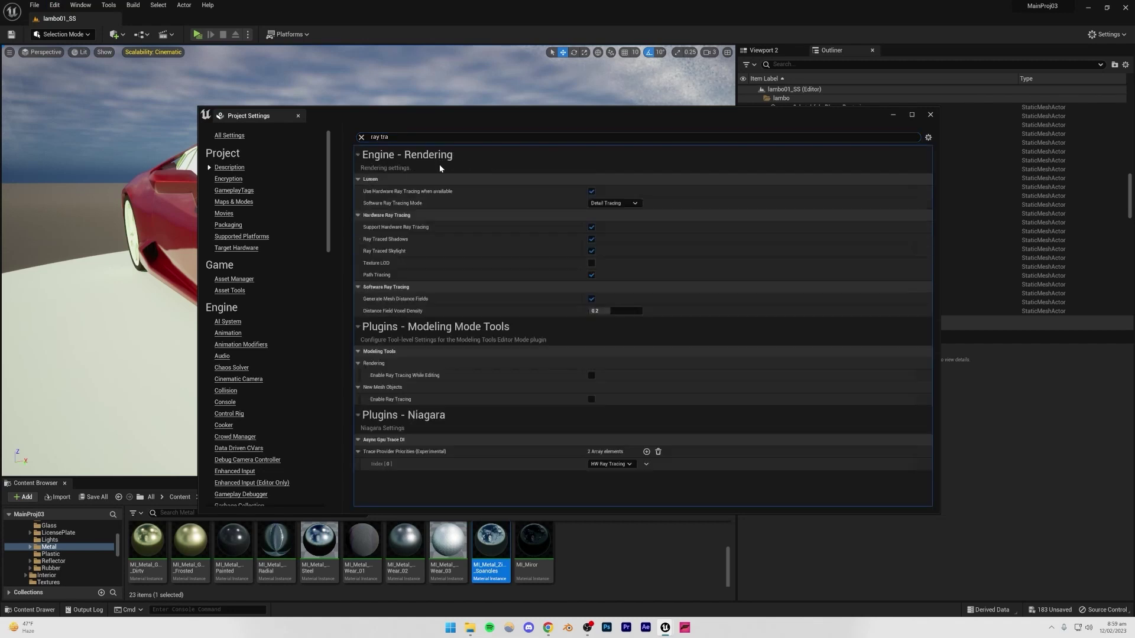
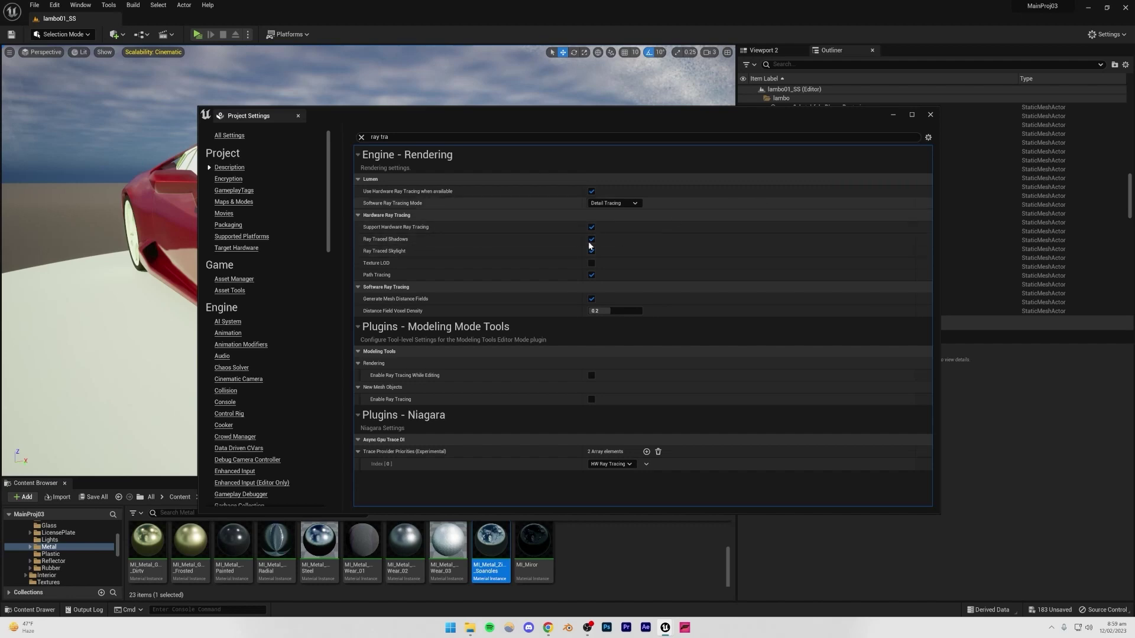
left_click(930, 114)
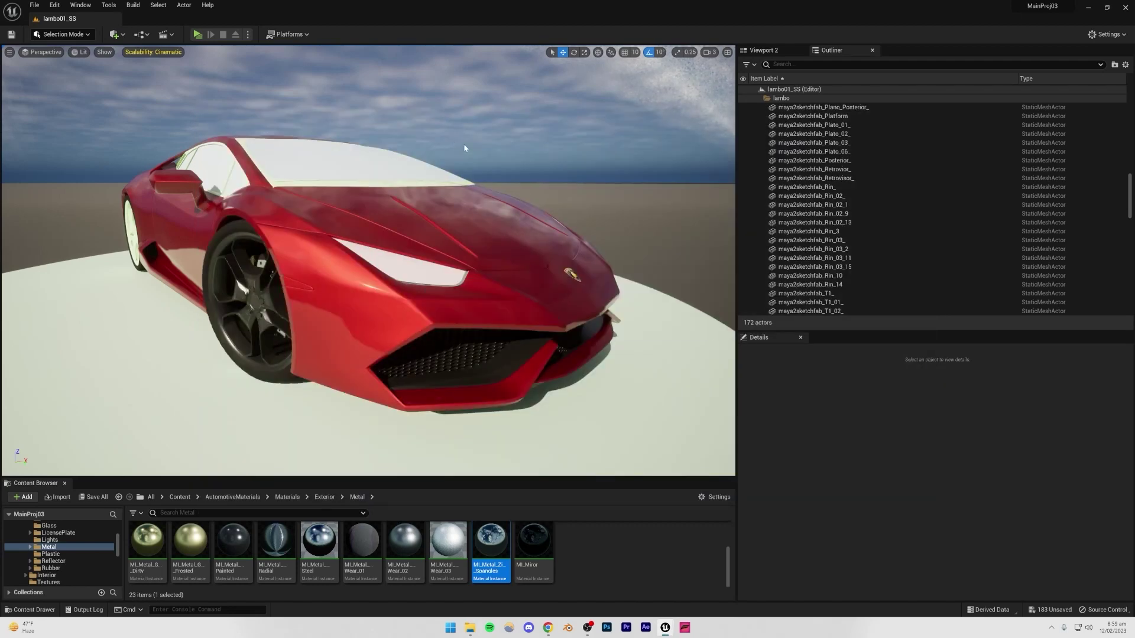
mouse_move(463, 253)
right_mouse_down()
mouse_move(529, 253)
mouse_move(480, 255)
right_mouse_up()
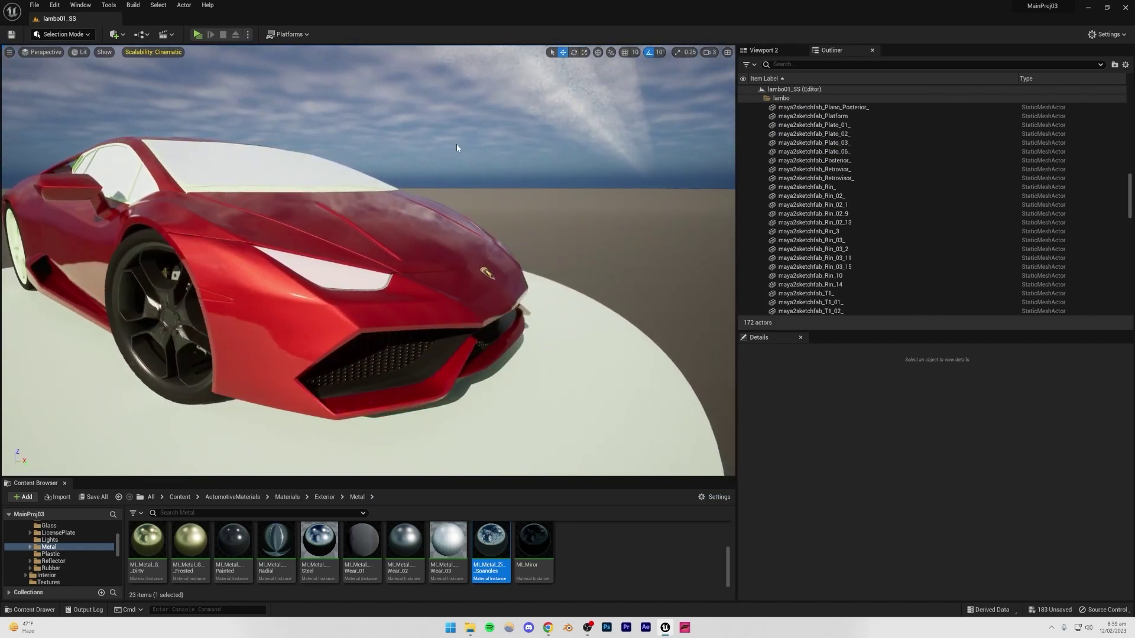
mouse_move(456, 144)
right_mouse_down()
mouse_move(476, 148)
mouse_move(467, 152)
right_mouse_up()
right_click_drag(402, 253, 402, 252)
mouse_move(459, 120)
right_mouse_down()
mouse_move(478, 122)
mouse_move(449, 122)
right_mouse_up()
right_click_drag(438, 215, 439, 216)
Find the engine scalability options and examine the viewport's quality levels
left_click(1104, 34)
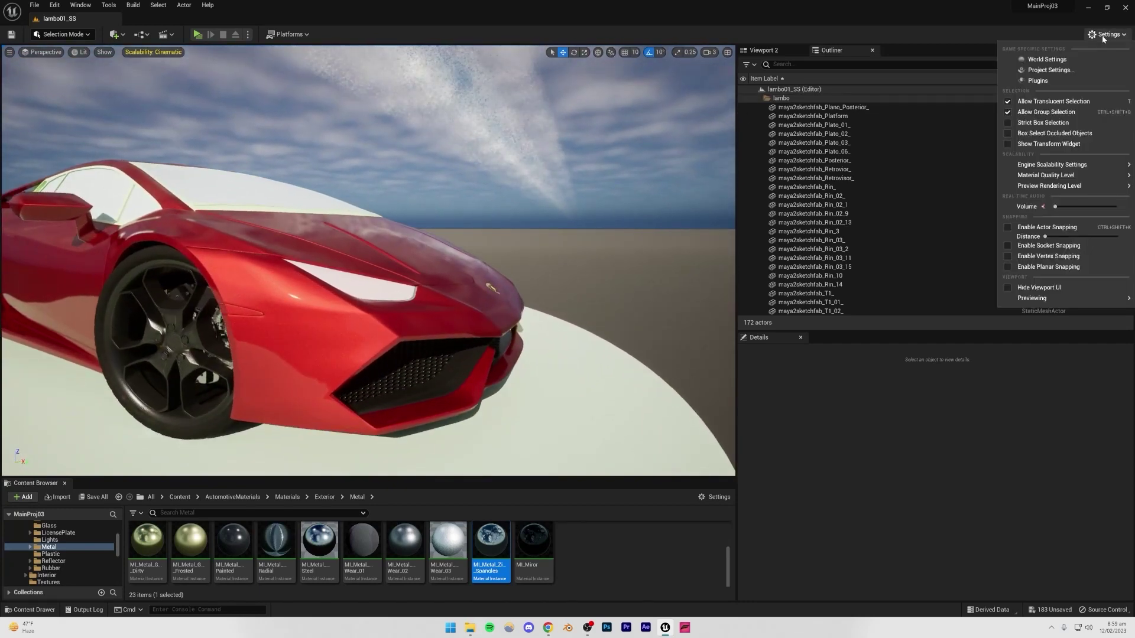
left_click(788, 100)
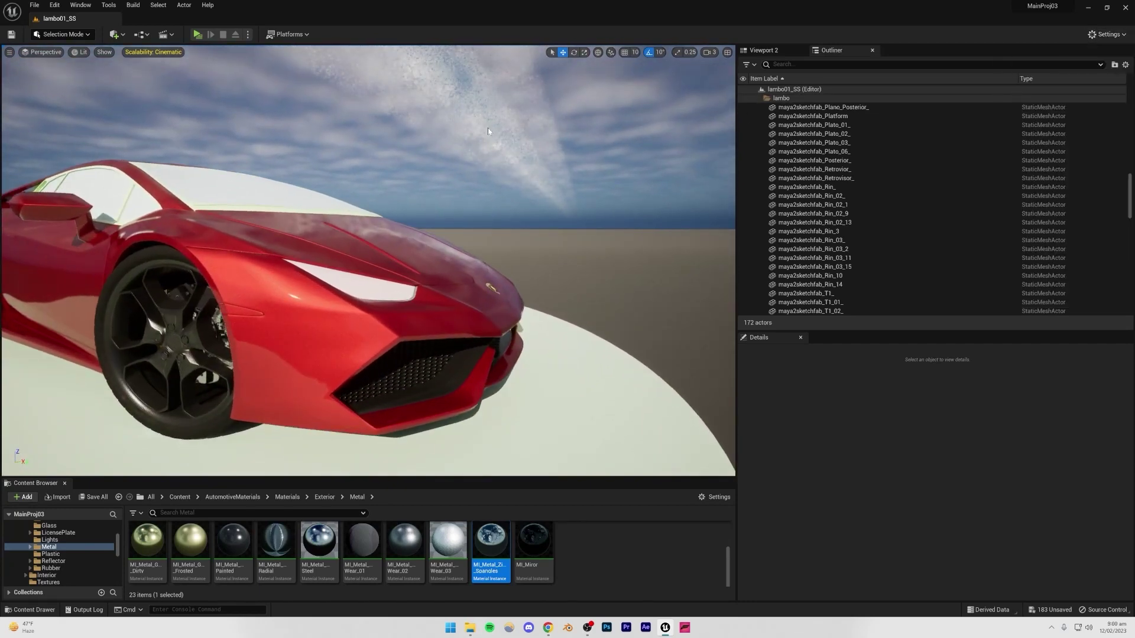
left_click(155, 52)
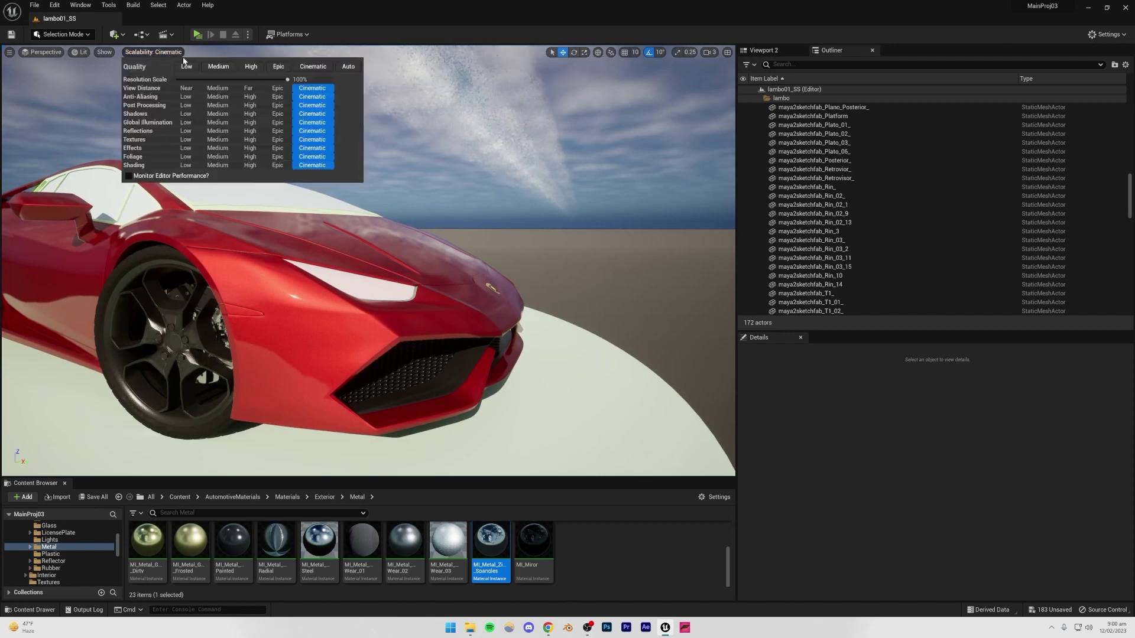
Set all engine scalability quality groups to Cinematic
left_click(477, 123)
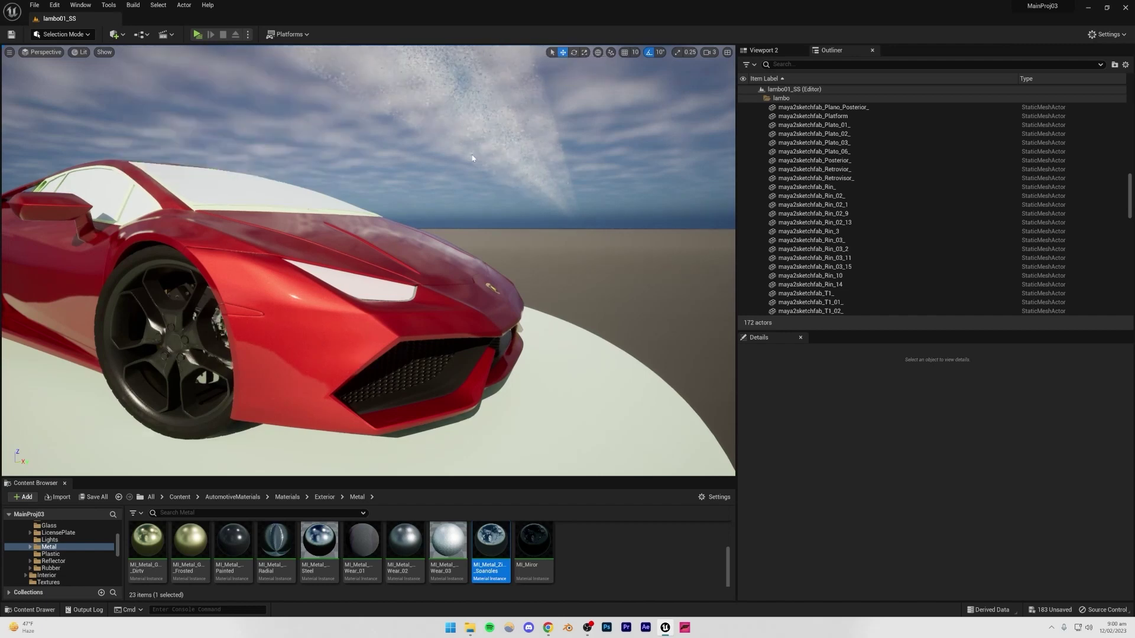
mouse_move(245, 224)
right_mouse_down()
mouse_move(240, 245)
mouse_move(245, 224)
right_mouse_up()
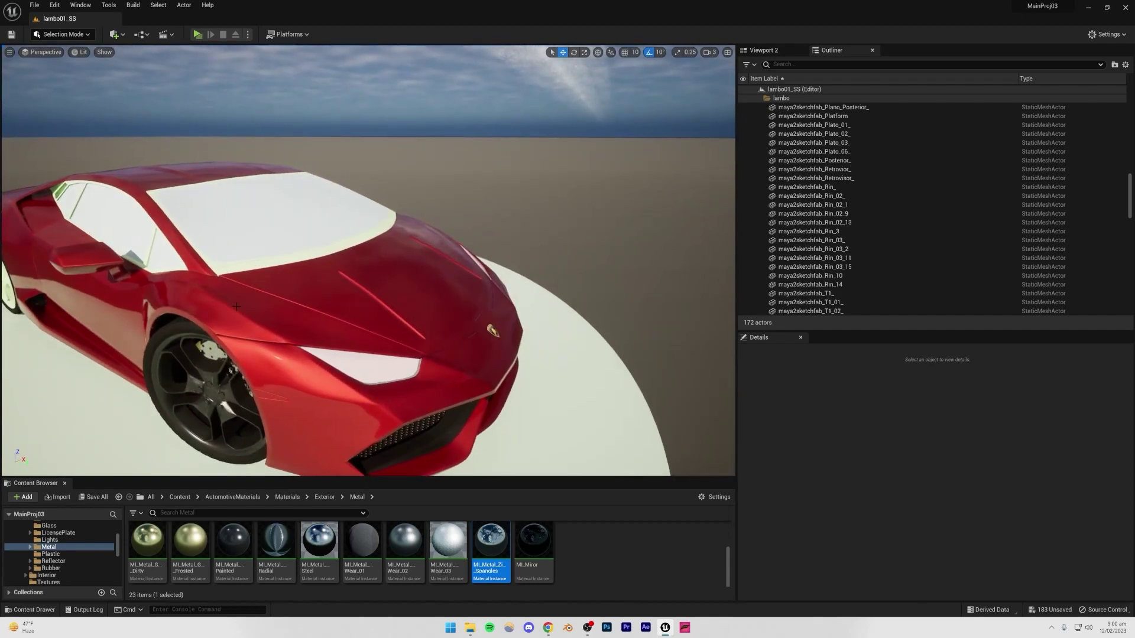
mouse_move(586, 186)
right_mouse_down()
mouse_move(582, 195)
mouse_move(587, 186)
right_mouse_up()
left_click(1108, 34)
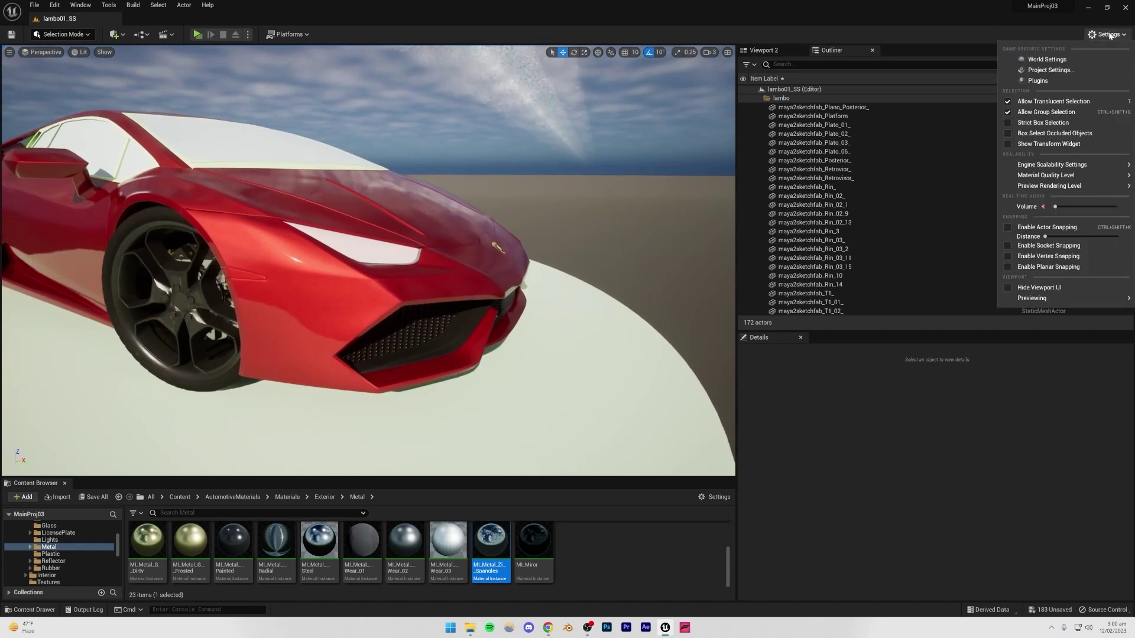
mouse_move(1050, 168)
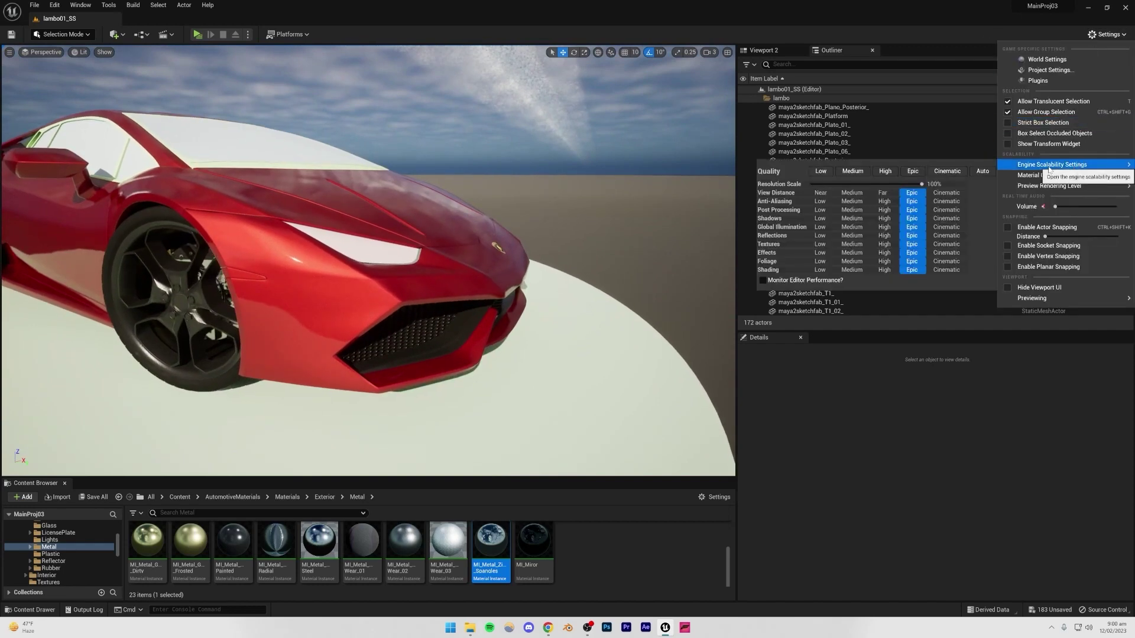
left_click(948, 172)
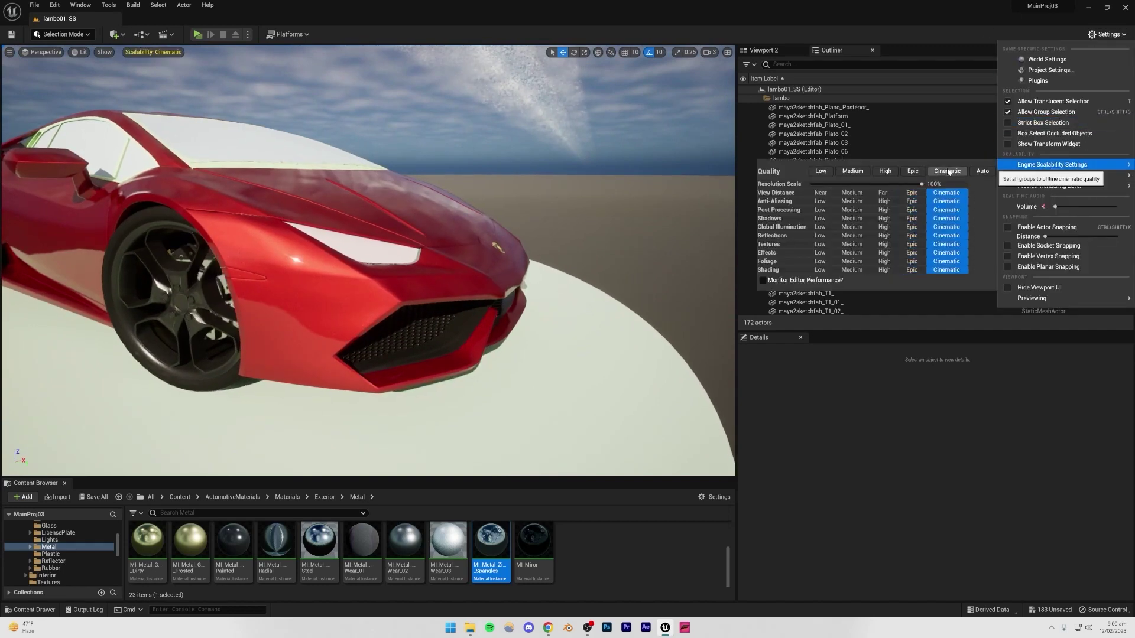
Apply MI_Metal_Bump_02 to the spokes, rim and lug nuts of the car's right rear wheel
right_click_drag(452, 142, 597, 148)
right_click_drag(414, 269, 359, 276)
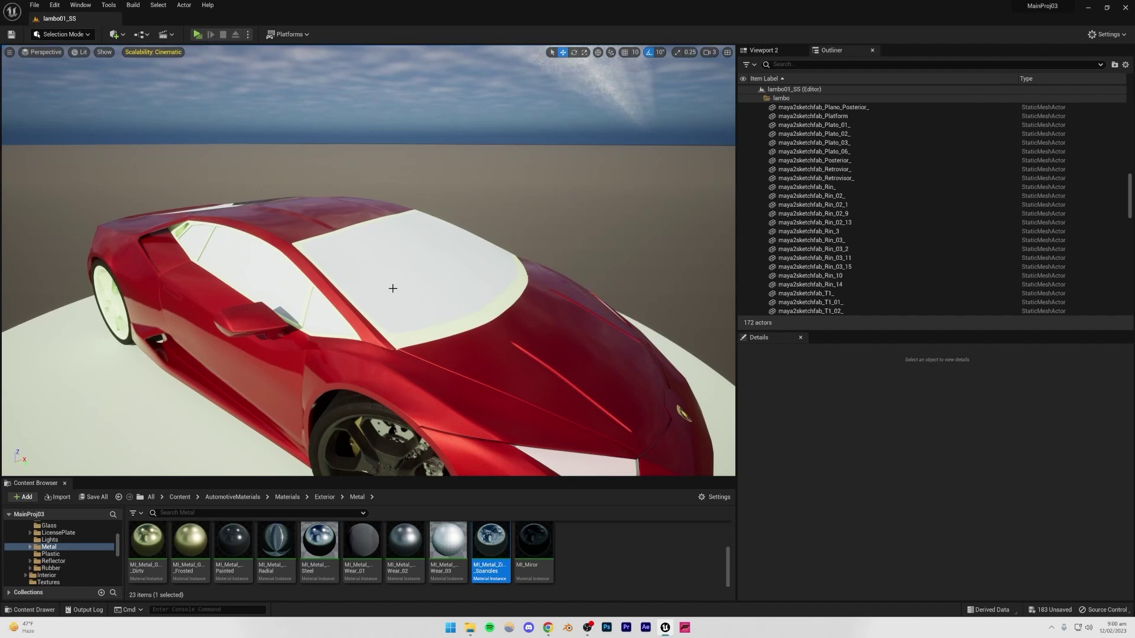
right_click_drag(359, 275, 414, 273)
scroll(501, 544, "up", 2)
left_click_drag(447, 449, 429, 391)
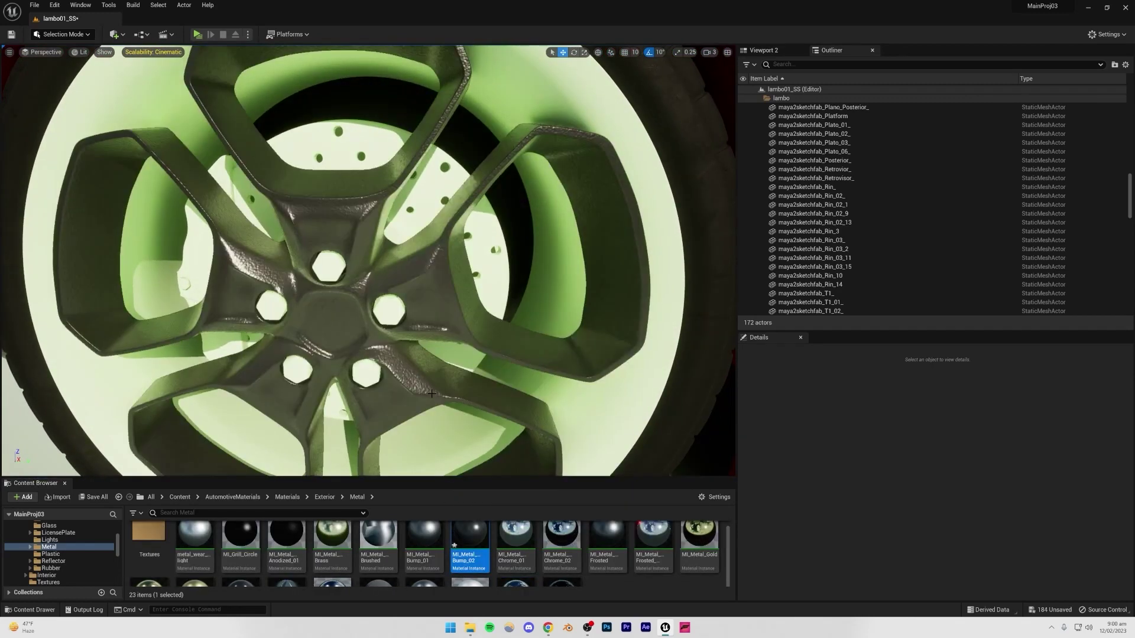
scroll(428, 387, "down", 4)
left_click_drag(472, 539, 353, 366)
left_click_drag(458, 519, 336, 326)
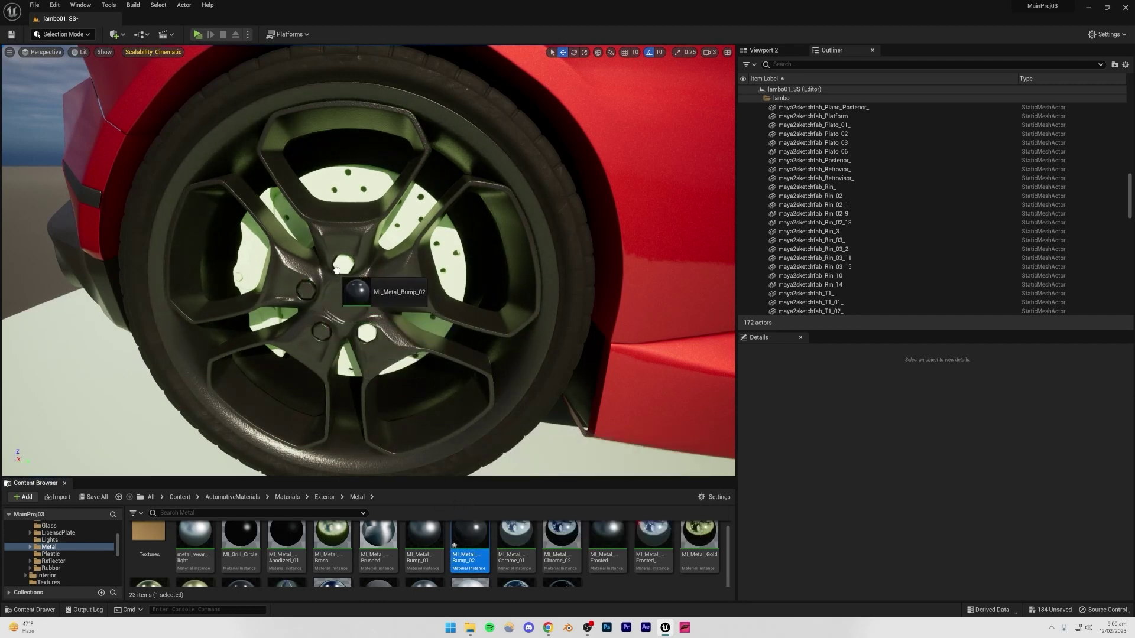
left_click_drag(460, 528, 397, 341)
left_click_drag(469, 535, 370, 339)
Apply MI_Metal_Wear_03 to the right rear brake disc and MI_Metal_Gold_Frosted to its caliper
scroll(378, 531, "down", 2)
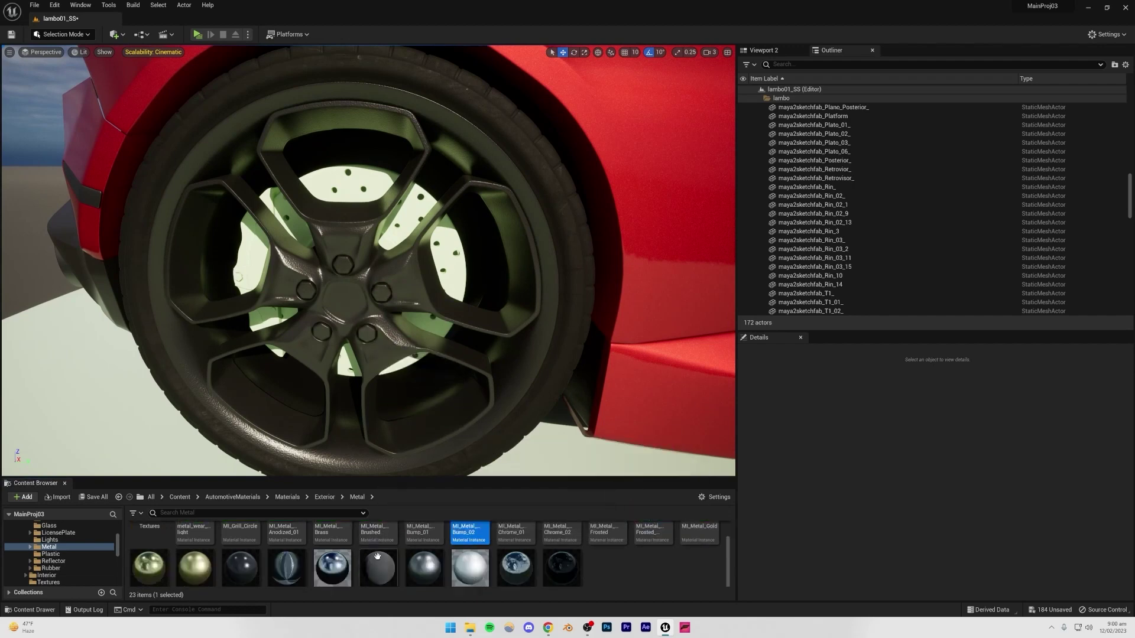
left_click_drag(435, 545, 431, 355)
right_click_drag(431, 355, 355, 337)
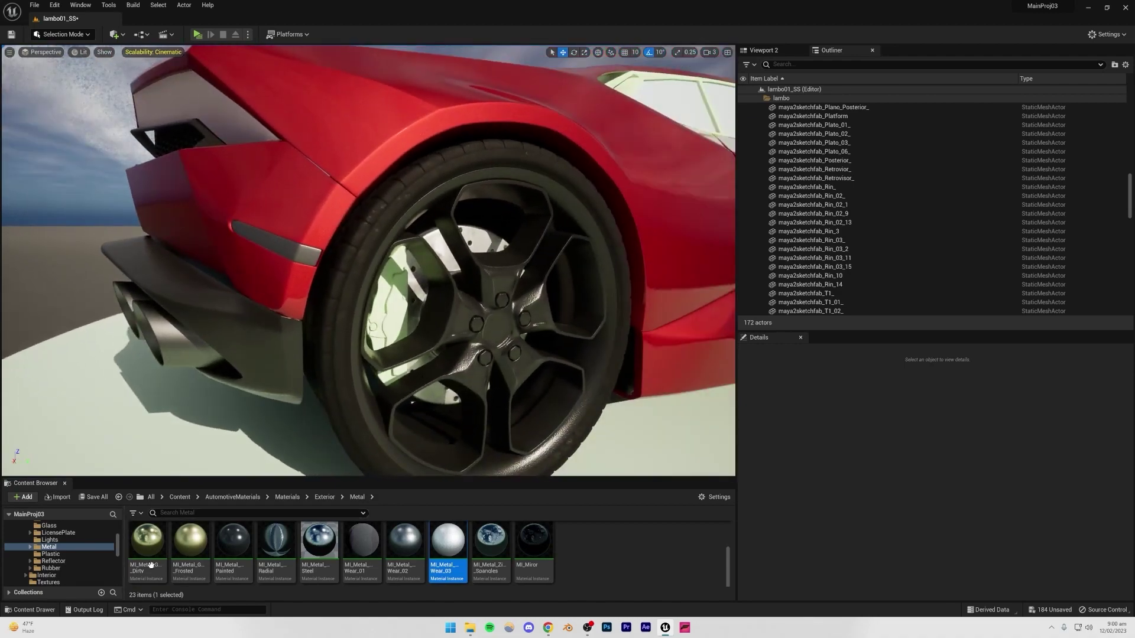
left_click_drag(379, 317, 368, 349)
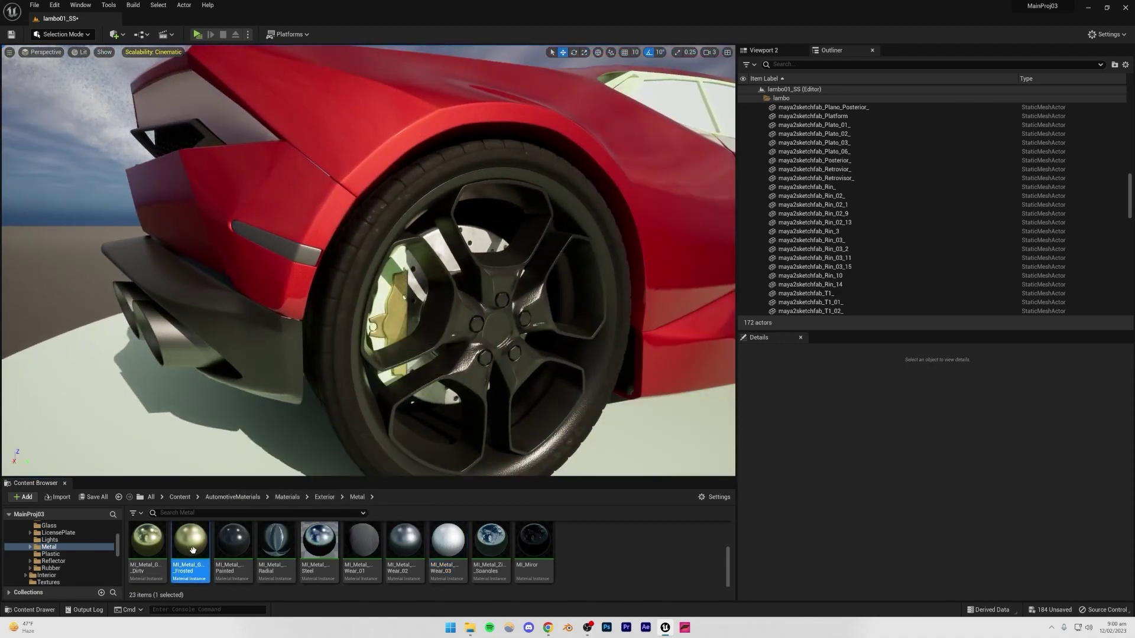
Apply MI_Metal_Bump_02 to the spokes and rim of the car's left front wheel
right_click_drag(380, 306, 393, 339)
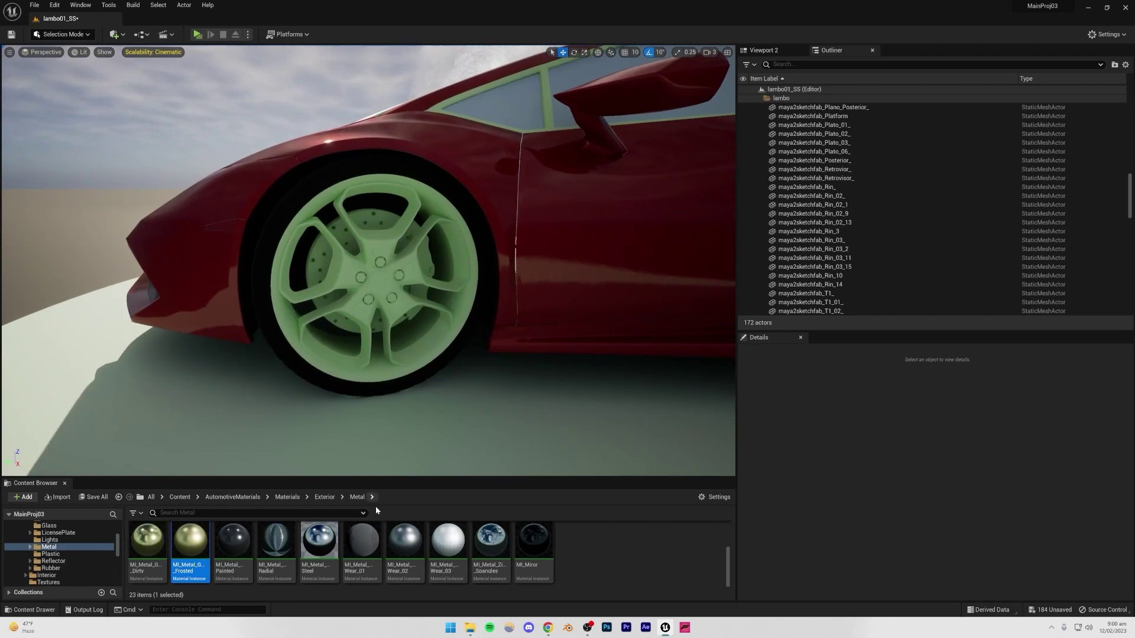
scroll(484, 547, "up", 2)
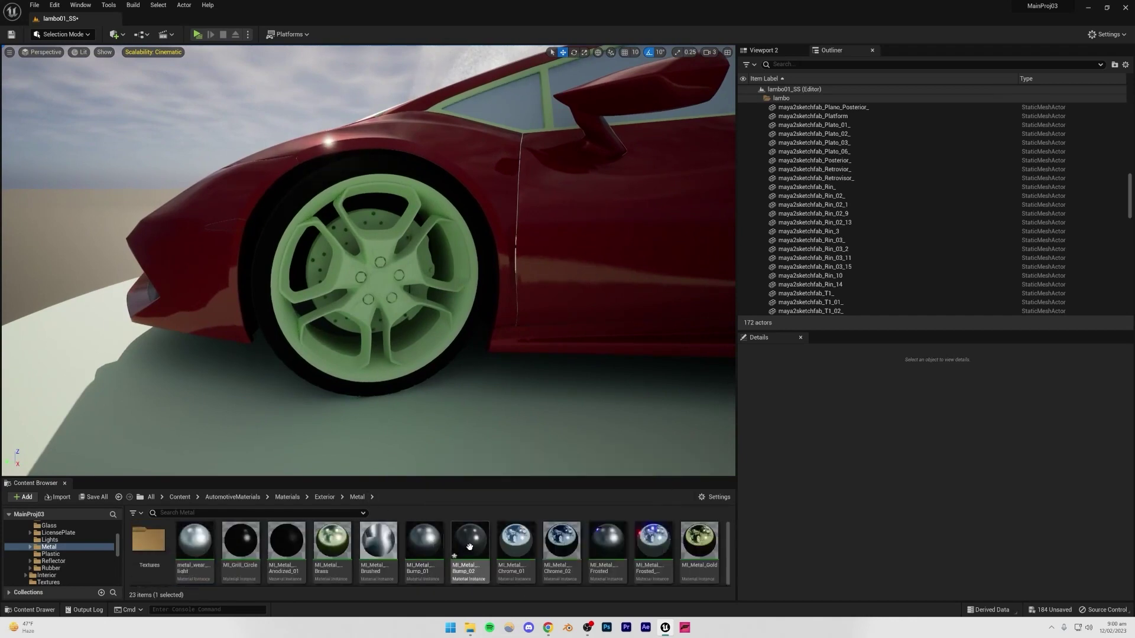
mouse_move(377, 324)
left_mouse_down()
mouse_move(405, 413)
mouse_move(486, 451)
mouse_move(375, 374)
mouse_move(378, 332)
left_mouse_up()
key("w")
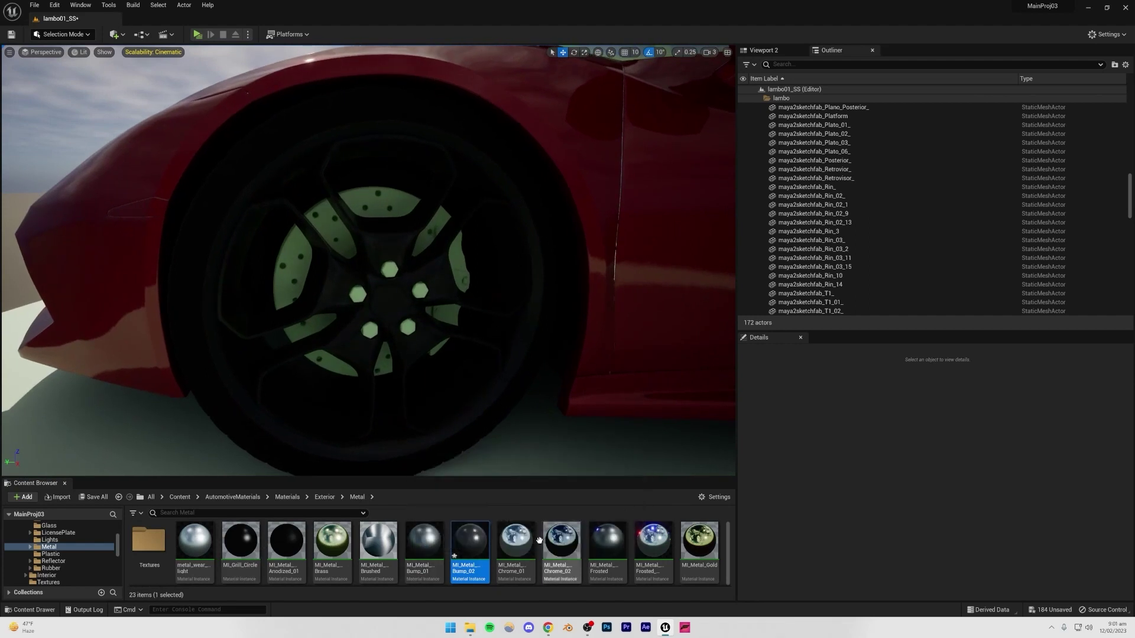
Apply MI_Metal_Wear_03 to the left front brake disc and MI_Metal_Gold_Frosted to its caliper
scroll(553, 540, "down", 3)
left_click_drag(470, 550, 293, 267)
right_click_drag(292, 267, 230, 267)
key("w")
key("d")
key("s")
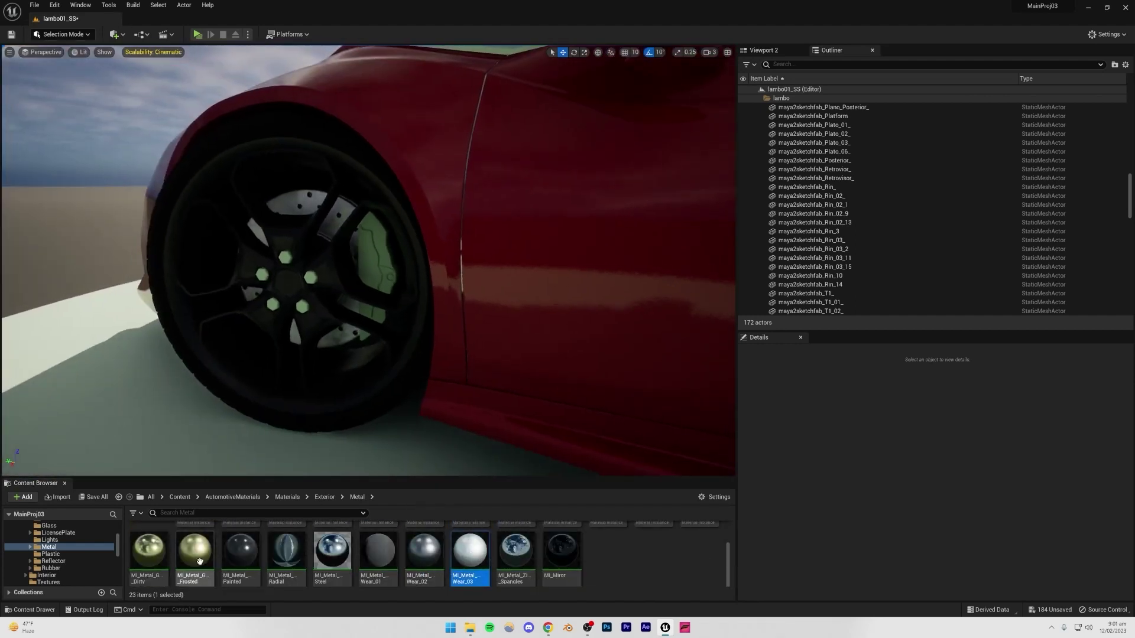
key("a")
right_click_drag(381, 251, 385, 247)
Apply MI_Metal_Bump_02 to the left front wheel's five lug nuts and save the level
key("w")
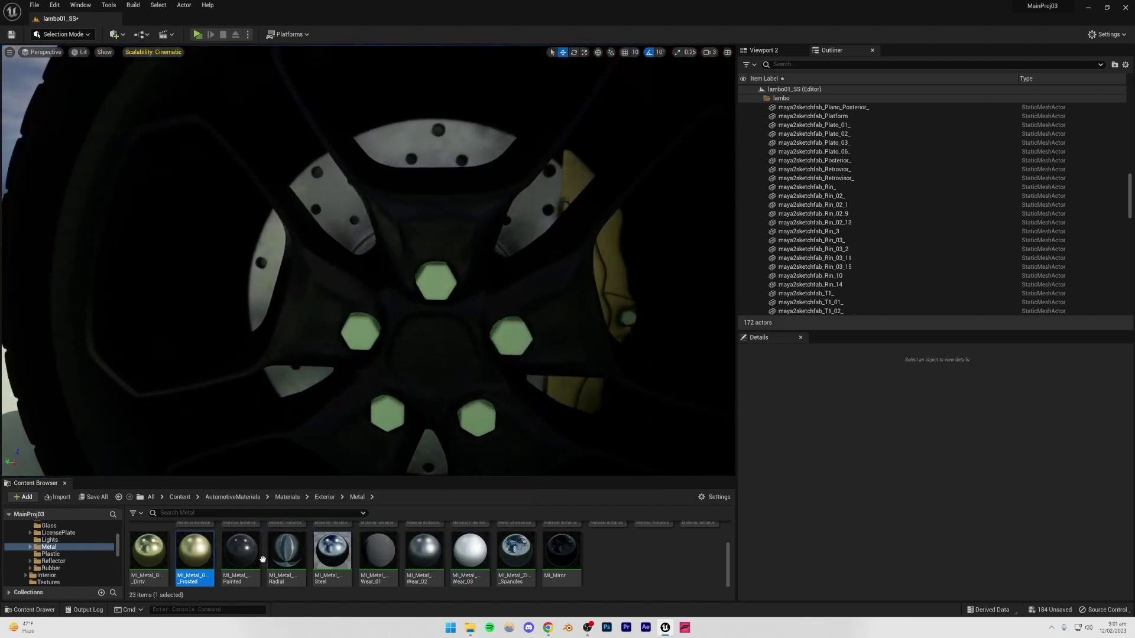
scroll(408, 553, "up", 3)
left_click_drag(470, 541, 409, 408)
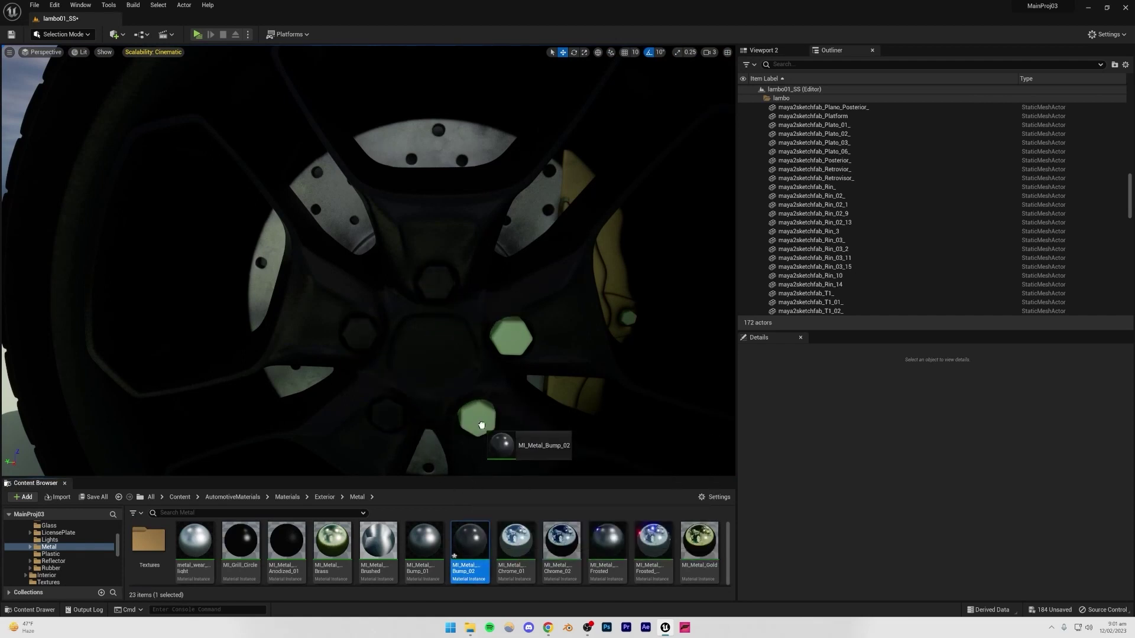
left_click_drag(503, 347, 504, 346)
key("s")
right_click_drag(504, 346, 511, 351)
key("d")
key("w")
key("ctrl+s")
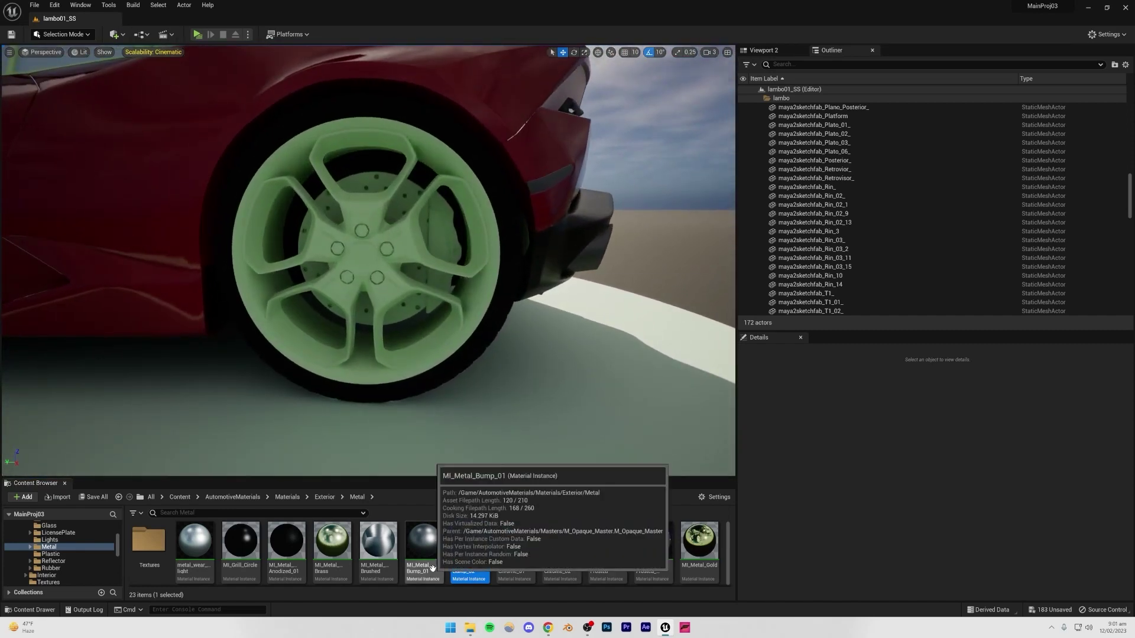
Apply MI_Metal_Bump_02 to the spokes, rim and lug nuts of the car's left rear wheel
left_click_drag(470, 541, 408, 350)
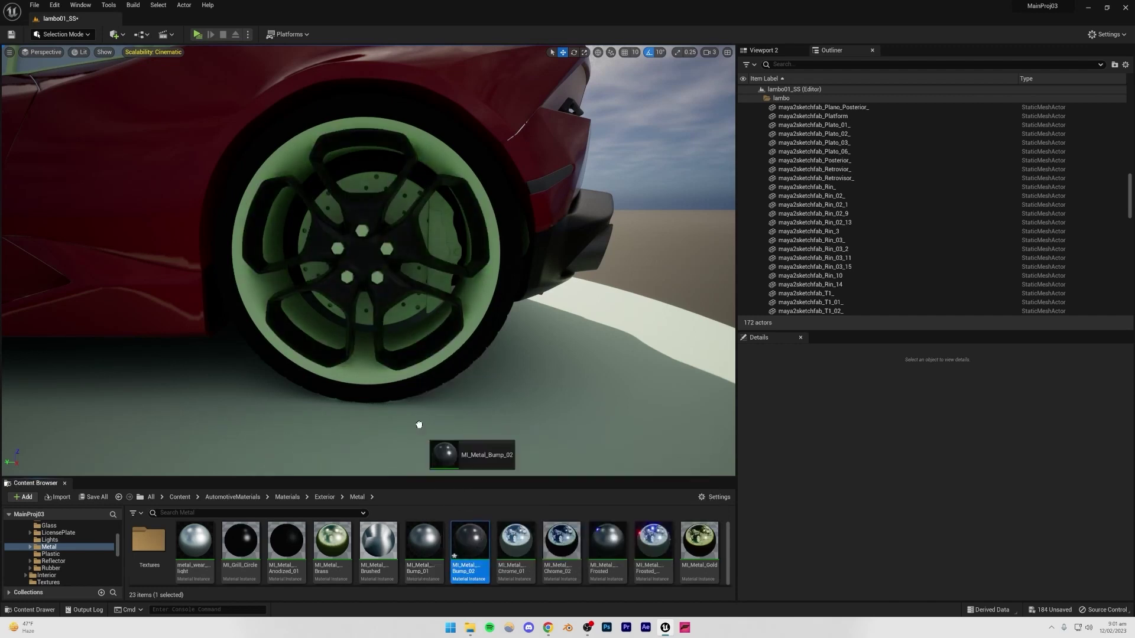
left_click_drag(470, 541, 369, 287)
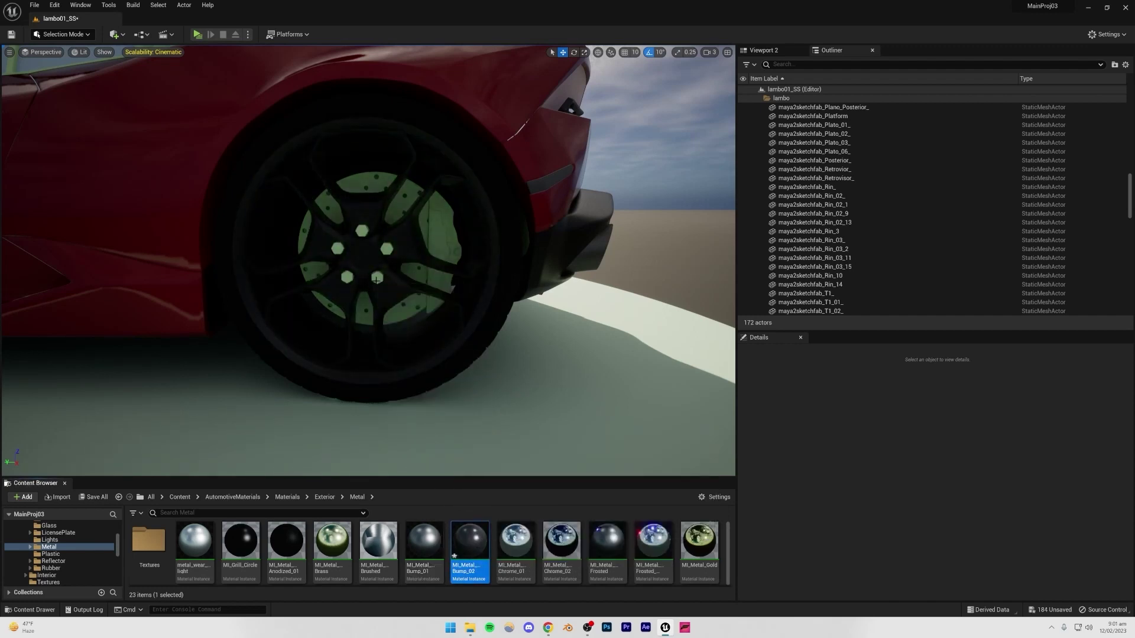
left_click_drag(470, 541, 349, 286)
left_click_drag(470, 541, 341, 246)
left_click_drag(456, 540, 371, 259)
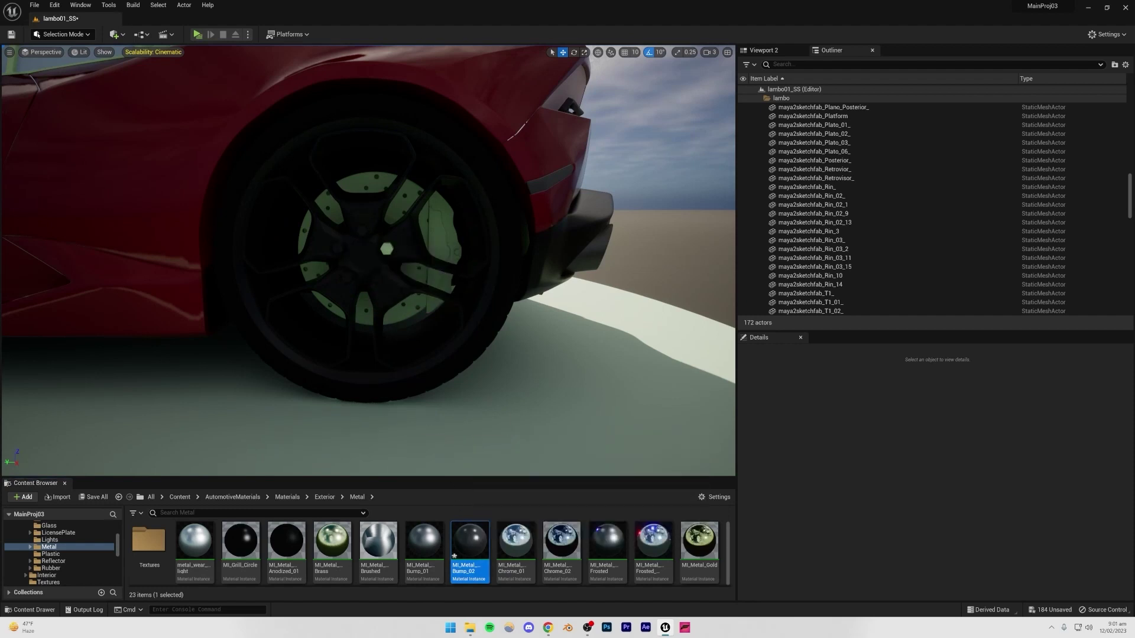
left_click_drag(467, 539, 392, 253)
Apply MI_Metal_Wear_03 to the left rear wheel's brake disc
mouse_move(379, 254)
right_mouse_down()
mouse_move(355, 252)
mouse_move(379, 251)
right_mouse_up()
key("w")
scroll(405, 563, "down", 2)
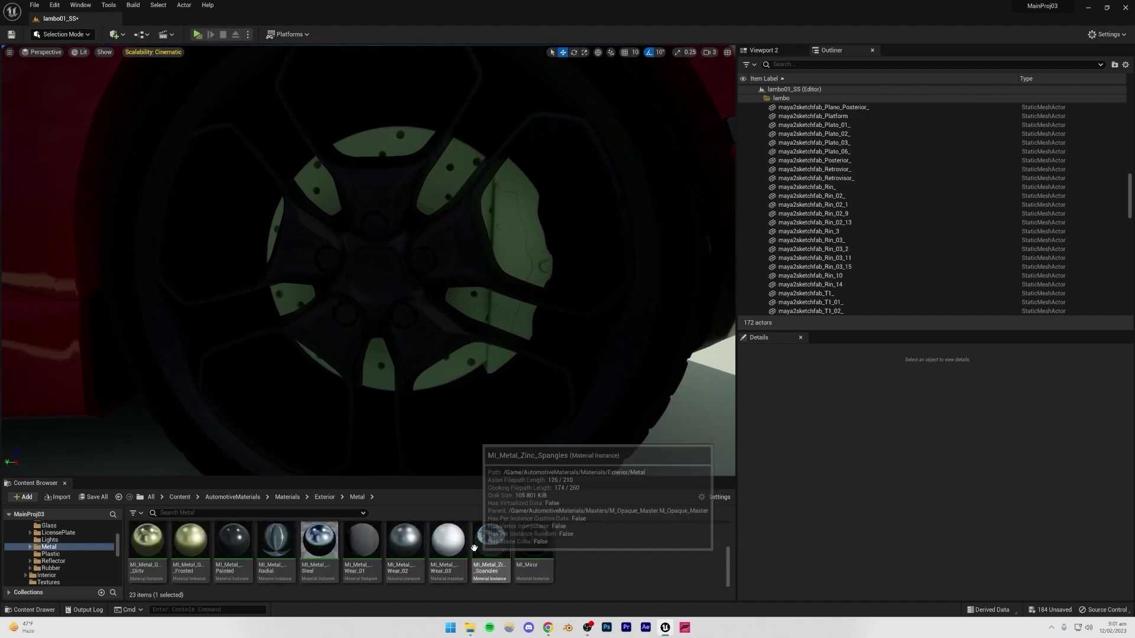
left_click_drag(448, 373, 448, 373)
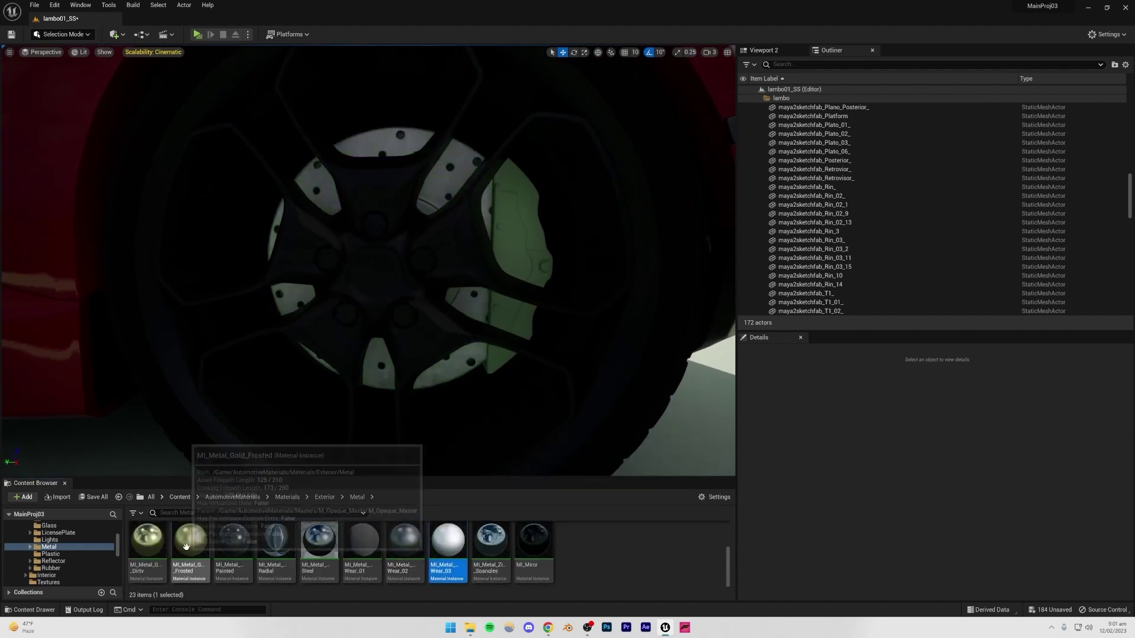
Apply MI_Metal_Gold_Frosted to the left rear brake caliper and save the level
left_click_drag(190, 541, 518, 236)
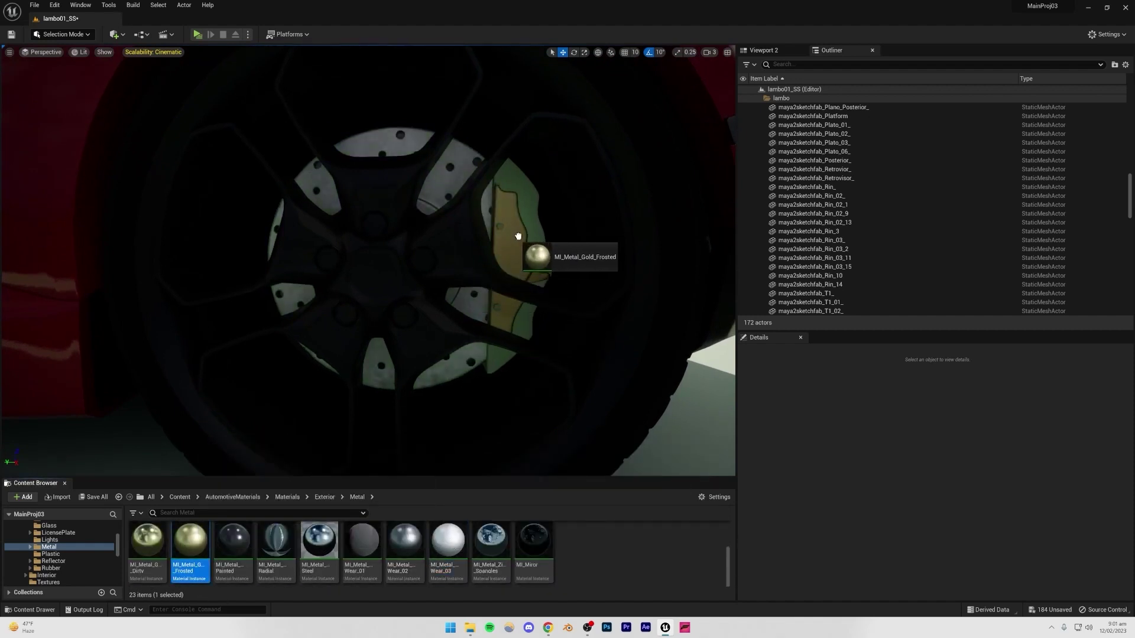
key("s")
right_click_drag(519, 237, 674, 263)
key("a")
key("w")
key("s")
key("s")
key("a")
key("w")
key("ctrl+s")
Apply MI_Glass_Windshield from the Glass materials folder to the car's windshield
key("d")
key("w")
right_click_drag(487, 264, 361, 278)
left_click(50, 540)
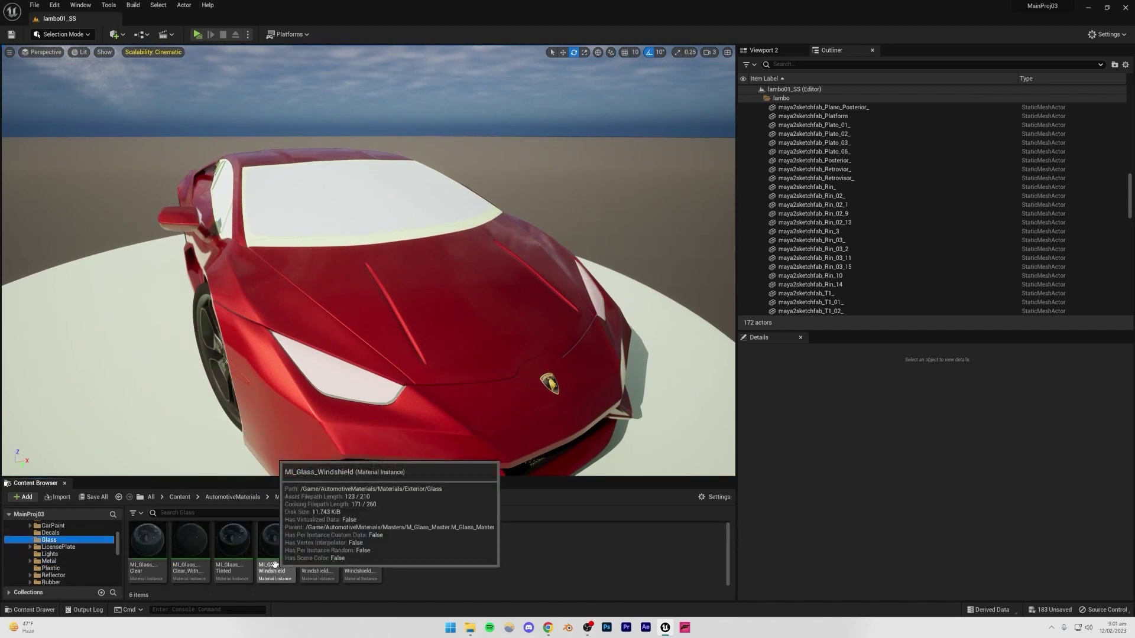
left_click_drag(309, 221, 309, 221)
right_click_drag(309, 222, 204, 214)
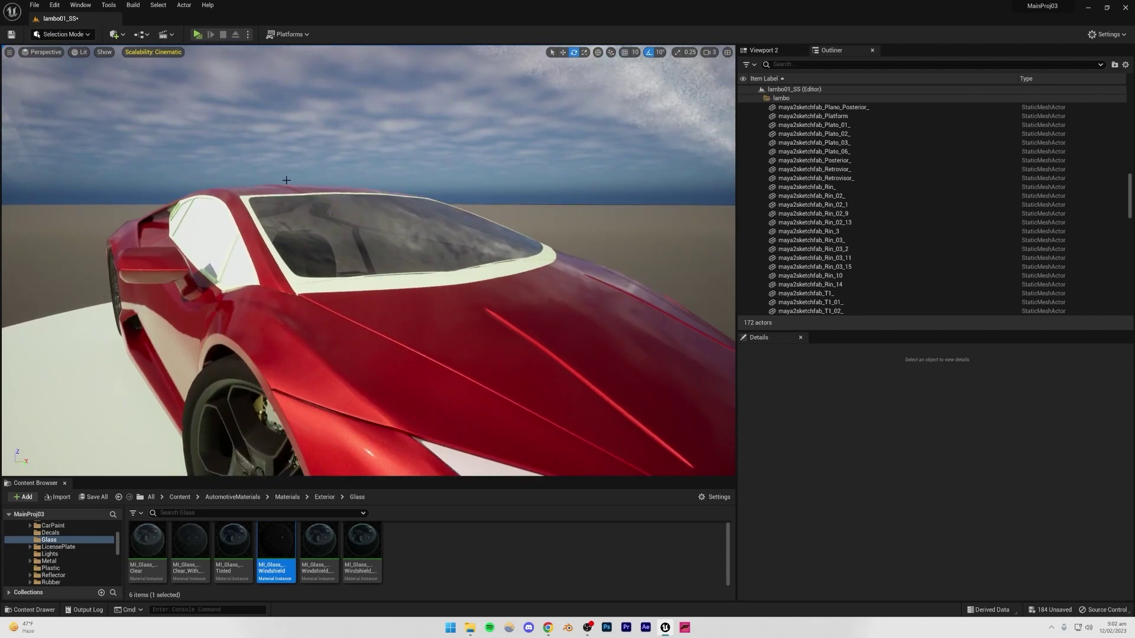
Compare the viewport rendering at Epic and Cinematic scalability, ending on Cinematic
left_click(138, 53)
left_click(280, 69)
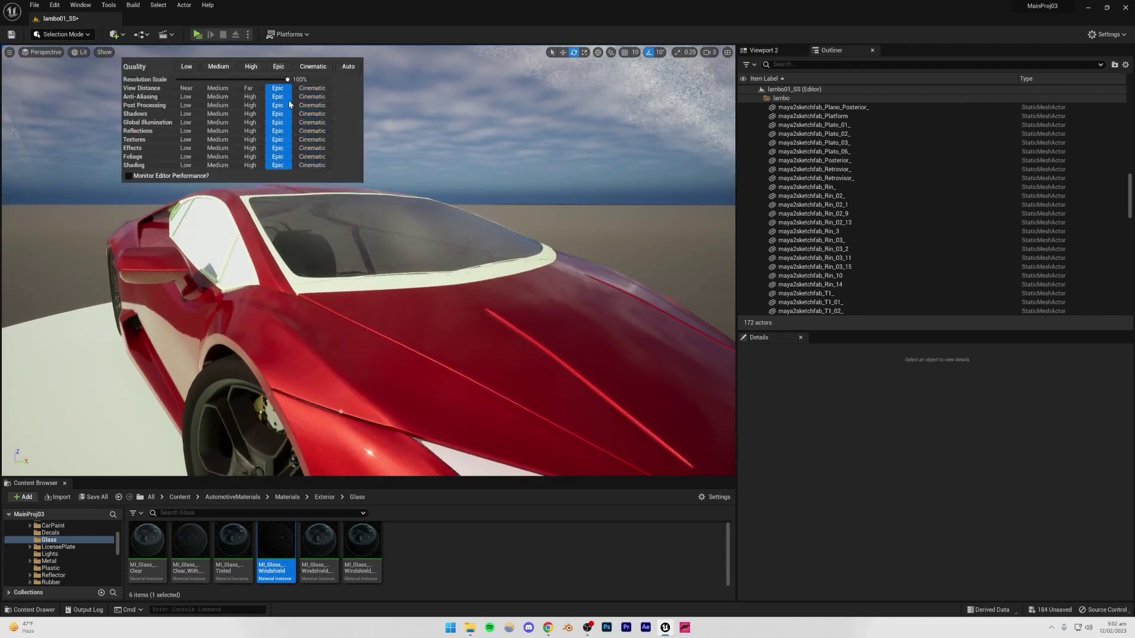
left_click(315, 68)
Examine the car and its windshield glass from several angles and distances
right_click_drag(448, 164, 329, 174)
key("a")
key("d")
key("w")
key("w")
right_click_drag(421, 256, 438, 273)
key("s")
key("a")
key("q")
key("a")
key("e")
key("d")
key("w")
key("e")
mouse_move(442, 183)
right_mouse_down()
mouse_move(441, 200)
mouse_move(442, 182)
right_mouse_up()
key("d")
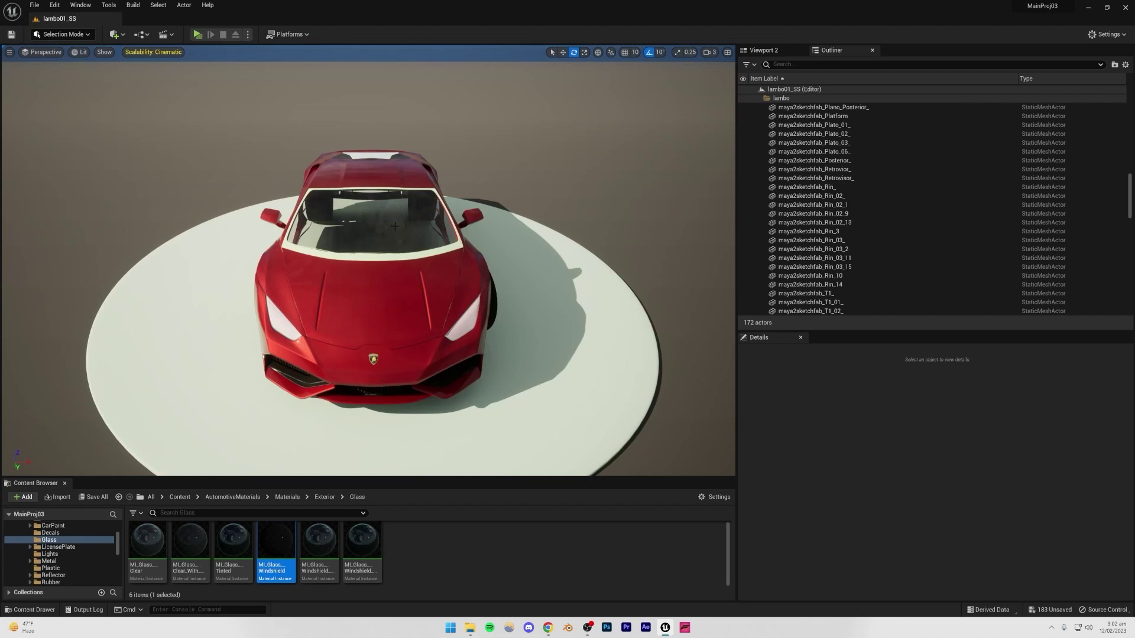
Apply MI_Glass_Windshield to the door window and front quarter window on the car's right side
right_click_drag(361, 269, 480, 205)
key("q")
key("a")
key("s")
key("w")
key("e")
key("a")
left_click_drag(275, 540, 315, 305)
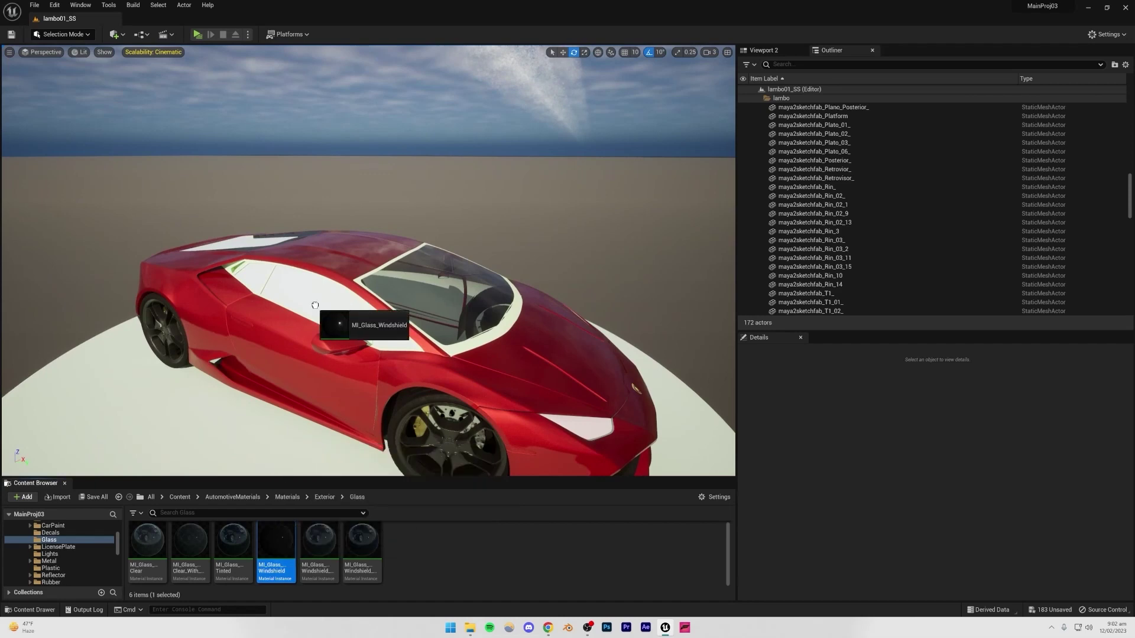
left_click_drag(276, 541, 395, 327)
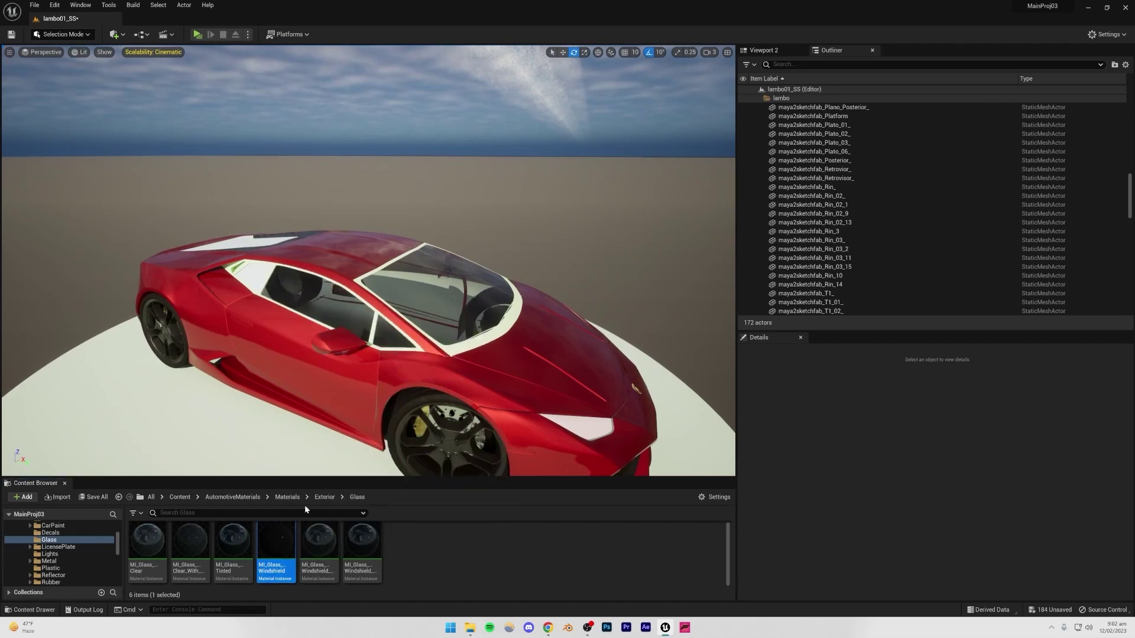
Apply MI_Glass_Windshield to the right rear quarter window and the glass over the rear engine bay
left_click_drag(273, 530, 257, 283)
key("w")
right_click_drag(258, 283, 307, 314)
key("e")
left_click_drag(258, 523, 332, 367)
Apply MI_CarPaint_Red to the unpainted rear strip, maya2sketchfab_Posterior_, and save the level
right_click_drag(338, 379, 350, 348)
key("w")
key("w")
right_click_drag(348, 257, 348, 257)
left_click(348, 257)
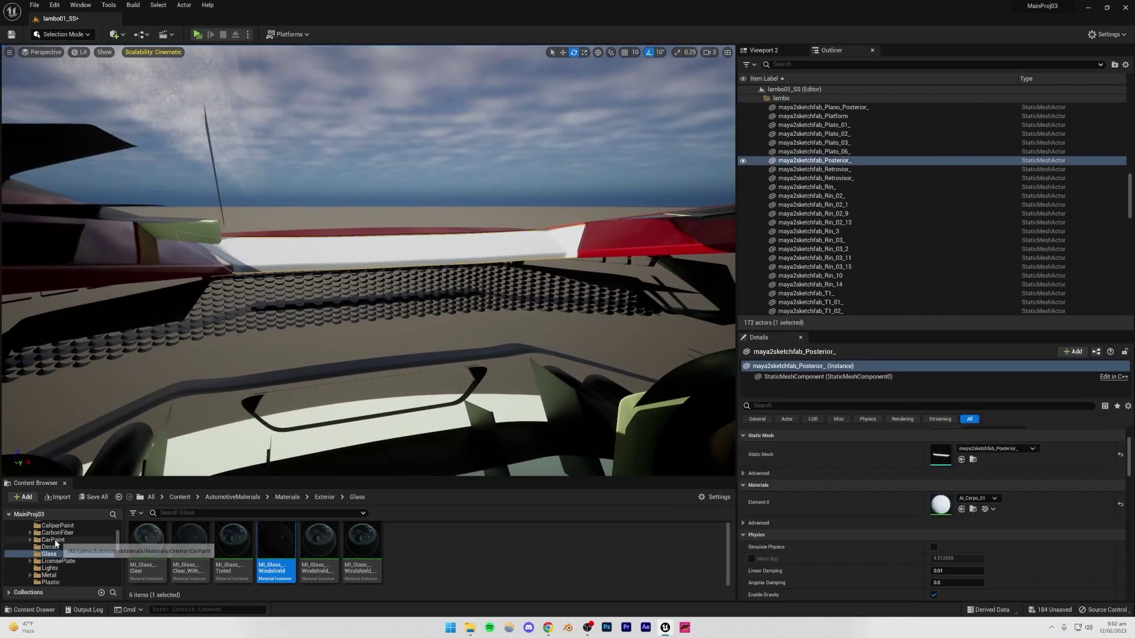
left_click(54, 540)
left_click_drag(276, 541, 301, 253)
key("ctrl+s")
Apply a material from the Metal folder to a part at the rear of the car
right_click_drag(301, 254, 302, 254)
key("s")
left_click(310, 165)
key("w")
right_click_drag(309, 165, 309, 165)
key("a")
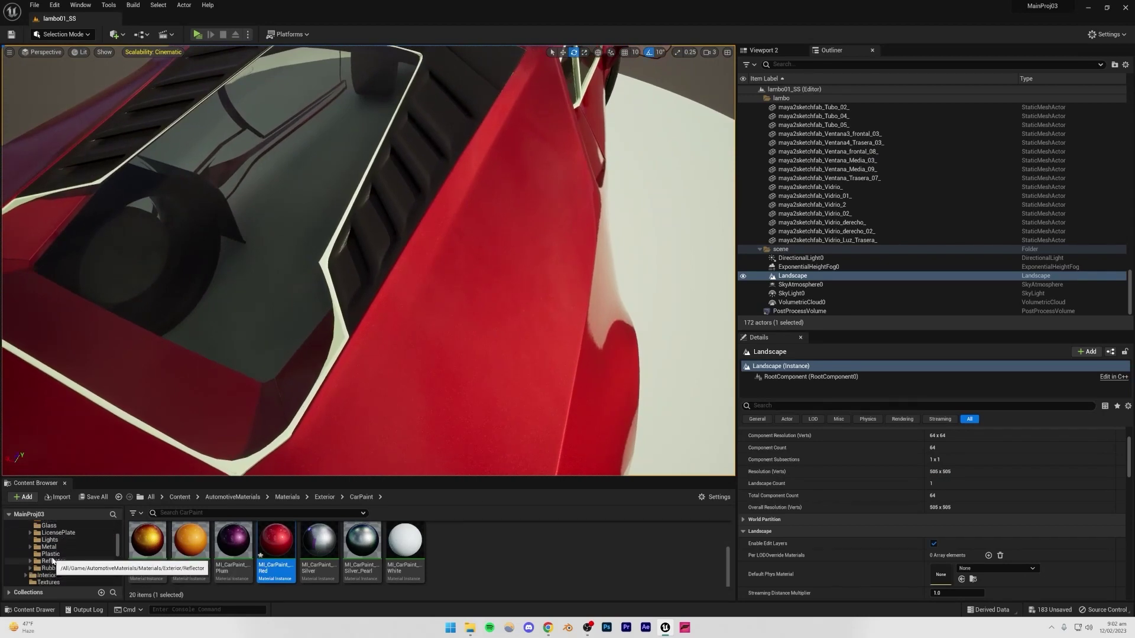
left_click(49, 548)
scroll(394, 557, "up", 2)
scroll(397, 556, "down", 2)
scroll(441, 553, "up", 2)
left_click_drag(437, 483, 444, 290)
Apply the second MI_Glass_Windshield variant to the side windows on the car's left side
right_click_drag(367, 260, 541, 233)
left_click(49, 540)
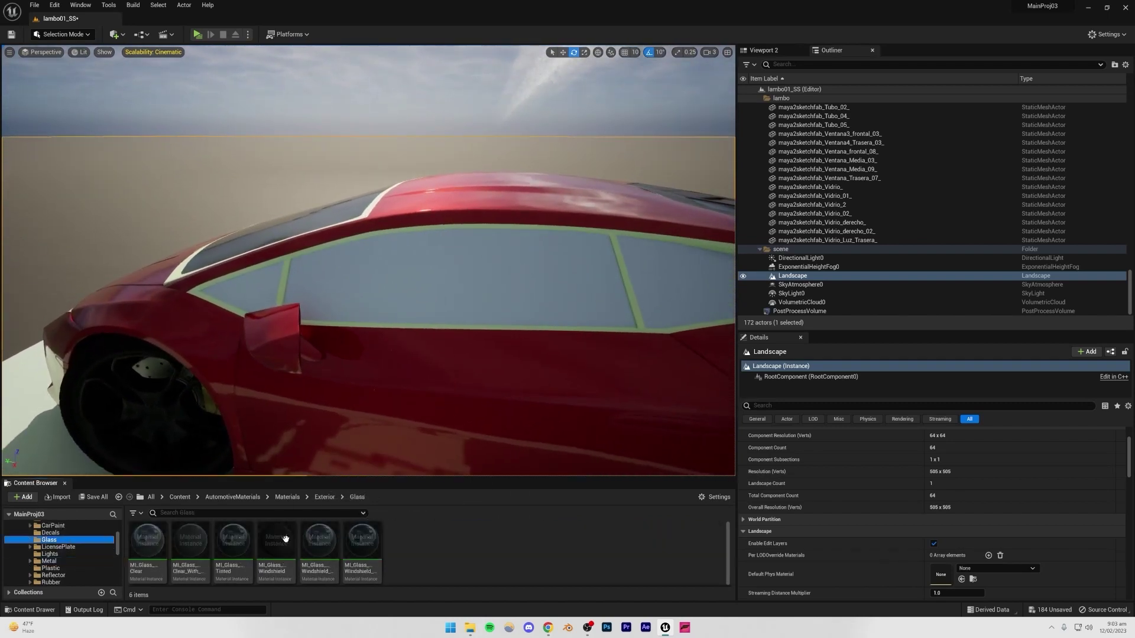
left_click(319, 540)
left_click_drag(319, 541, 245, 306)
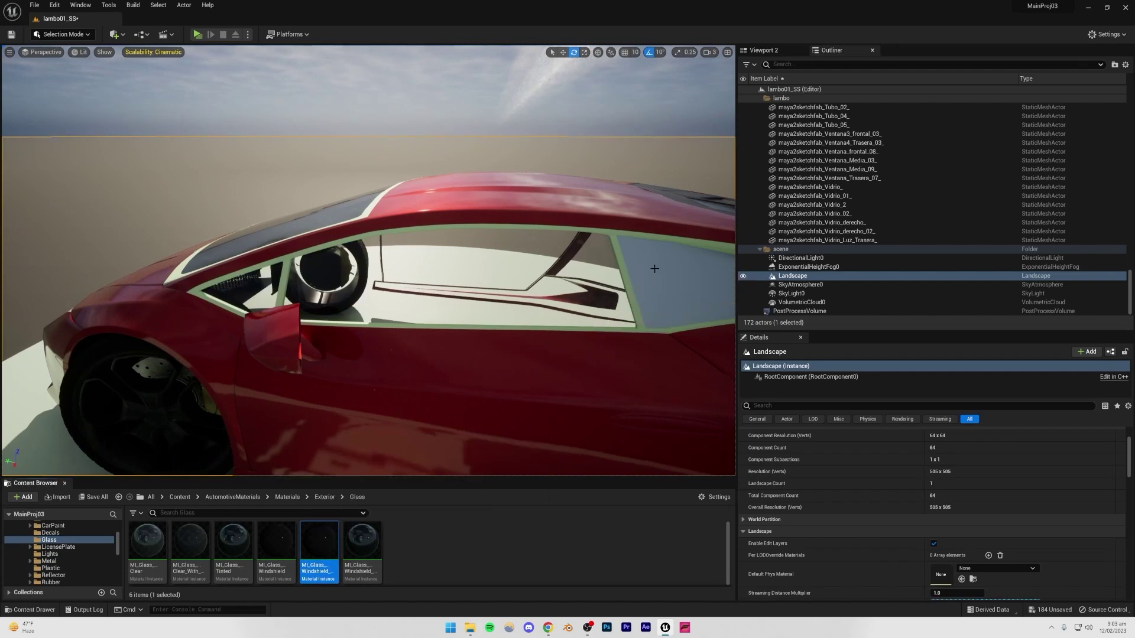
left_click_drag(658, 268, 658, 268)
right_click_drag(658, 267, 663, 340)
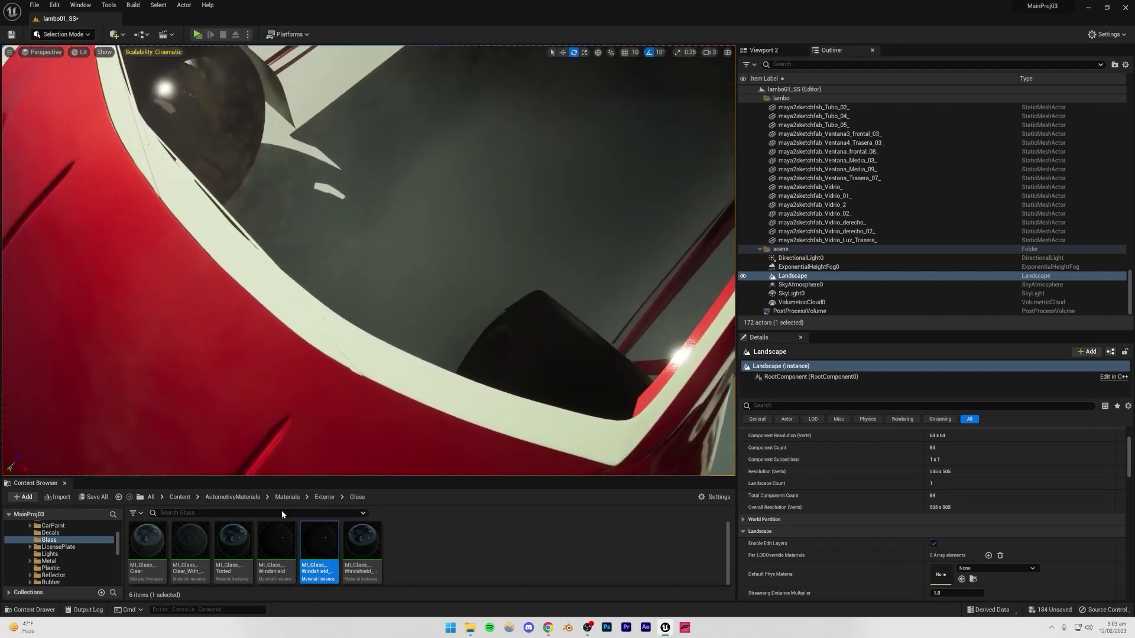
Switch to Chrome, go back to the general "lamborghini huracan" image results to examine front reference photos, and return to Unreal Editor
left_click(548, 627)
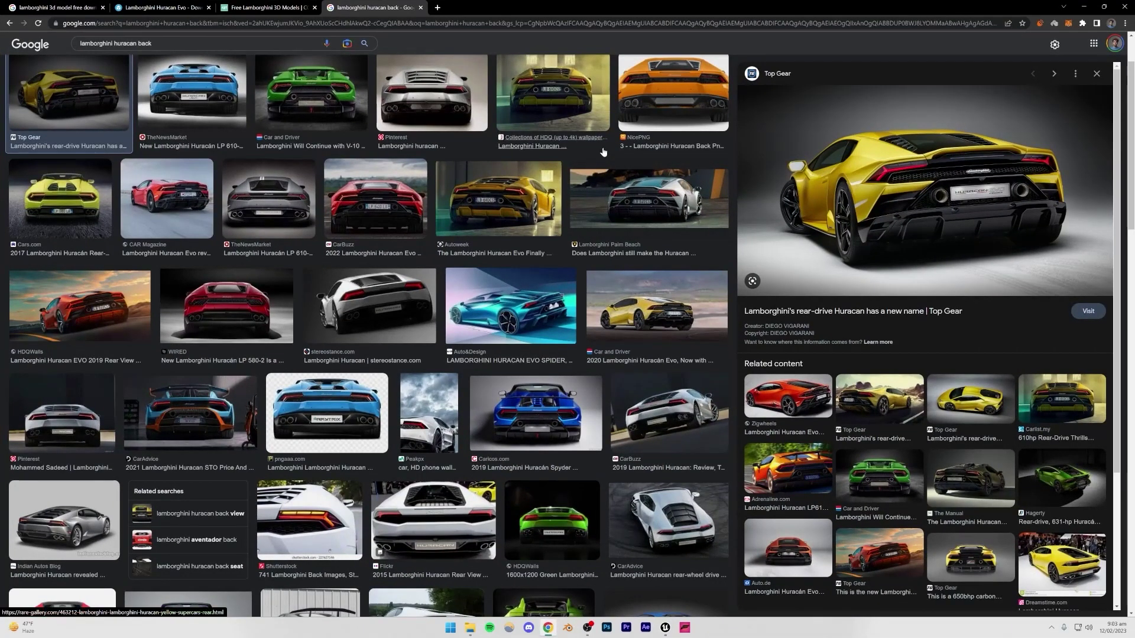
scroll(603, 153, "up", 2)
left_click(8, 24)
left_click(8, 24)
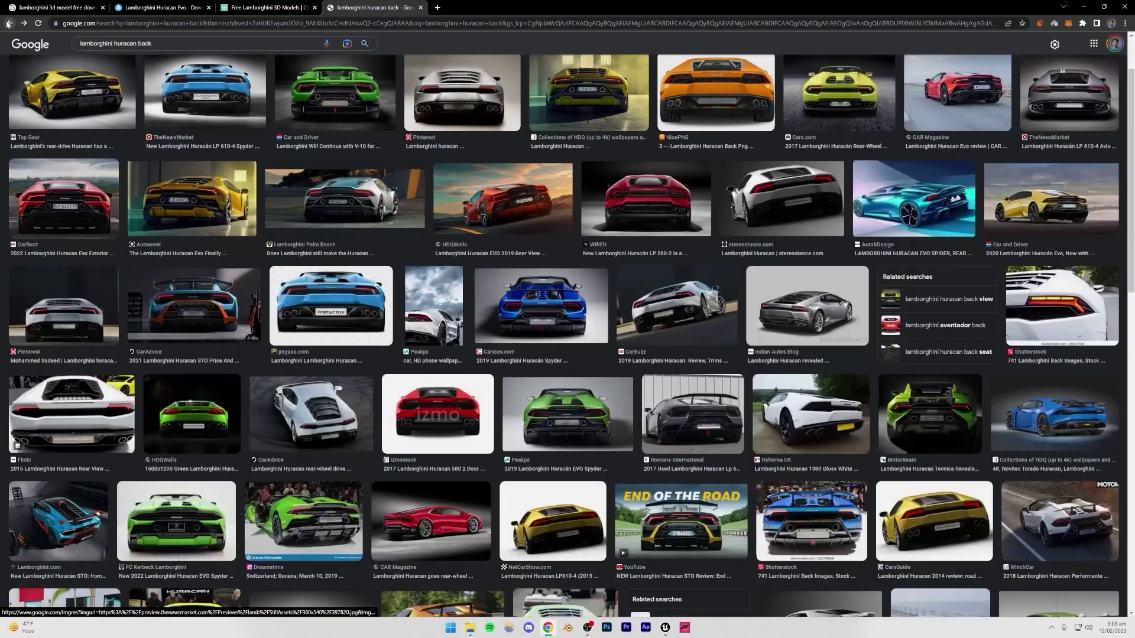
left_click(8, 24)
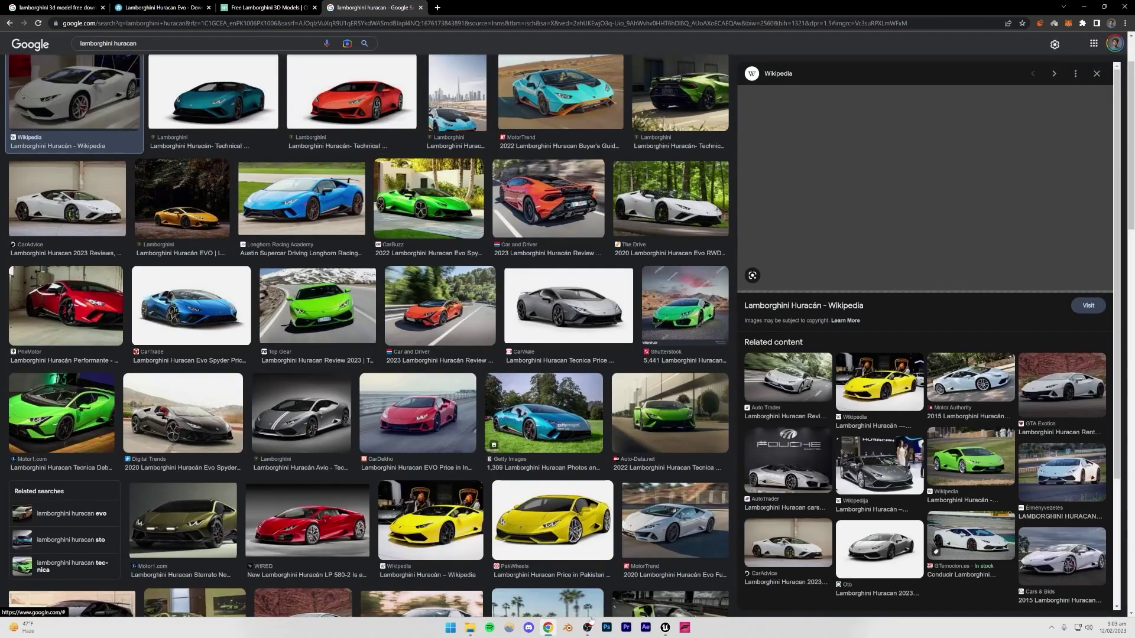
left_click(665, 628)
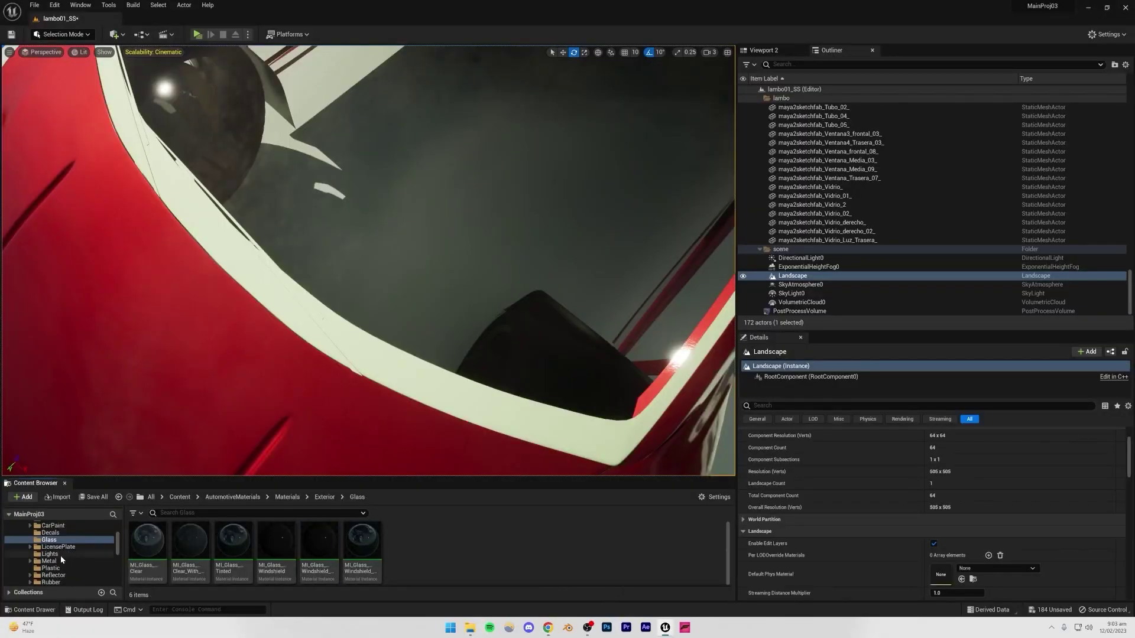
Apply MI_Metal_Bump_02 from the Metal folder to the unpainted surround along the windshield's lower edge
left_click(50, 561)
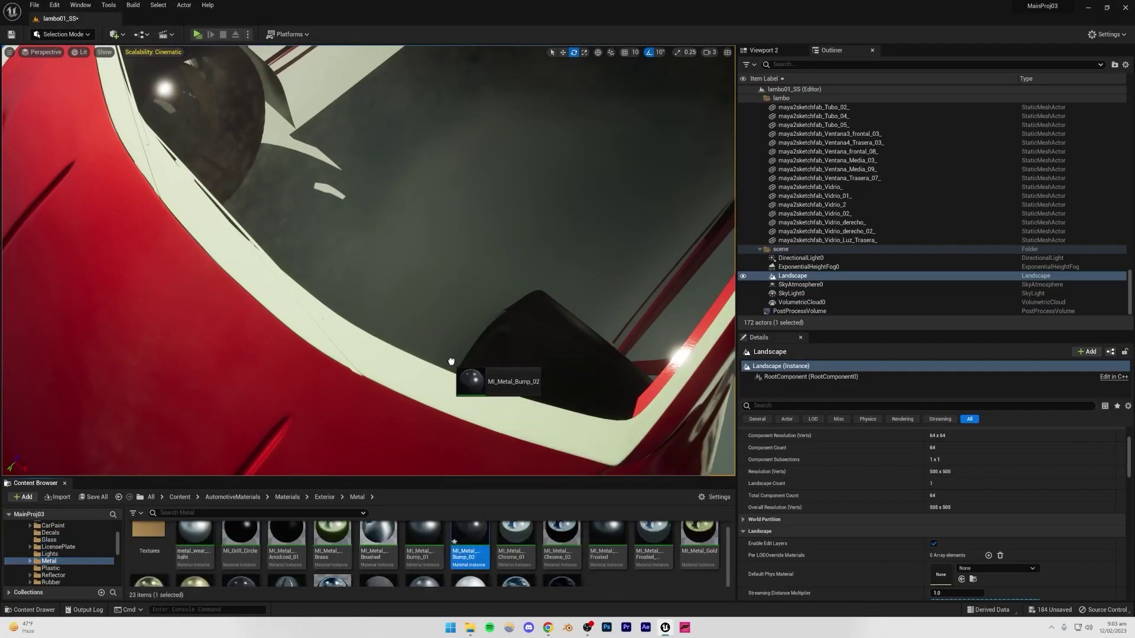
left_click_drag(451, 361, 448, 383)
key("s")
right_click_drag(449, 383, 478, 390)
key("a")
key("w")
key("w")
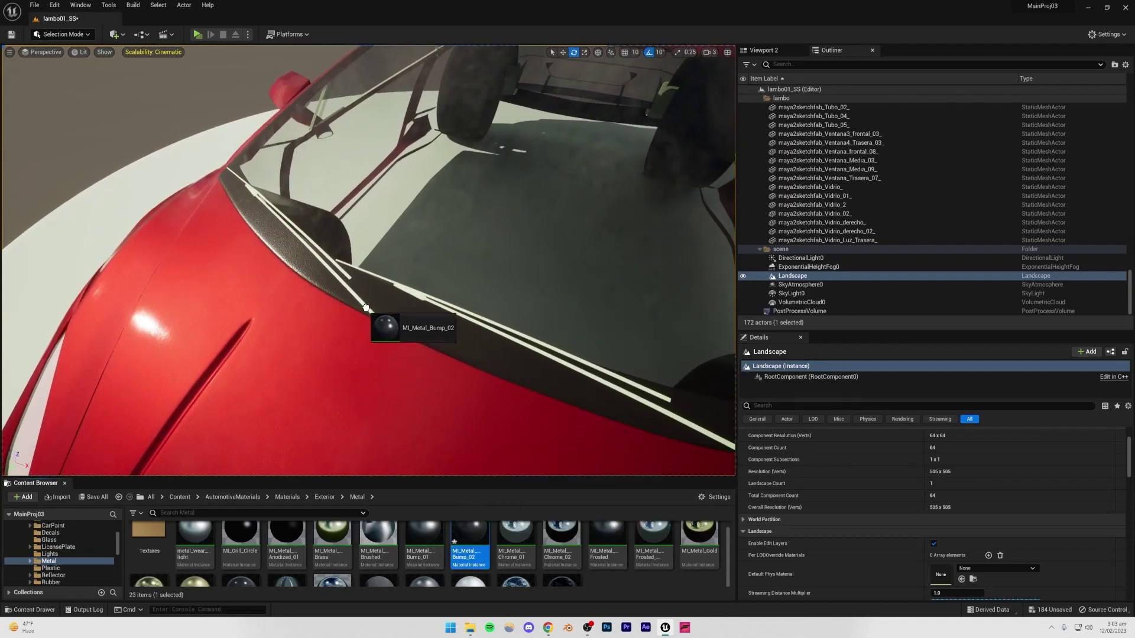
Apply MI_Metal_Bump_02 to the light trim strips at the windshield base, and undo the last drop that creates an actor
left_click_drag(470, 541, 358, 279)
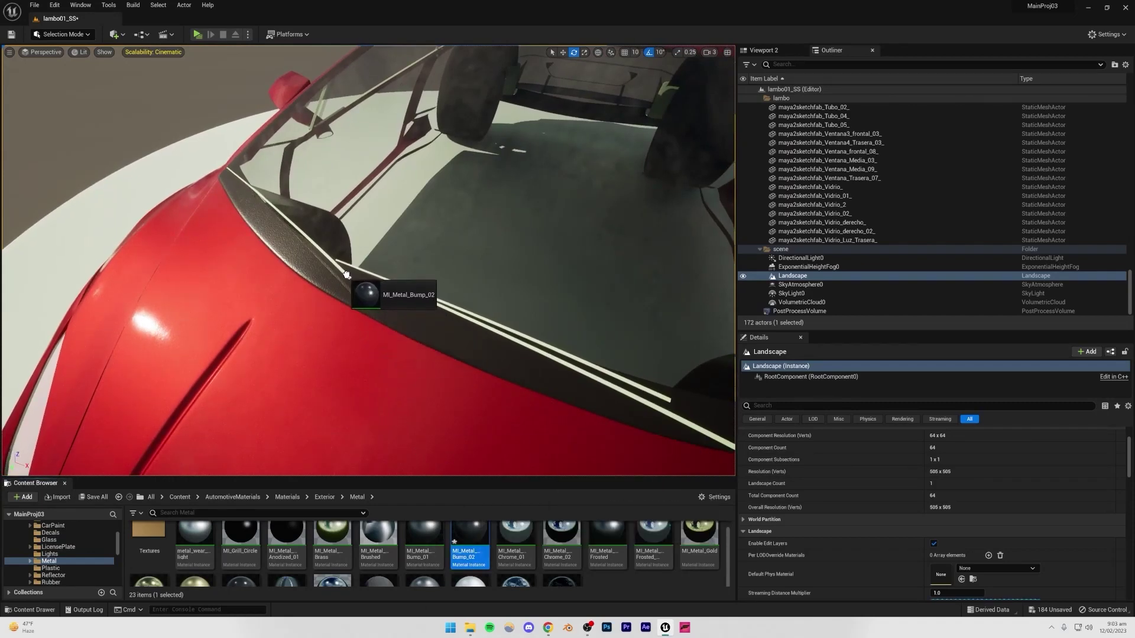
left_click_drag(487, 552, 443, 326)
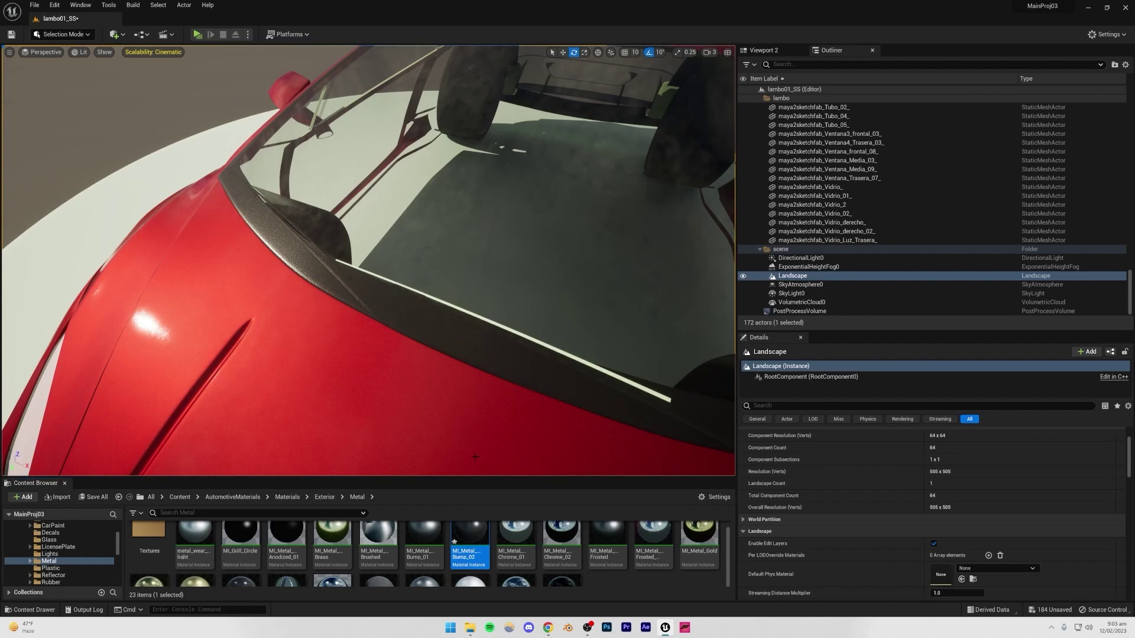
left_click_drag(470, 541, 421, 362)
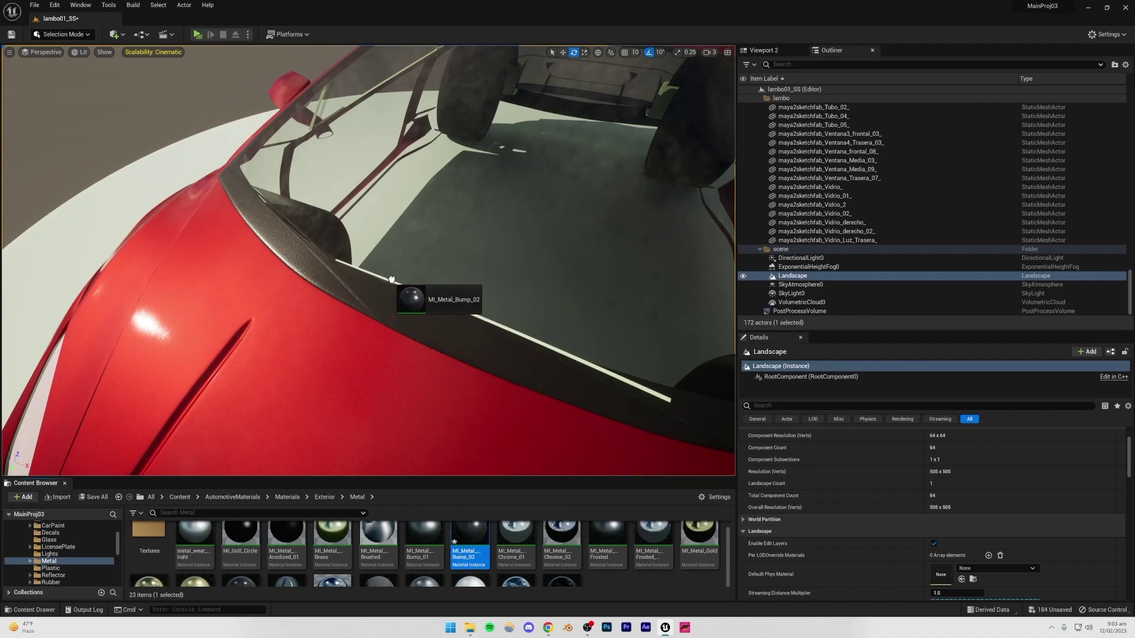
left_click_drag(391, 279, 393, 290)
key("ctrl+z")
Apply MI_Metal_Bump_02 to the remaining thin light strip along the windshield base
key("w")
right_click_drag(411, 294, 402, 349)
key("s")
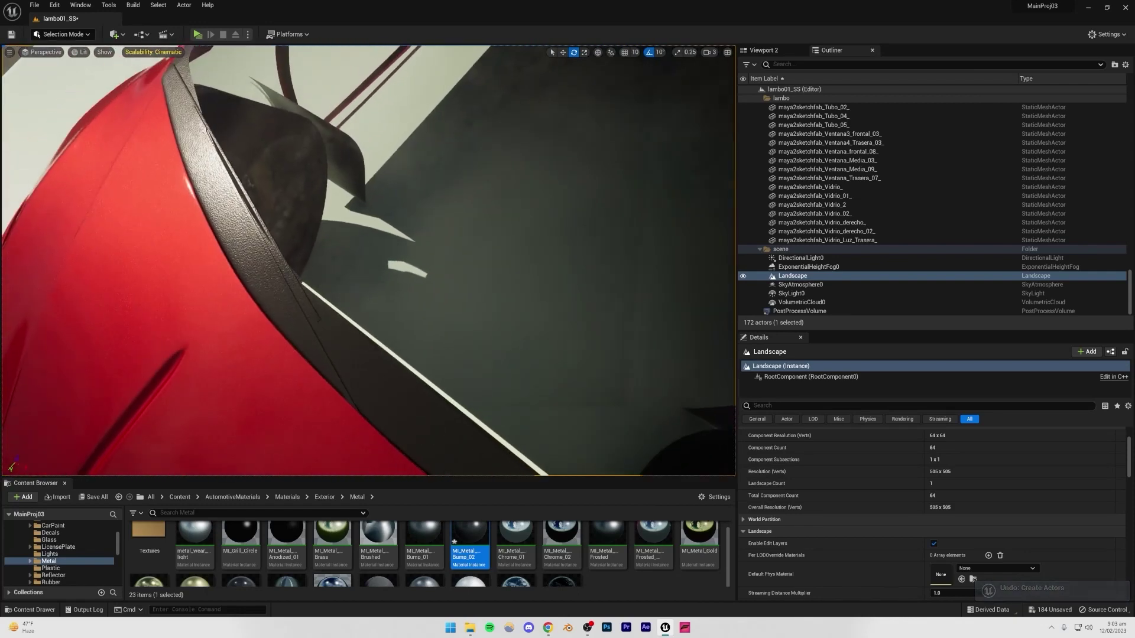
left_click_drag(358, 325, 359, 326)
right_click_drag(358, 327, 355, 275)
key("s")
key("a")
key("a")
key("w")
right_click_drag(400, 331, 408, 326)
key("w")
left_click_drag(471, 533, 470, 498)
left_click_drag(459, 349, 459, 349)
Apply MI_Metal_Bump_02 to the unpainted side-window frame on the car's left side
right_click_drag(459, 349, 378, 363)
key("a")
key("d")
key("d")
right_click_drag(319, 304, 230, 283)
key("d")
key("w")
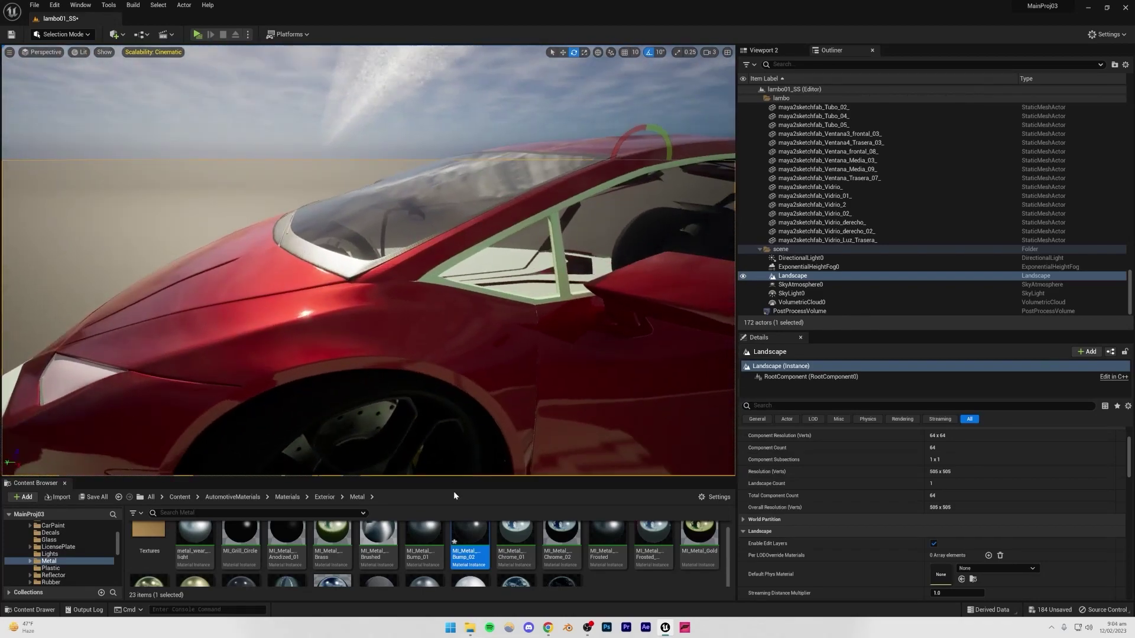
right_click_drag(462, 336, 257, 316)
key("d")
key("d")
key("w")
right_click_drag(468, 475, 461, 458)
key("q")
key("w")
left_click_drag(470, 544, 434, 271)
Try MI_Metal_Wear_02 on the Lamborghini lettering at the rear of the car
key("s")
mouse_move(434, 271)
right_mouse_down()
mouse_move(436, 293)
mouse_move(435, 266)
right_mouse_up()
key("w")
key("s")
scroll(381, 550, "down", 2)
left_click_drag(405, 541, 402, 286)
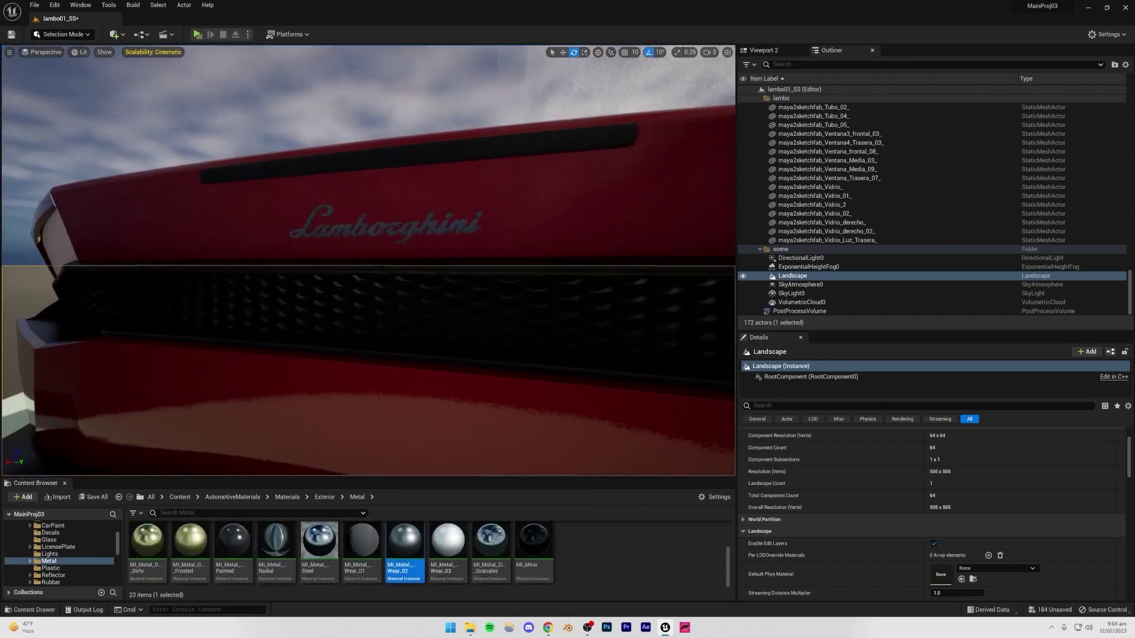
Apply MI_Metal_Zinc_Spangles to the rear Lamborghini lettering and clear the selection
scroll(472, 550, "up", 1)
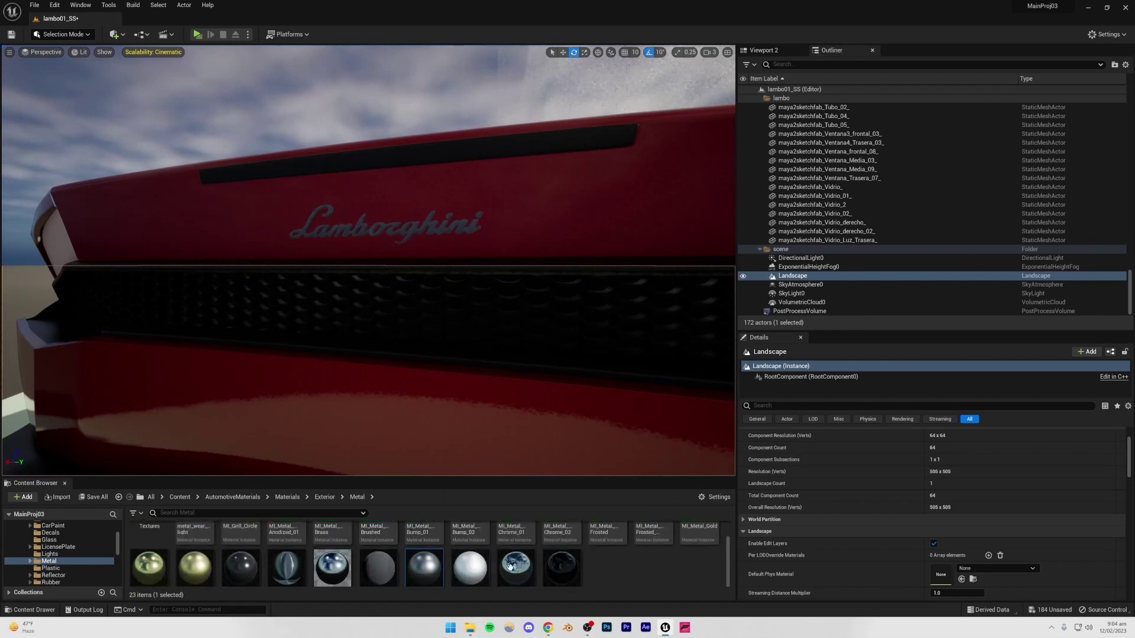
left_click_drag(363, 228, 365, 228)
key("s")
right_click_drag(419, 222, 419, 223)
key("Escape")
key("d")
mouse_move(380, 458)
right_mouse_down()
mouse_move(367, 463)
mouse_move(381, 458)
right_mouse_up()
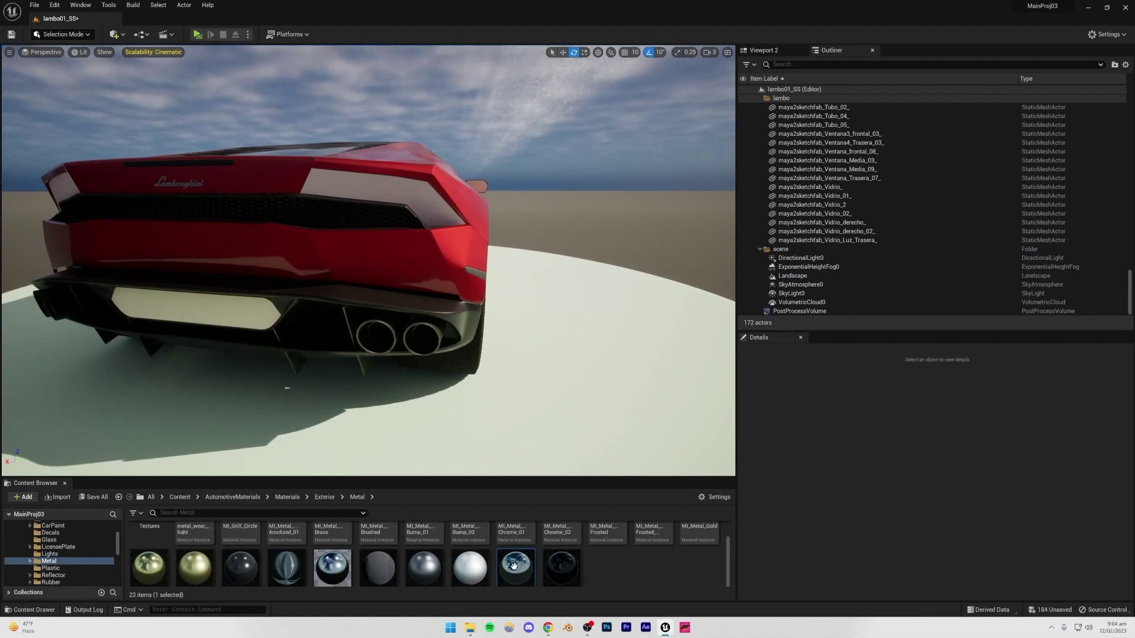
Apply MI_Metal_Bump_02 to the blank license plate panel in the rear bumper and save the level
scroll(513, 565, "up", 1)
left_click_drag(478, 552, 254, 336)
right_click_drag(253, 336, 284, 338)
key("a")
key("ctrl+s")
Apply MI_Glass_Clear from the Glass folder to both tail-light covers and save the level
left_click(43, 540)
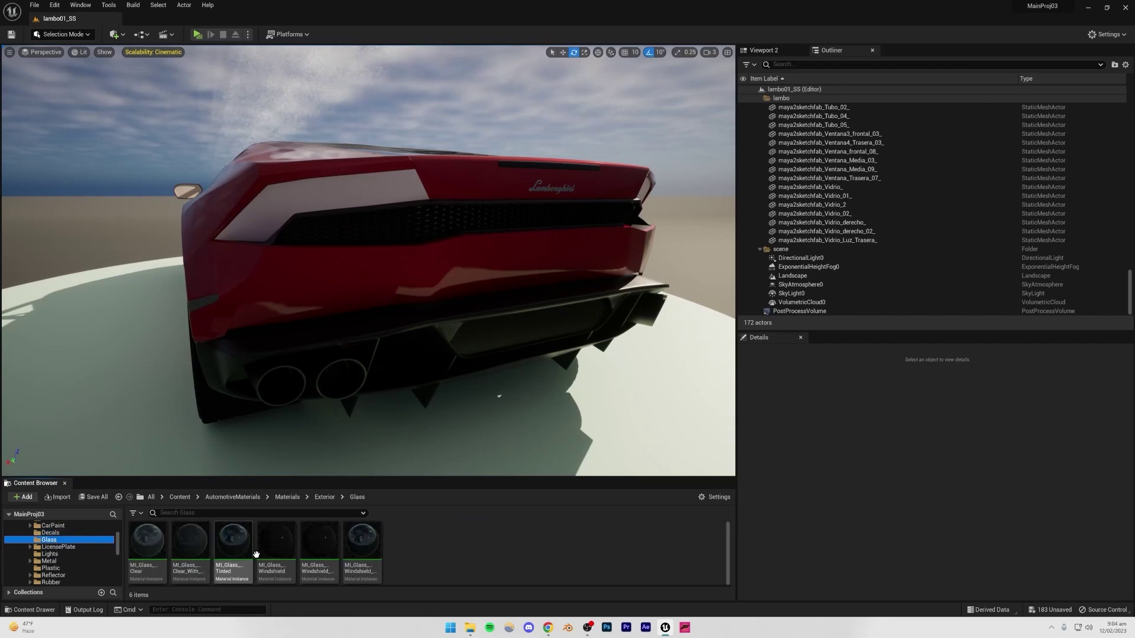
left_click_drag(138, 547, 284, 234)
right_click_drag(284, 235, 237, 223)
left_click_drag(152, 530, 304, 294)
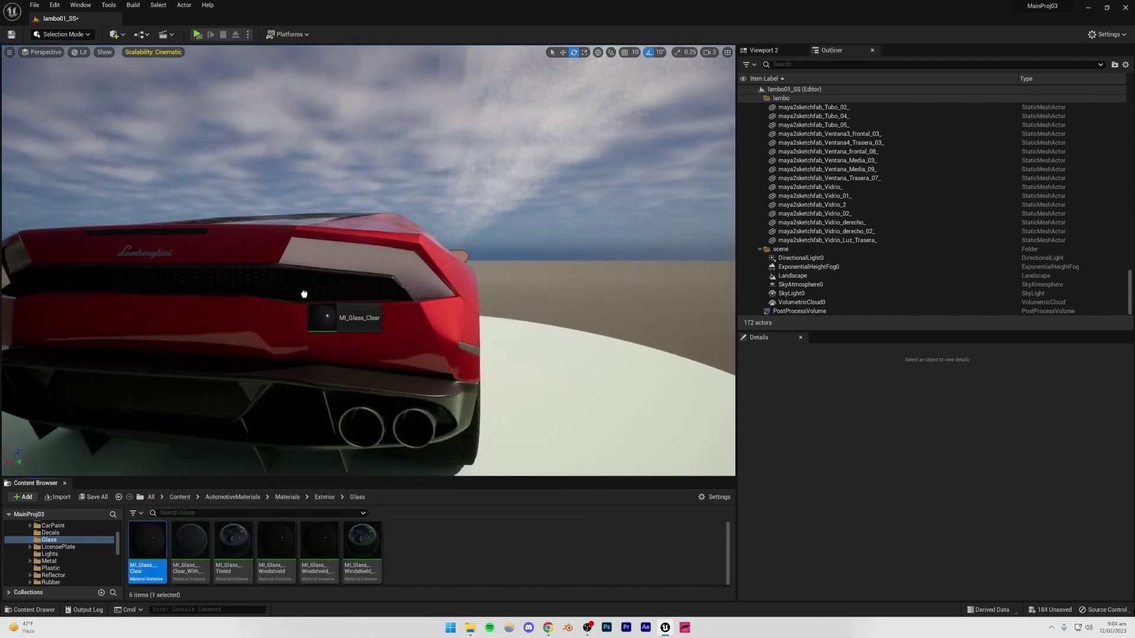
right_click_drag(304, 295, 473, 314)
key("ctrl+s")
Try MI_Metal_Zinc_Spangles from the Metal folder on the glass of the left side mirror
mouse_move(373, 298)
right_mouse_down()
mouse_move(355, 295)
mouse_move(373, 298)
right_mouse_up()
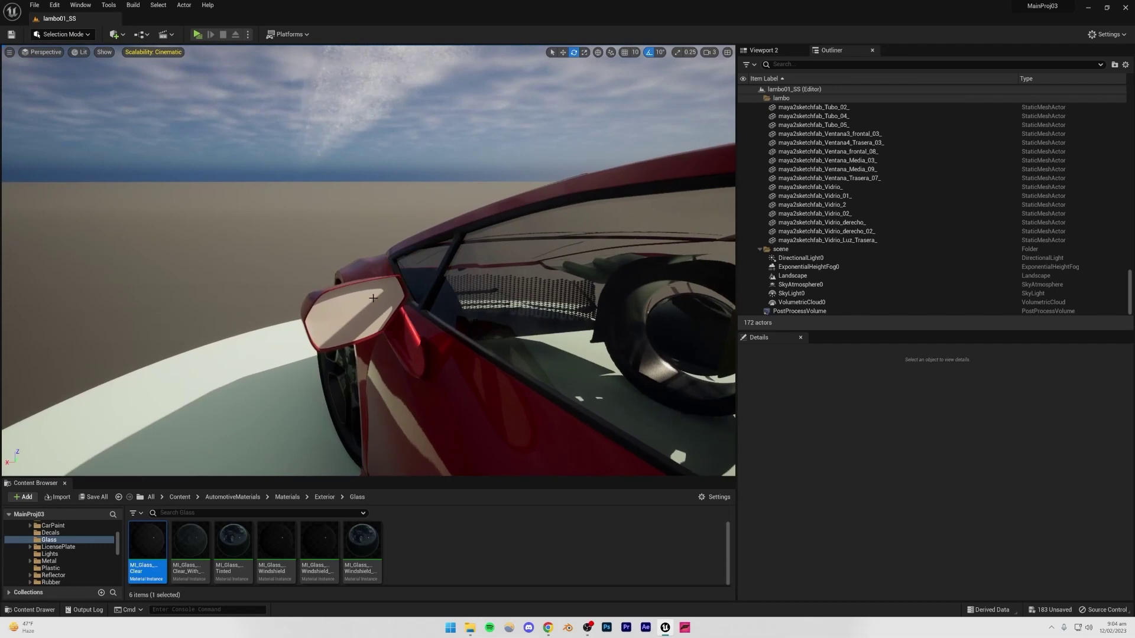
left_click(49, 561)
scroll(647, 547, "down", 3)
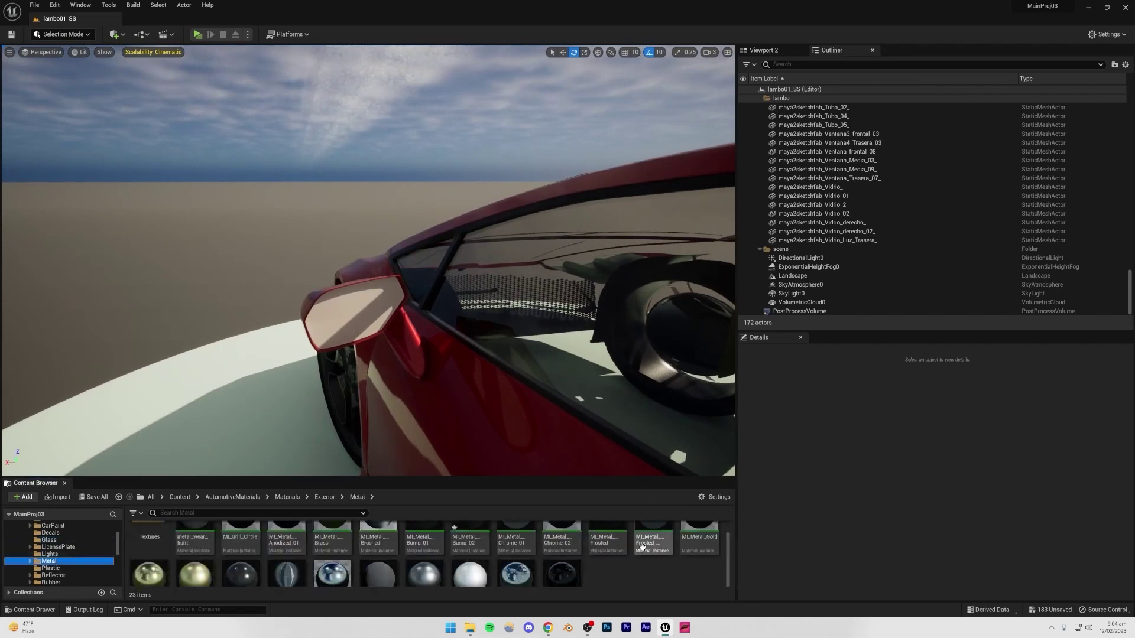
left_click(509, 547)
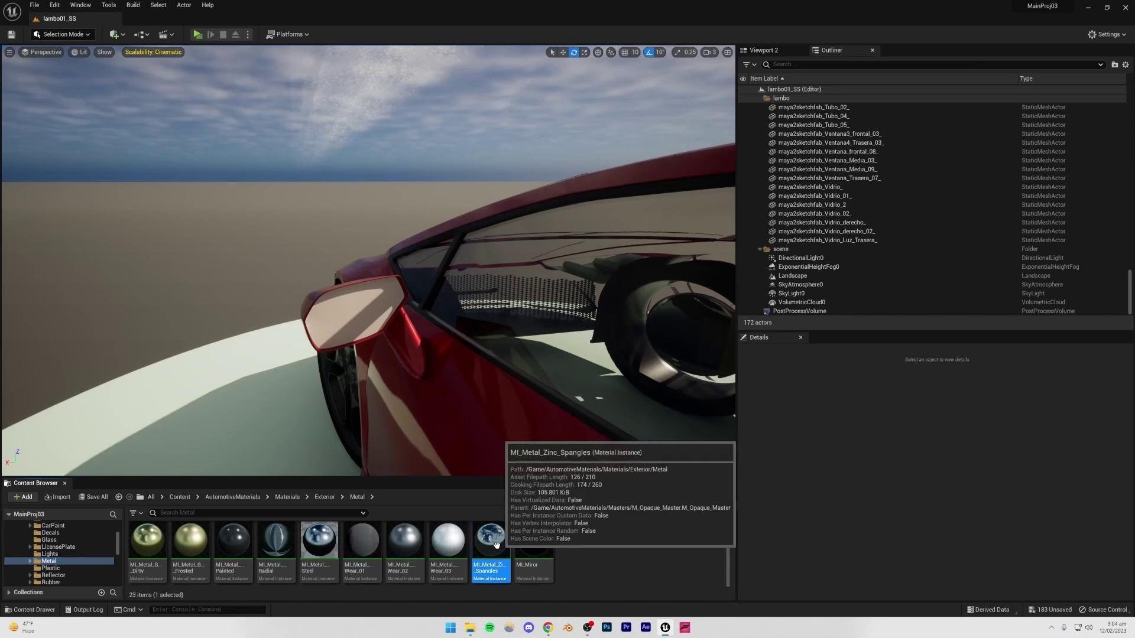
left_click_drag(487, 545, 350, 331)
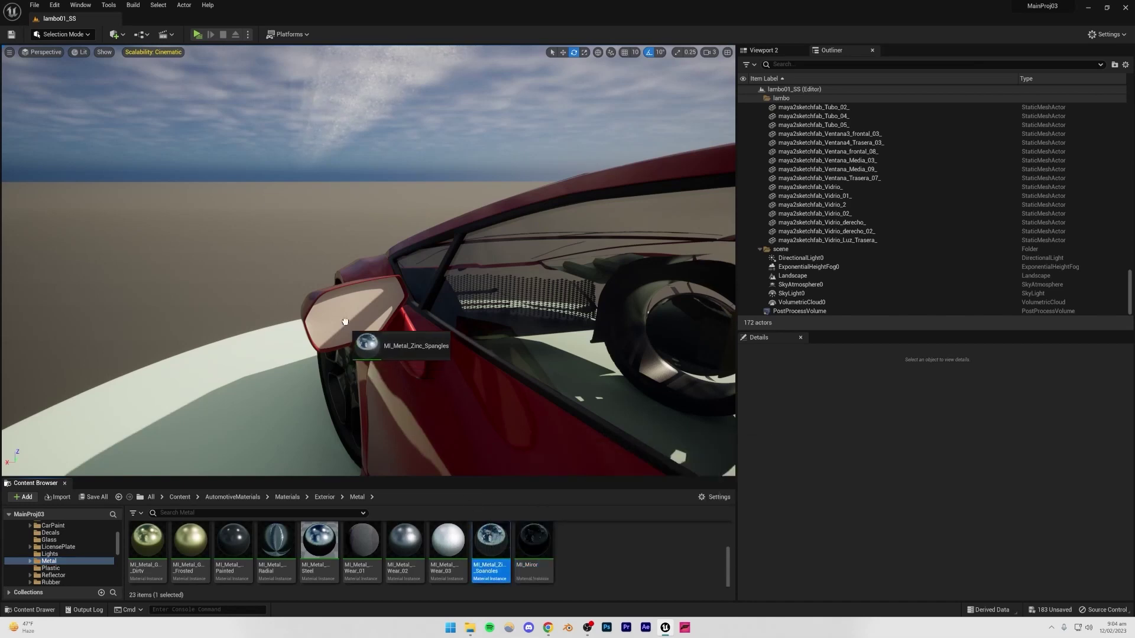
key("w")
right_click_drag(350, 331, 401, 255)
key("w")
key("s")
Apply MI_Miror to the left side mirror's glass and save the level
left_click_drag(533, 541, 446, 355)
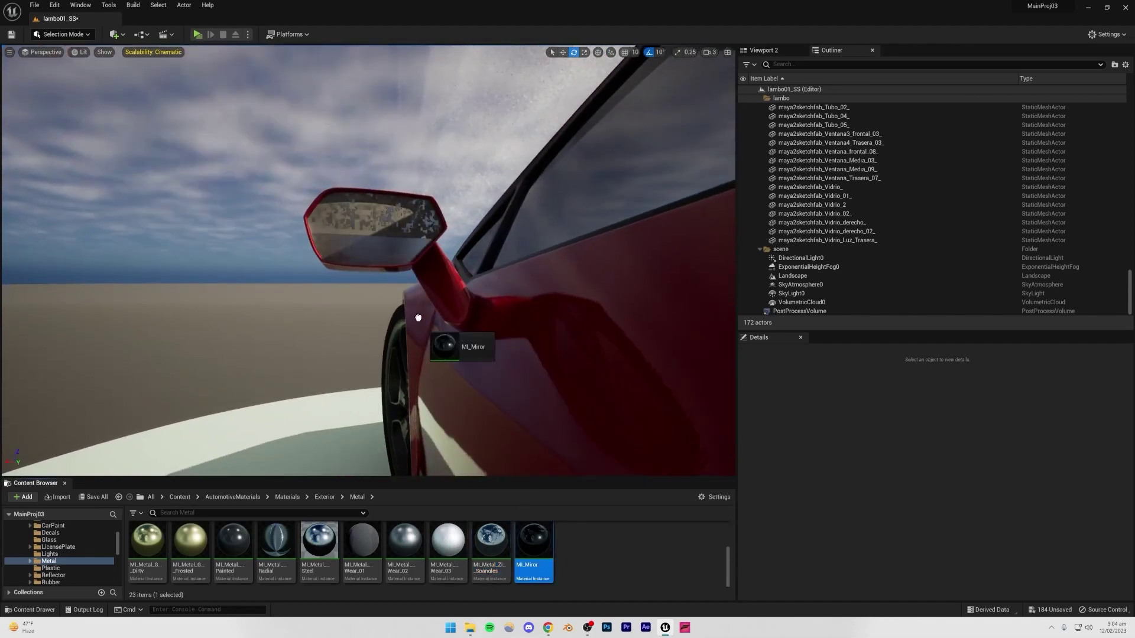
key("s")
right_click_drag(388, 275, 367, 325)
key("e")
key("d")
key("w")
right_click_drag(473, 441, 451, 441)
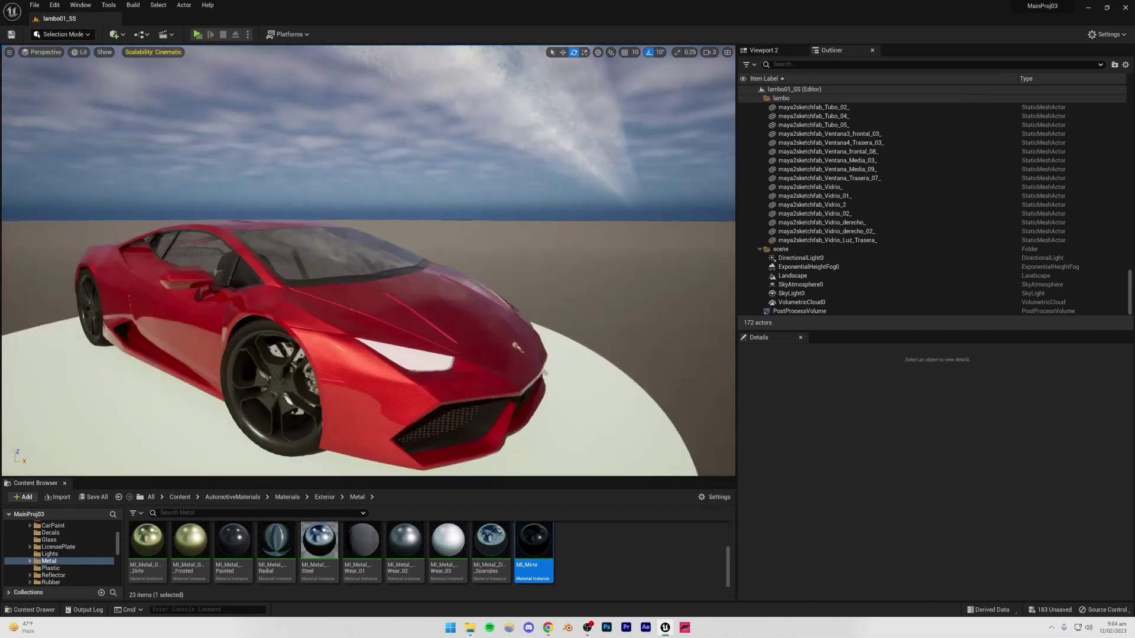
Apply MI_Glass_Clear from the Glass folder to both headlight covers and save the level
right_click_drag(284, 413, 295, 442)
left_click(77, 540)
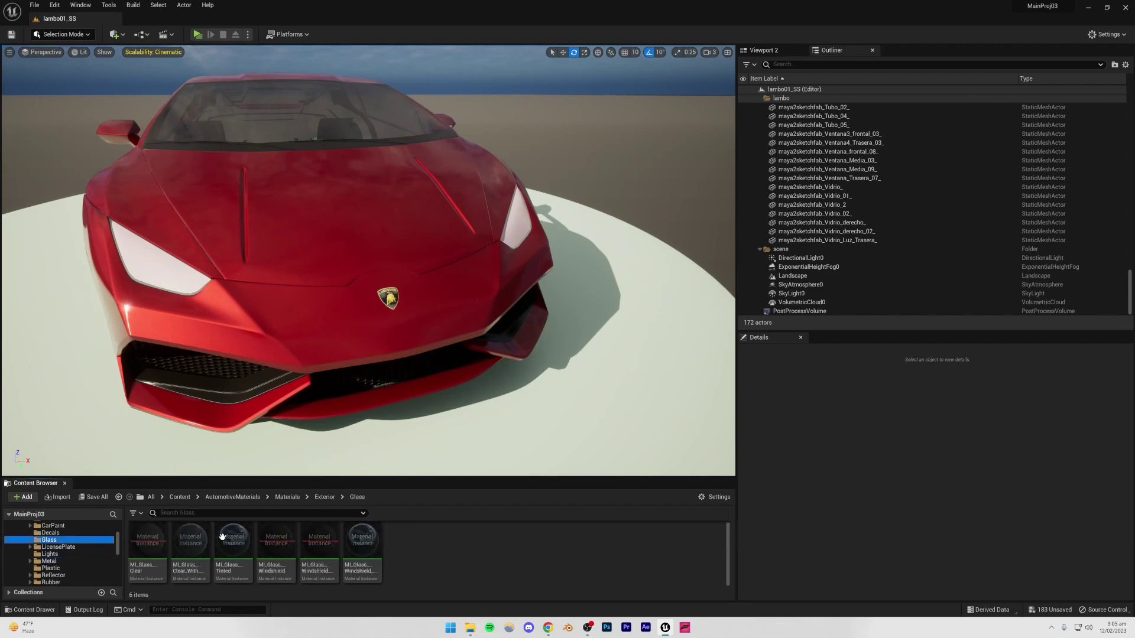
left_click_drag(147, 541, 183, 297)
left_click_drag(166, 528, 435, 216)
left_click_drag(510, 231, 512, 230)
right_click_drag(512, 229, 343, 263)
key("ctrl+s")
Move the right headlight's glass cover, maya2sketchfab_Vidrio_01_, sideways away from the car to expose the headlight interior, and save the level
right_click_drag(524, 235, 488, 278)
mouse_move(353, 192)
right_mouse_down()
mouse_move(348, 177)
mouse_move(366, 177)
mouse_move(355, 183)
right_mouse_up()
left_click(352, 192)
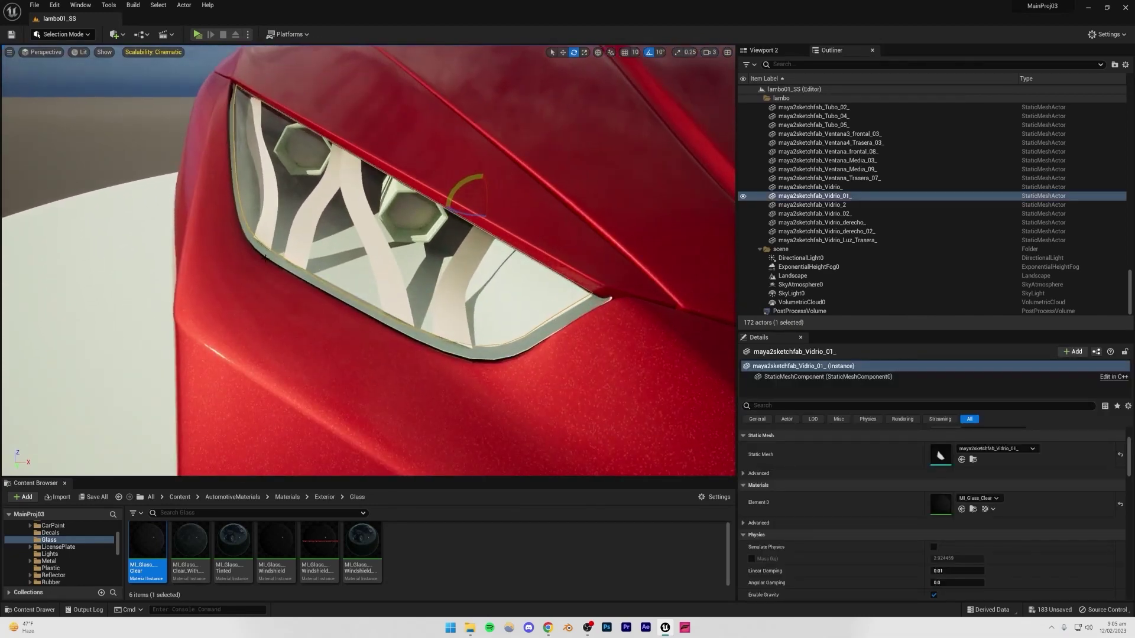
left_click(258, 253)
left_click(108, 201)
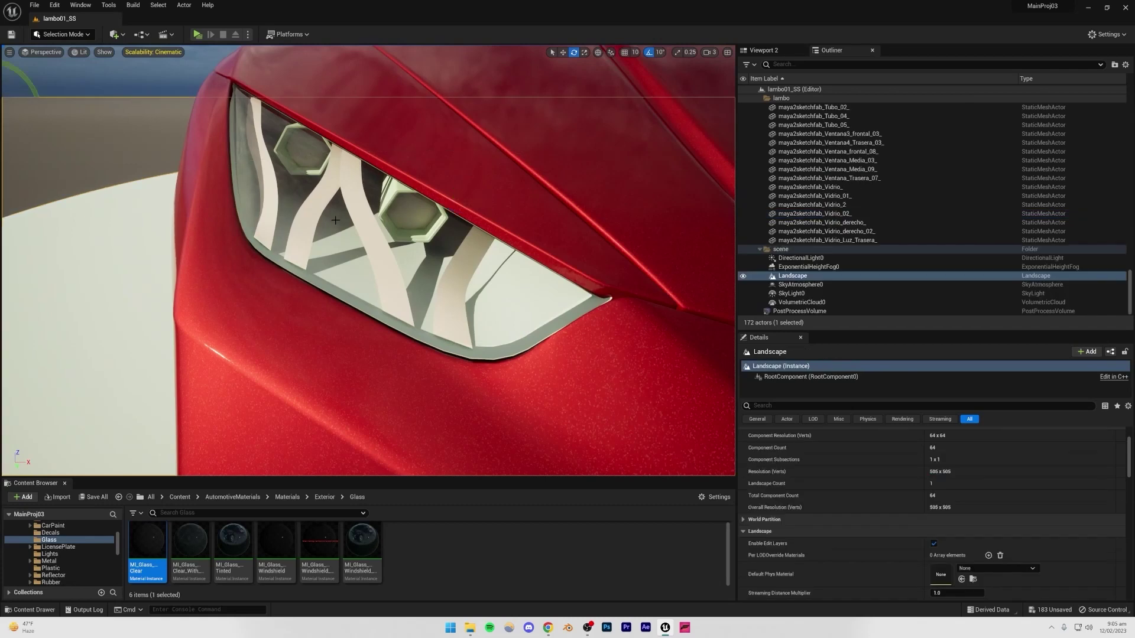
left_click(417, 219)
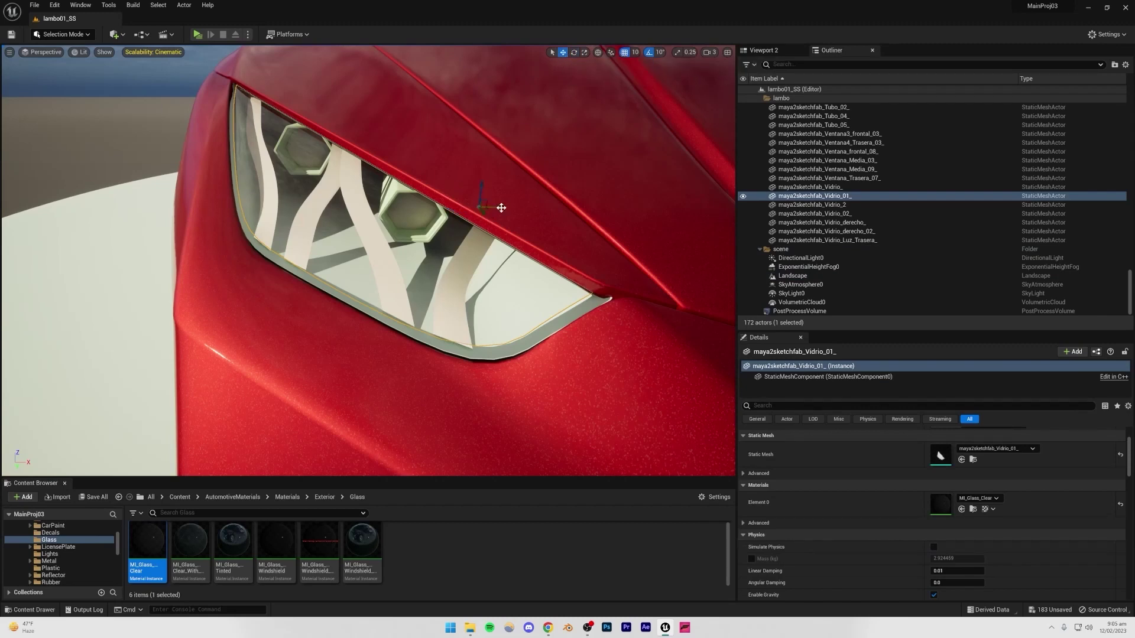
left_click_drag(494, 207, 474, 206)
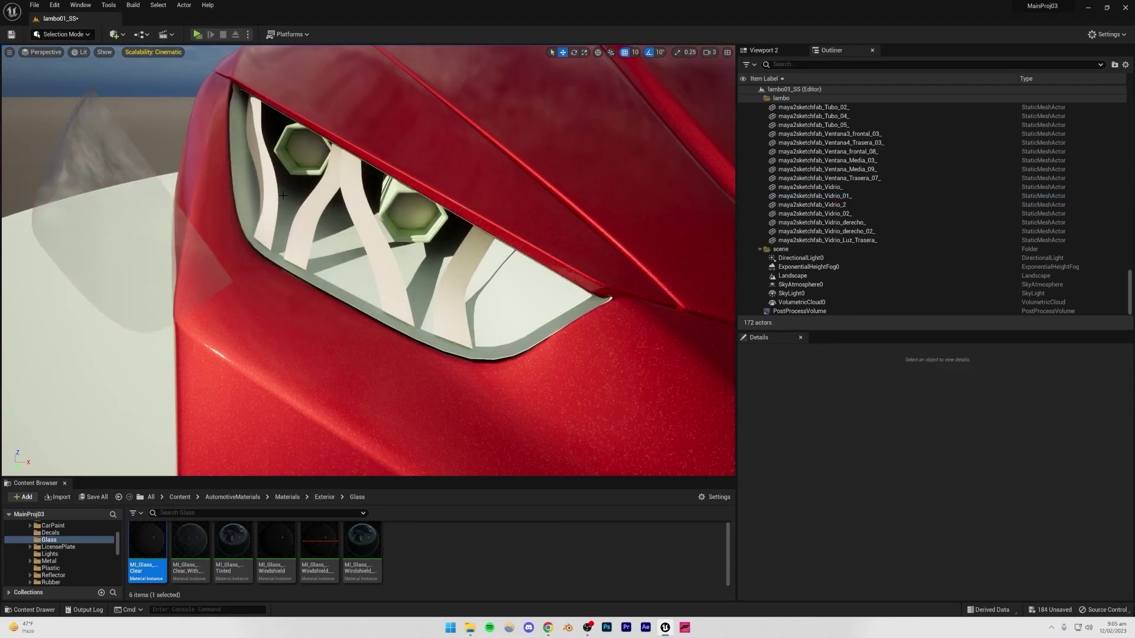
scroll(258, 215, "down", 8)
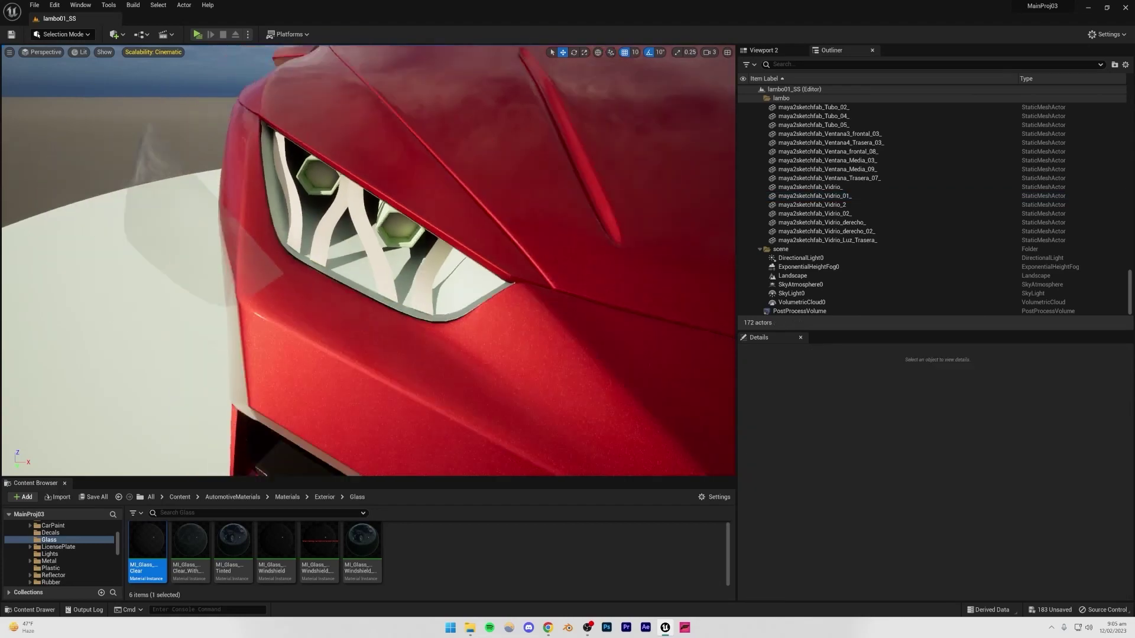
Apply MI_Metal_Bump_02 from the Metal folder to the right headlight's inner housing and hexagonal lamp bezels
scroll(368, 260, "up", 5)
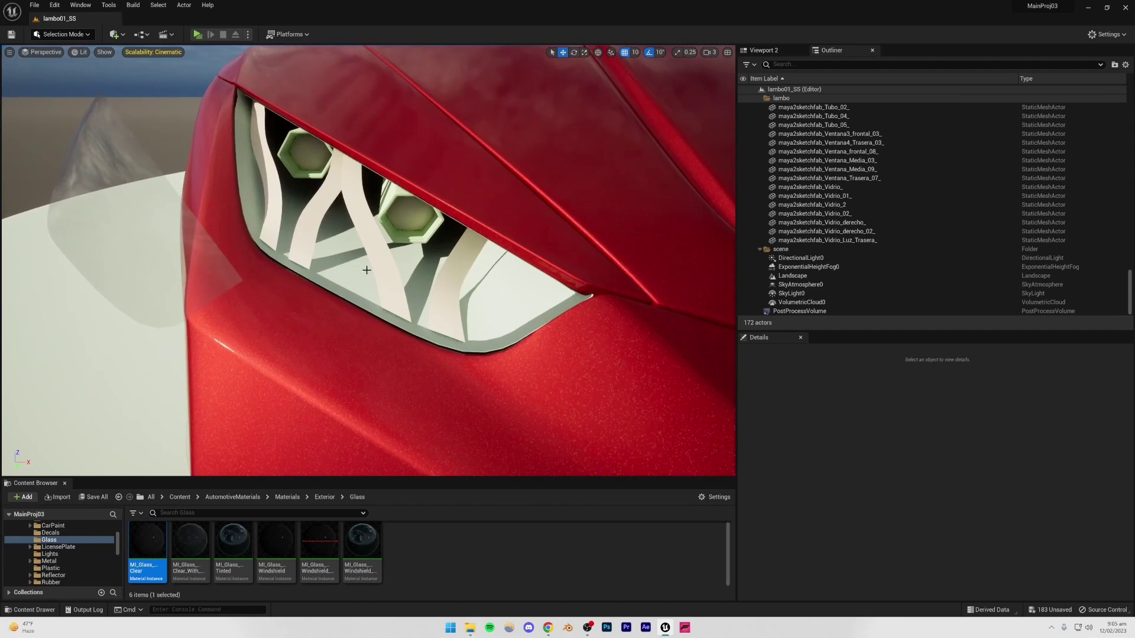
right_click_drag(368, 260, 359, 234)
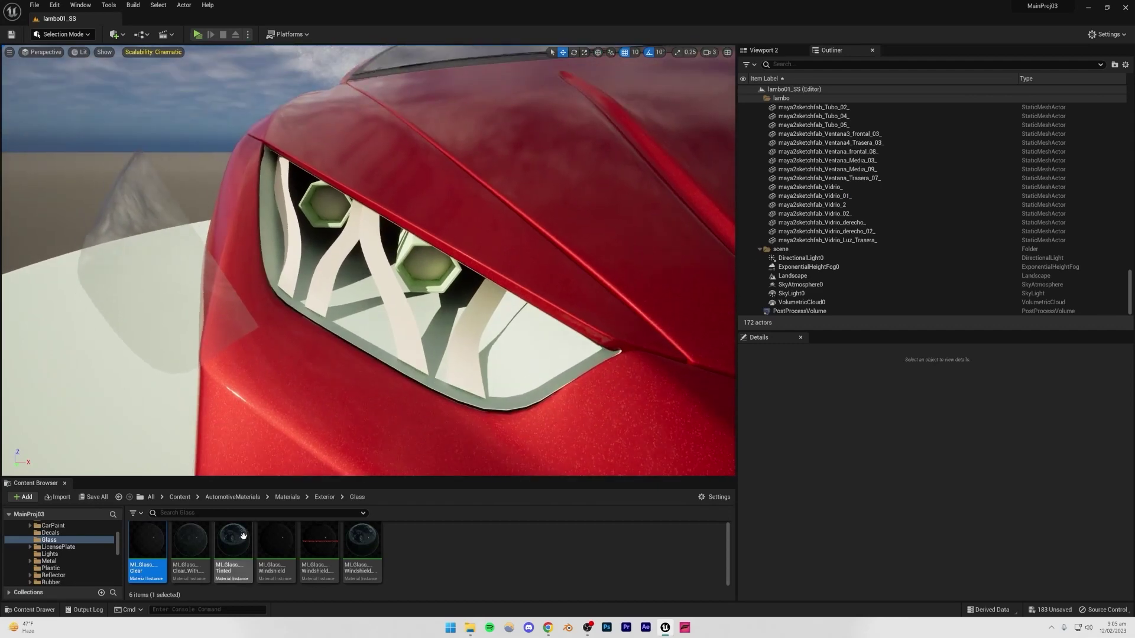
left_click(49, 561)
left_click_drag(469, 541, 387, 322)
left_click_drag(470, 541, 431, 333)
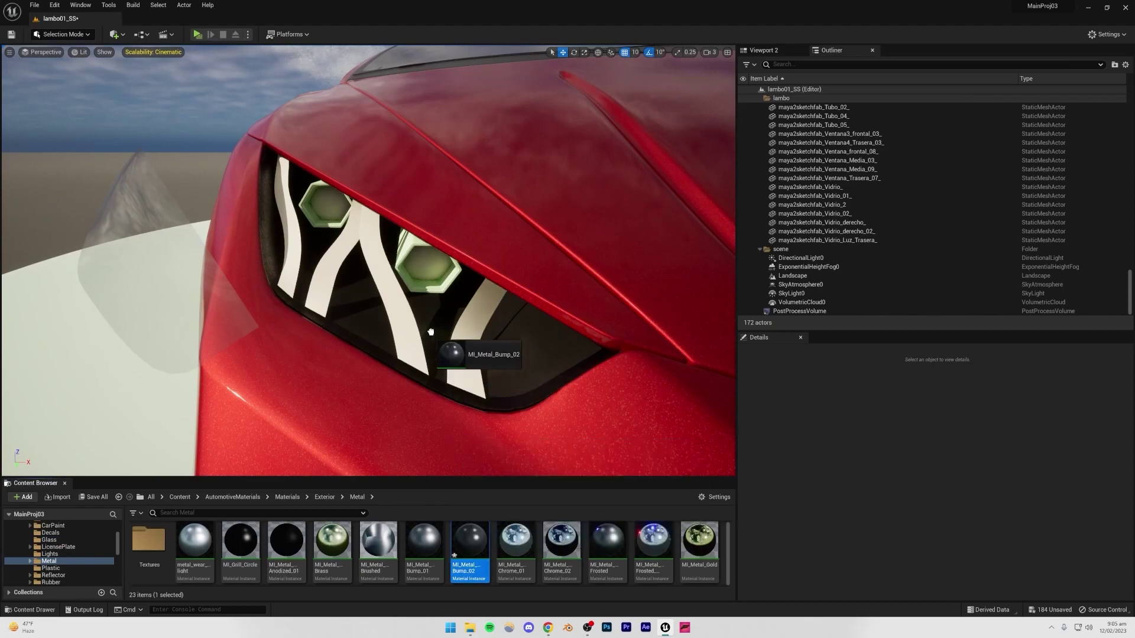
left_click_drag(470, 541, 308, 188)
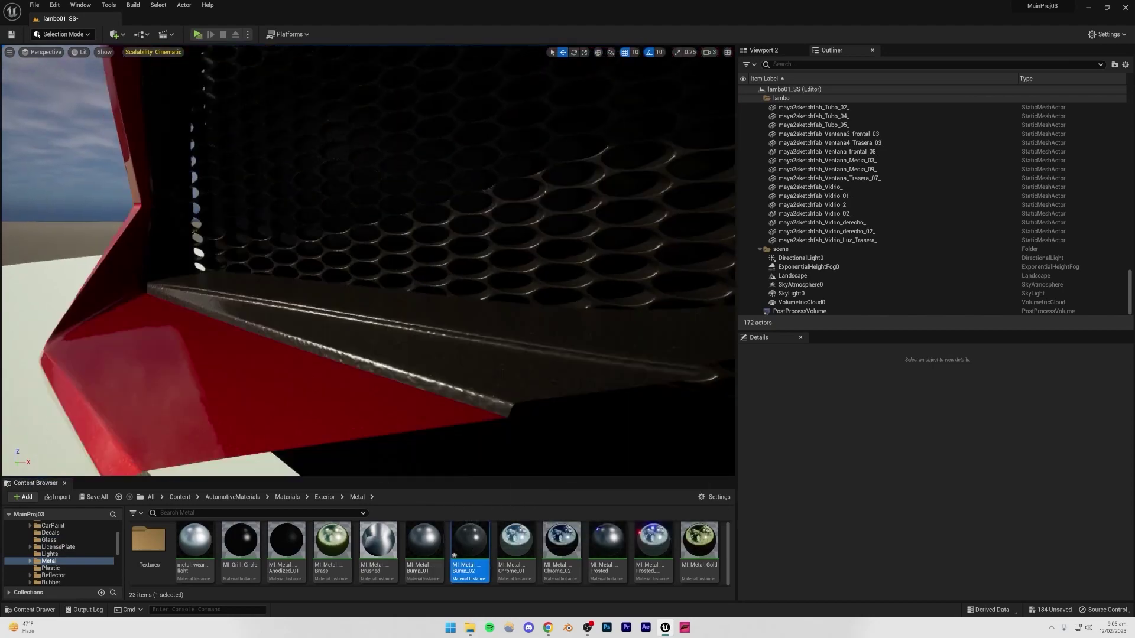
Lower the viewport camera speed to 1 and return to the close-up of the right headlight
right_click_drag(367, 260, 370, 198)
left_click(715, 73)
right_click_drag(473, 237, 321, 266)
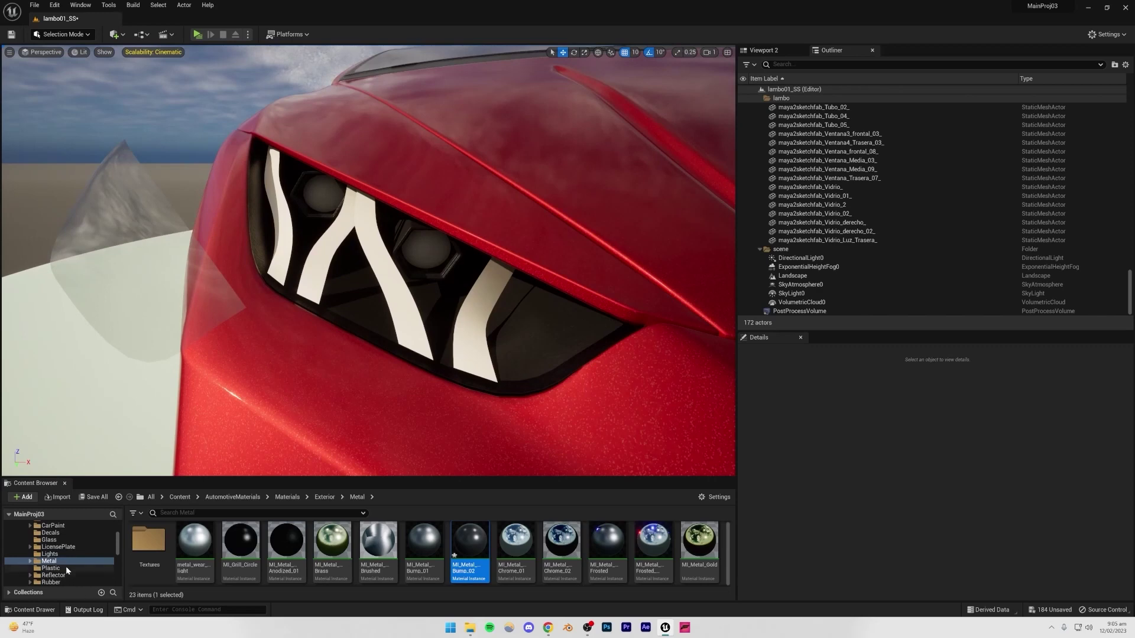
Apply MI_Lamp_White from the Lights folder to the white light strips of the right headlight
left_click(49, 554)
left_click_drag(233, 541, 323, 277)
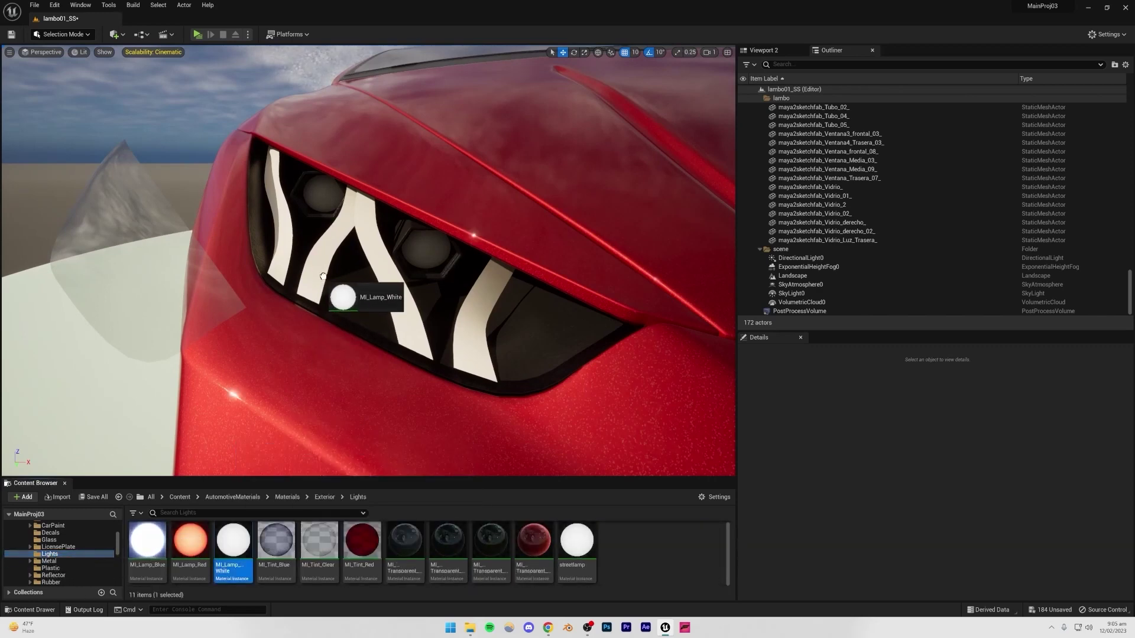
left_click_drag(250, 535, 268, 293)
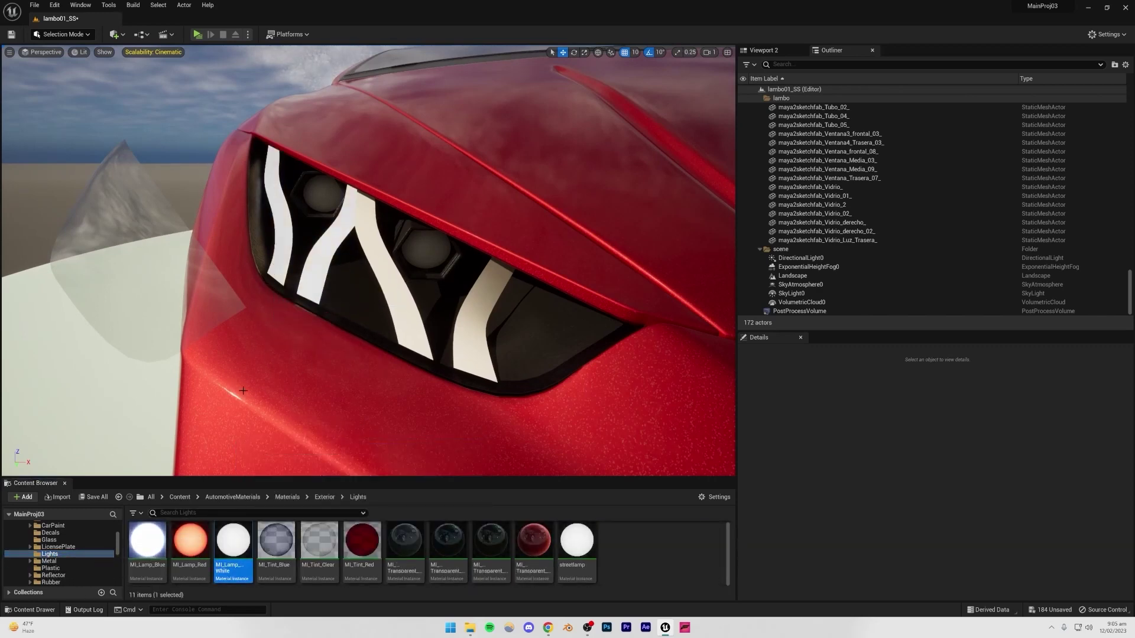
left_click_drag(238, 539, 482, 341)
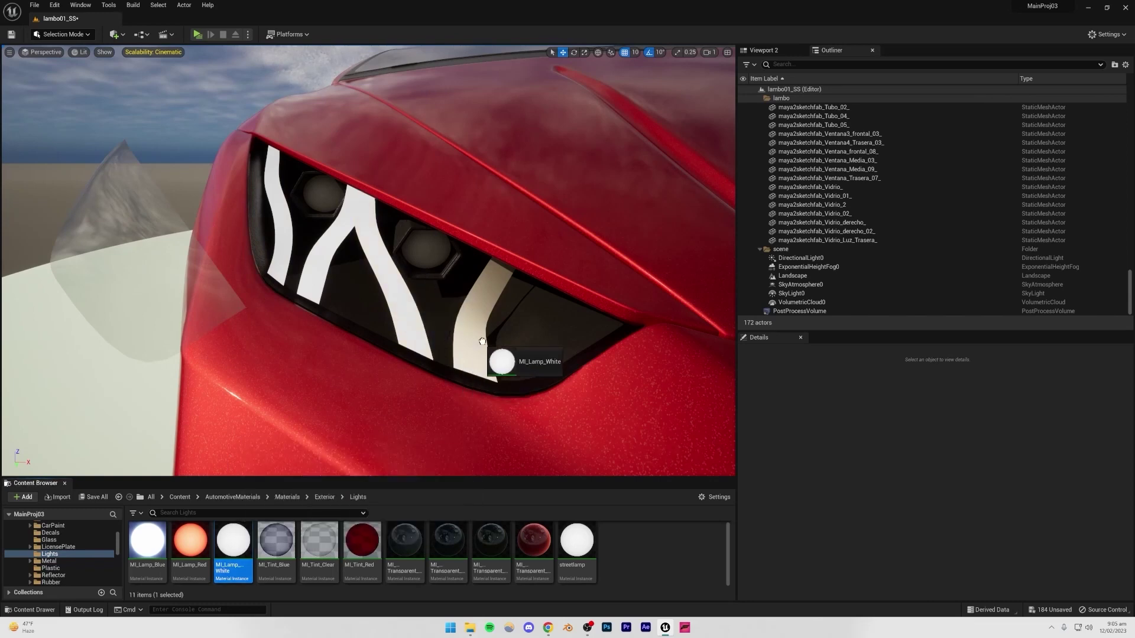
Raise the Facing Intensity of MI_Lamp_White and apply the material to the right headlight's hexagonal lamps
double_click(231, 547)
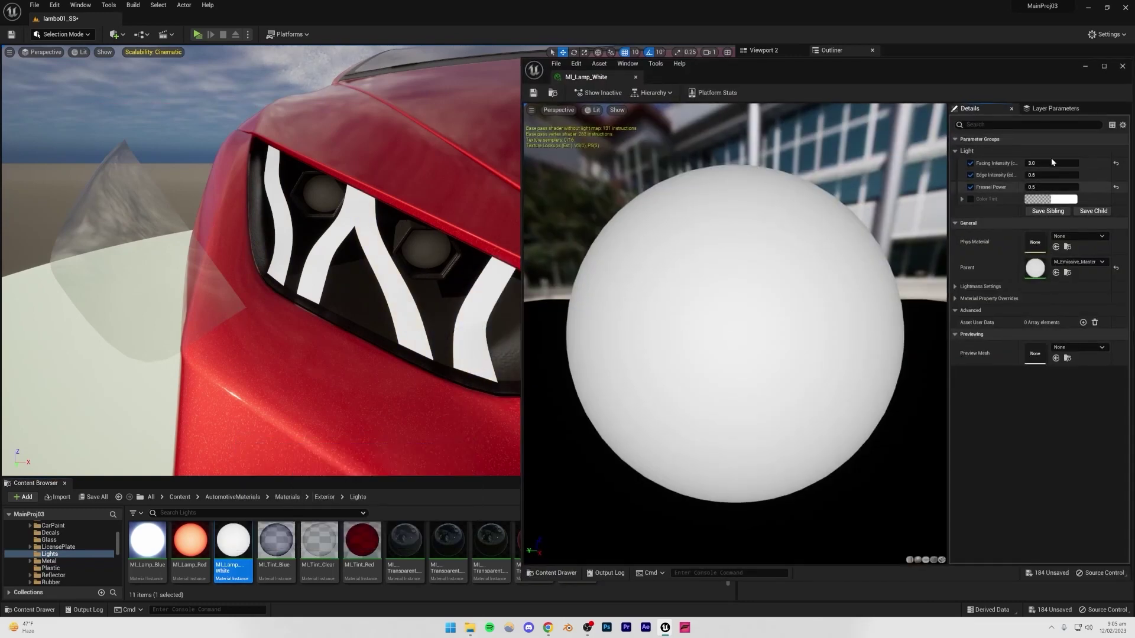
left_click_drag(1040, 163, 1073, 164)
mouse_move(342, 249)
right_mouse_down()
mouse_move(390, 242)
mouse_move(331, 248)
mouse_move(349, 236)
mouse_move(342, 228)
right_mouse_up()
key("s")
key("w")
left_click_drag(231, 545, 263, 208)
left_click(1122, 66)
Move the glass cover maya2sketchfab_Vidrio_01_ back over the right headlight
right_click_drag(378, 236, 378, 269)
key("e")
left_click(171, 261)
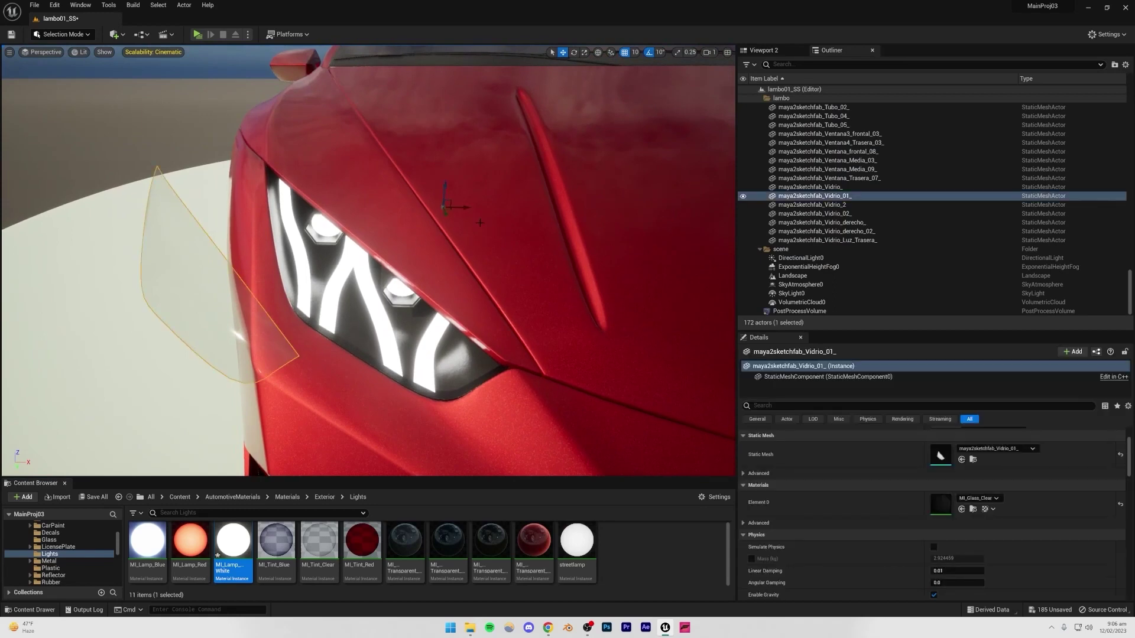
left_click_drag(461, 207, 486, 206)
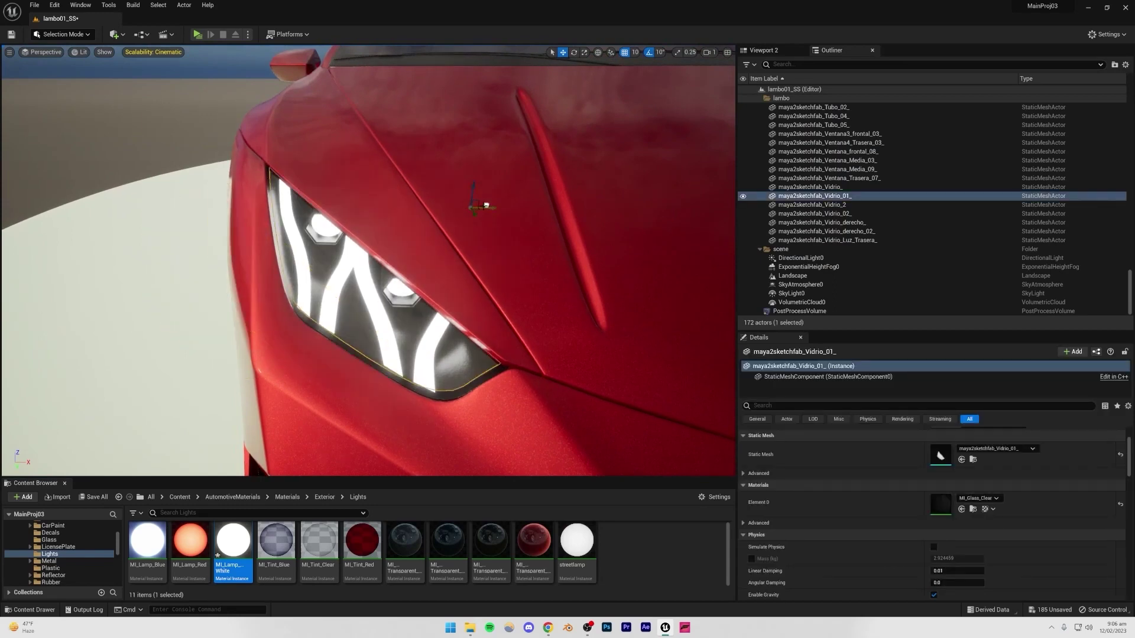
right_click_drag(368, 260, 301, 261)
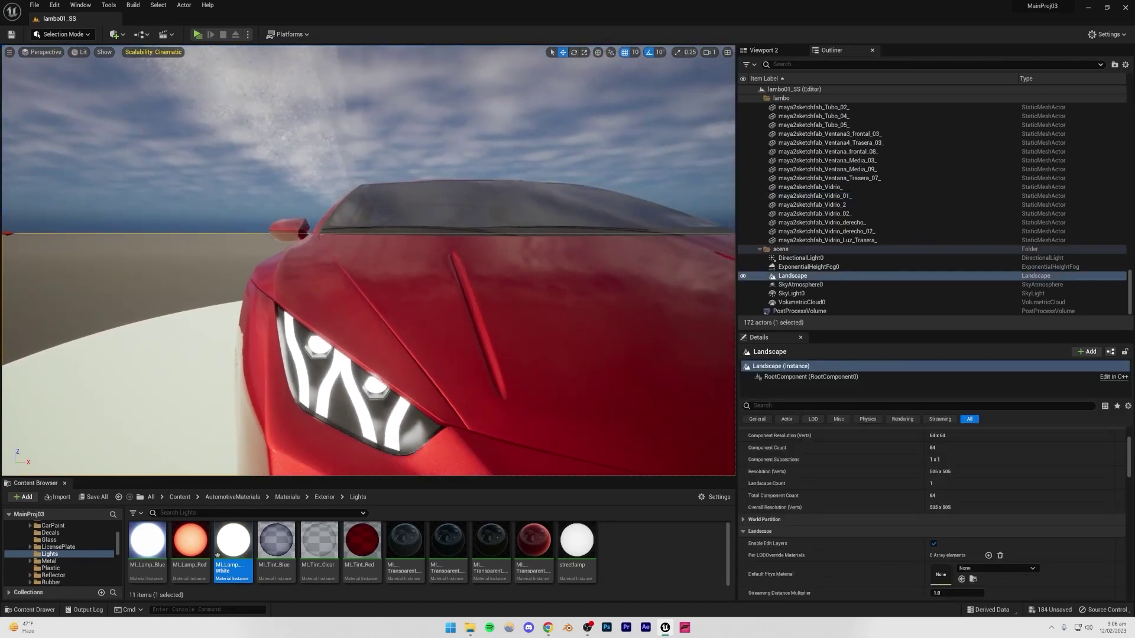
Move the left headlight's glass cover, maya2sketchfab_Vidrio_02_, sideways away from the car to expose the headlight interior
key("q")
key("d")
key("w")
key("e")
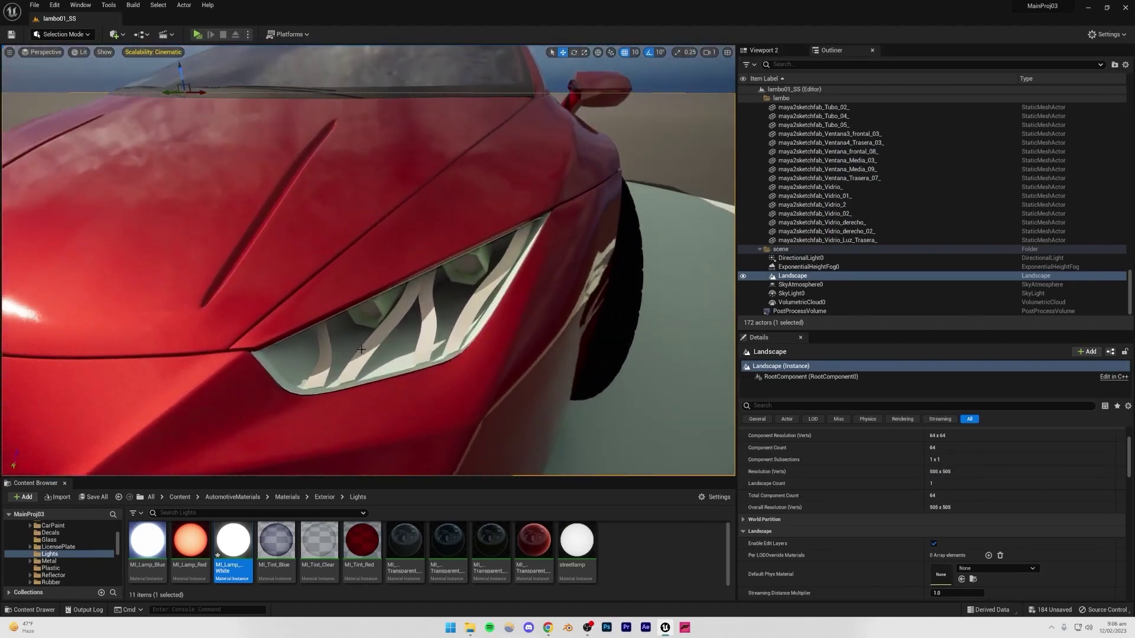
left_click(415, 295)
left_click_drag(421, 221, 447, 222)
right_click_drag(359, 435, 371, 415)
key("q")
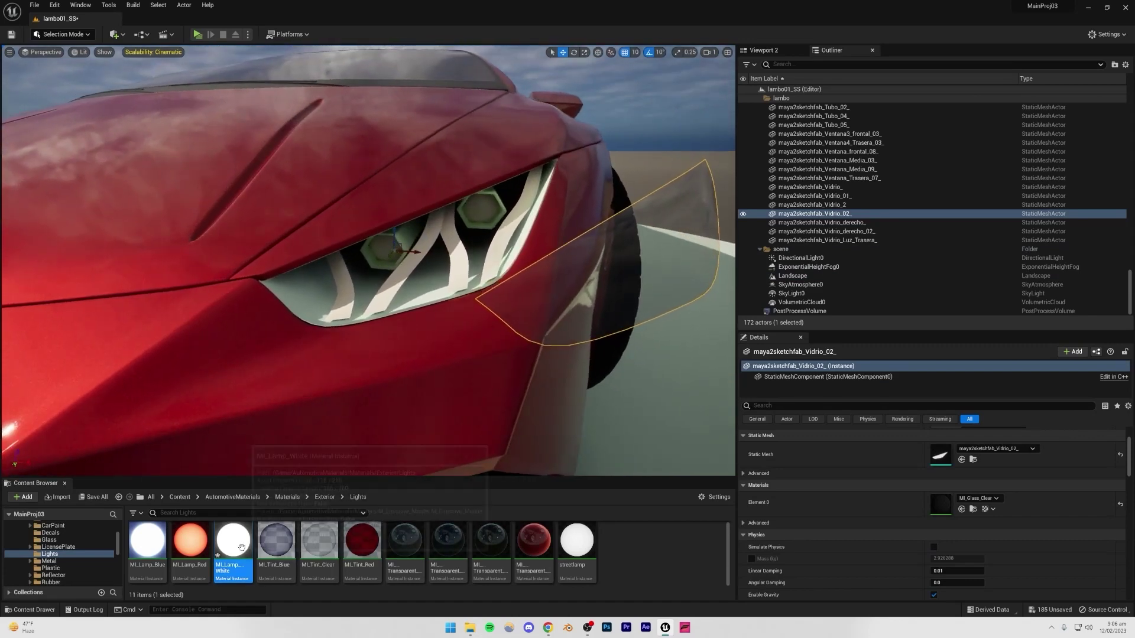
Apply MI_Lamp_White to the left headlight's light strips and hexagonal lamps, and save all modified assets
left_click_drag(384, 312, 385, 312)
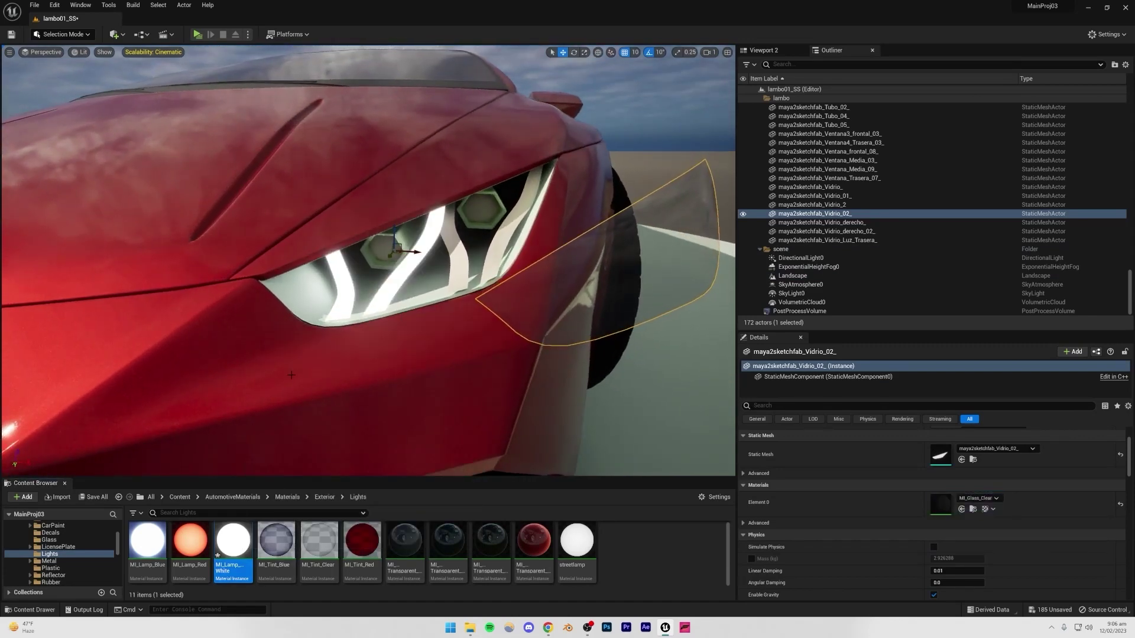
left_click(96, 497)
left_click(619, 412)
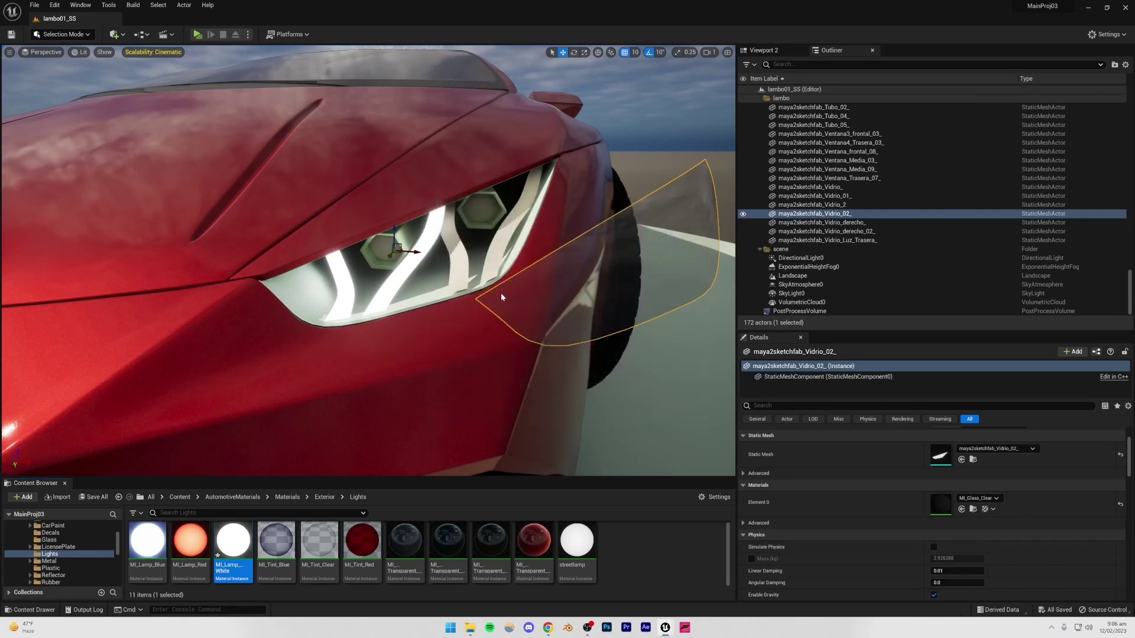
left_click_drag(233, 541, 450, 263)
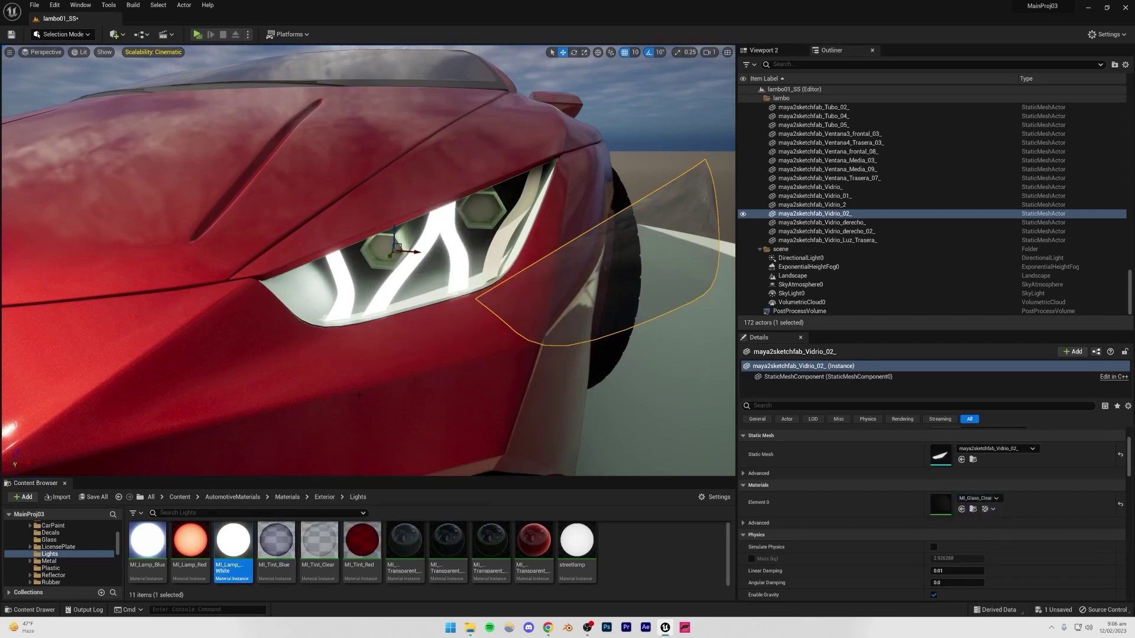
left_click_drag(239, 536, 495, 261)
left_click_drag(238, 536, 391, 252)
left_click_drag(240, 535, 484, 208)
Apply MI_Metal_Bump_02 from the Metal folder to the left headlight's lamp bezels and inner housing
left_click(50, 561)
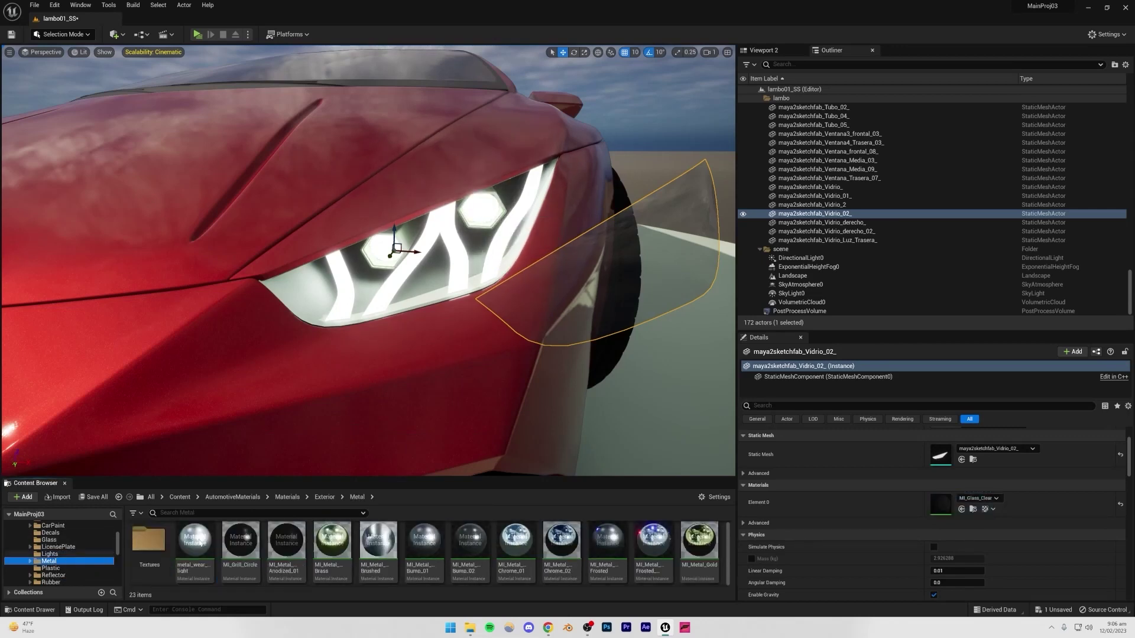
left_click_drag(455, 524, 502, 195)
left_click_drag(469, 527, 415, 277)
Try to move the left headlight's glass cover back over the headlight, and undo the move
key("s")
mouse_move(572, 276)
right_mouse_down()
mouse_move(550, 274)
mouse_move(572, 276)
right_mouse_up()
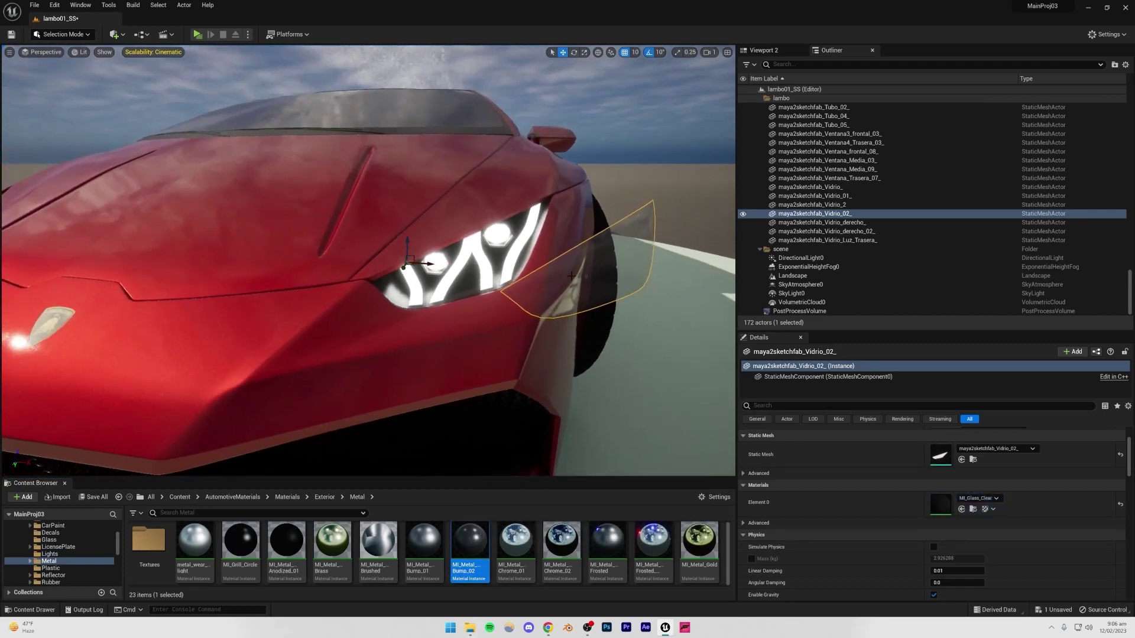
left_click_drag(426, 265, 390, 261)
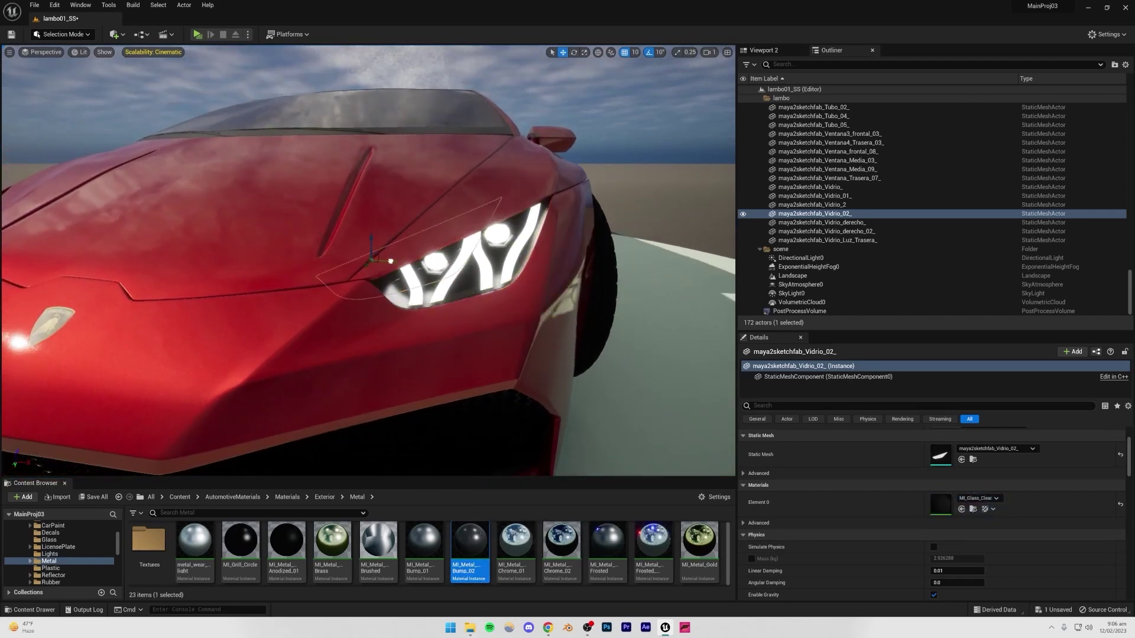
key("ctrl+z")
Move the left taillight's glass cover, maya2sketchfab_Vidrio_derecho_, sideways away from the rear of the car and save the level
right_click_drag(390, 260, 390, 211)
key("w")
key("d")
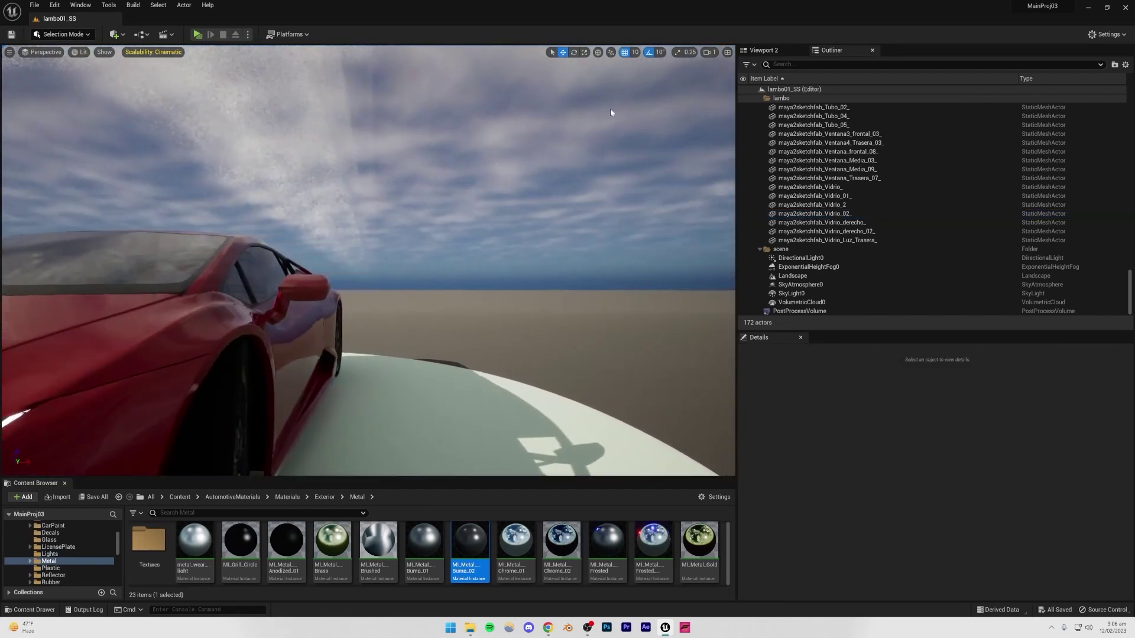
key("w")
right_click_drag(461, 213, 273, 281)
key("w")
key("d")
key("e")
key("q")
key("e")
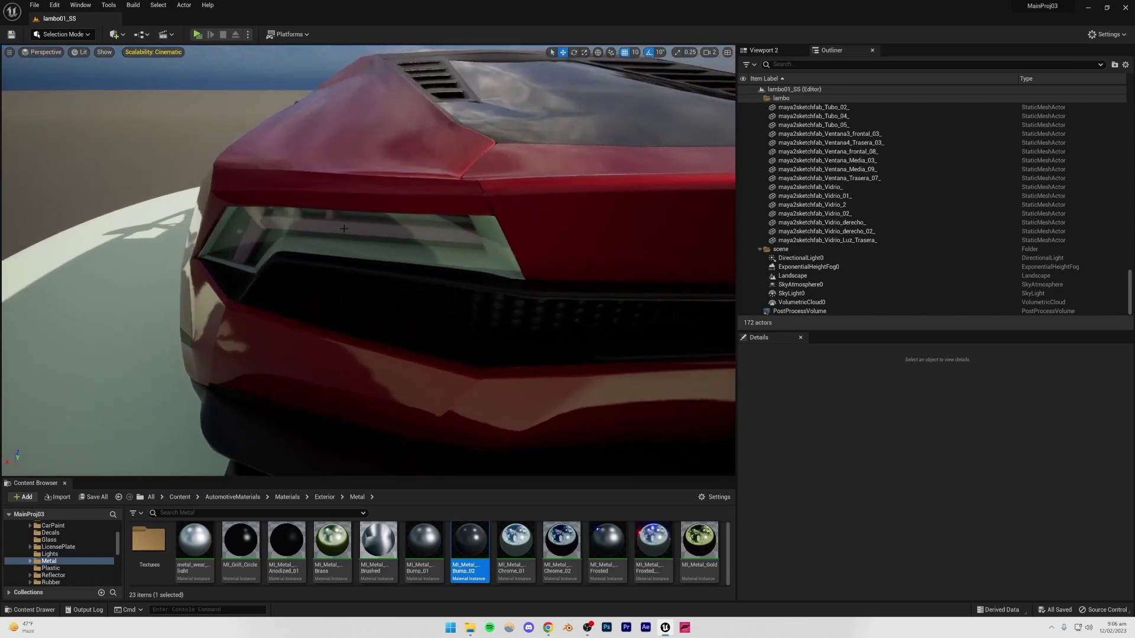
left_click(408, 237)
mouse_move(461, 261)
right_mouse_down()
mouse_move(414, 261)
mouse_move(452, 262)
right_mouse_up()
left_click_drag(446, 266, 405, 268)
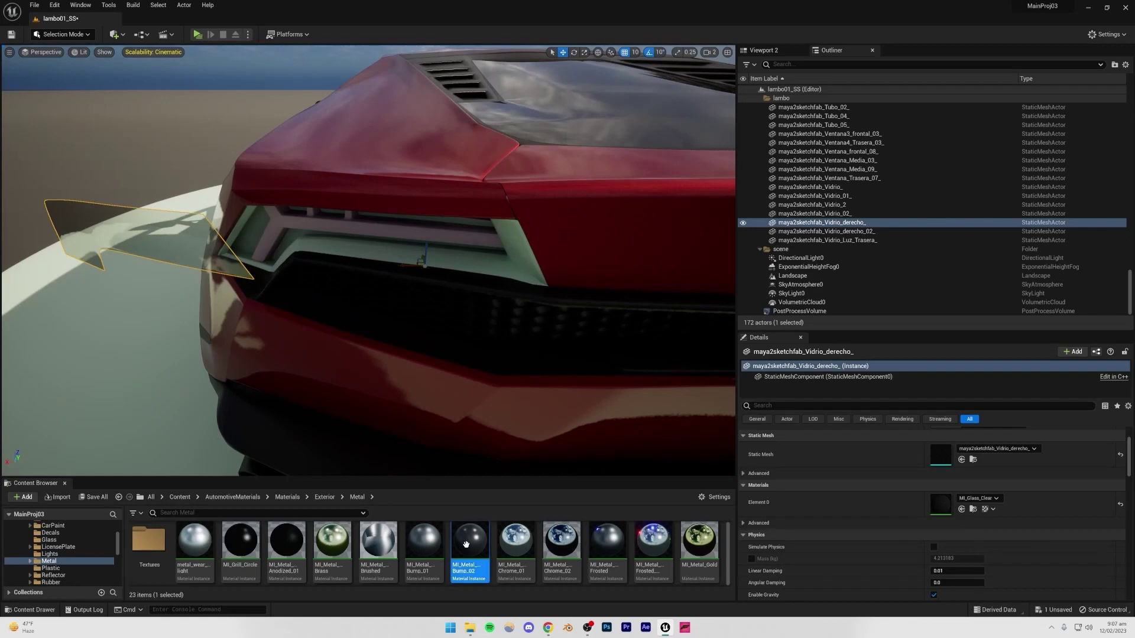
key("ctrl+s")
Apply MI_Metal_Bump_02 to the left taillight's housing and MI_Lamp_Red from the Lights folder to its light strip
left_click_drag(371, 259, 280, 261)
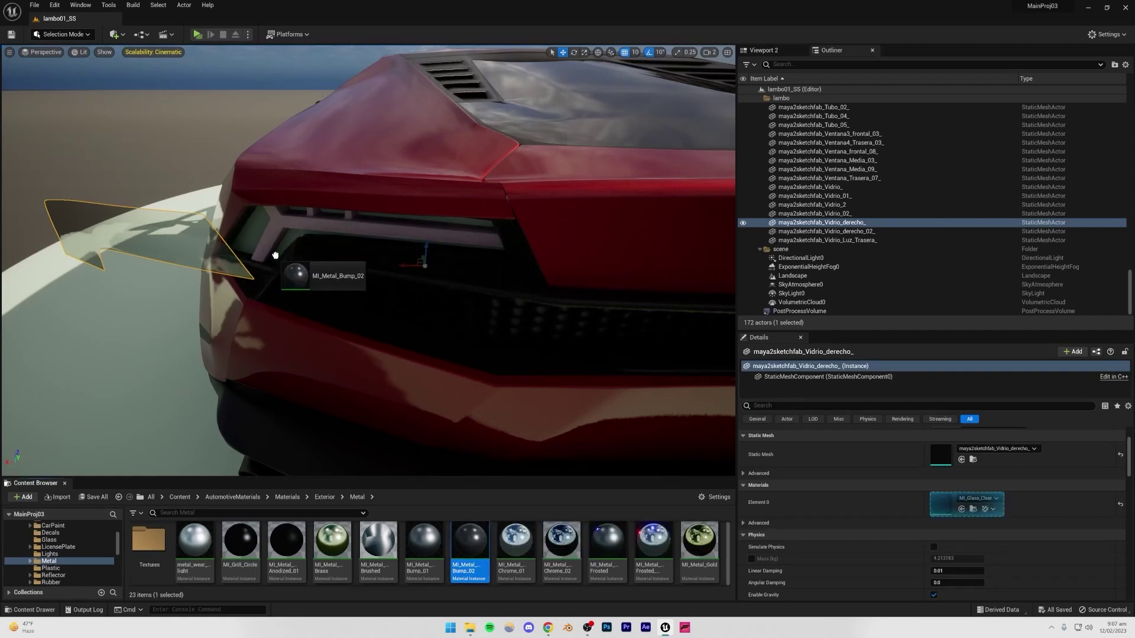
right_click_drag(264, 242, 266, 166)
key("w")
key("s")
key("e")
key("q")
key("e")
left_click(50, 554)
left_click_drag(189, 548, 232, 307)
Move the glass cover back over the left taillight and deselect it
right_click_drag(232, 306, 225, 364)
key("s")
key("w")
key("e")
key("s")
left_click_drag(356, 274, 389, 272)
left_click(171, 148)
Move the right taillight's glass cover, maya2sketchfab_Vidrio_derecho_02_, sideways away from the car to expose the light
key("s")
right_click_drag(172, 148, 165, 112)
key("d")
key("q")
key("w")
key("e")
left_click(346, 284)
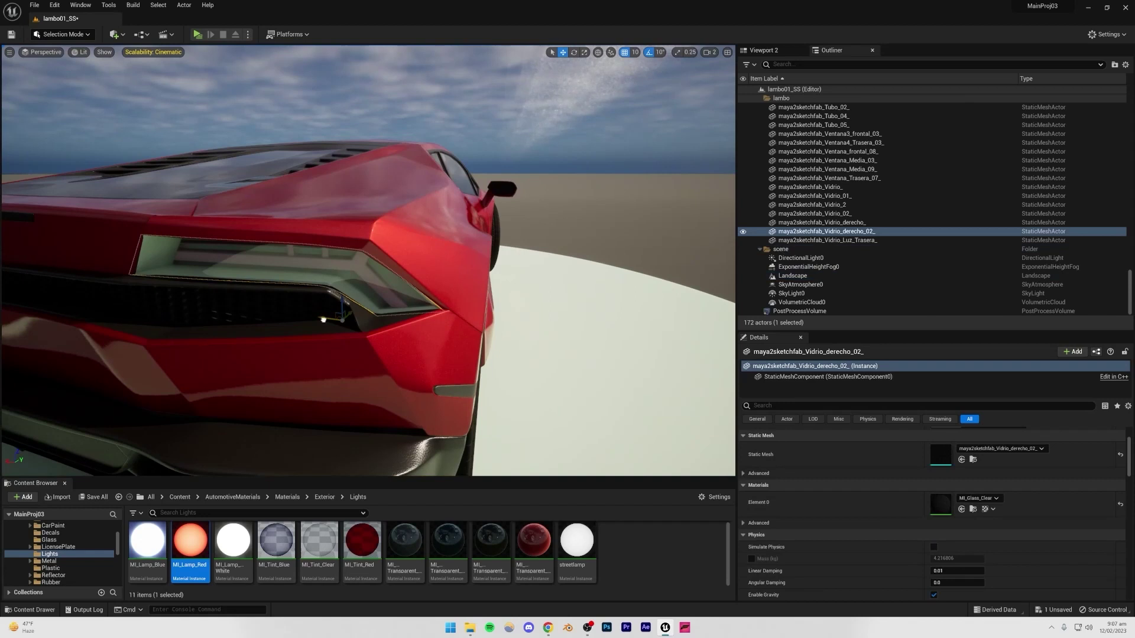
left_click_drag(349, 322, 356, 323)
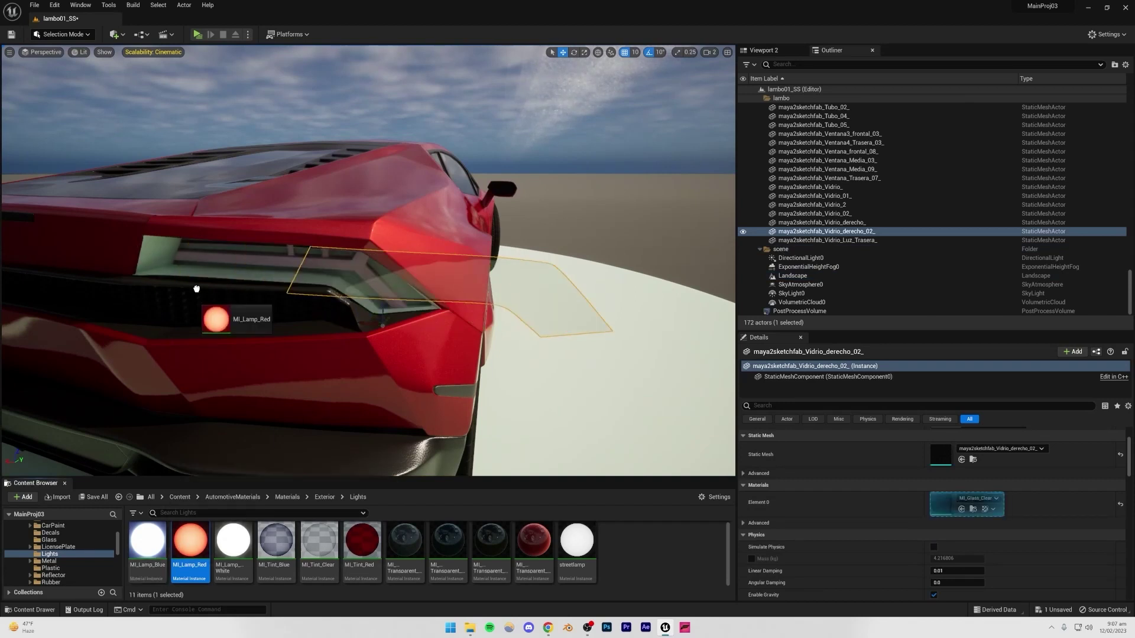
Apply MI_Lamp_Red to the right taillight's light strip, and MI_Metal_Bump_02 and MI_Metal_Bump_01 to its housing parts
left_click_drag(194, 258, 196, 259)
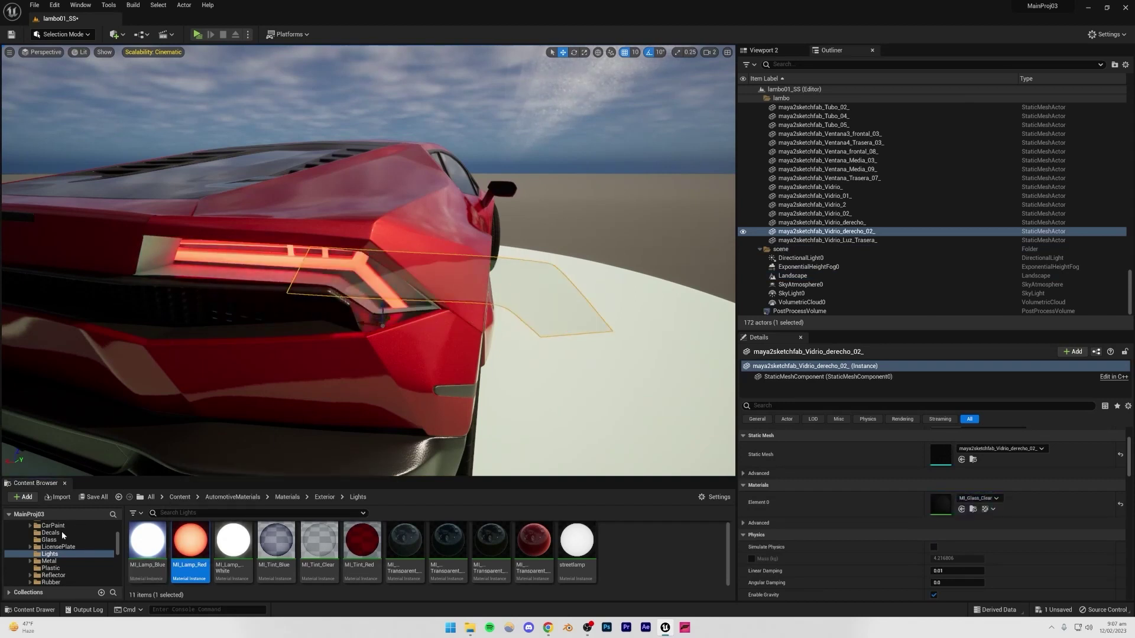
left_click(54, 566)
left_click_drag(470, 541, 220, 269)
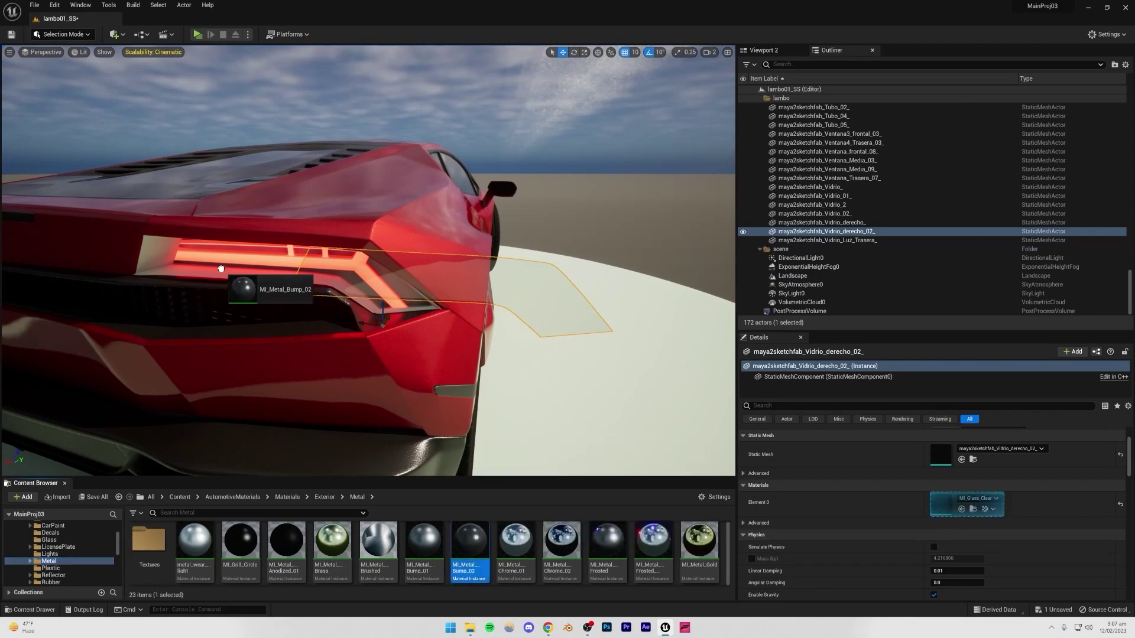
left_click_drag(423, 541, 308, 272)
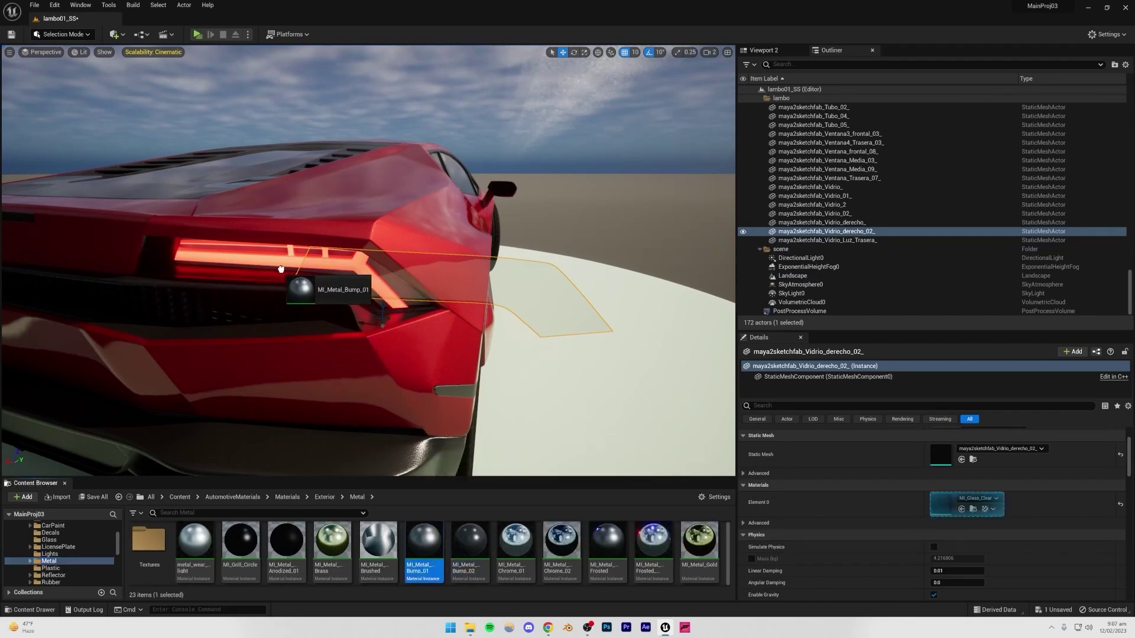
Move the glass cover back over the right taillight and save the level
right_click_drag(369, 260, 392, 253)
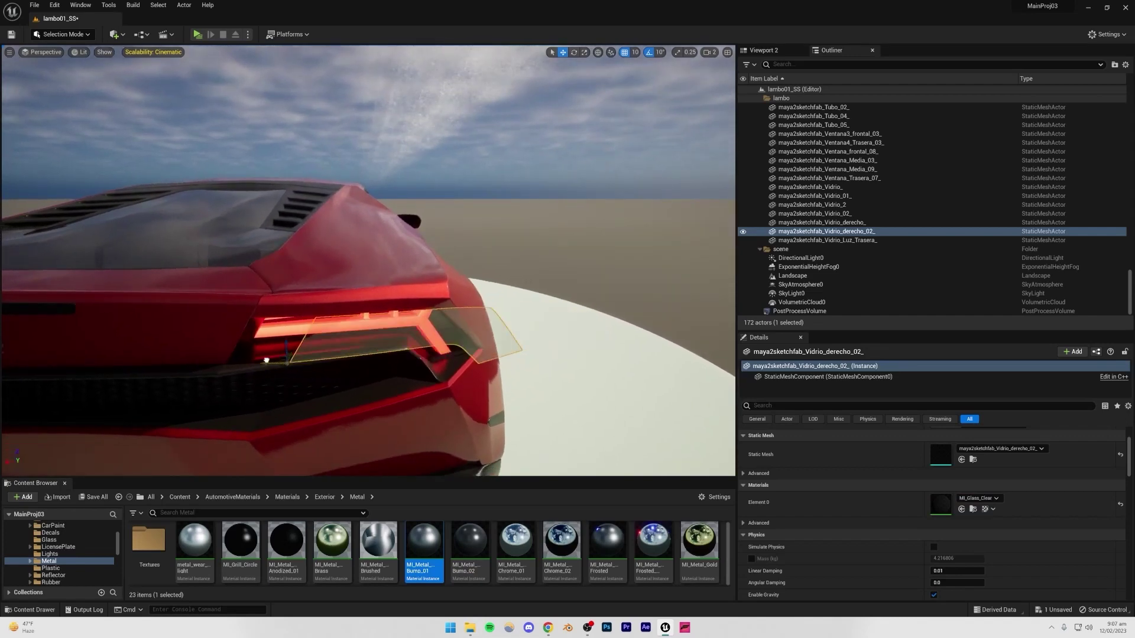
scroll(260, 338, "down", 3)
left_click(420, 153)
key("ctrl+s")
Delete the round platform, maya2sketchfab_Platform, from beneath the car
right_click_drag(420, 154, 733, 145)
left_click(188, 377)
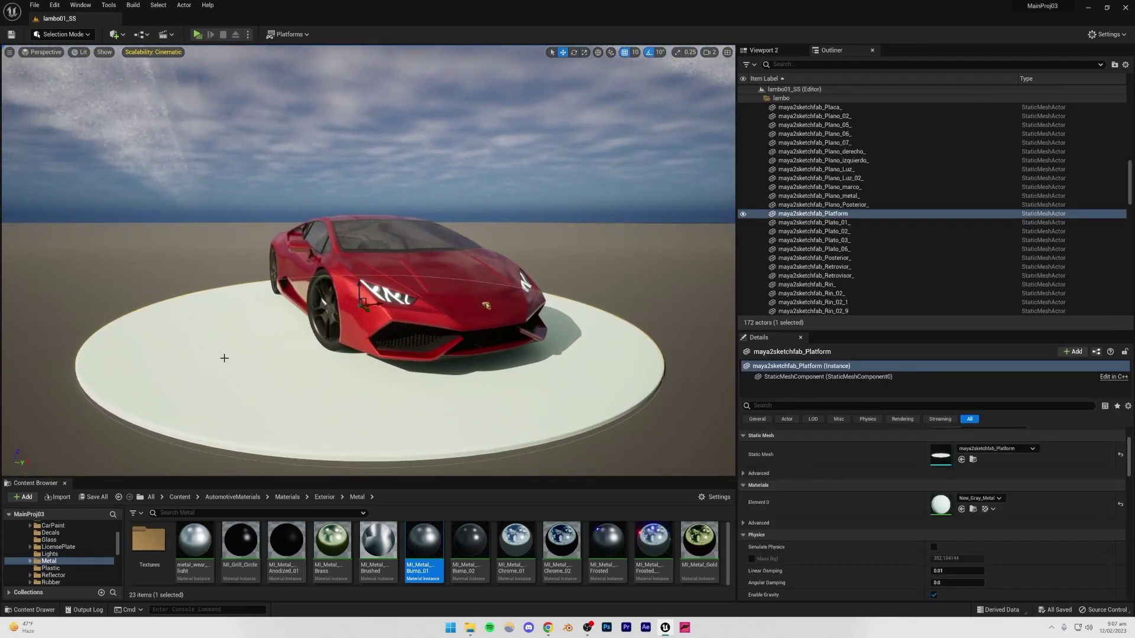
key("Delete")
Select all descendants of the lambo folder in the Outliner
right_click_drag(188, 377, 188, 364)
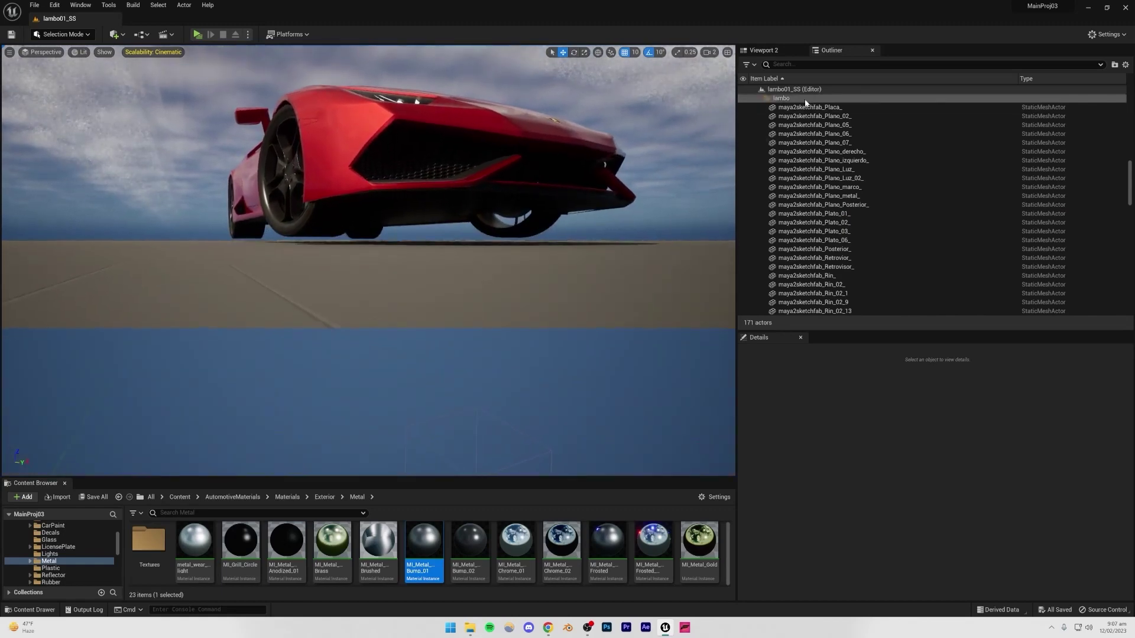
scroll(786, 125, "up", 5)
left_click(759, 99)
left_click(780, 99)
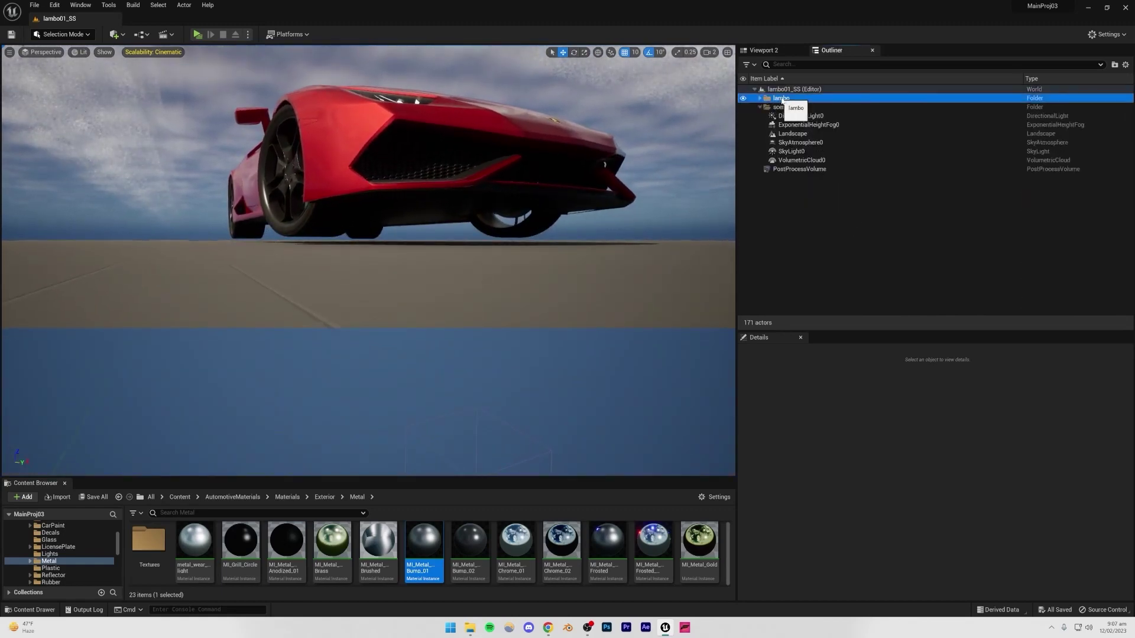
right_click(782, 100)
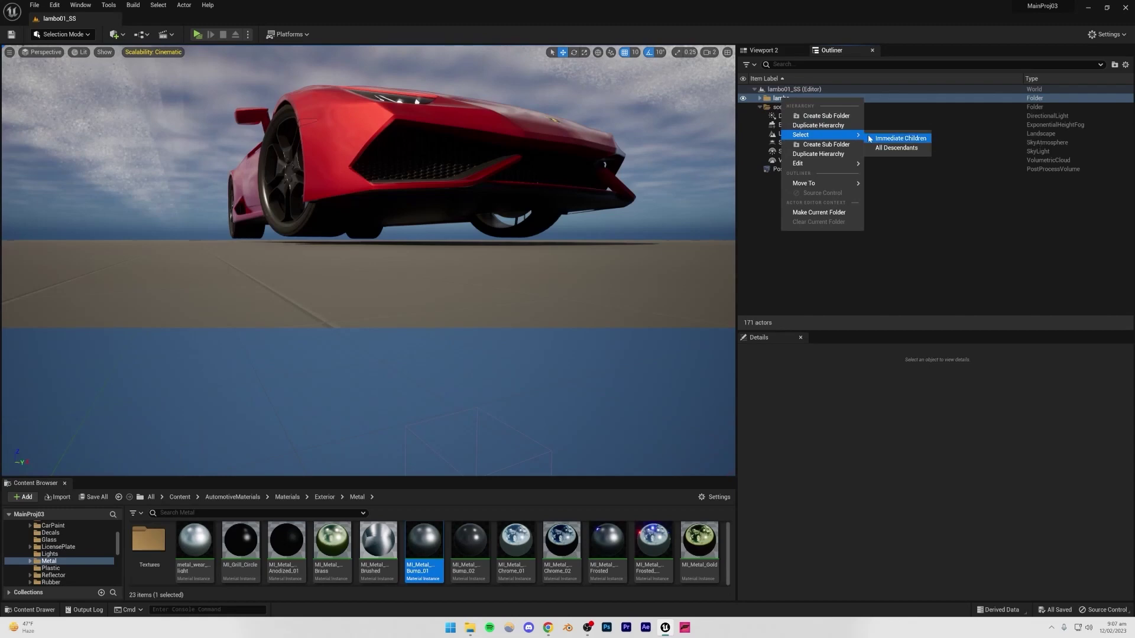
left_click(880, 149)
Lower the whole car until its tires rest on the landscape, with grid snapping turned off, and save the level
mouse_move(353, 170)
left_mouse_down("alt")
mouse_move(354, 204)
mouse_move(356, 155)
mouse_move(356, 201)
mouse_move(355, 181)
left_mouse_up("alt")
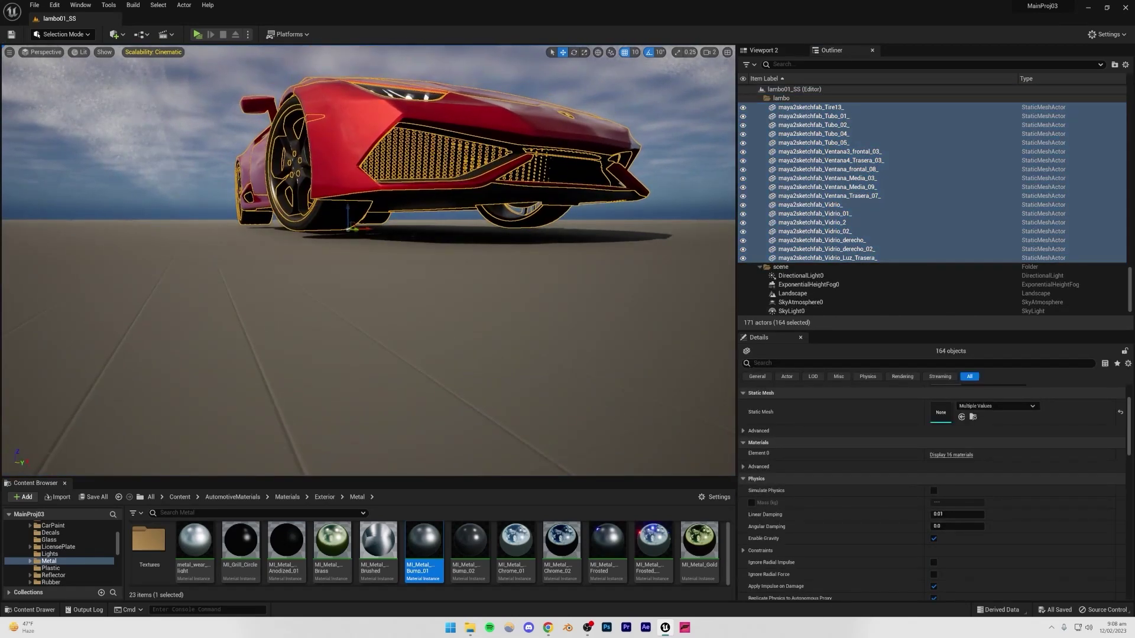
key("w")
right_click_drag(355, 180, 303, 181)
key("q")
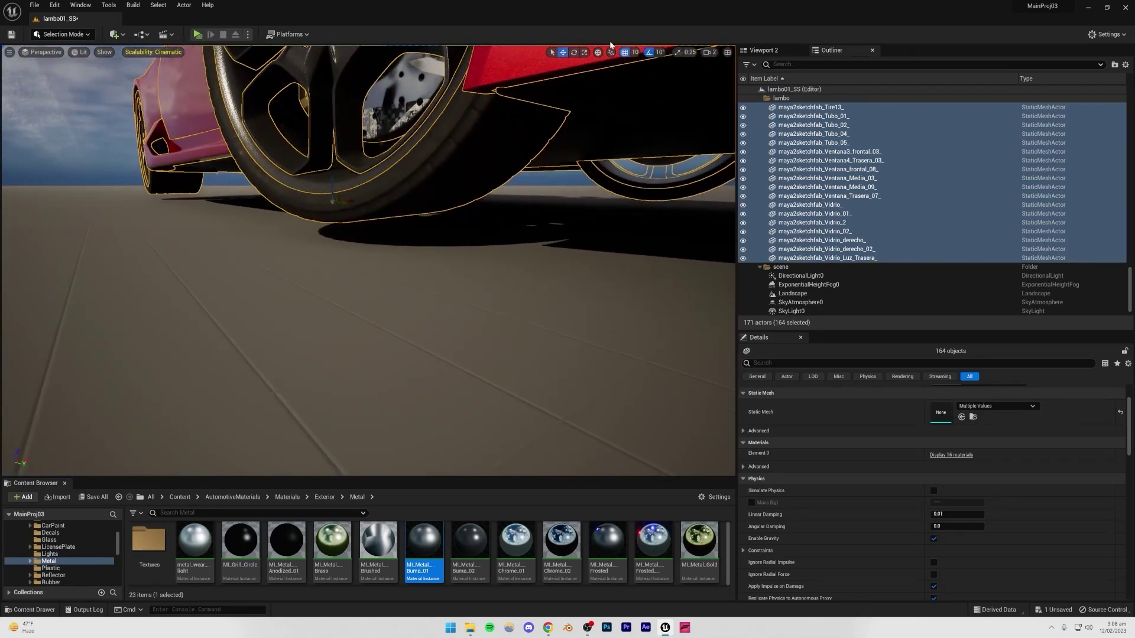
left_click_drag(332, 180, 334, 187)
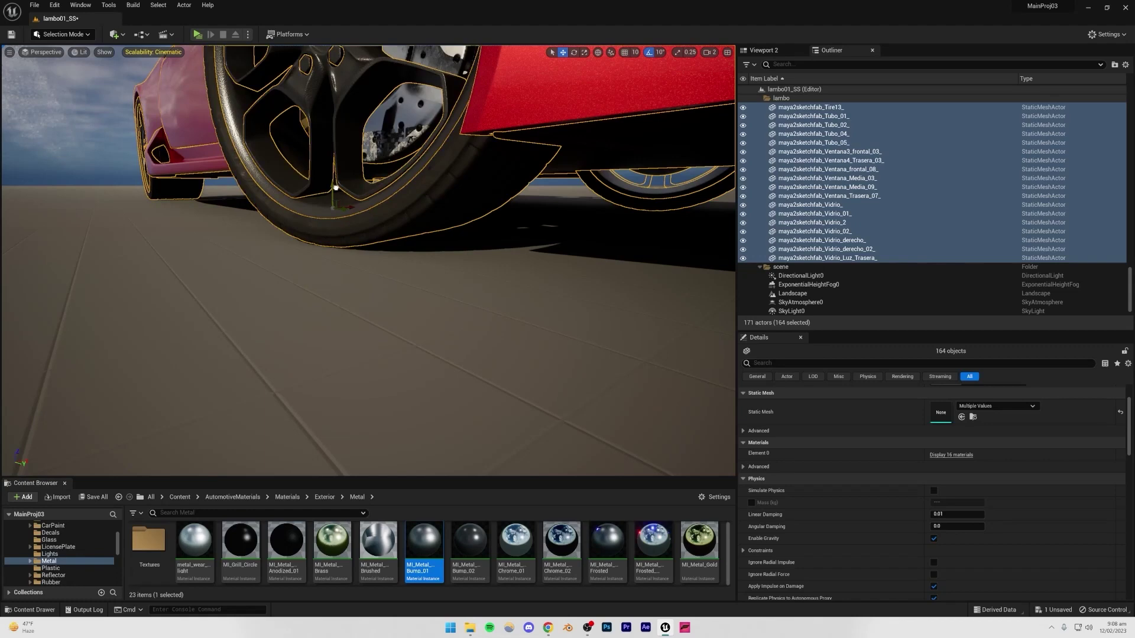
key("Escape")
key("s")
right_click_drag(296, 186, 296, 186)
key("e")
key("s")
key("q")
right_click_drag(517, 310, 517, 309)
key("ctrl+s")
right_click_drag(441, 341, 441, 341)
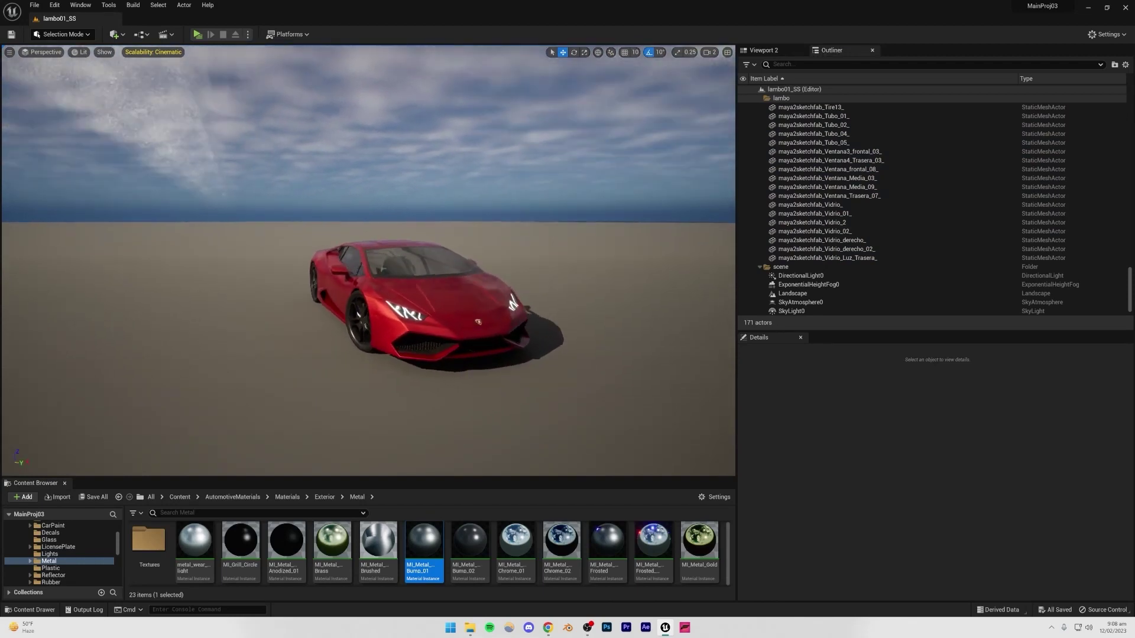